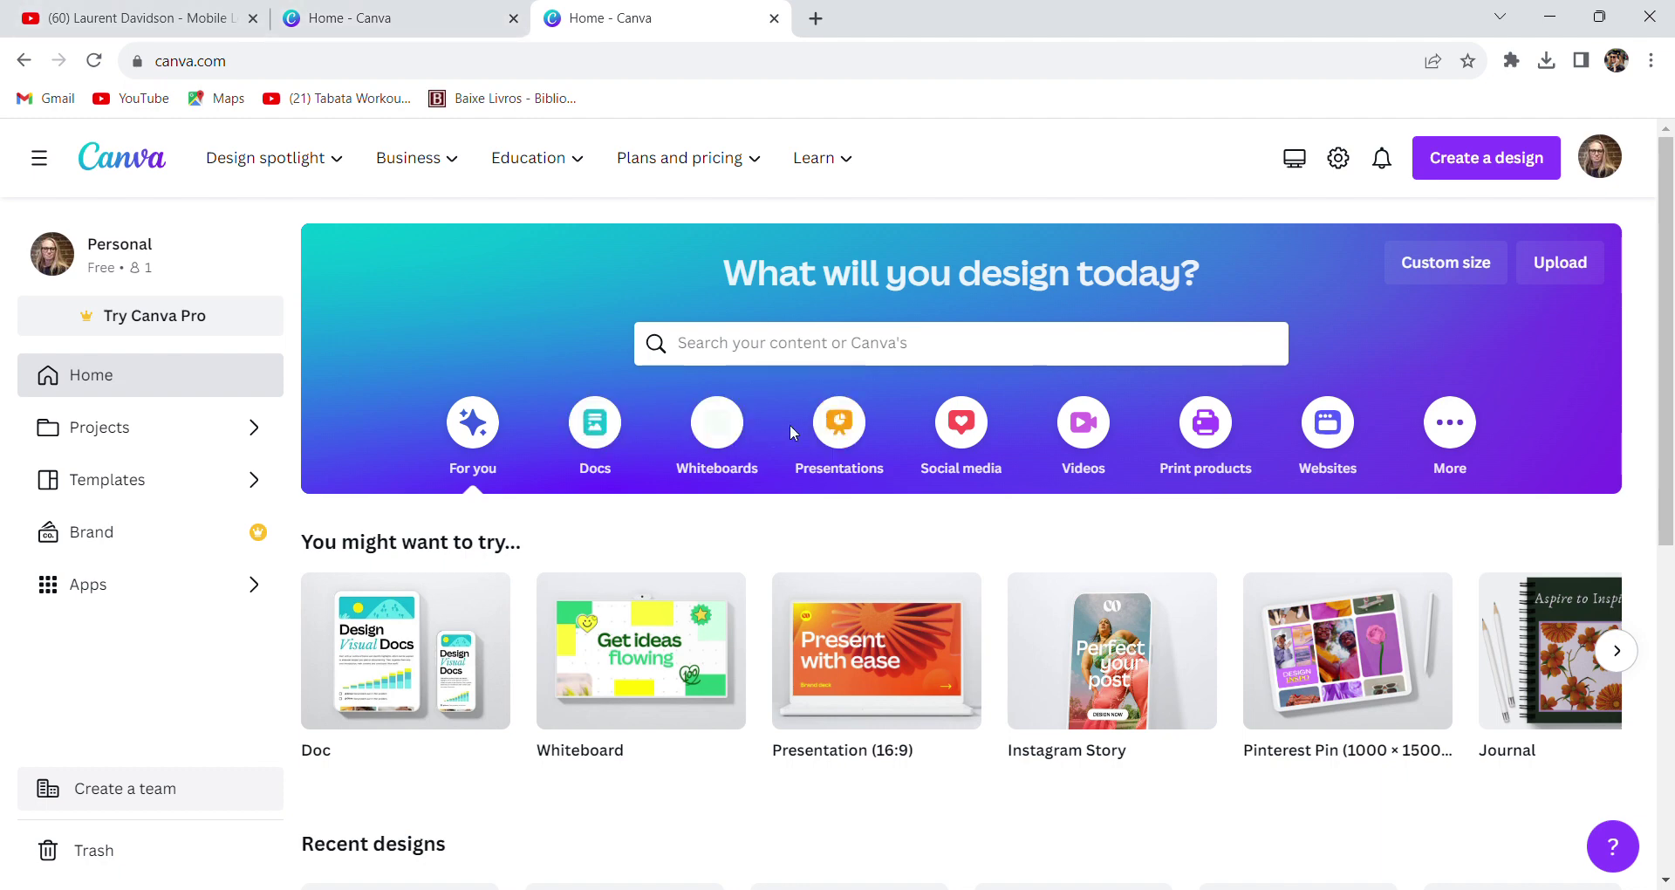
Open the blue "Becoming Great Entrepreneurs" infographic template from the Infographics templates for editing
click(1453, 443)
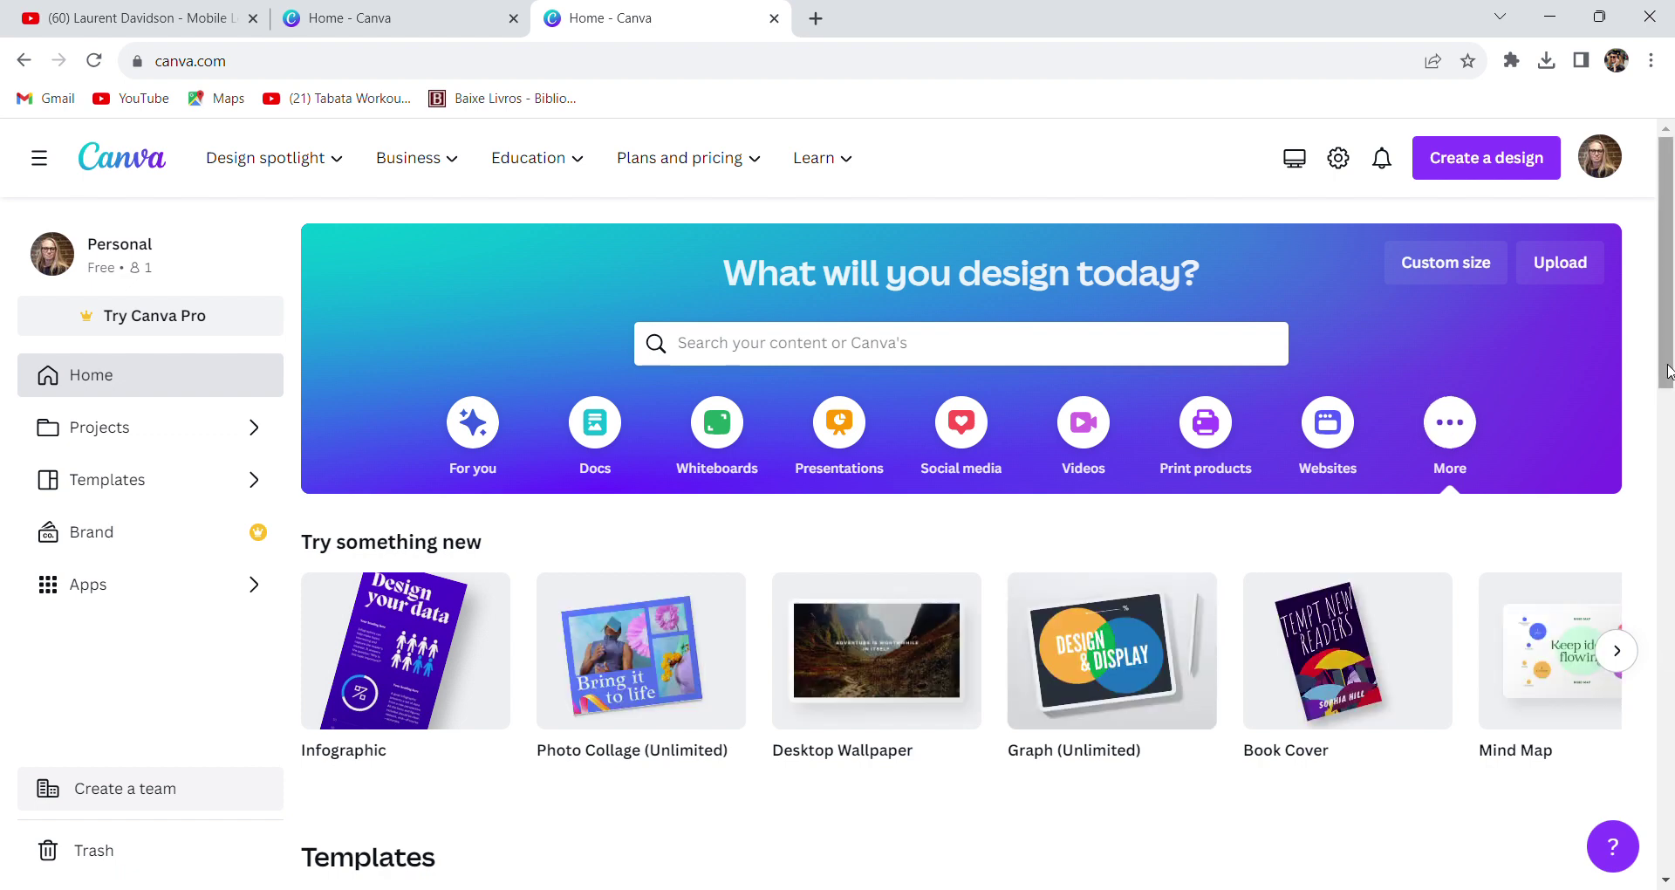
drag(1667, 371, 1640, 516)
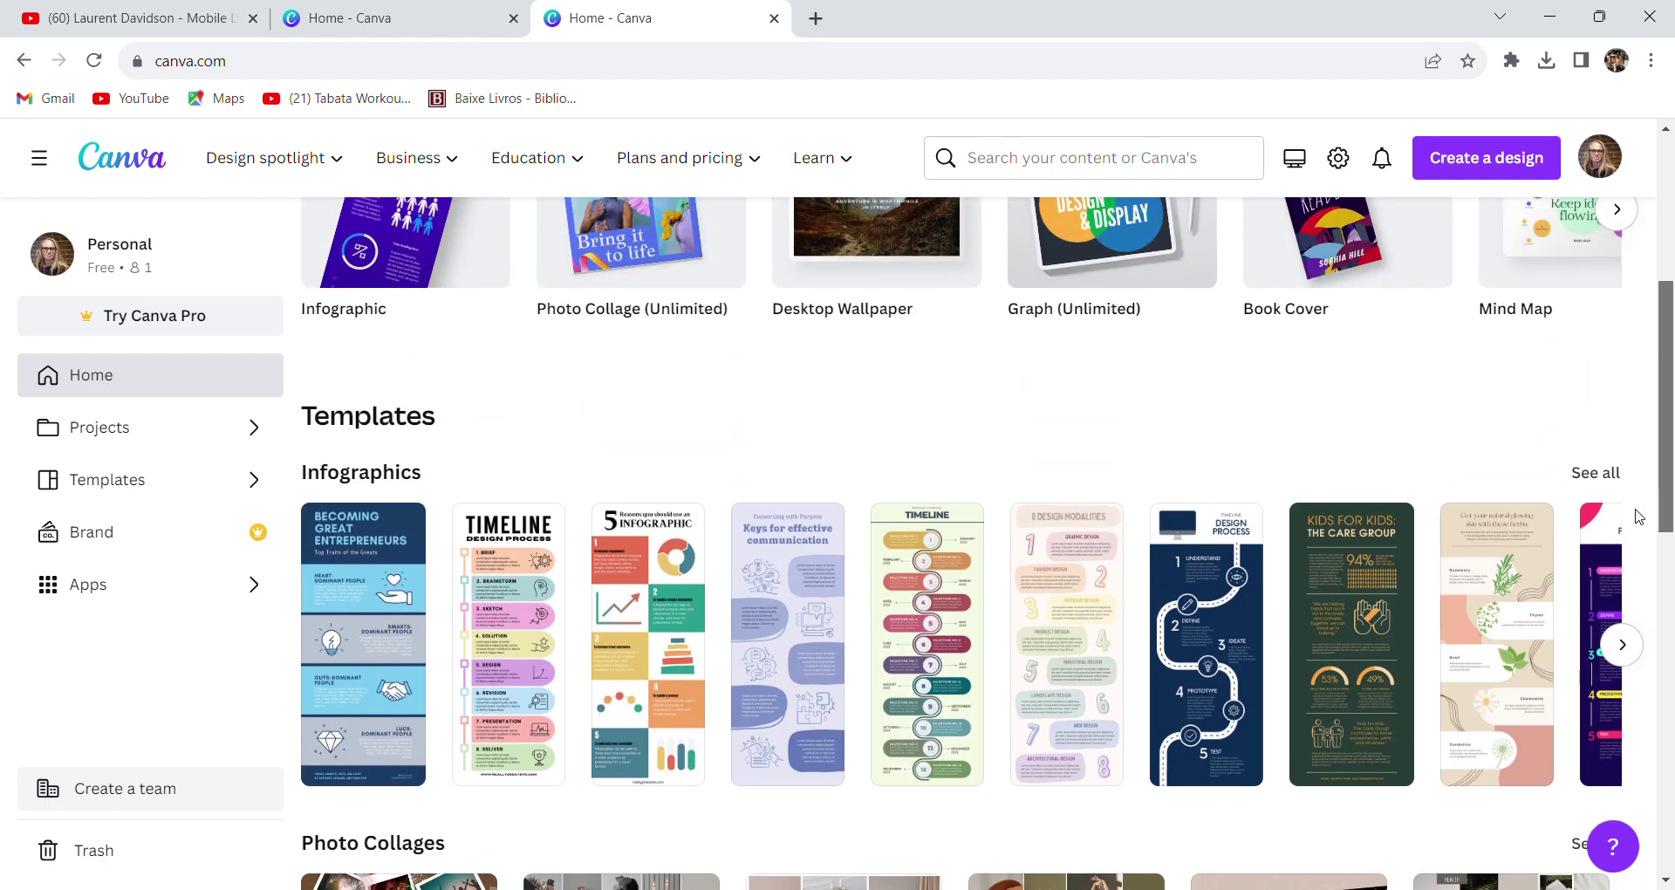
click(328, 639)
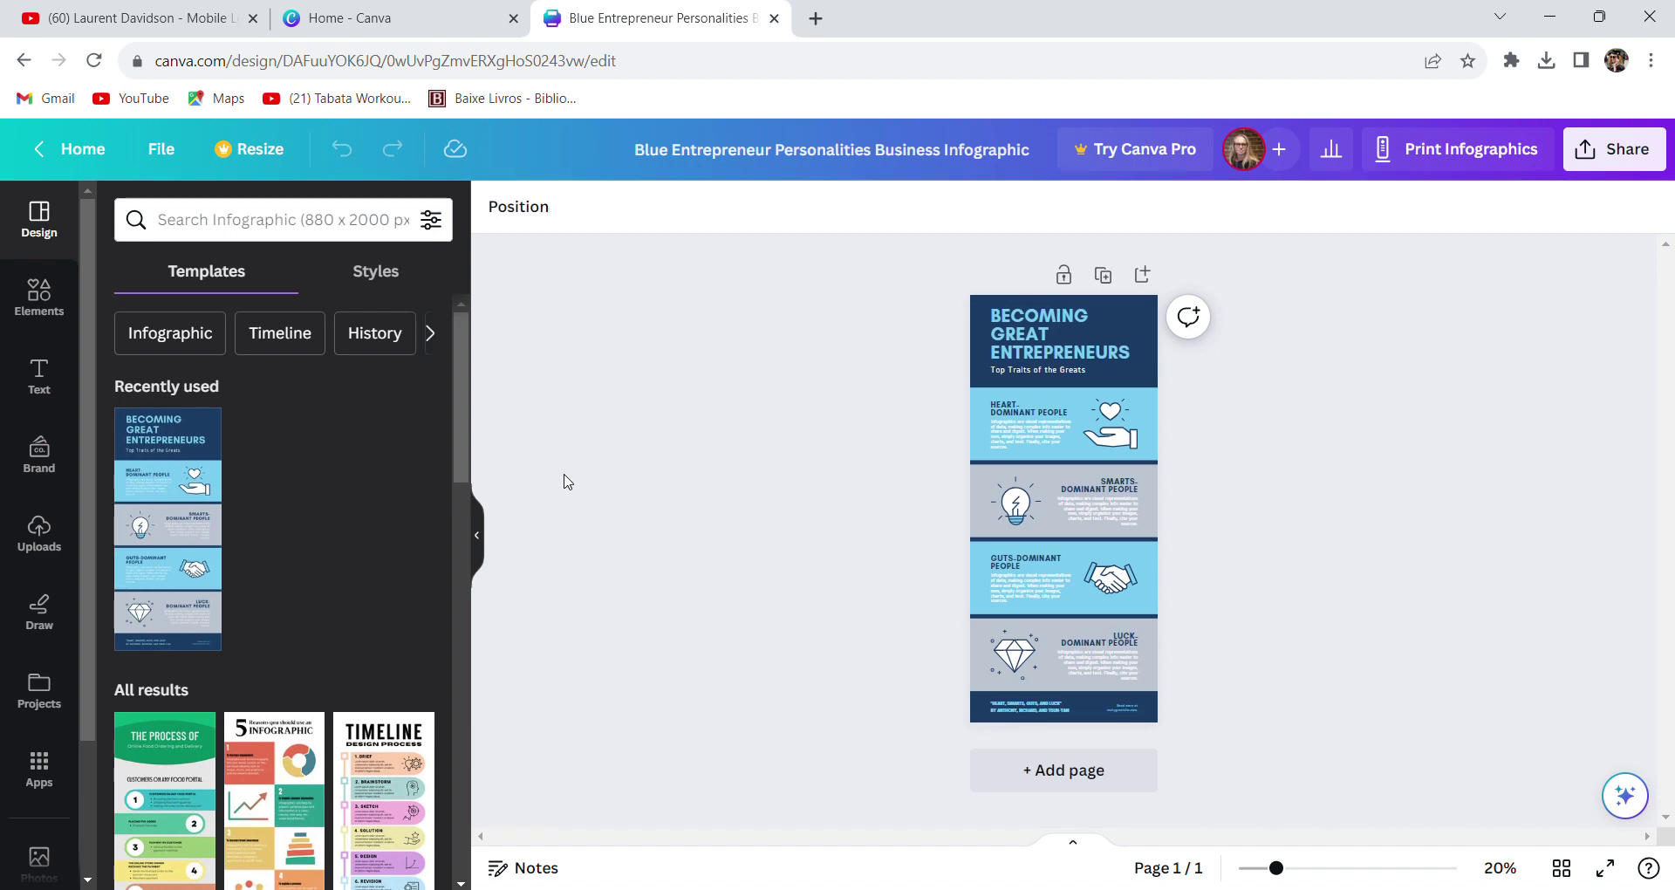
Apply the Tenor Sans and Biryani Ultra Light colour and font combination to the infographic
drag(463, 414, 458, 369)
click(1018, 367)
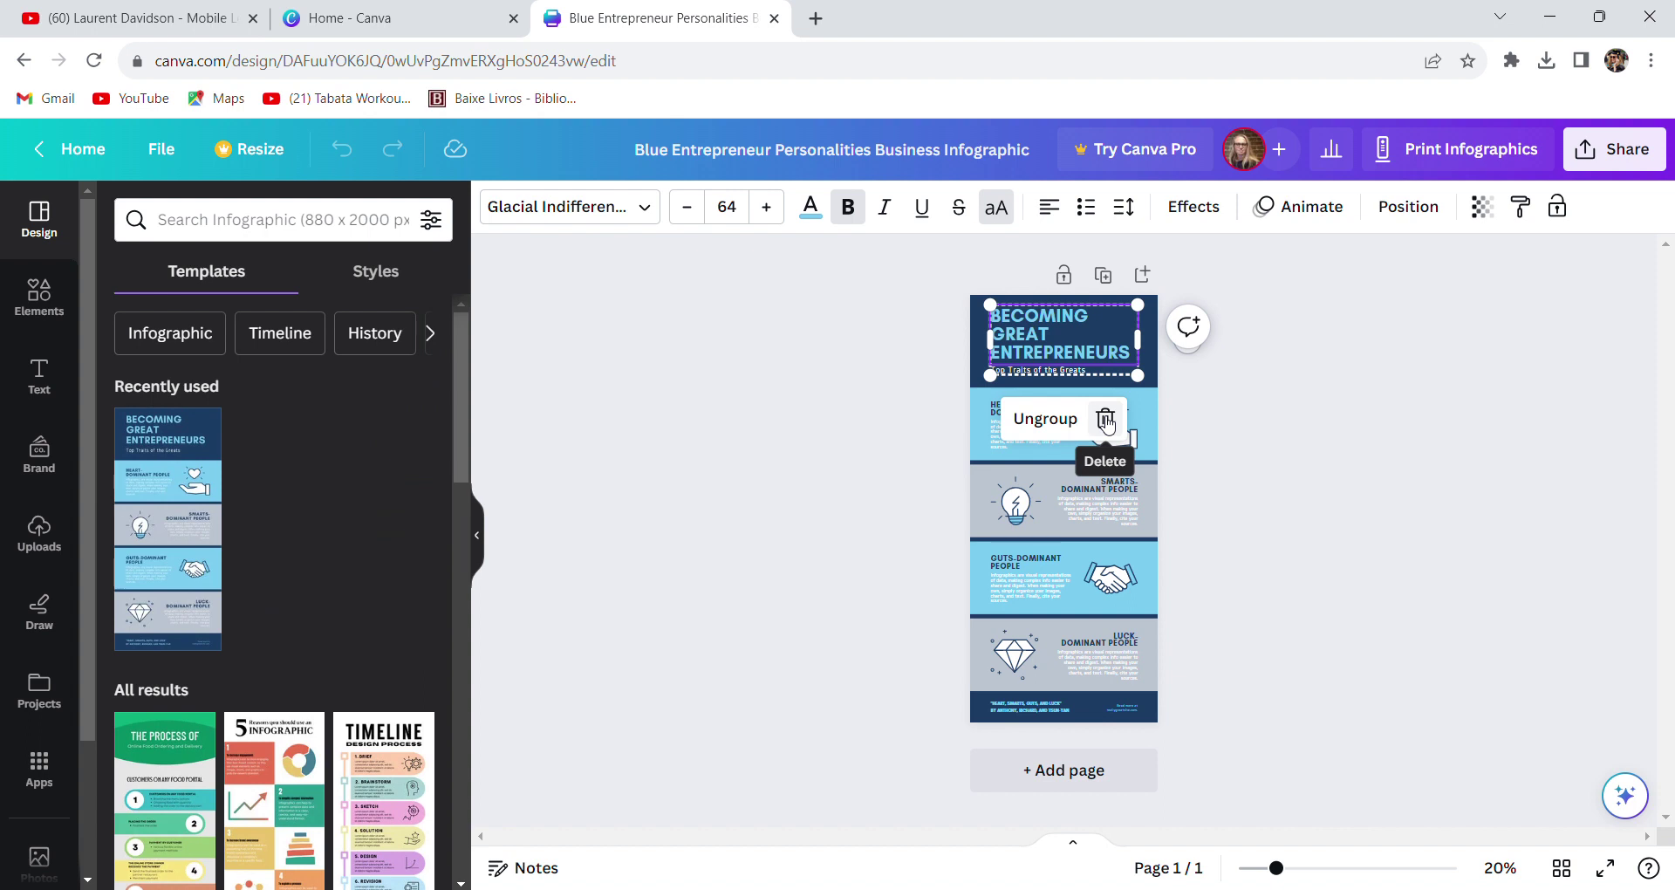
click(1150, 359)
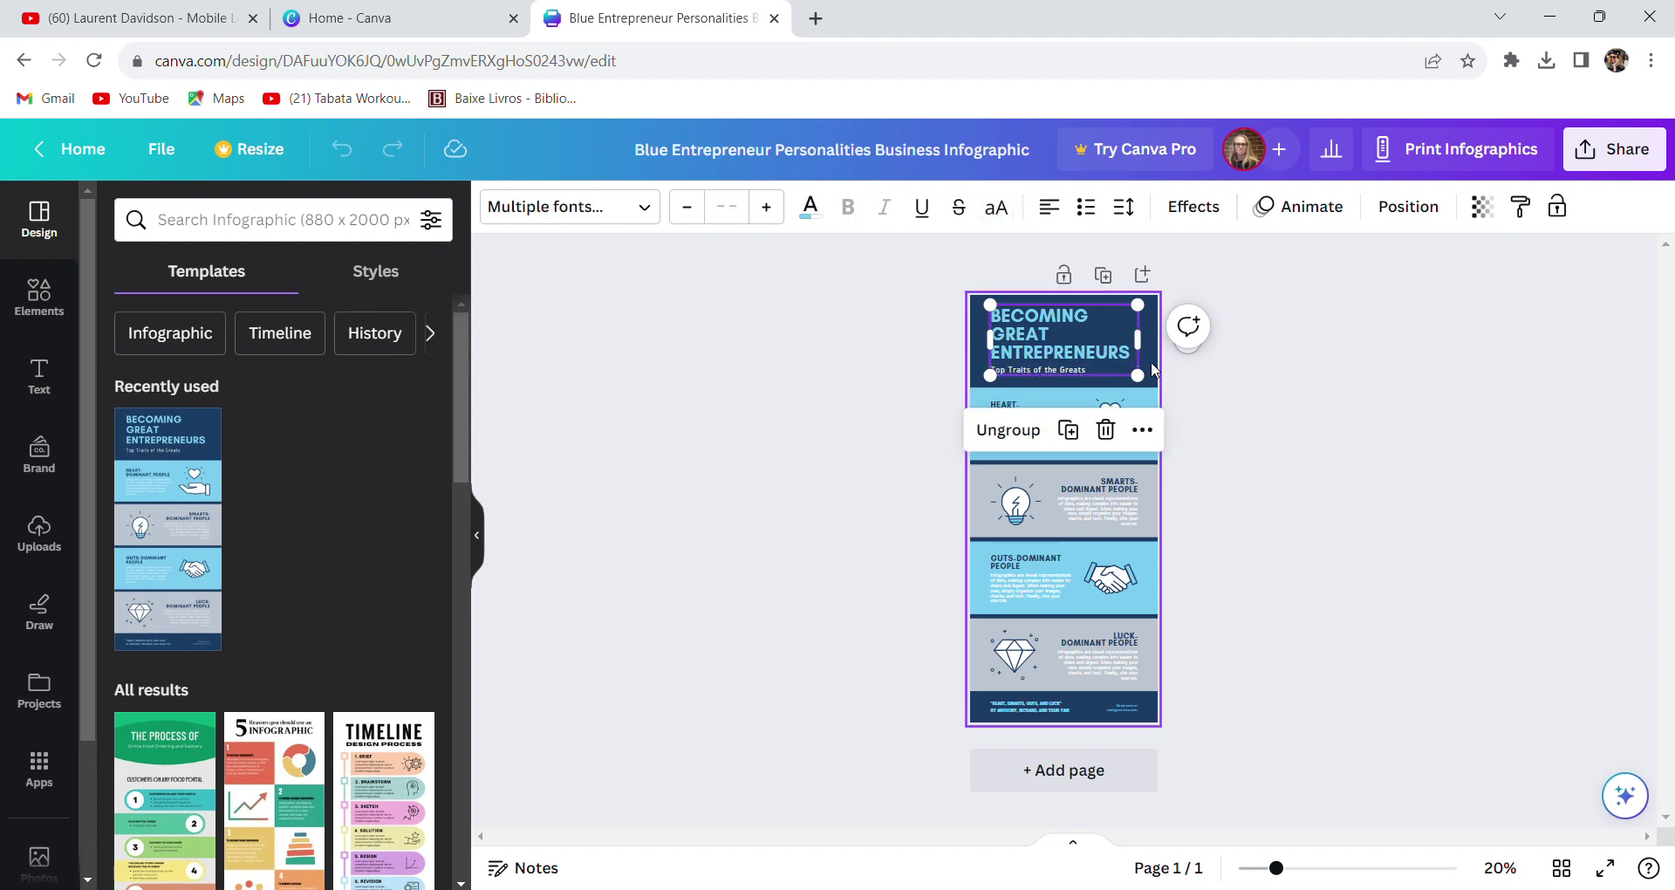
click(1149, 361)
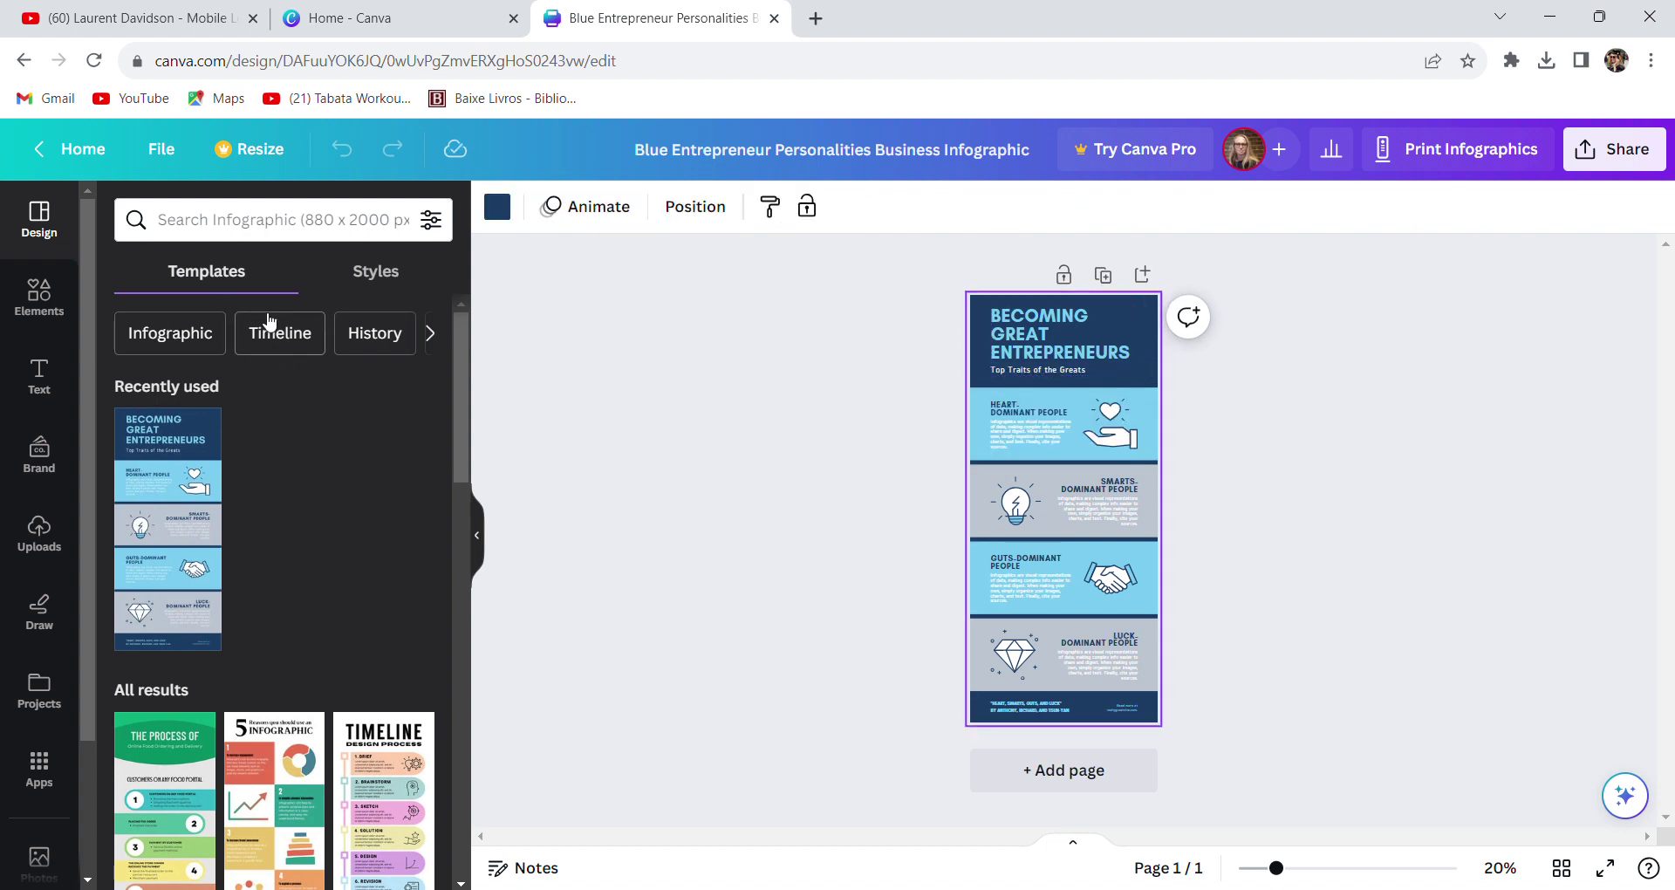
click(366, 279)
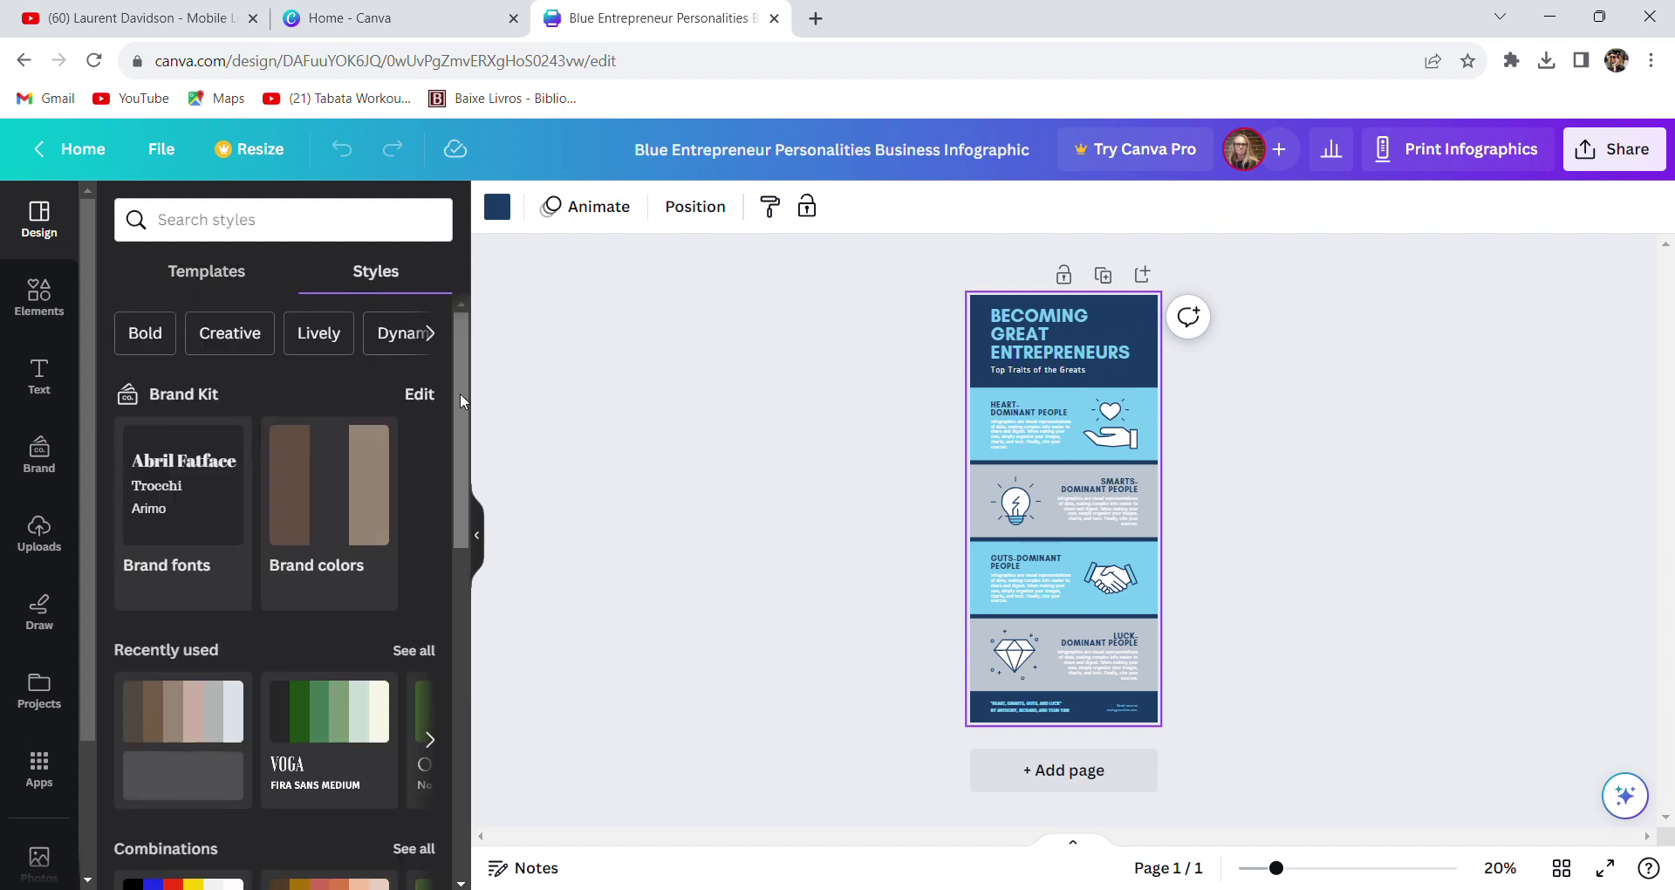
drag(463, 405, 458, 599)
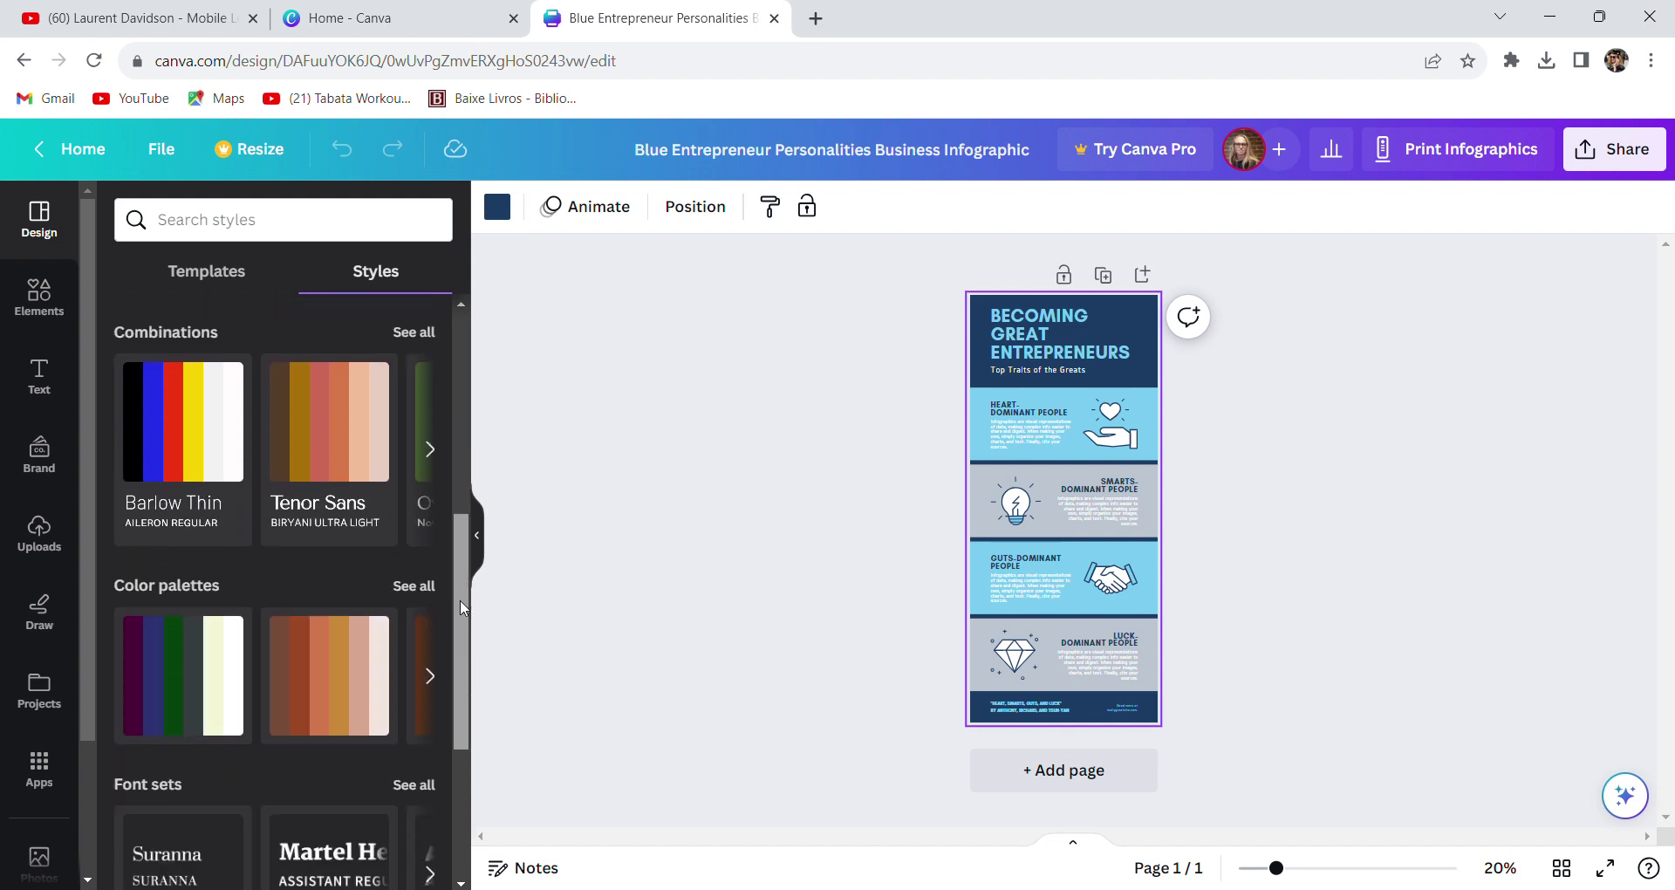
click(326, 446)
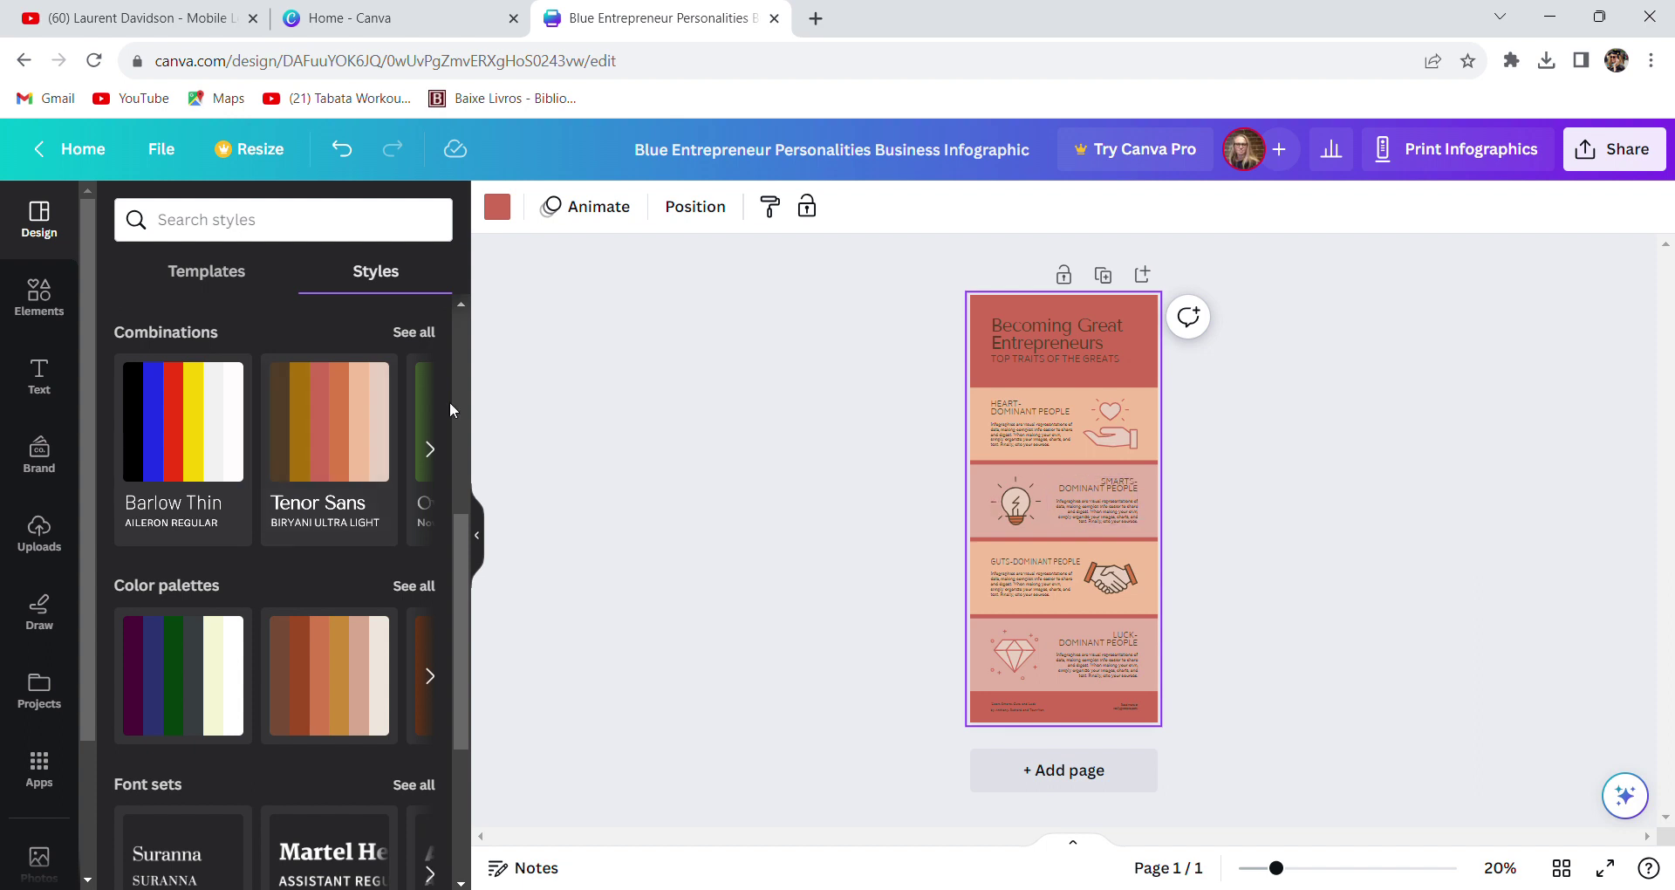
Change the infographic's background to a custom solid orange, #EF7021
mouse_move(464, 549)
mouse_down()
mouse_move(451, 693)
mouse_move(443, 567)
mouse_up()
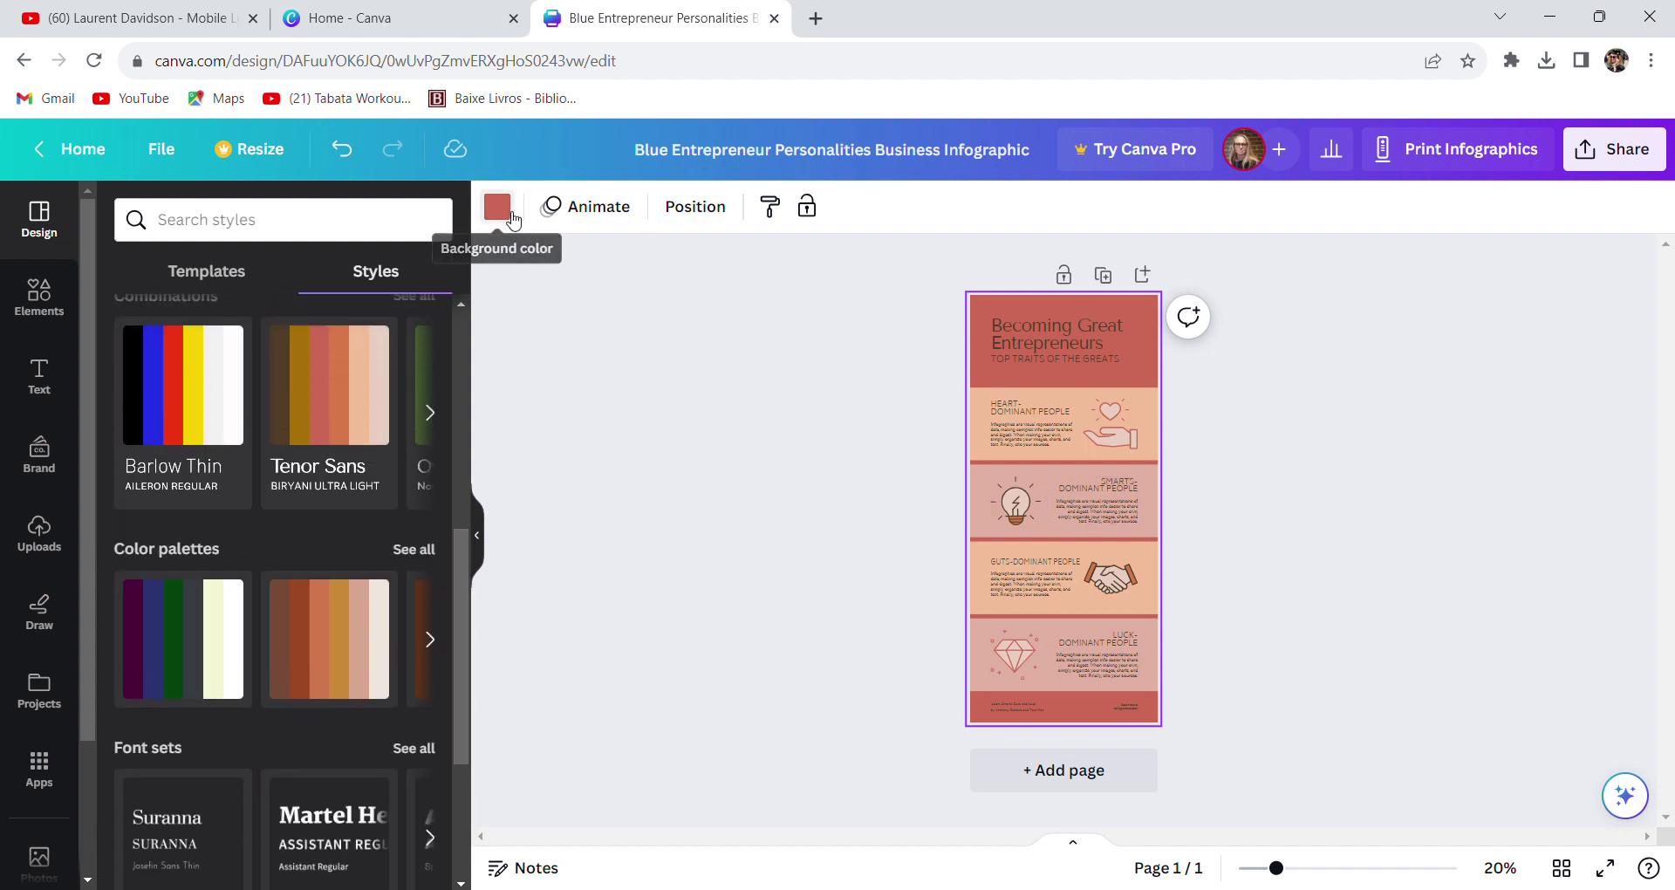
click(513, 221)
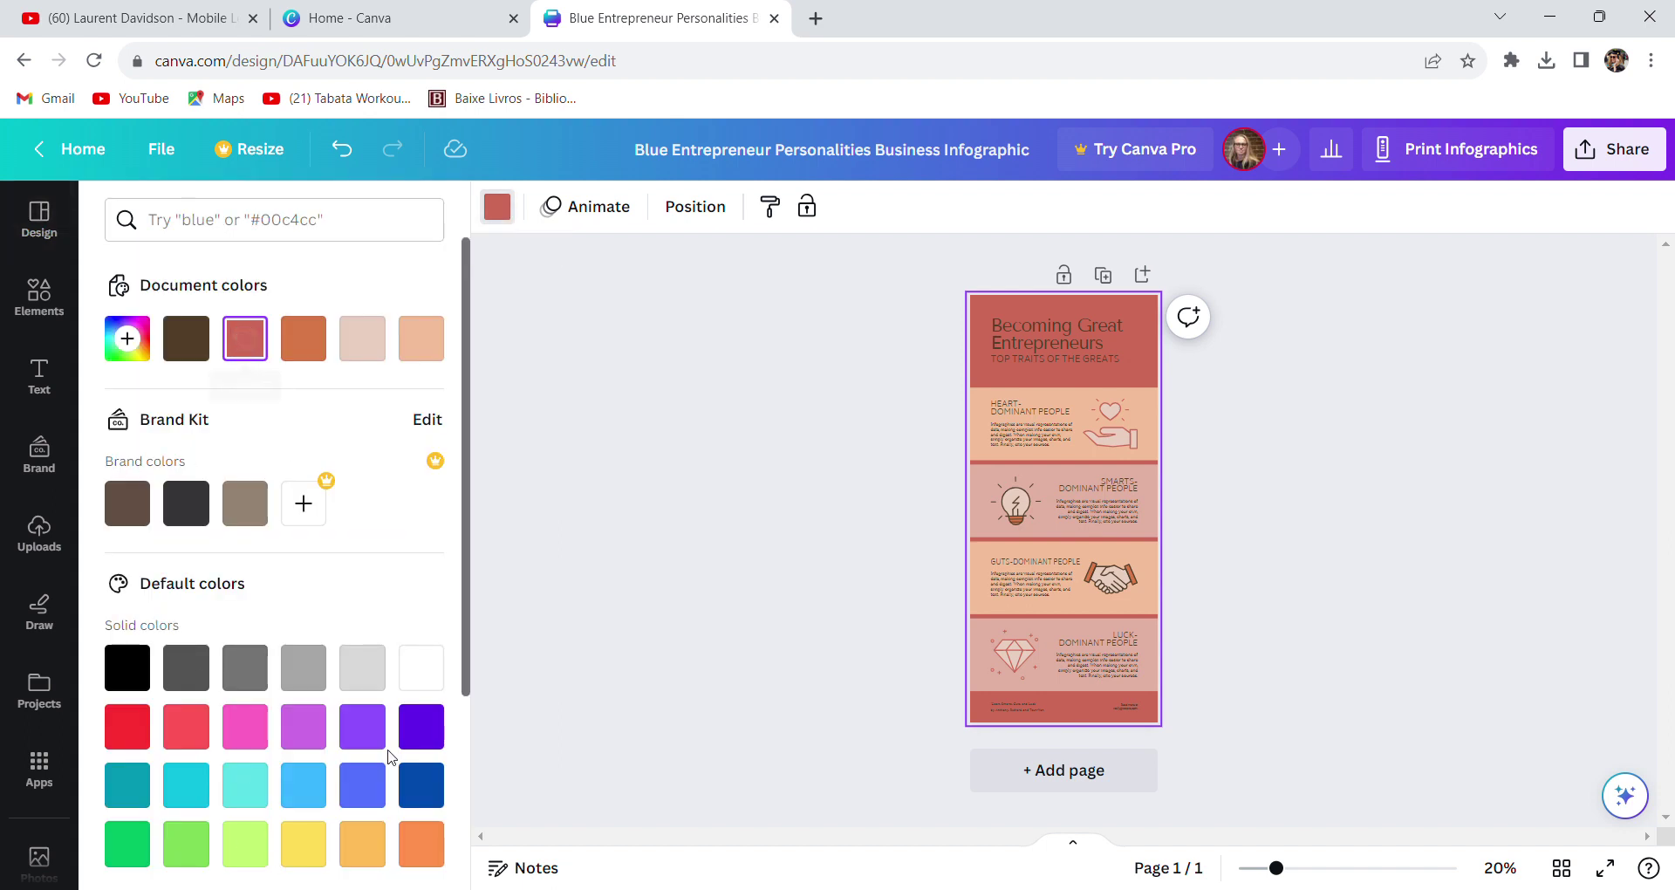
click(422, 844)
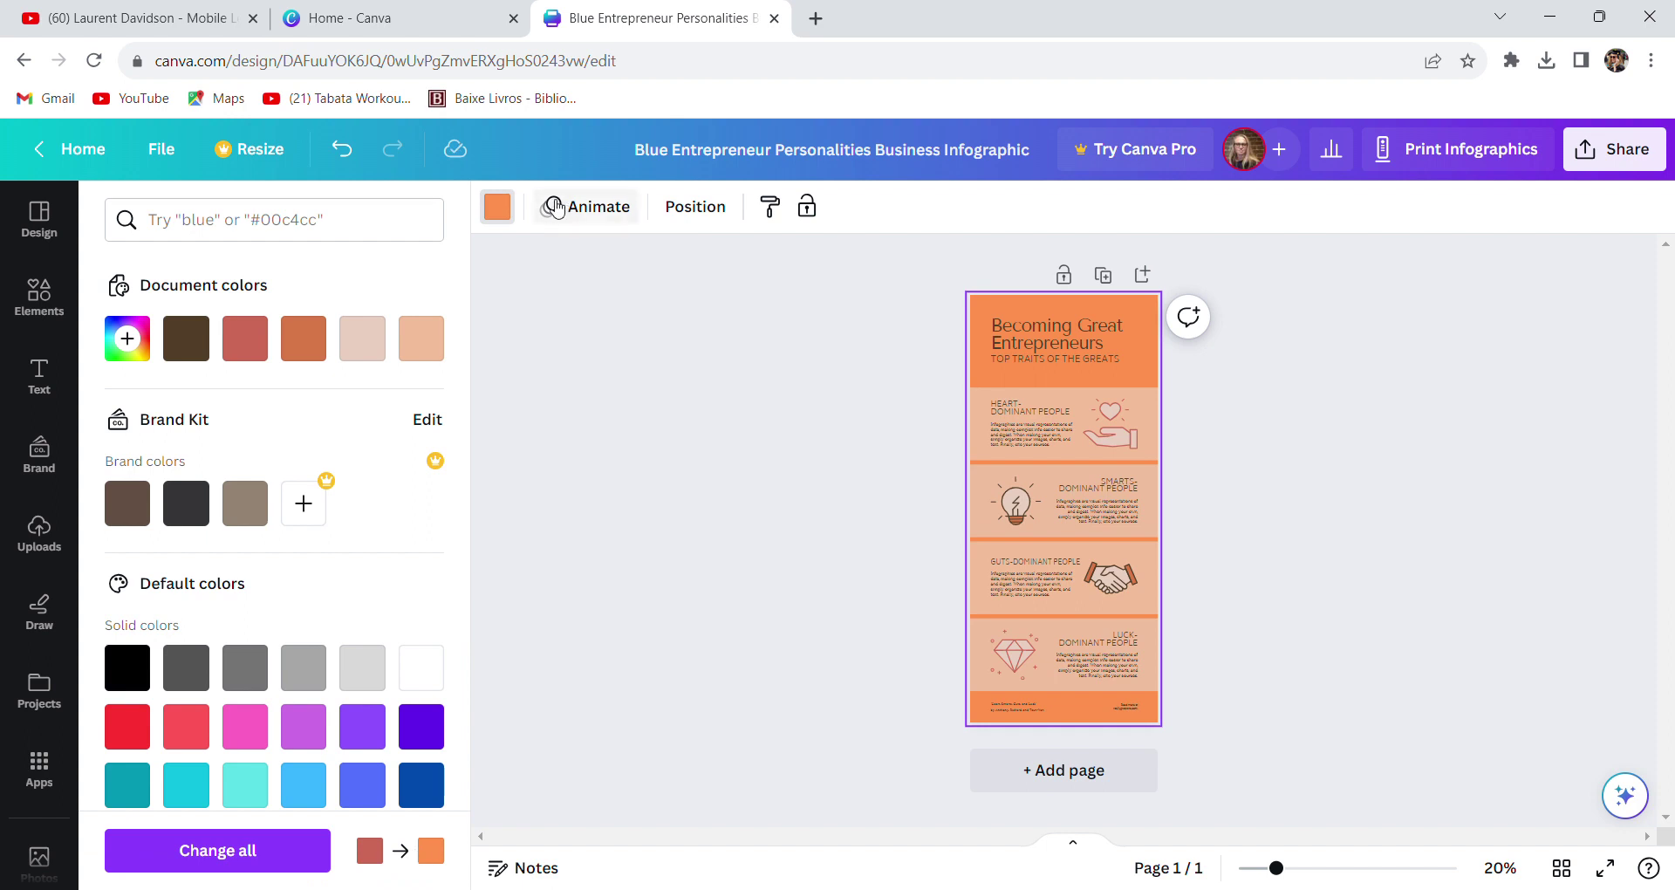
click(144, 347)
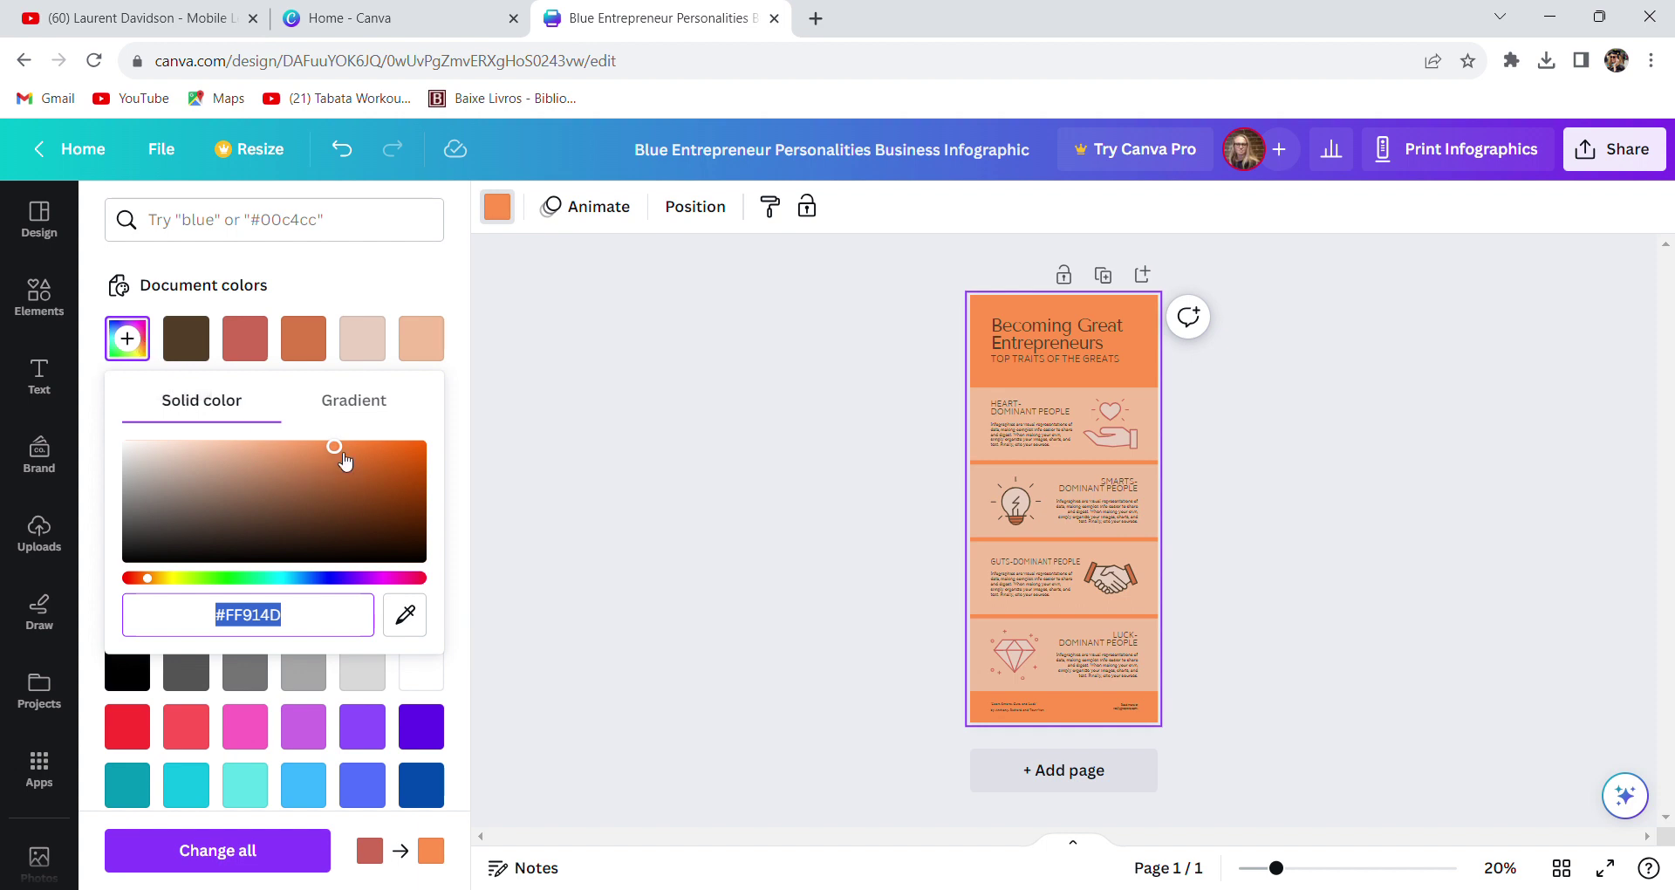
drag(334, 446, 384, 448)
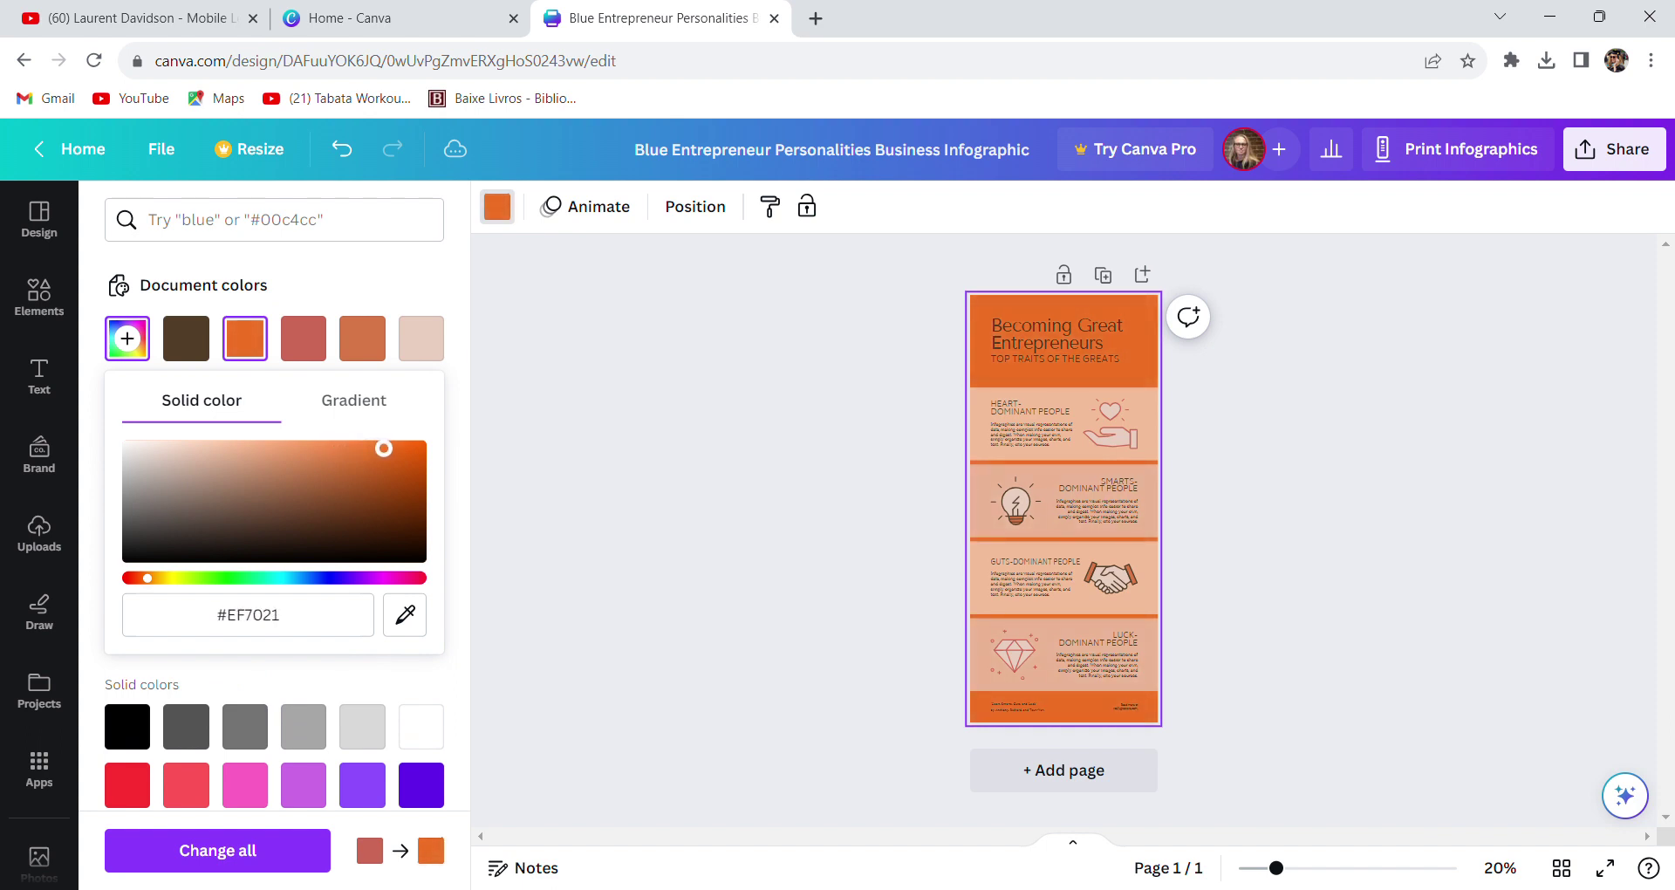
click(722, 535)
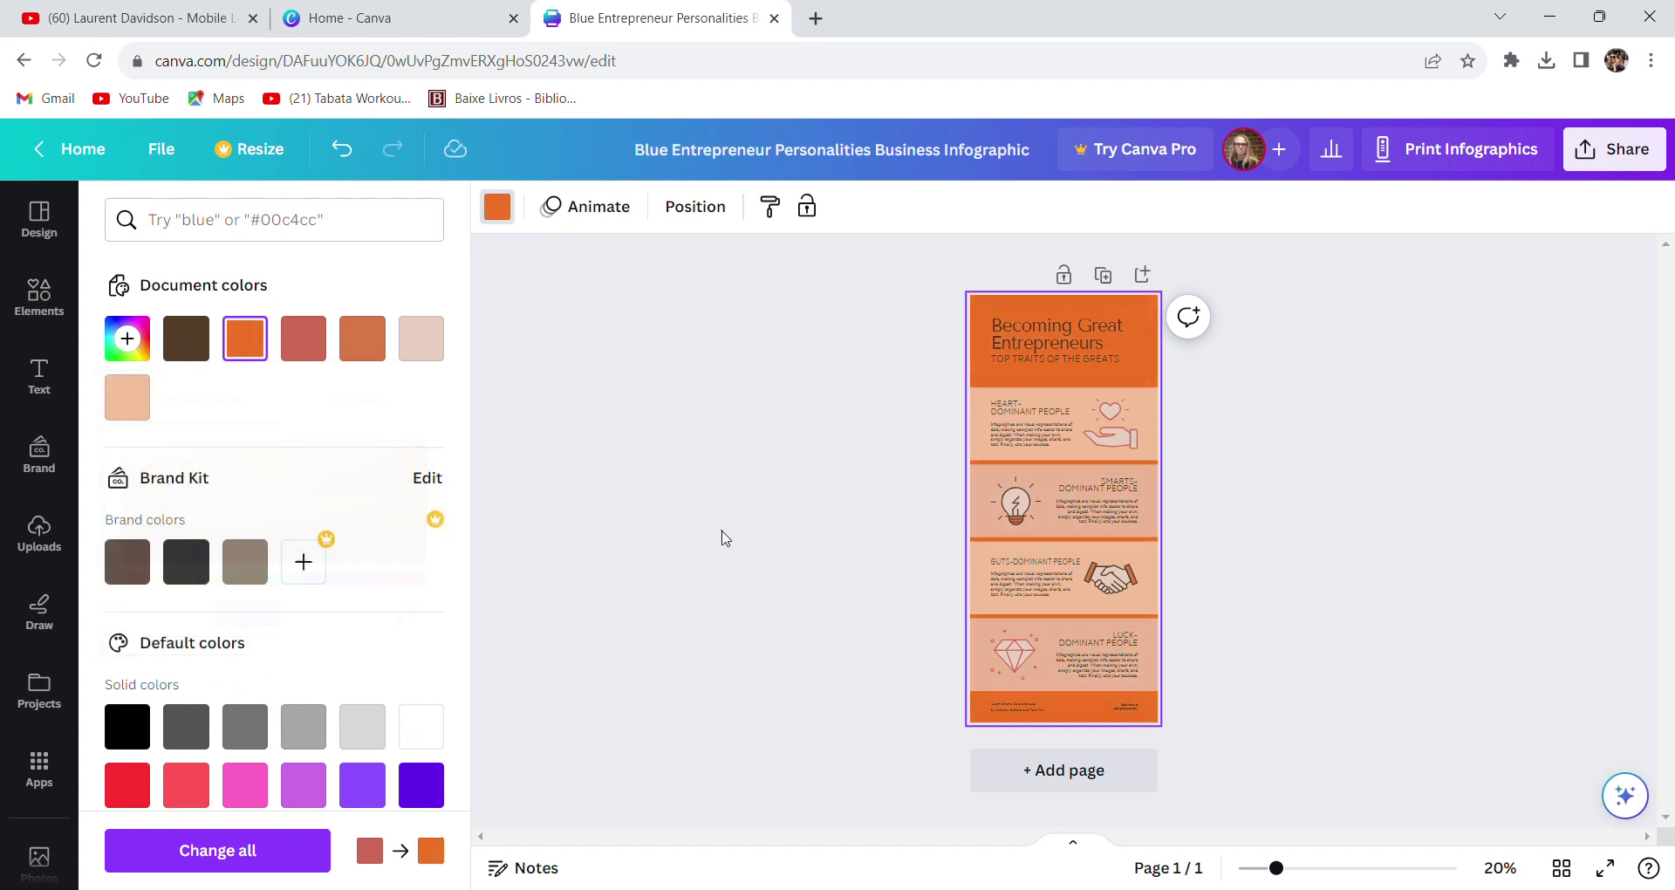
Delete the subtitle and the "Becoming Great Entrepreneurs" title from the header band
click(1075, 353)
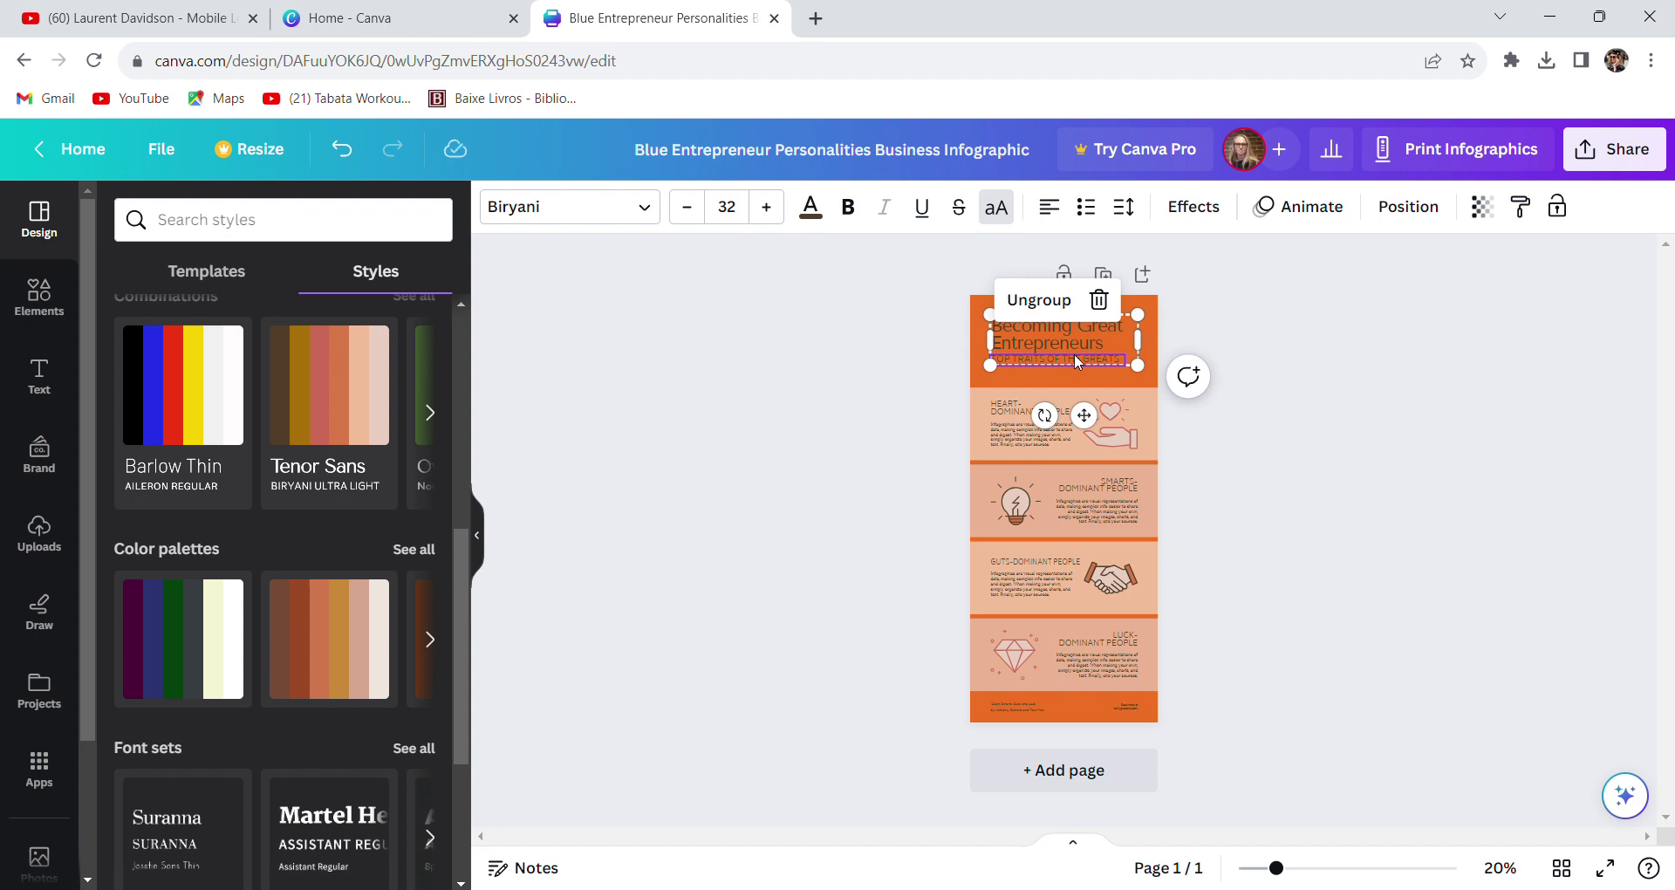
click(1101, 299)
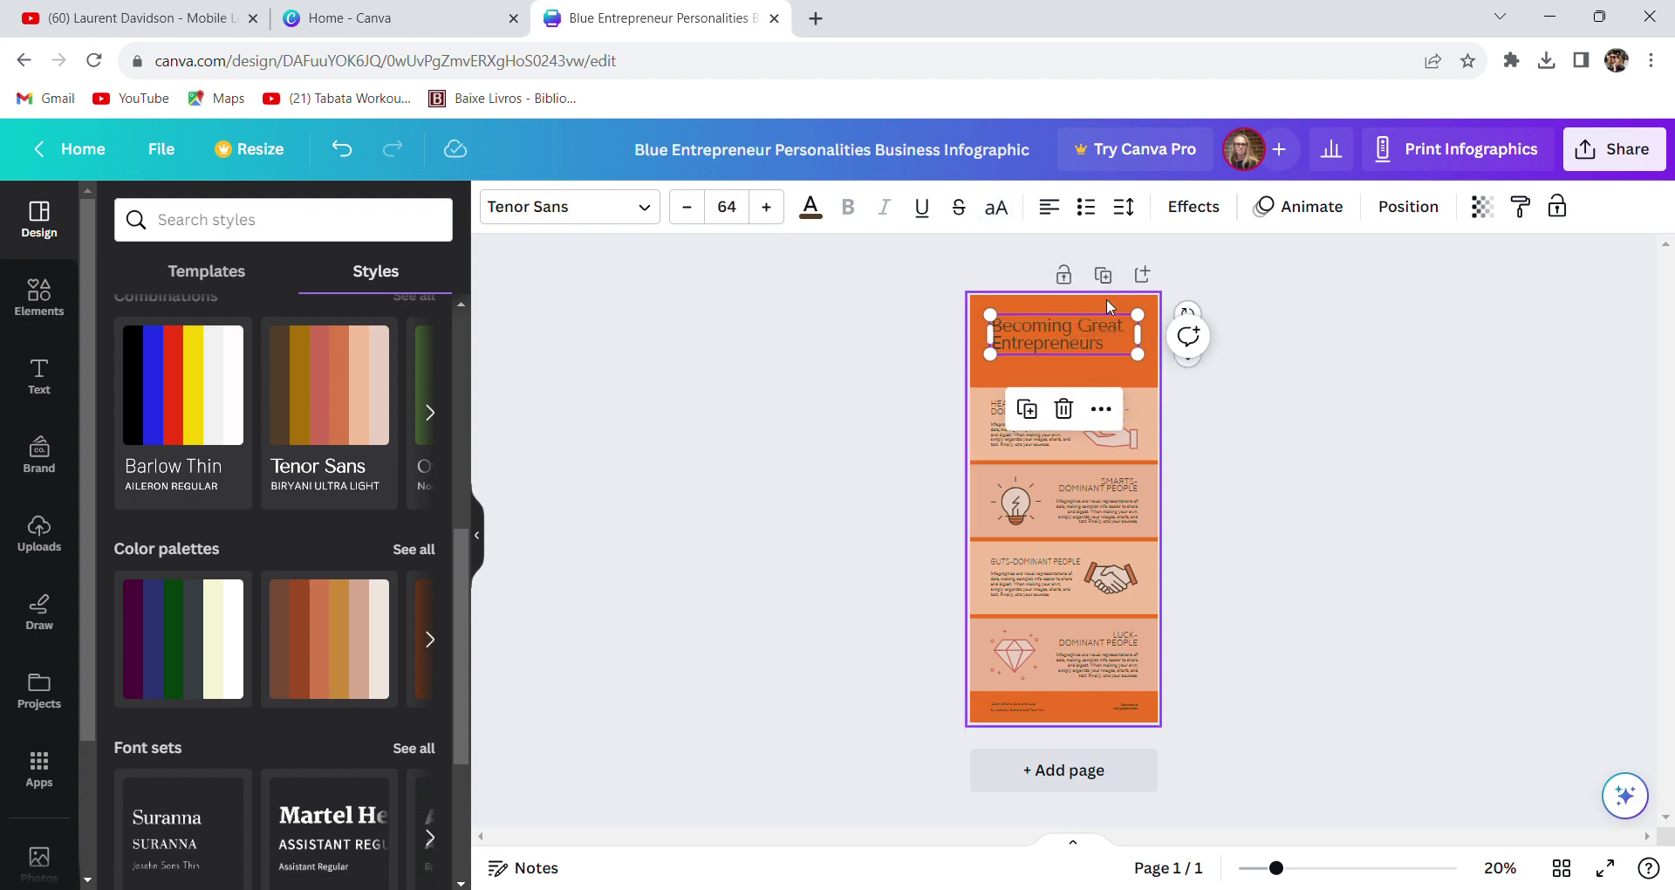
click(1063, 410)
Delete the "Heart-Dominant People" text and the hand-and-heart icon from the first section
click(1060, 423)
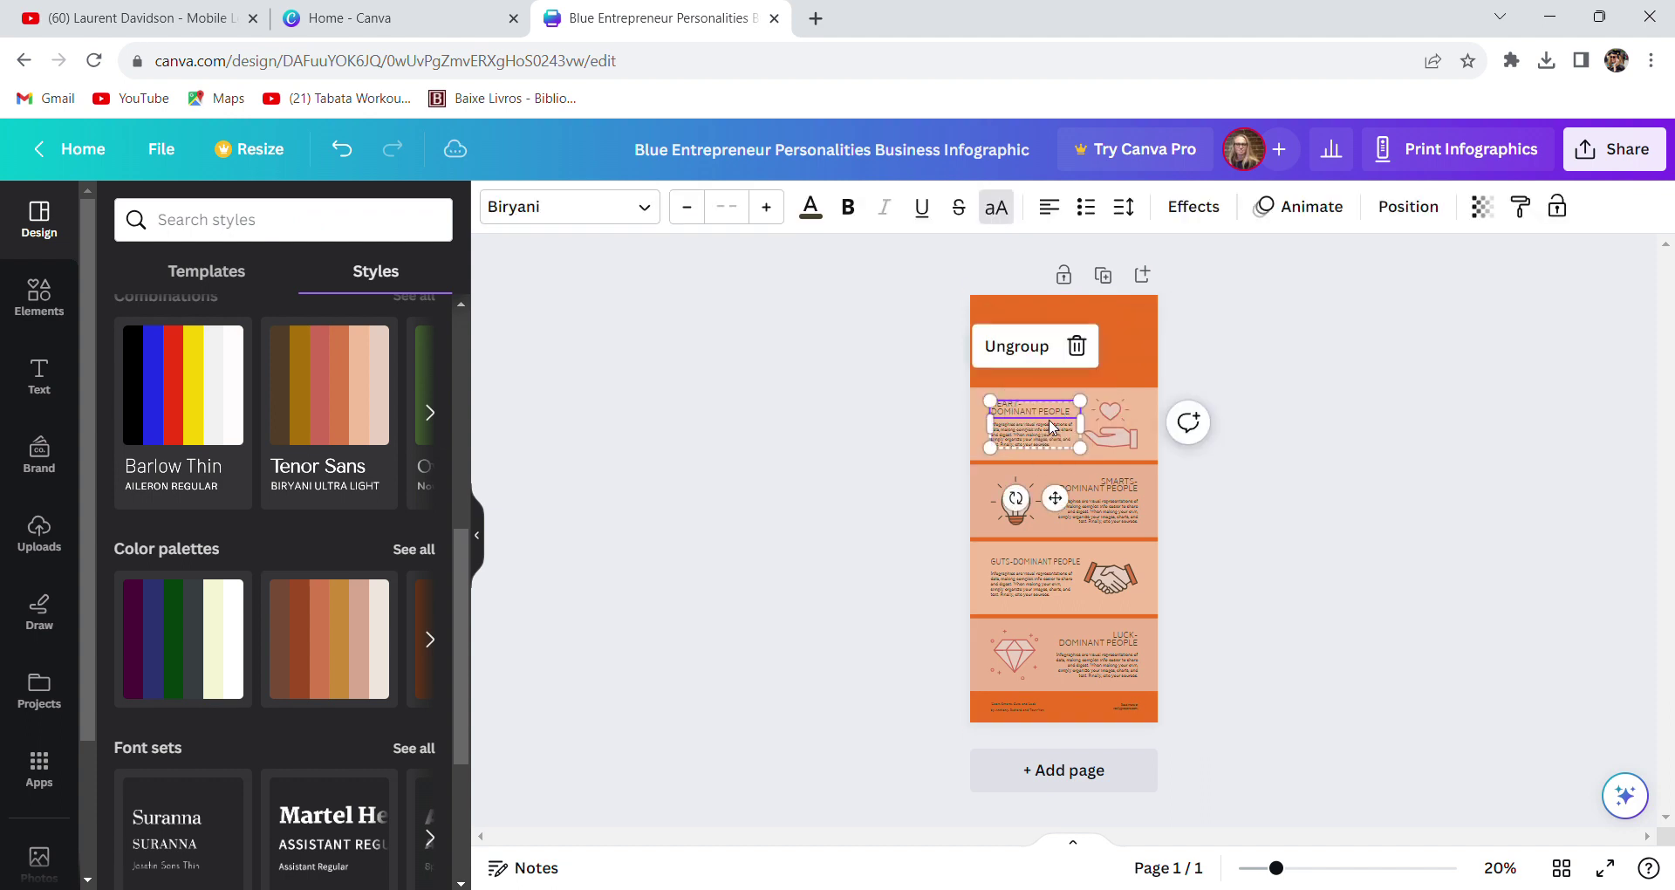
click(1074, 345)
click(1032, 367)
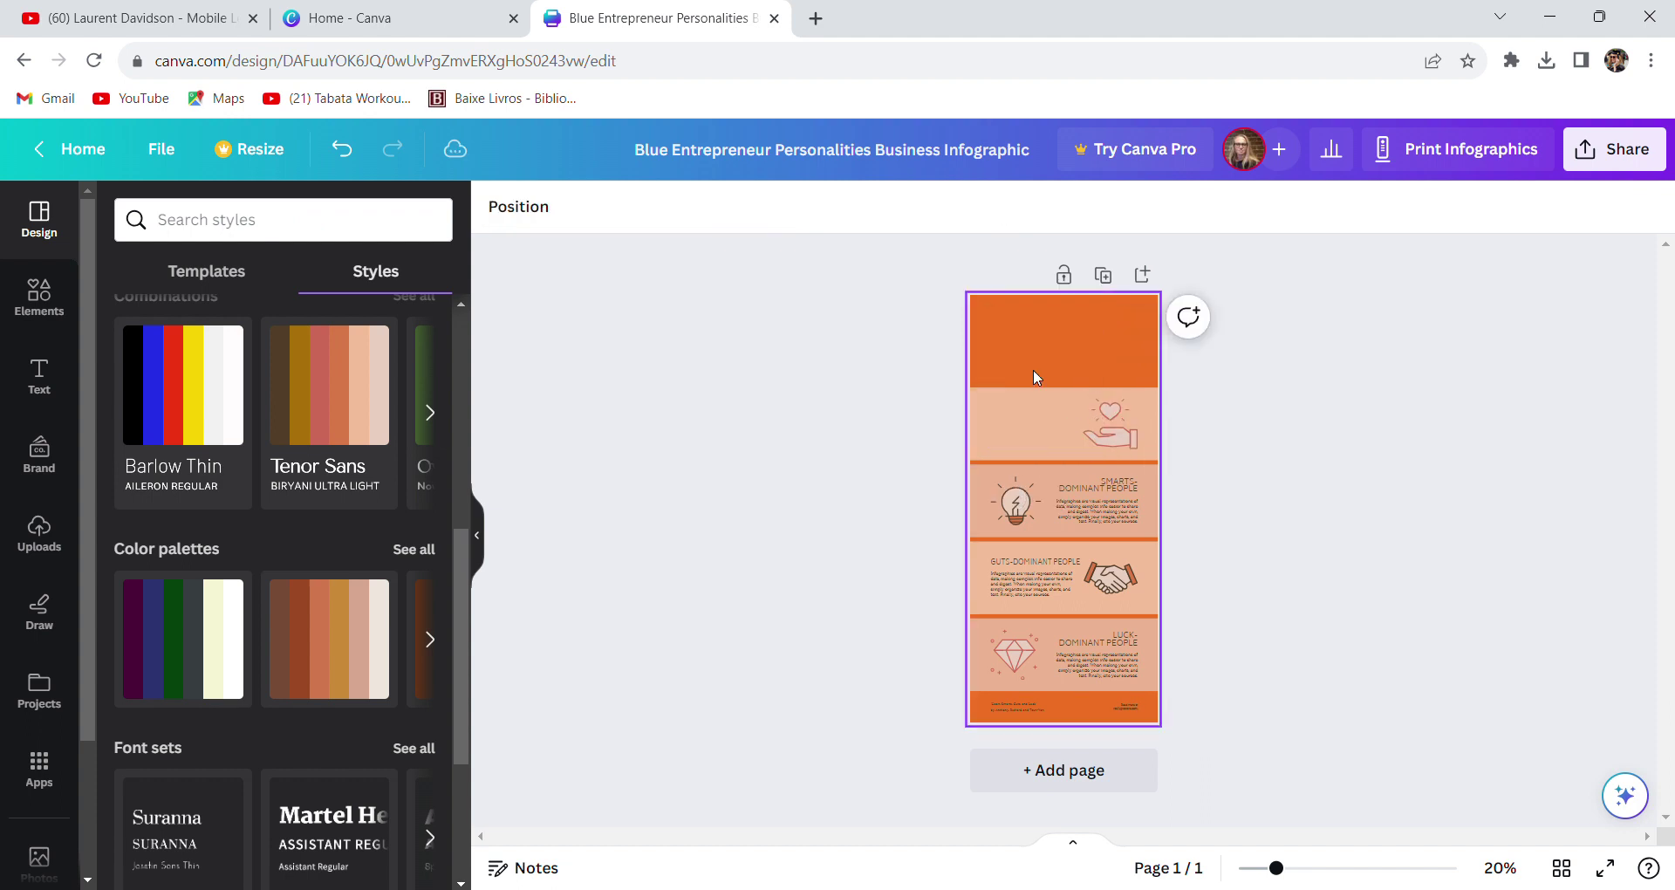
click(1084, 448)
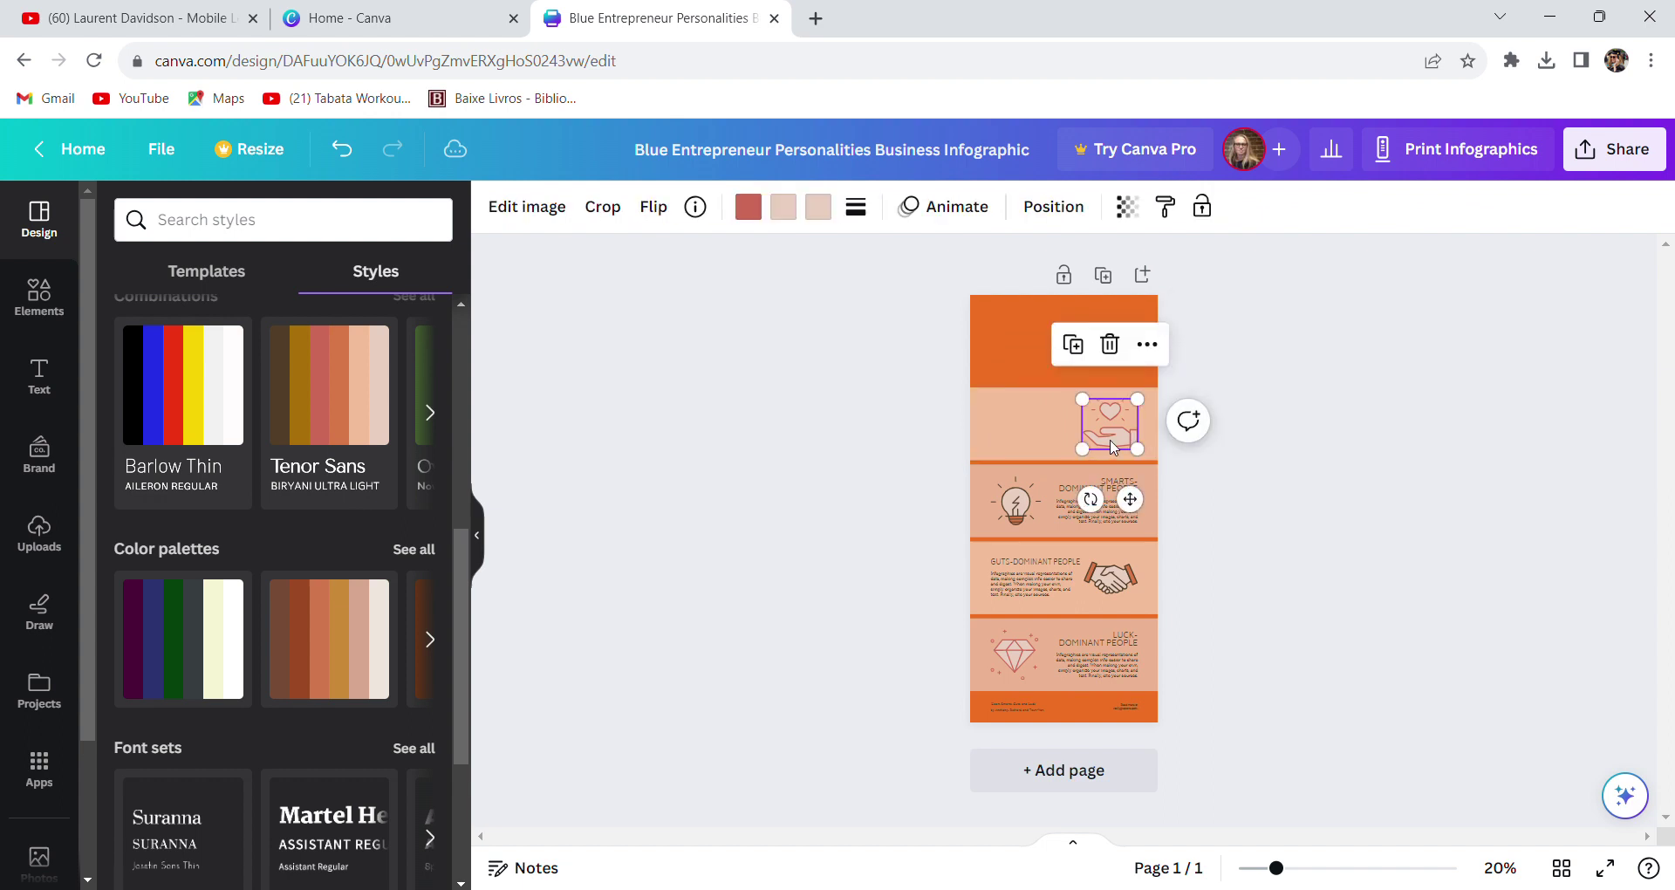
click(1108, 343)
Delete the "Smarts-Dominant People" heading, its paragraph and the light bulb icon from the second section
click(1086, 510)
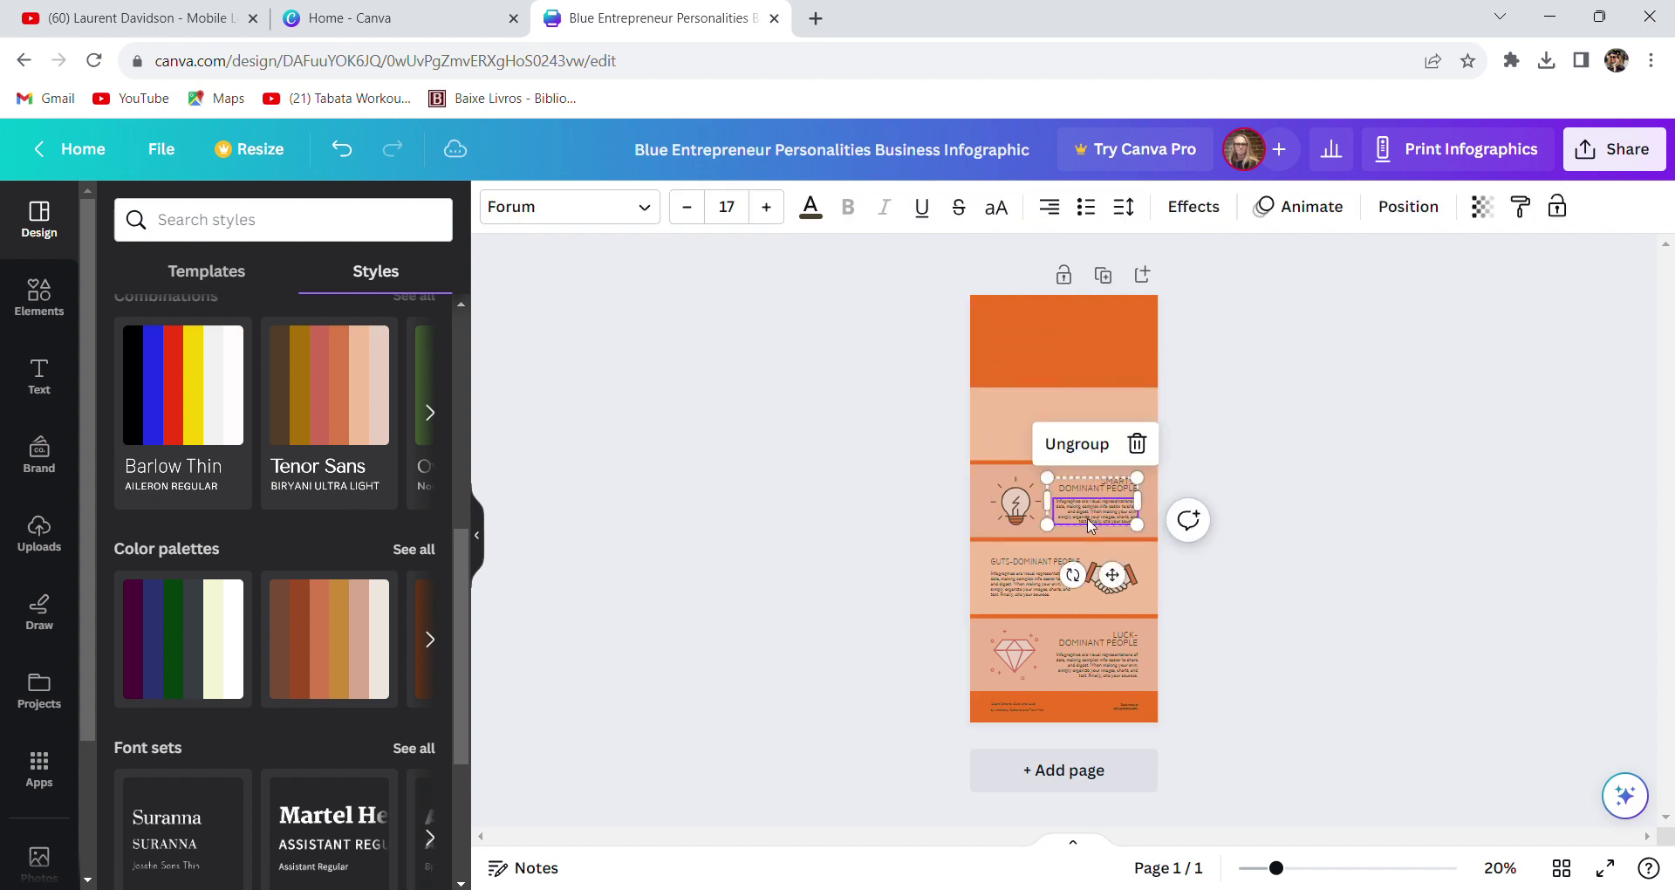
click(1137, 445)
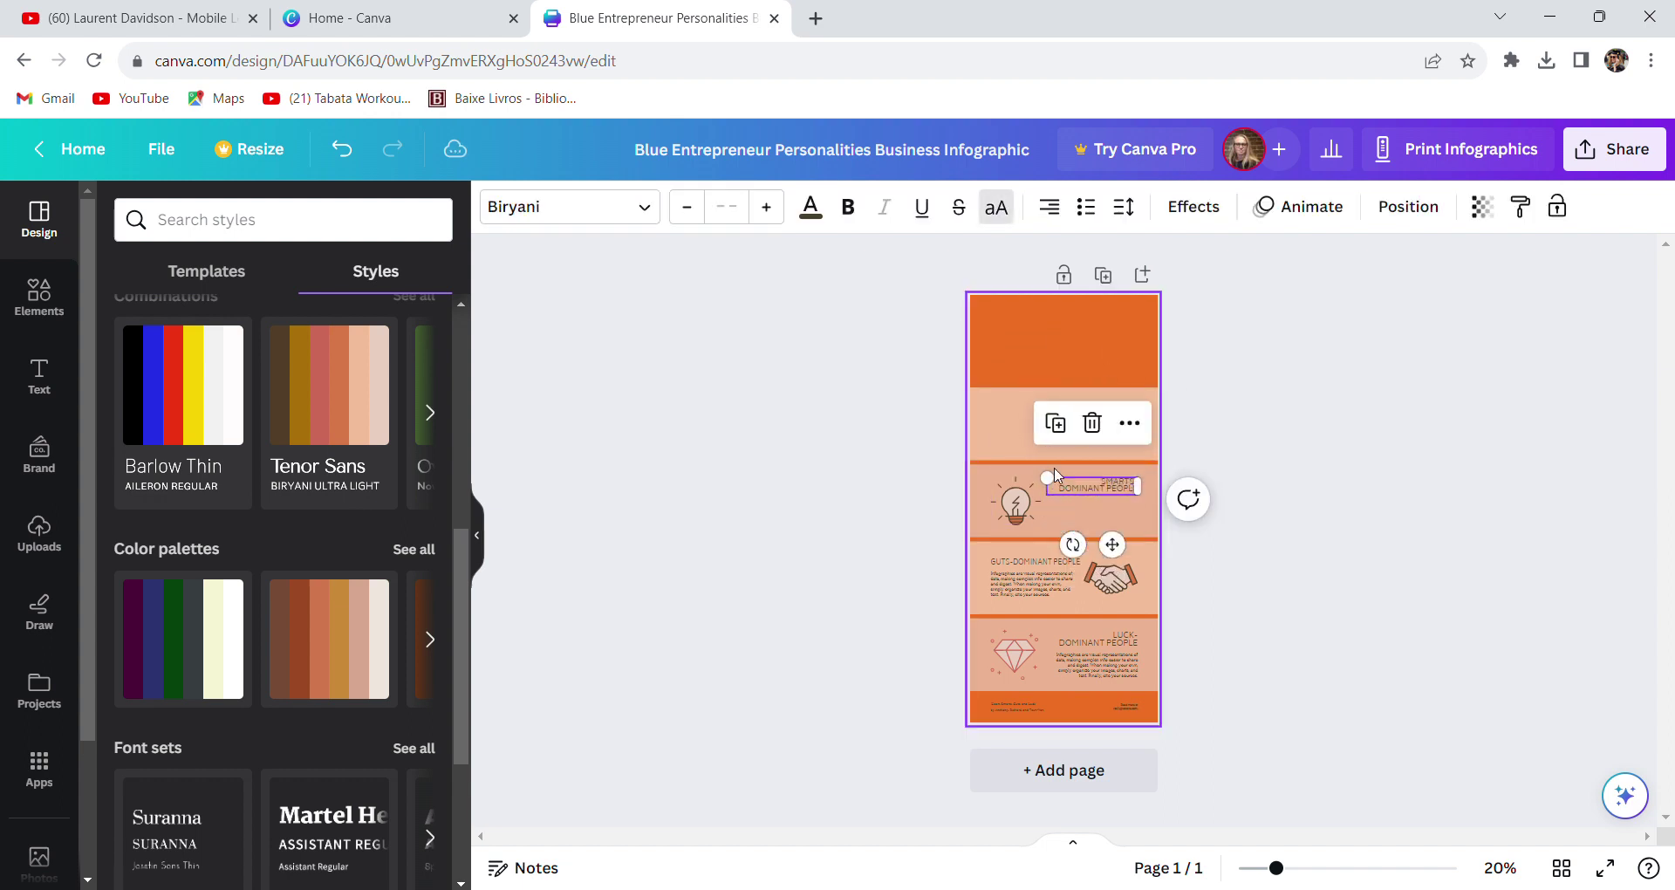
click(1096, 437)
click(1014, 502)
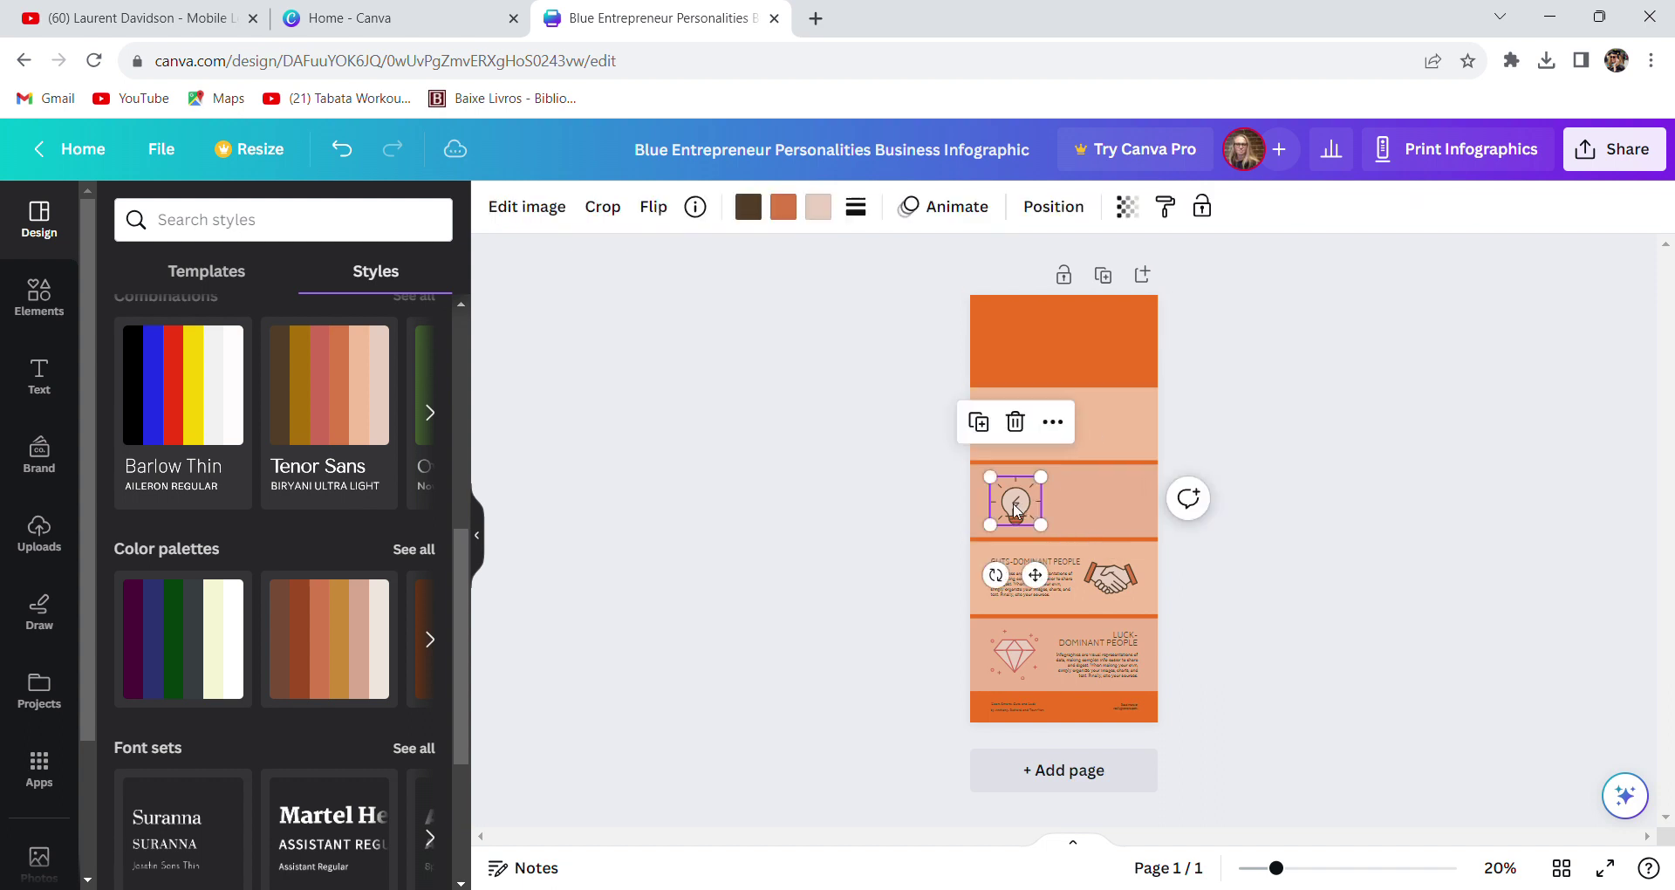
click(1014, 422)
Delete the handshake icon and the "Guts-Dominant People" text from the third section
click(1109, 576)
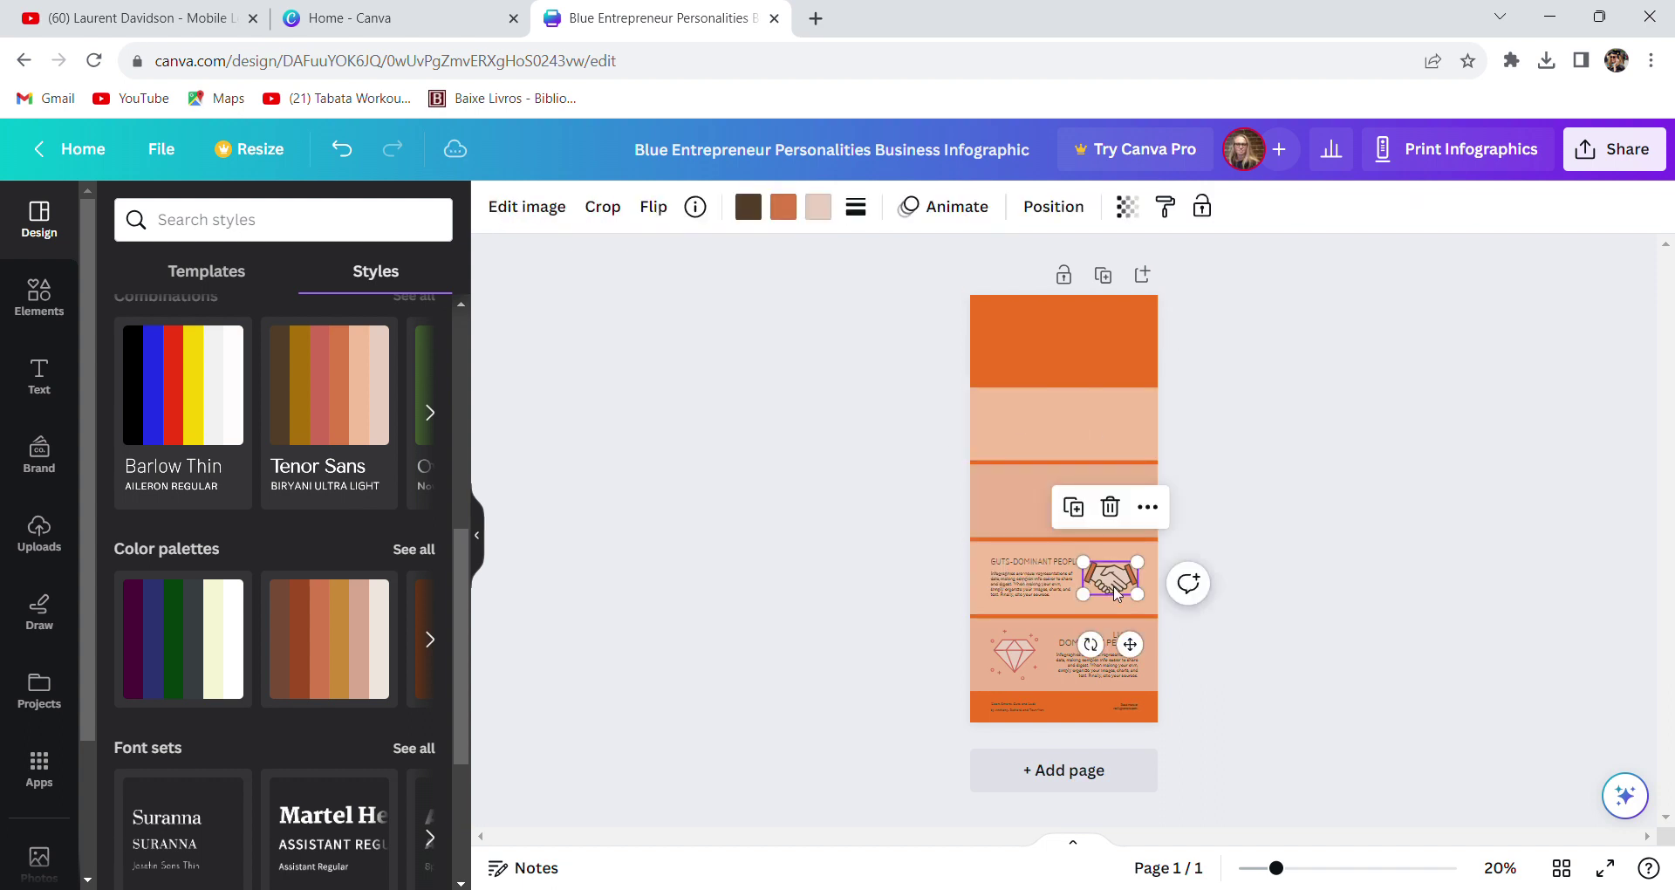
click(1109, 506)
click(1051, 571)
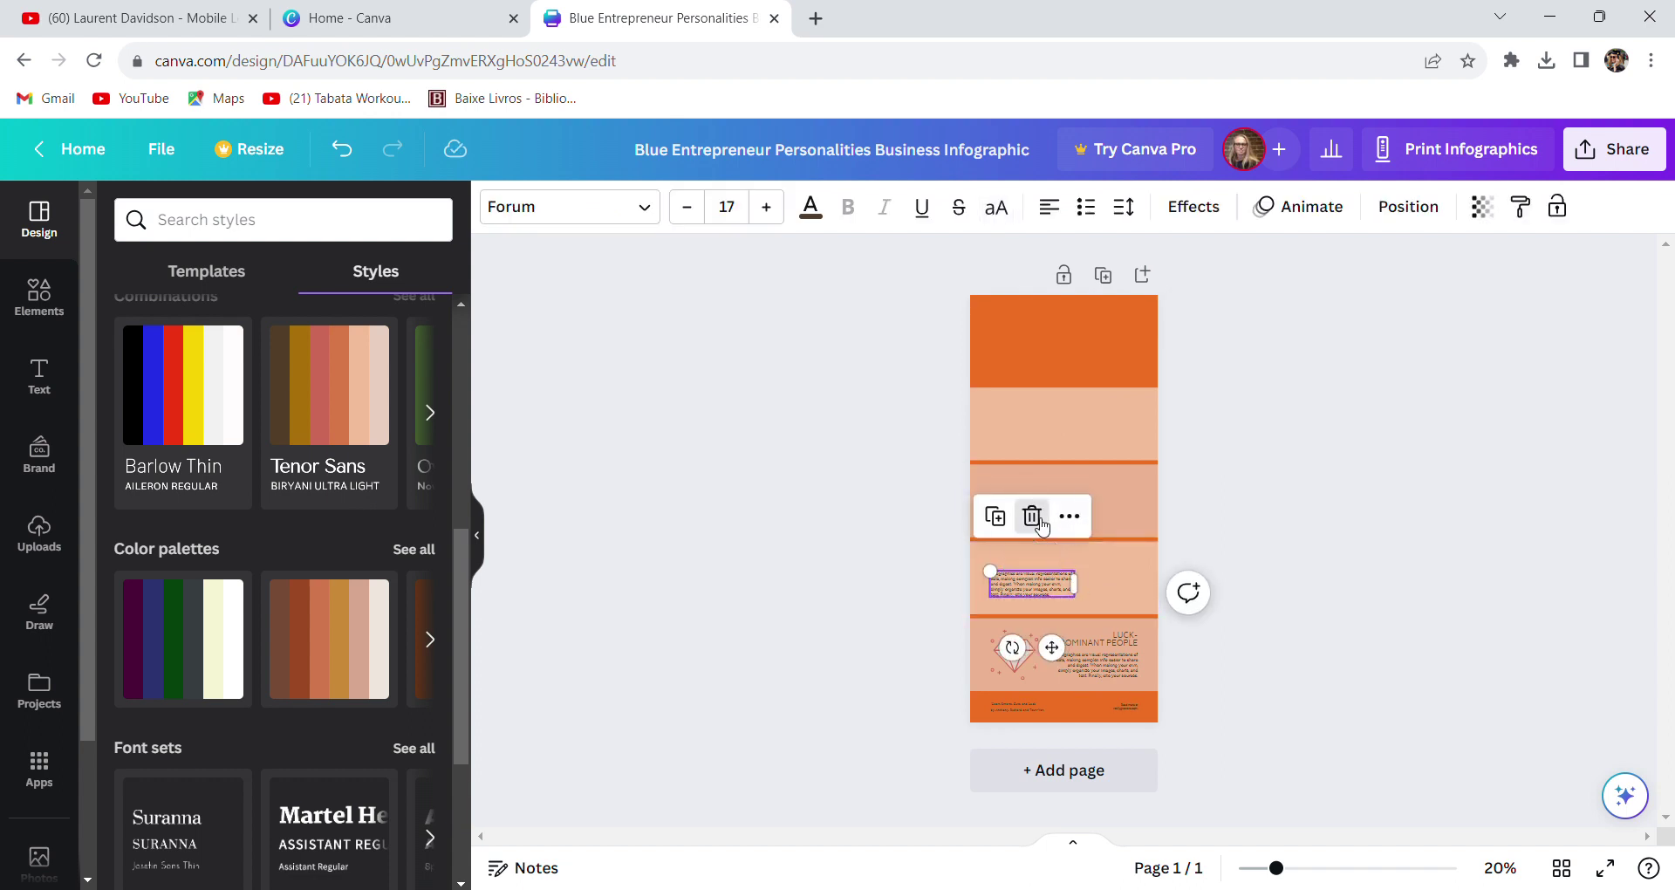
click(1032, 512)
Delete the "Luck-Dominant People" heading, its paragraph and the diamond icon from the fourth section
click(1065, 649)
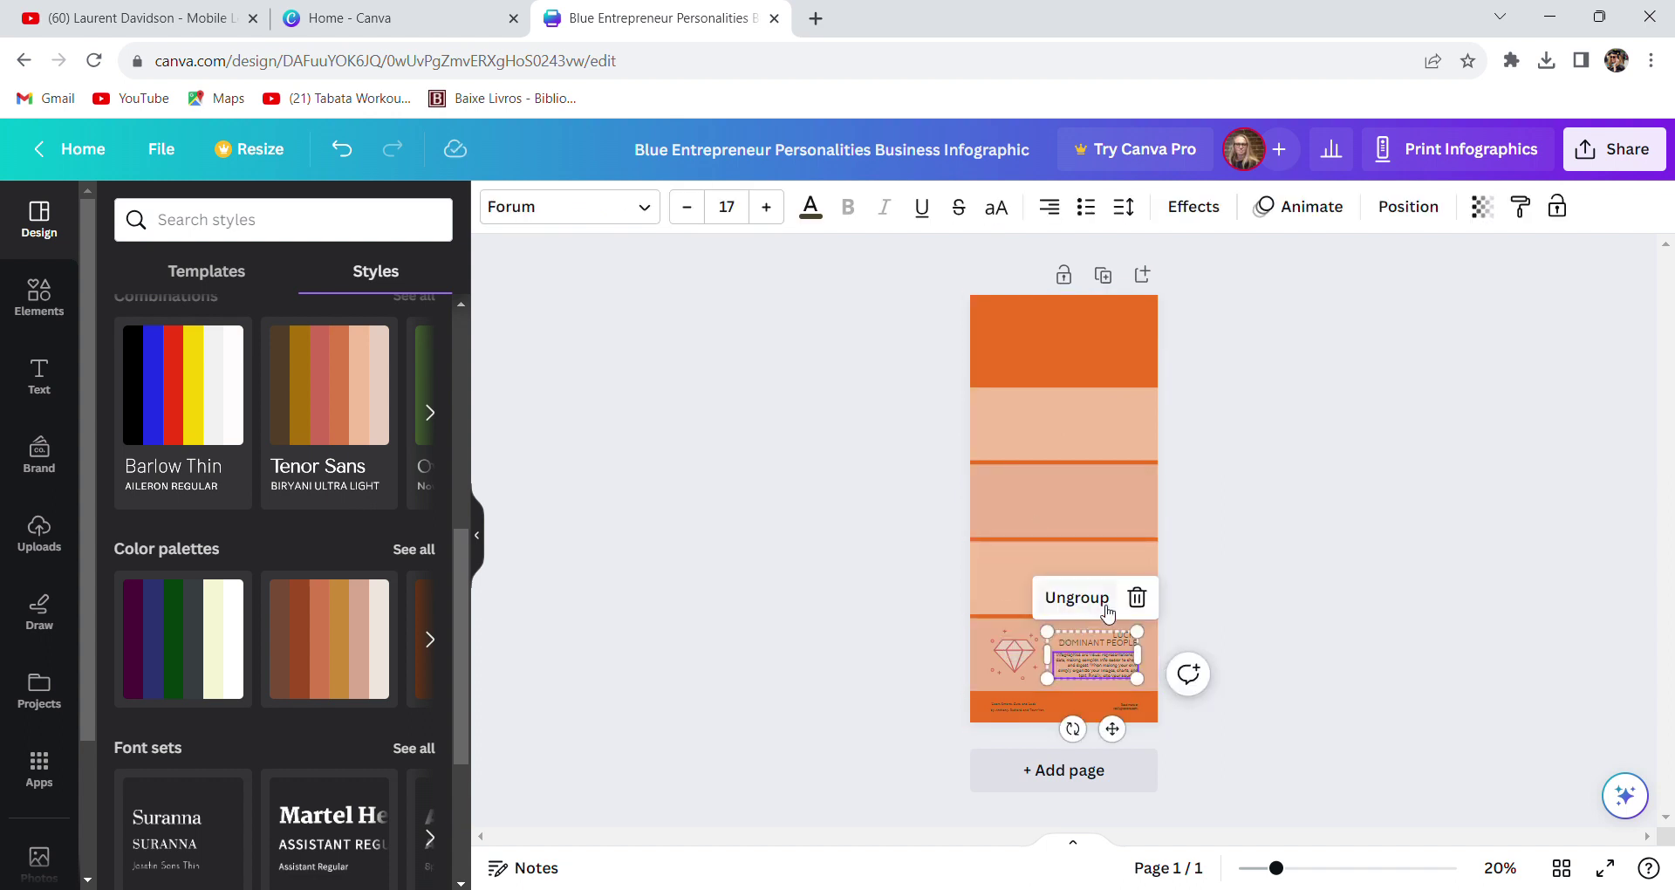
click(1136, 599)
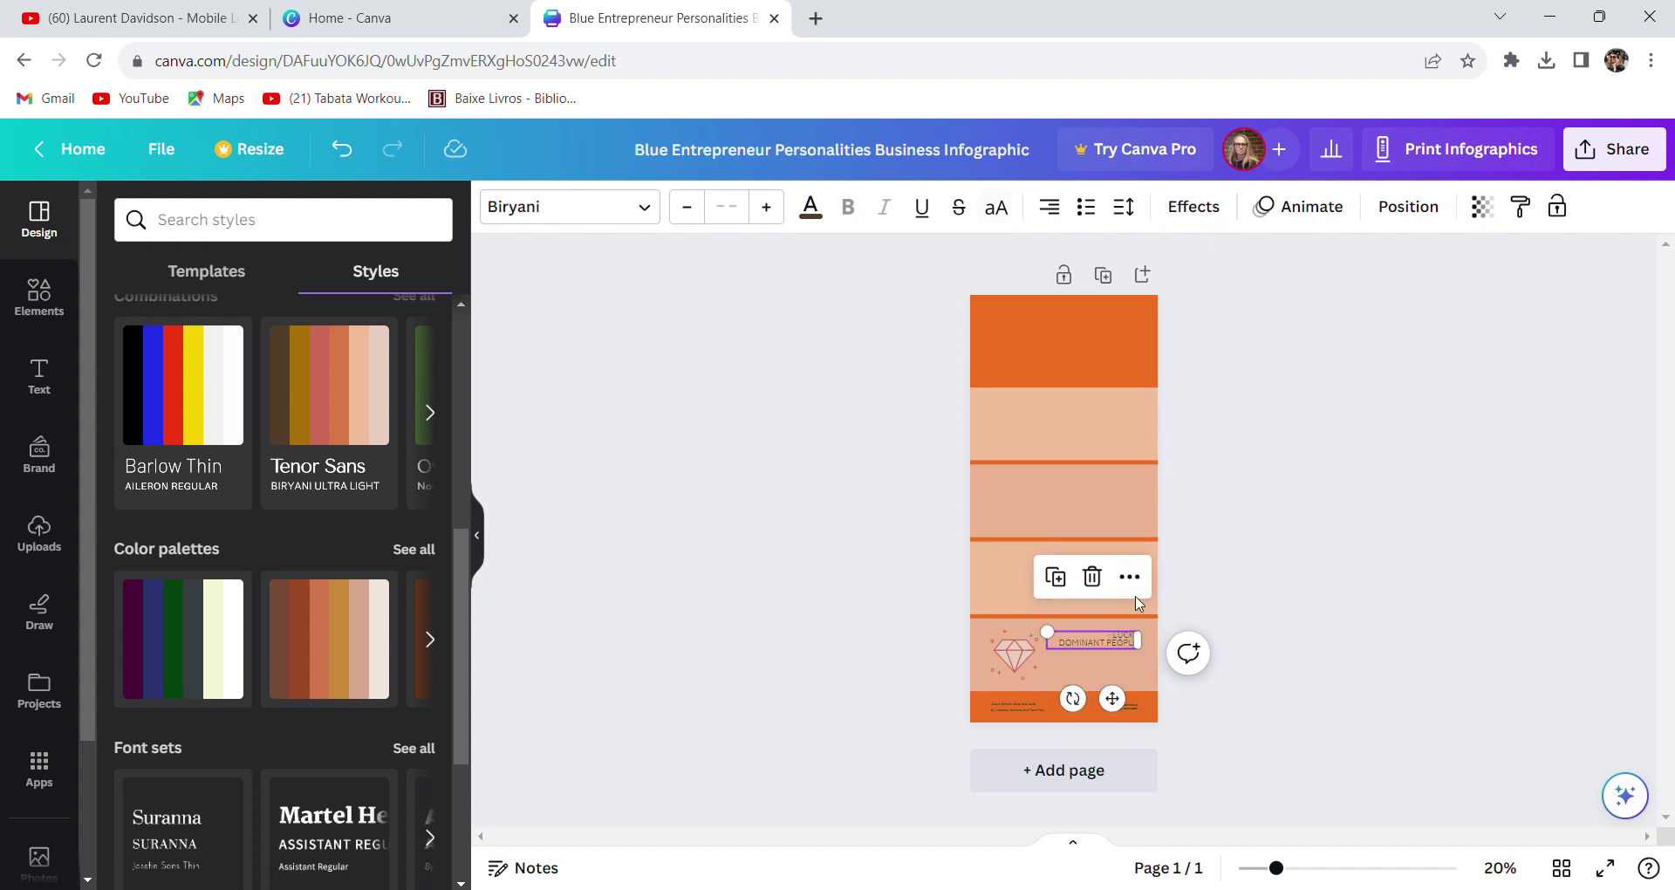
click(1092, 576)
click(1012, 649)
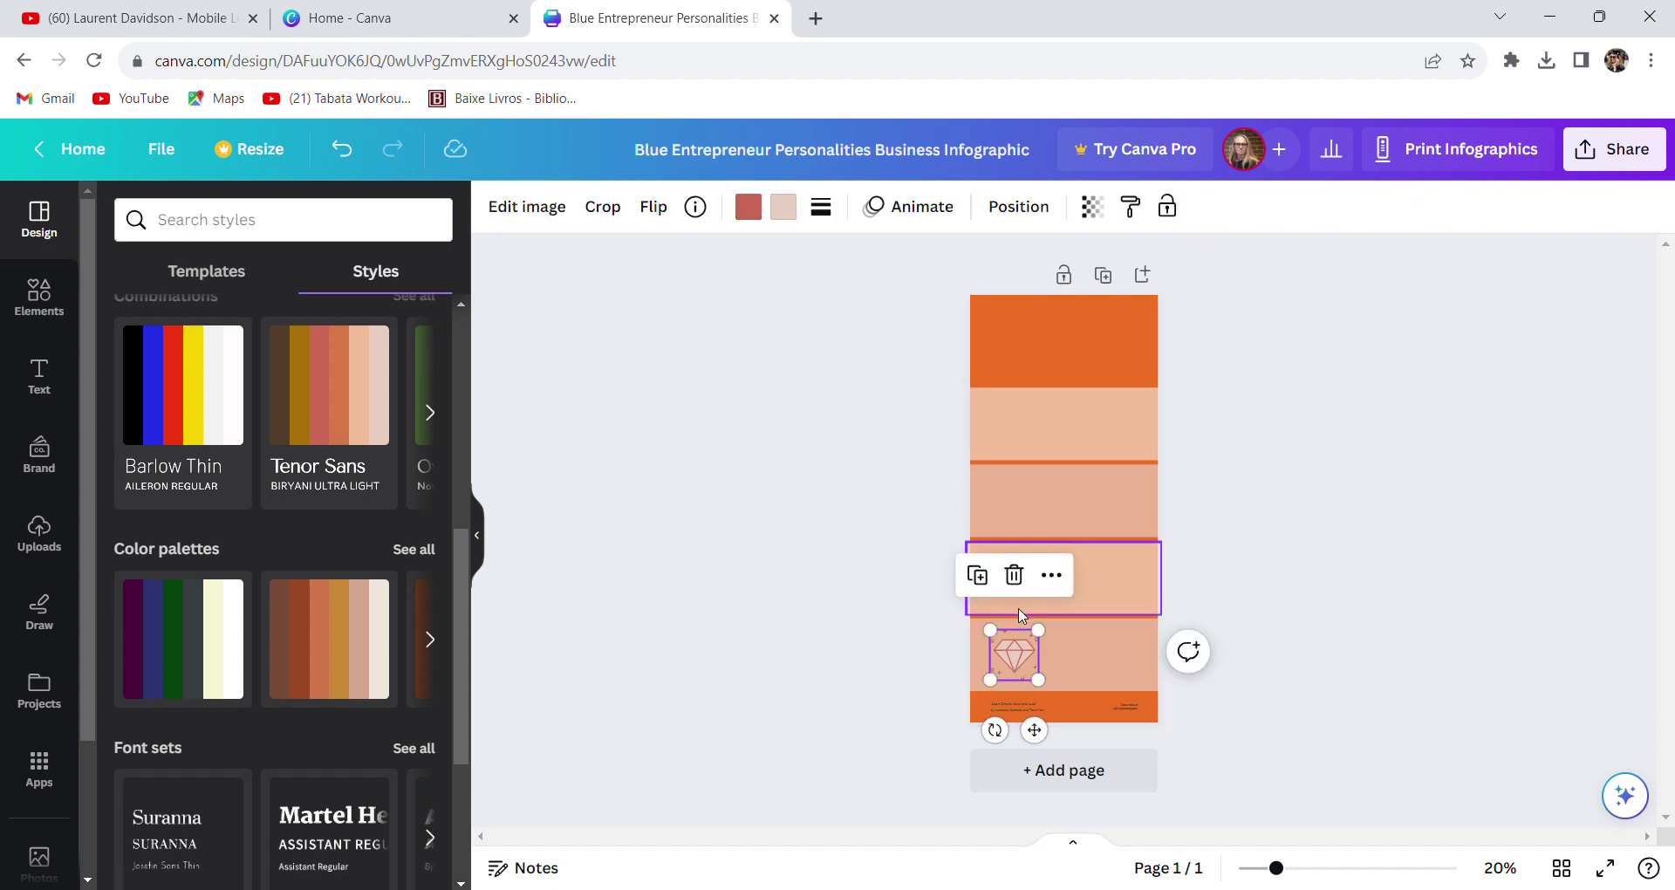
click(1014, 575)
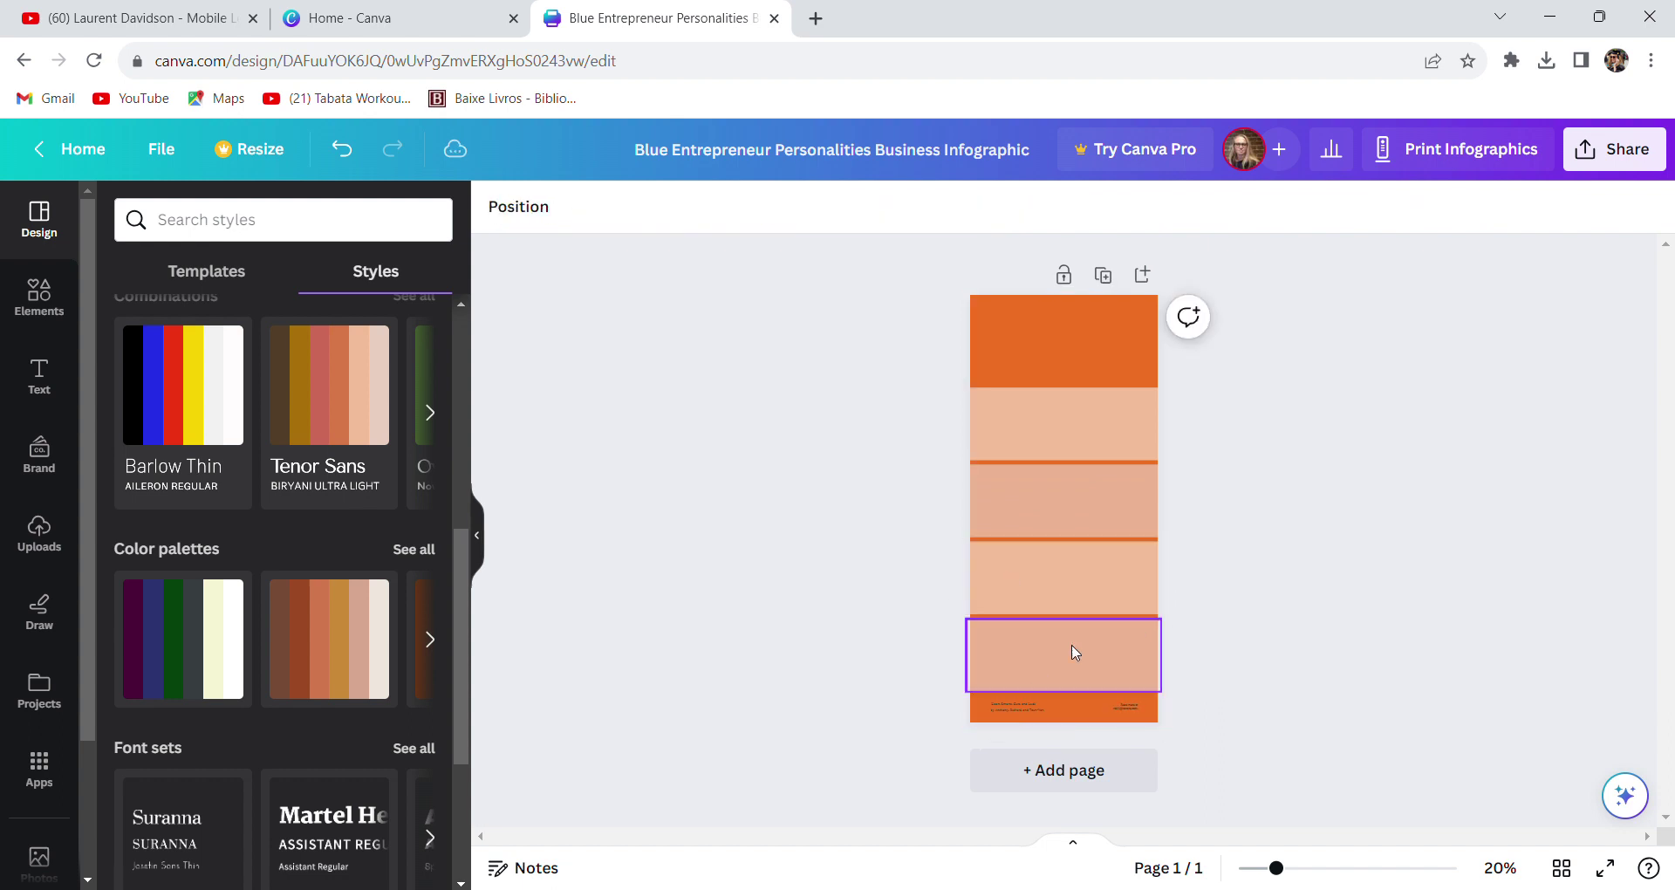
Delete all the small text lines from the footer band of the infographic
click(1127, 707)
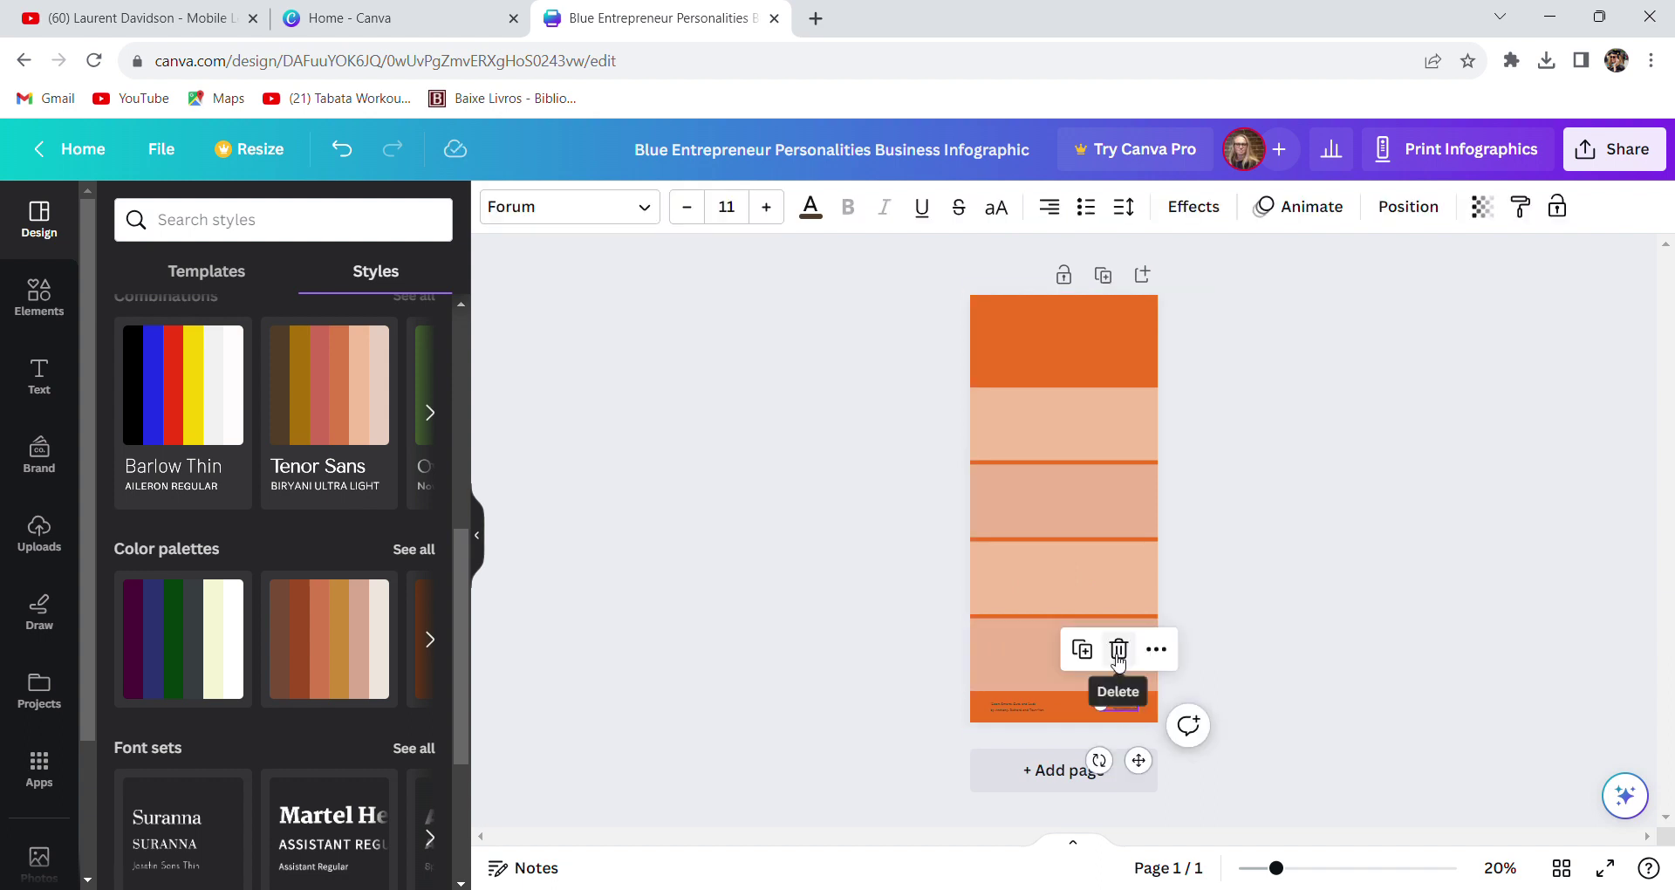
click(1118, 661)
click(1018, 695)
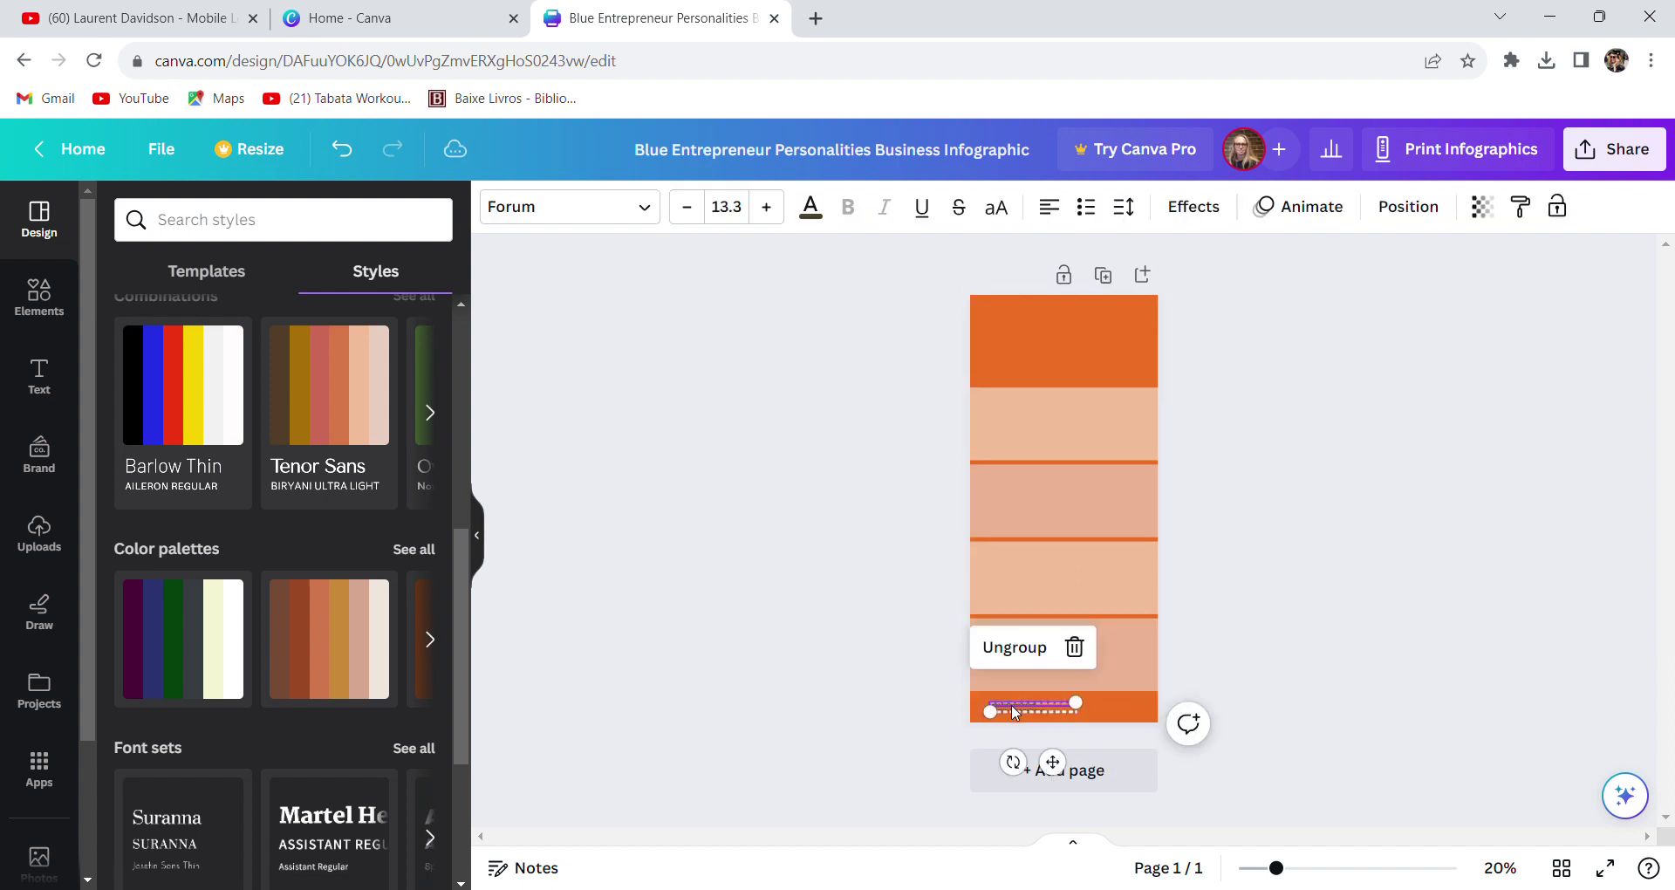
click(1074, 650)
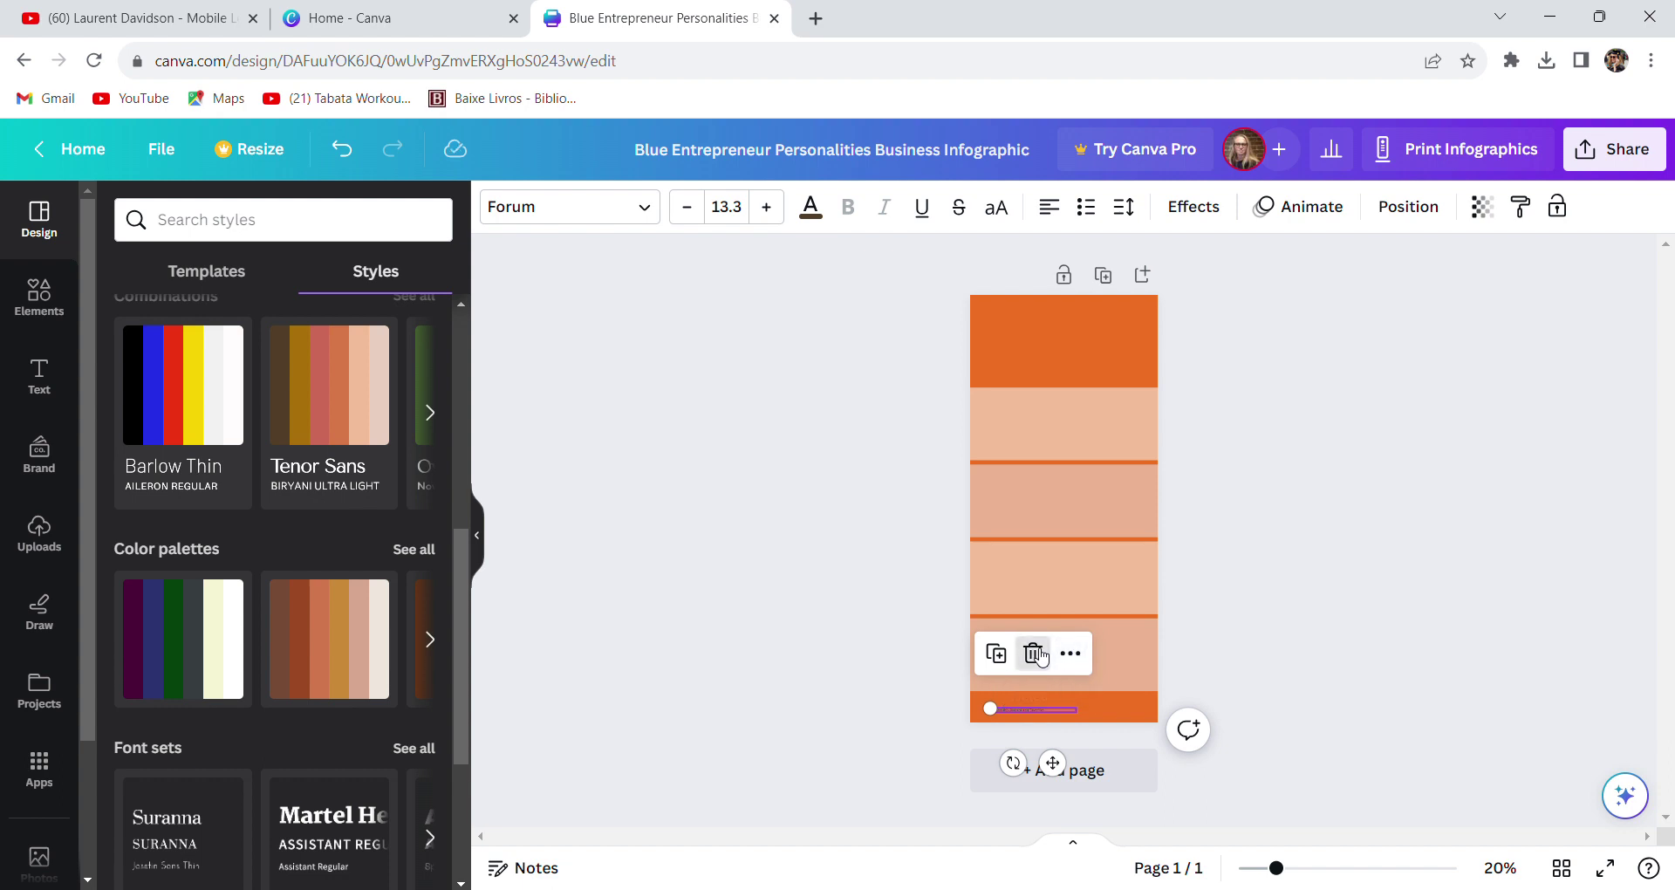
click(1035, 654)
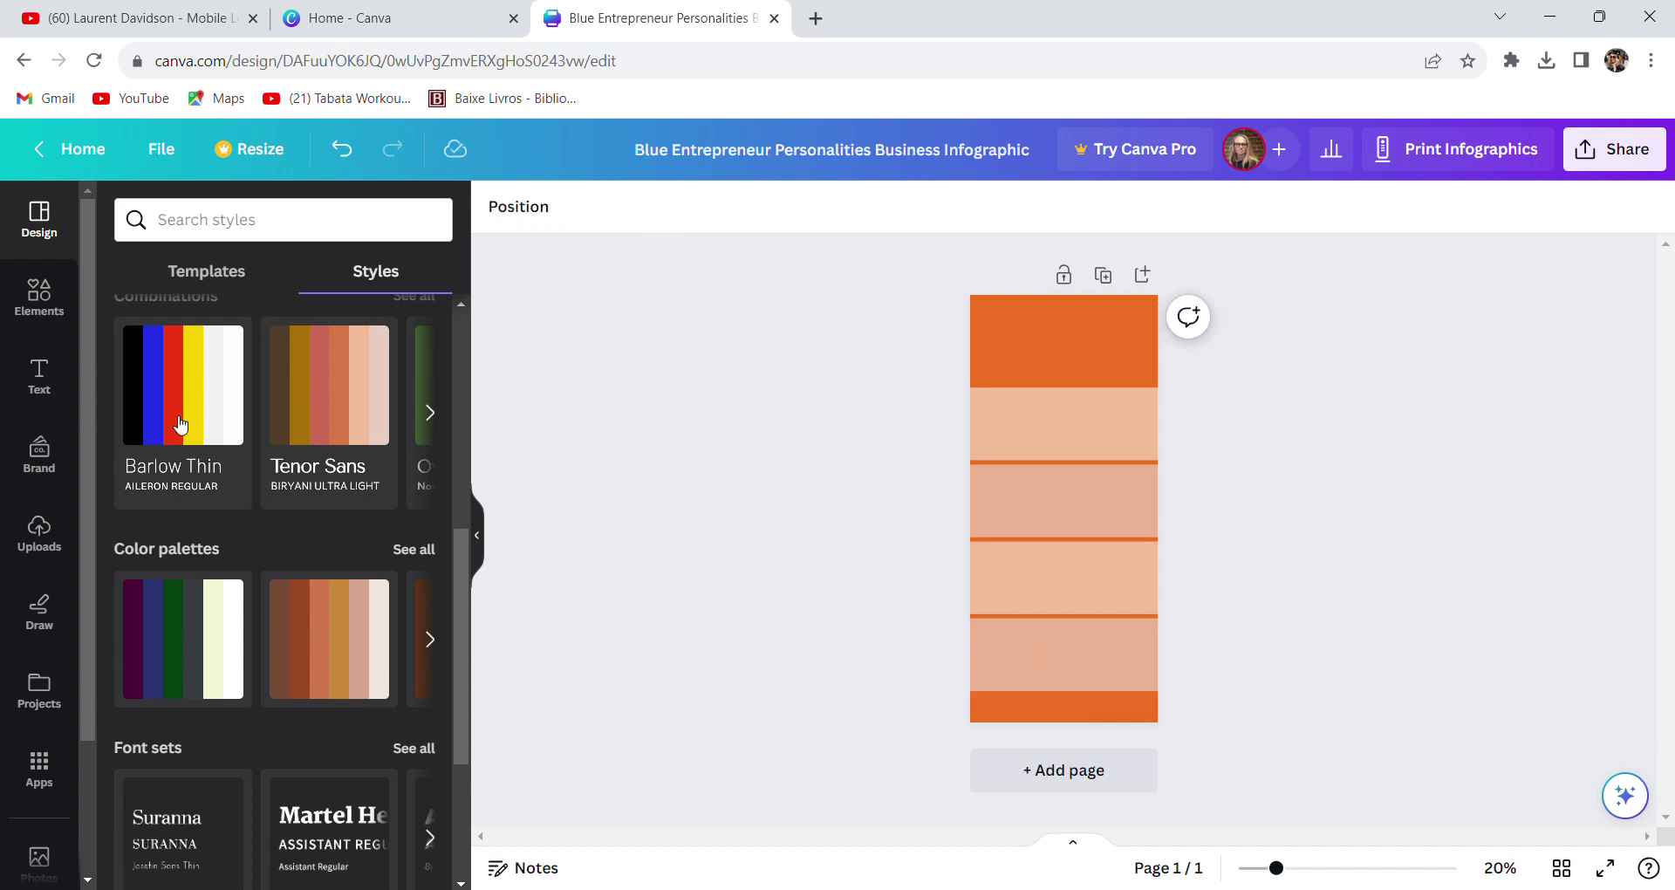
Add a heading reading "Special Effects", enlarge it to about size 90 and centre it in the infographic's top orange band
click(39, 374)
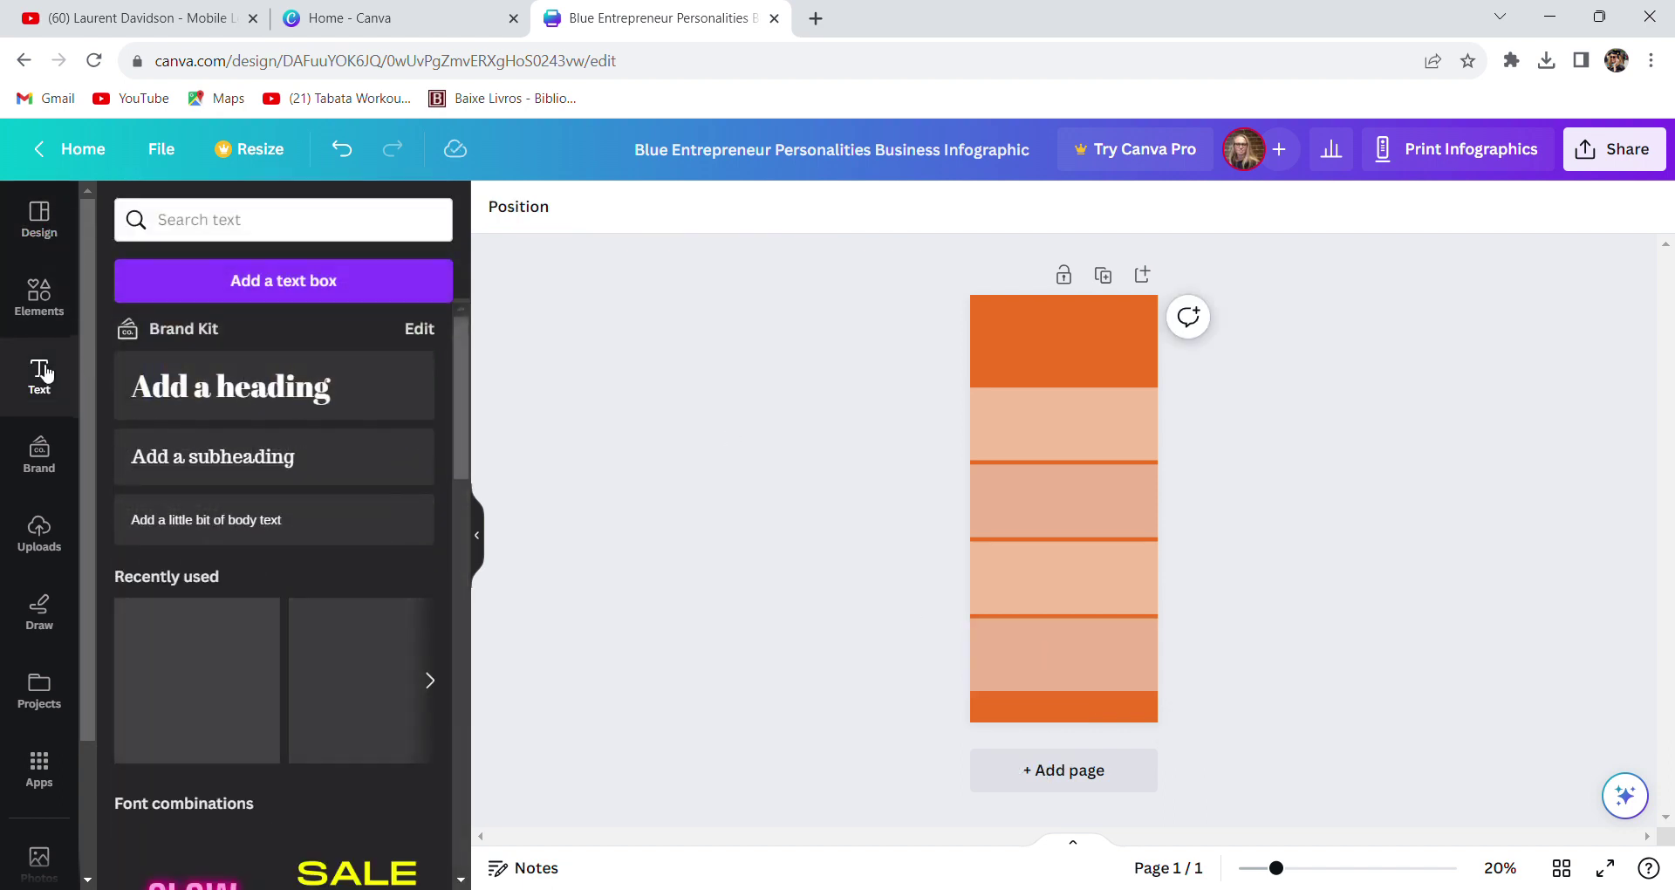
click(240, 377)
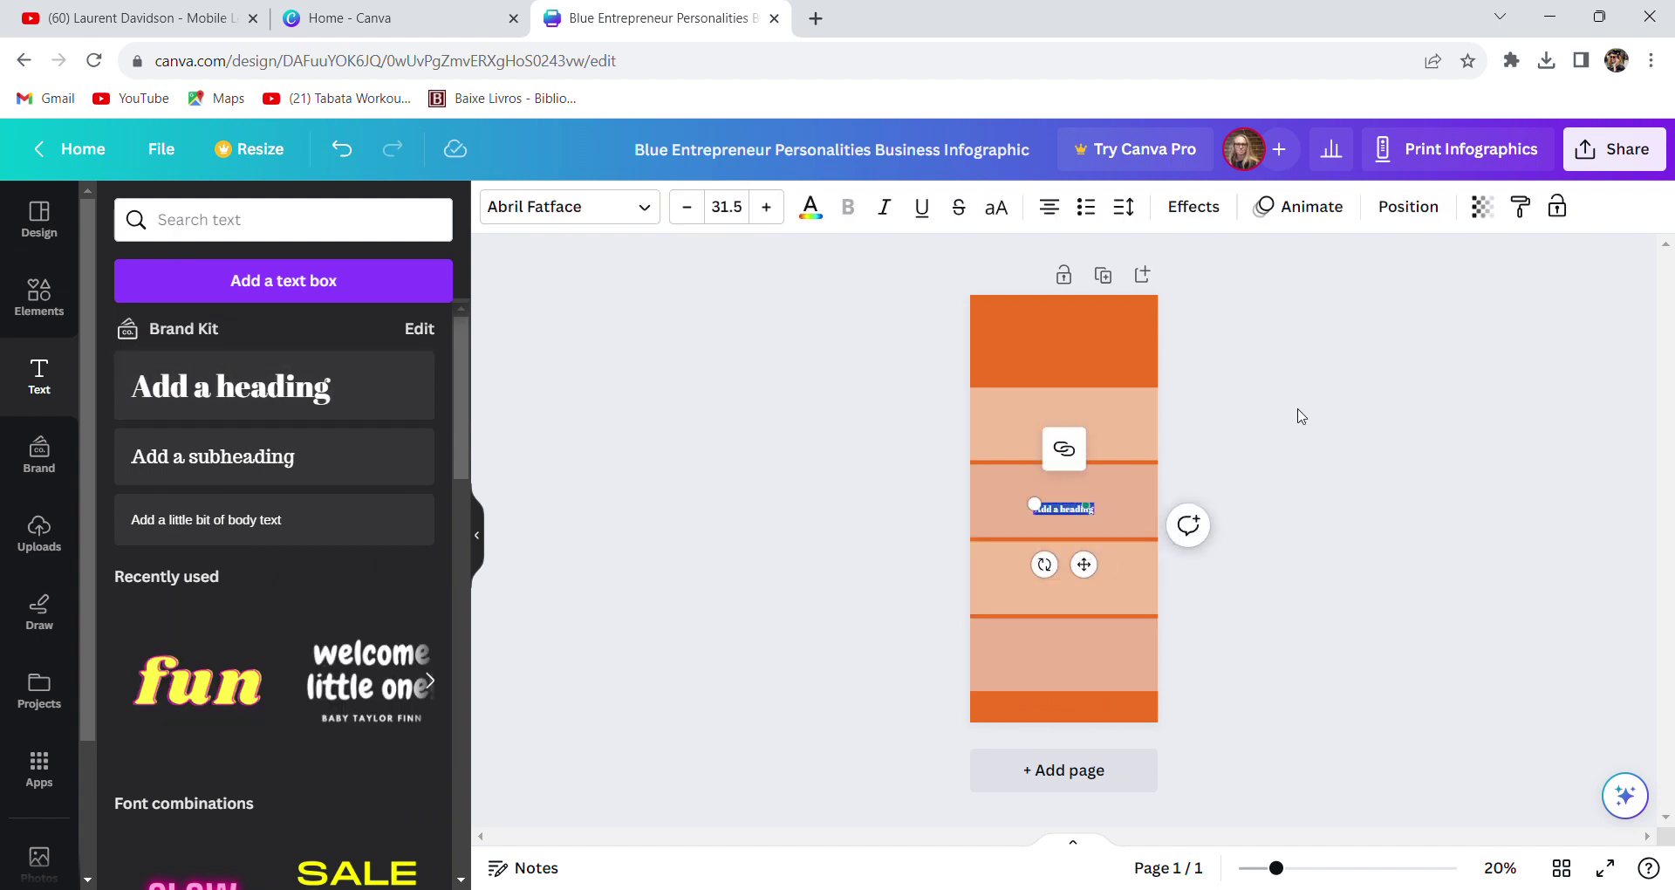
text(Special)
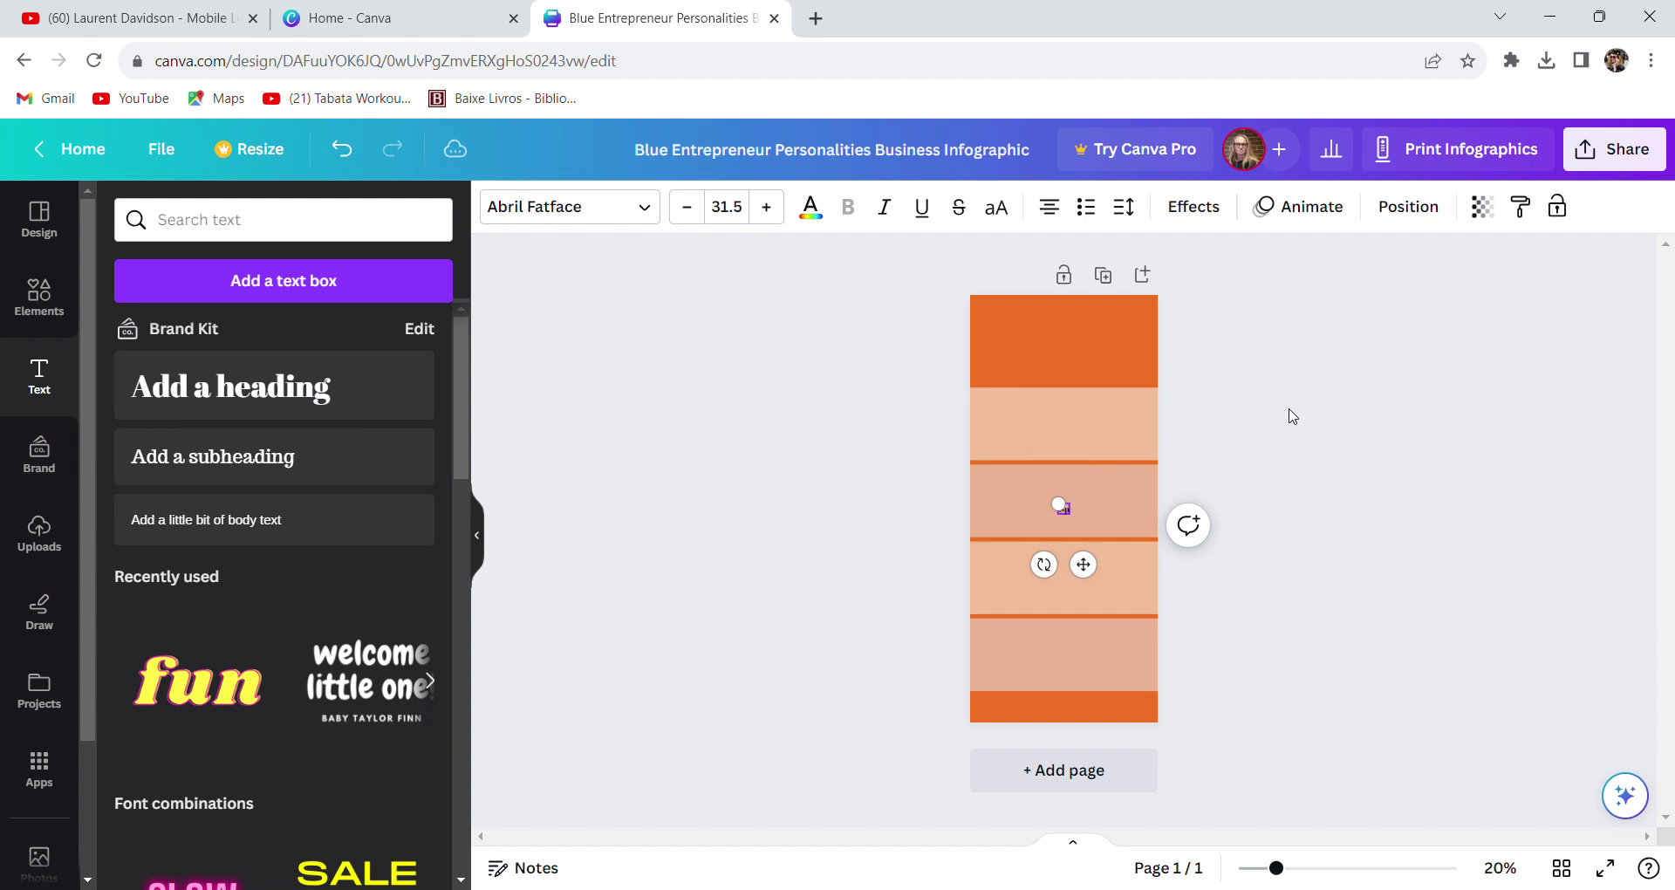
text( Effects)
drag(1033, 504, 927, 450)
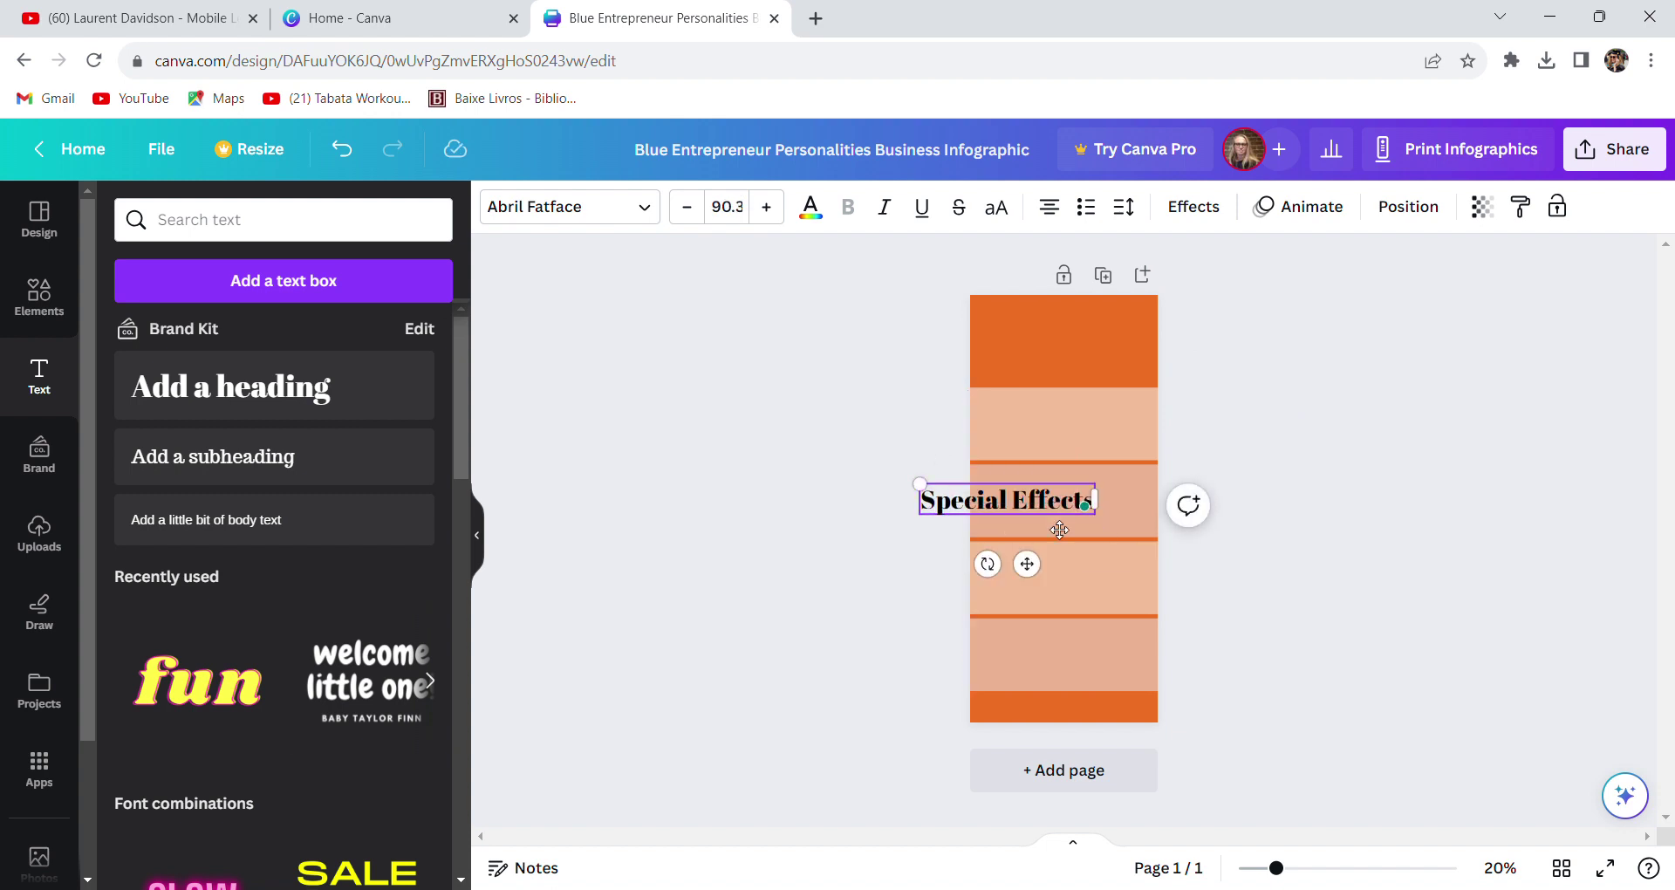
drag(1026, 564, 1096, 421)
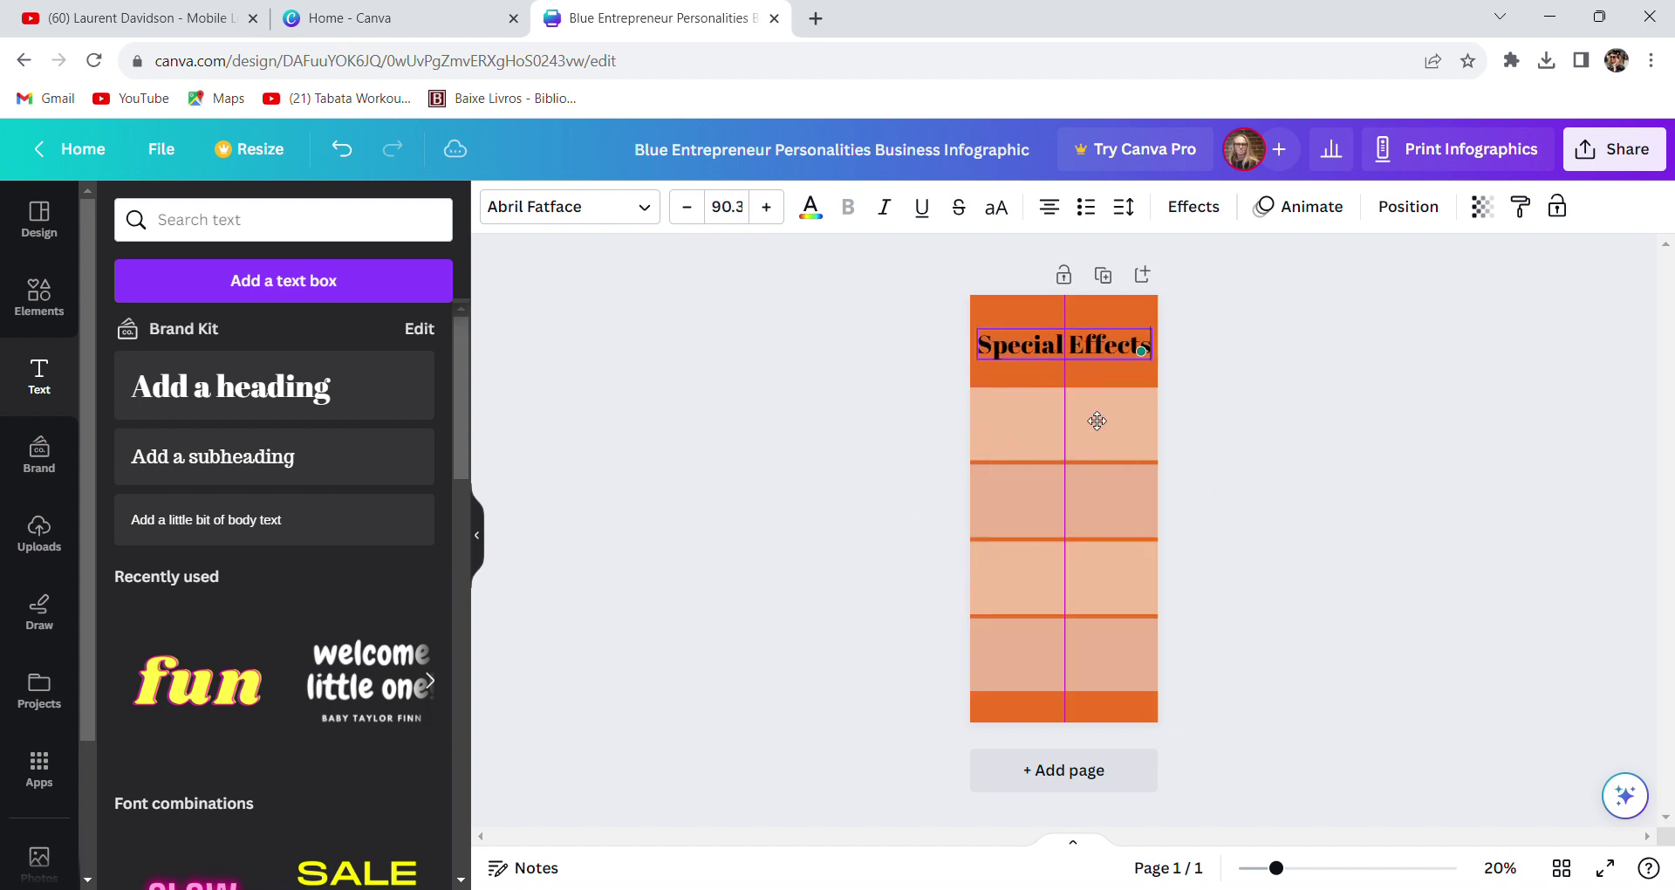
click(1290, 488)
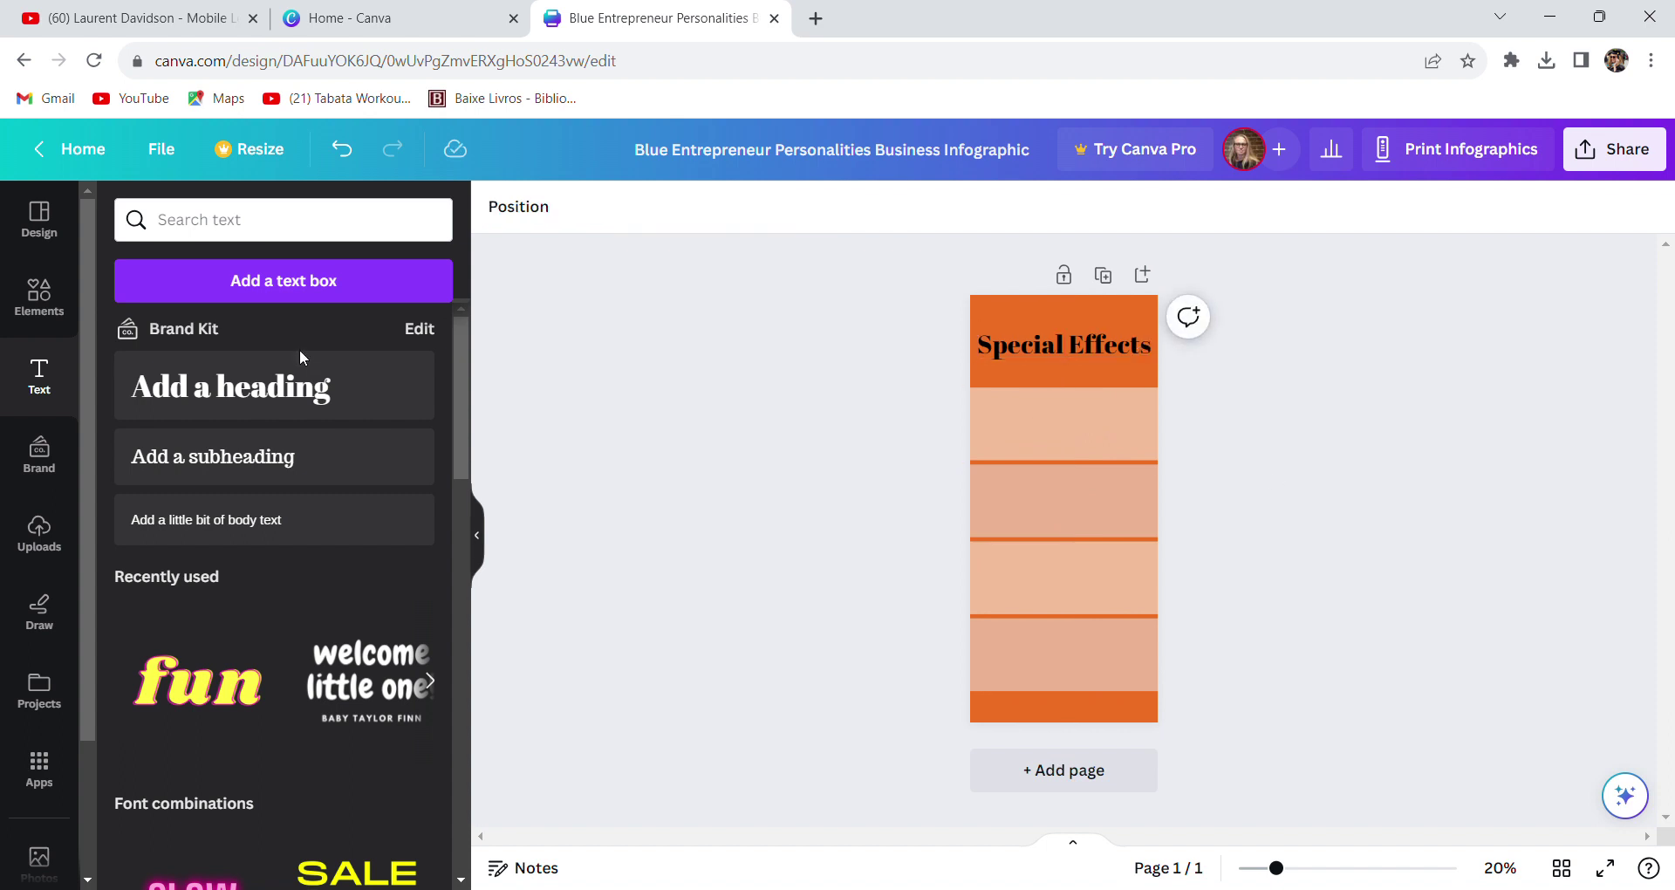
Add body text reading "Join us for a class on how to make speial effect makeup" at about size 71
click(181, 521)
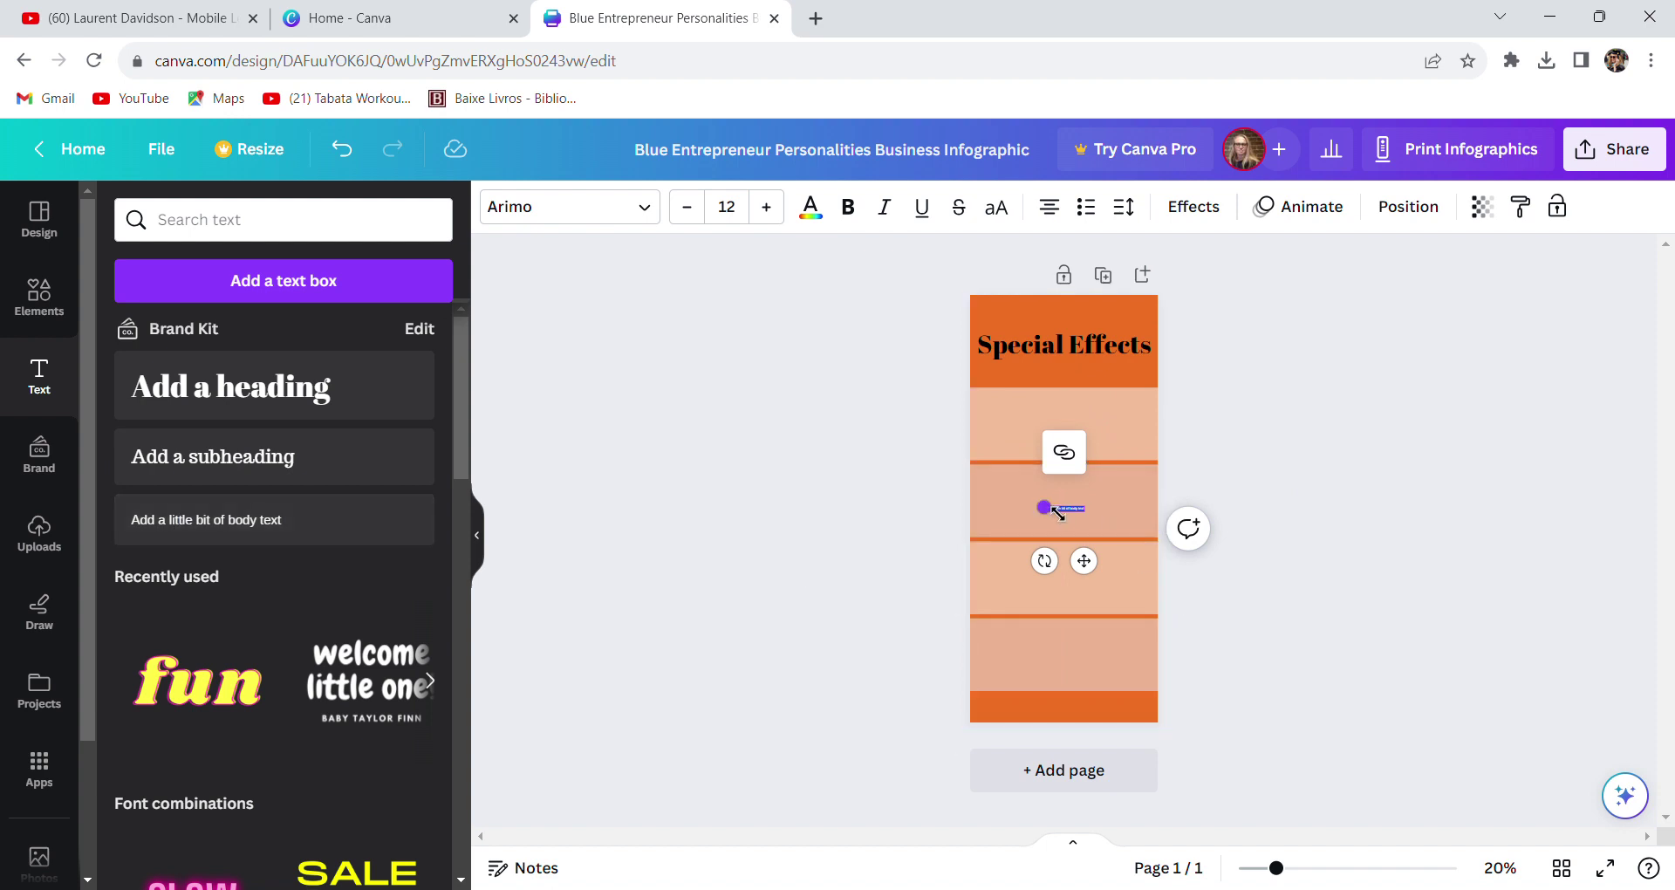
drag(1057, 512, 864, 370)
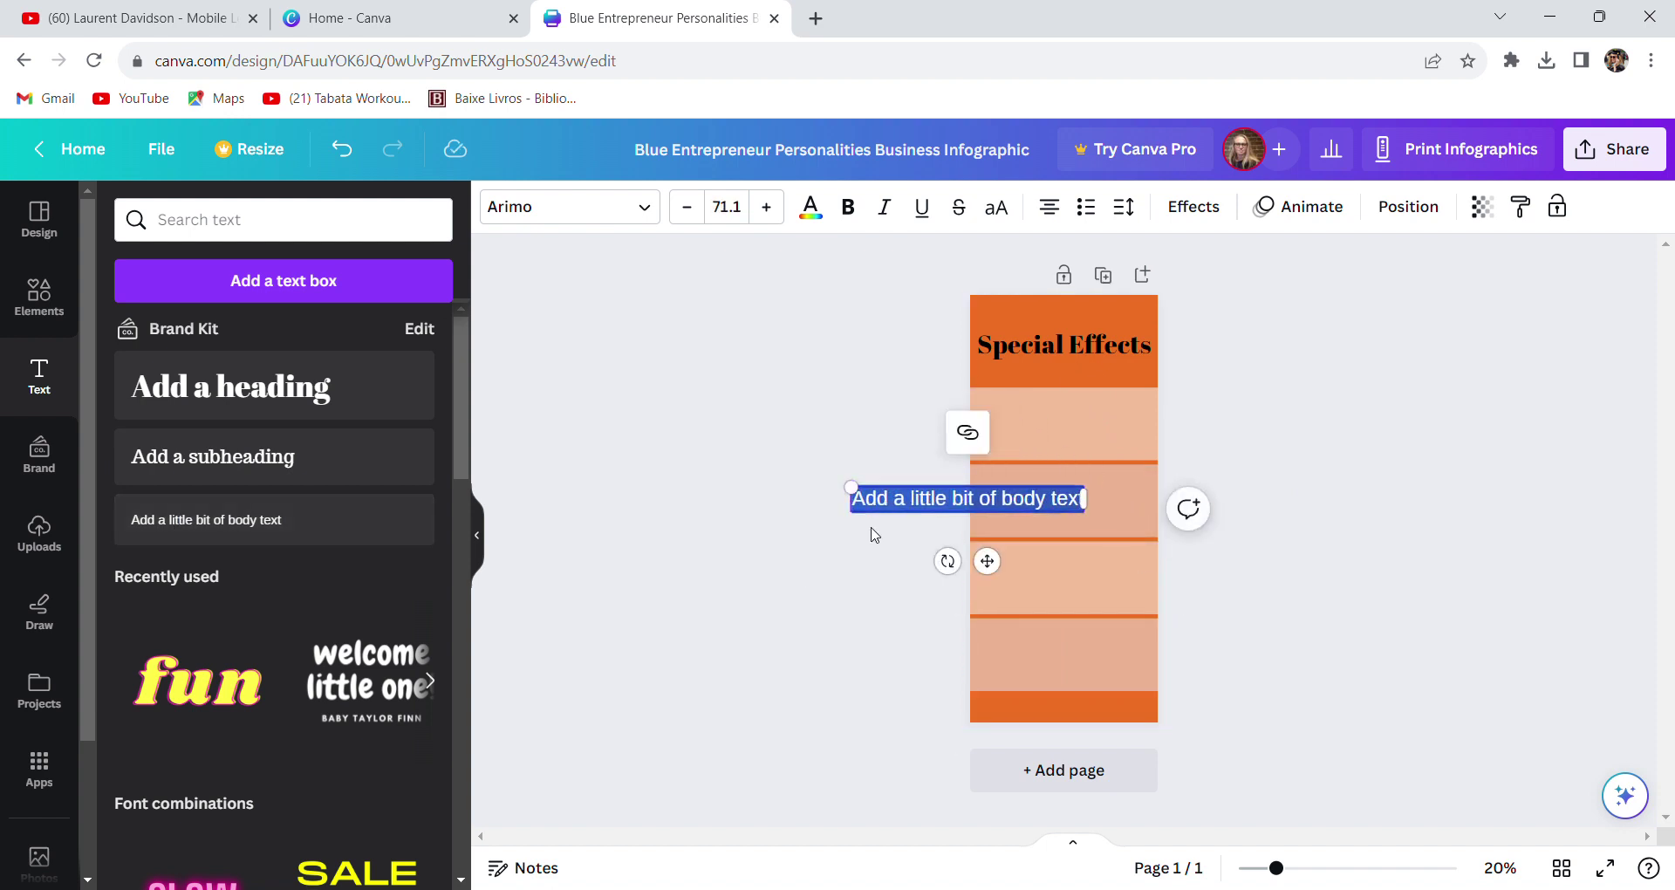
text(C)
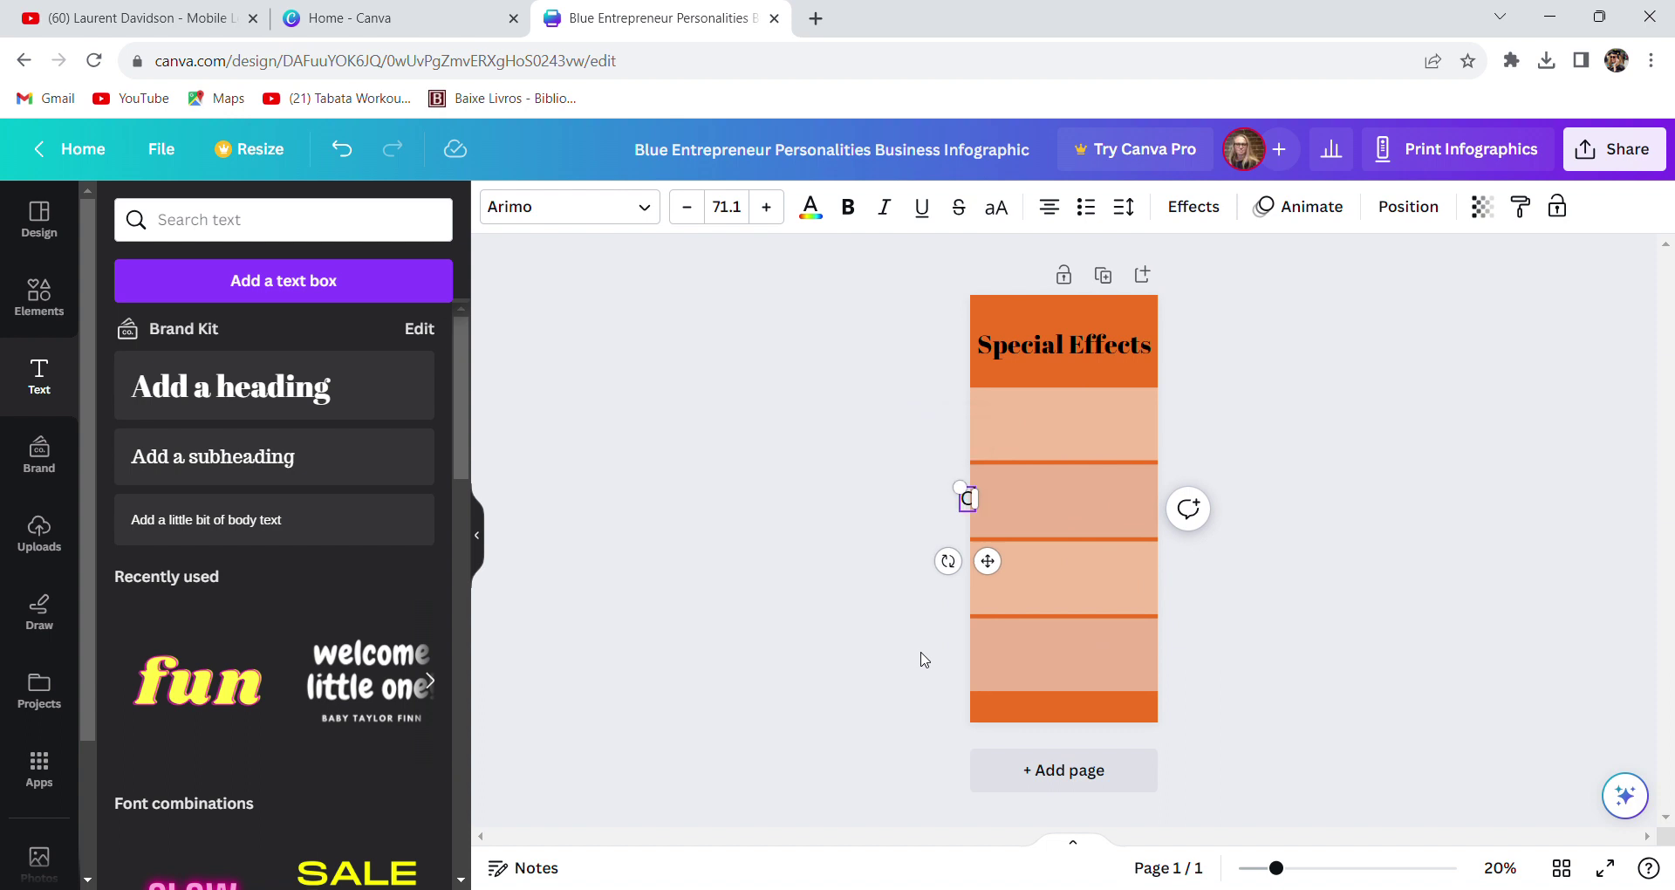
key(BackSpace)
text(Join us for a)
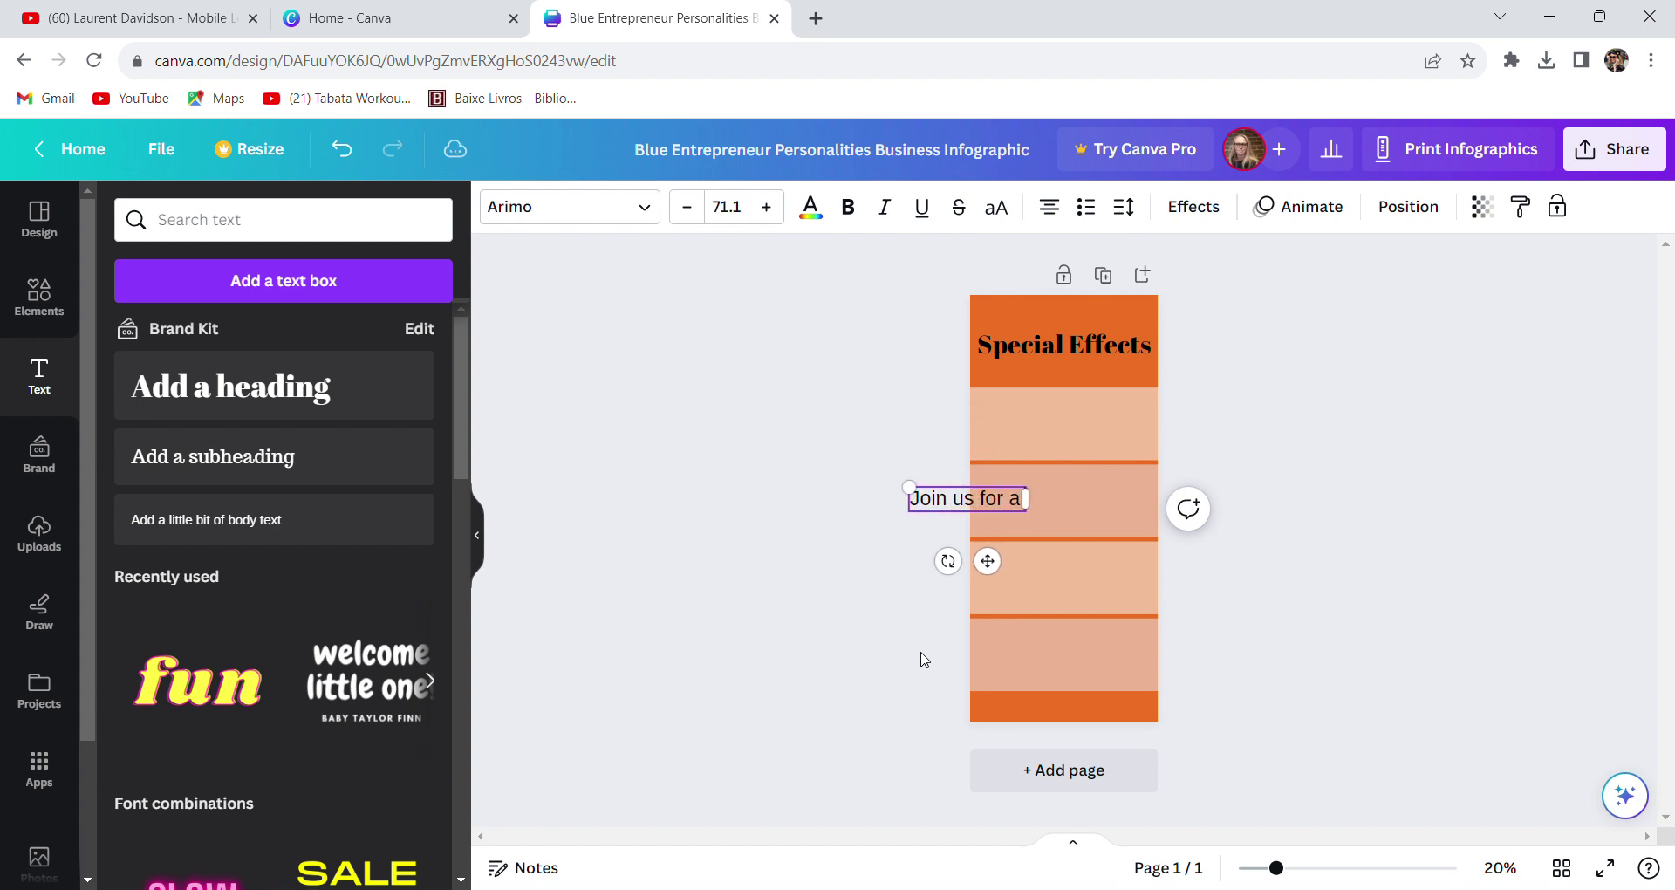
text( c)
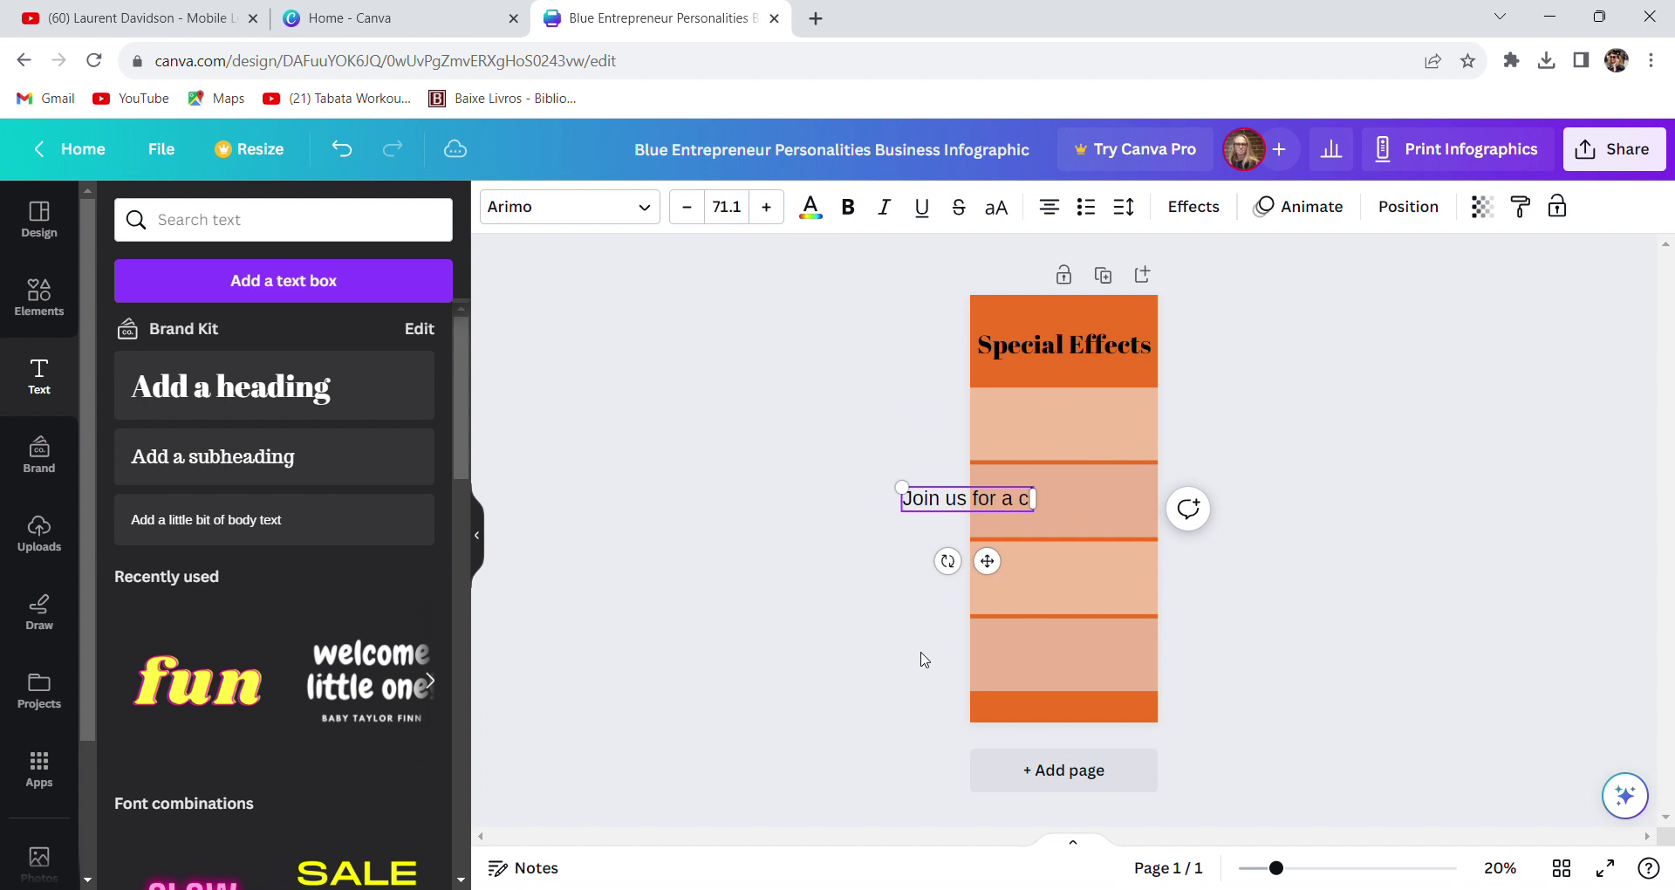
text(lass on h)
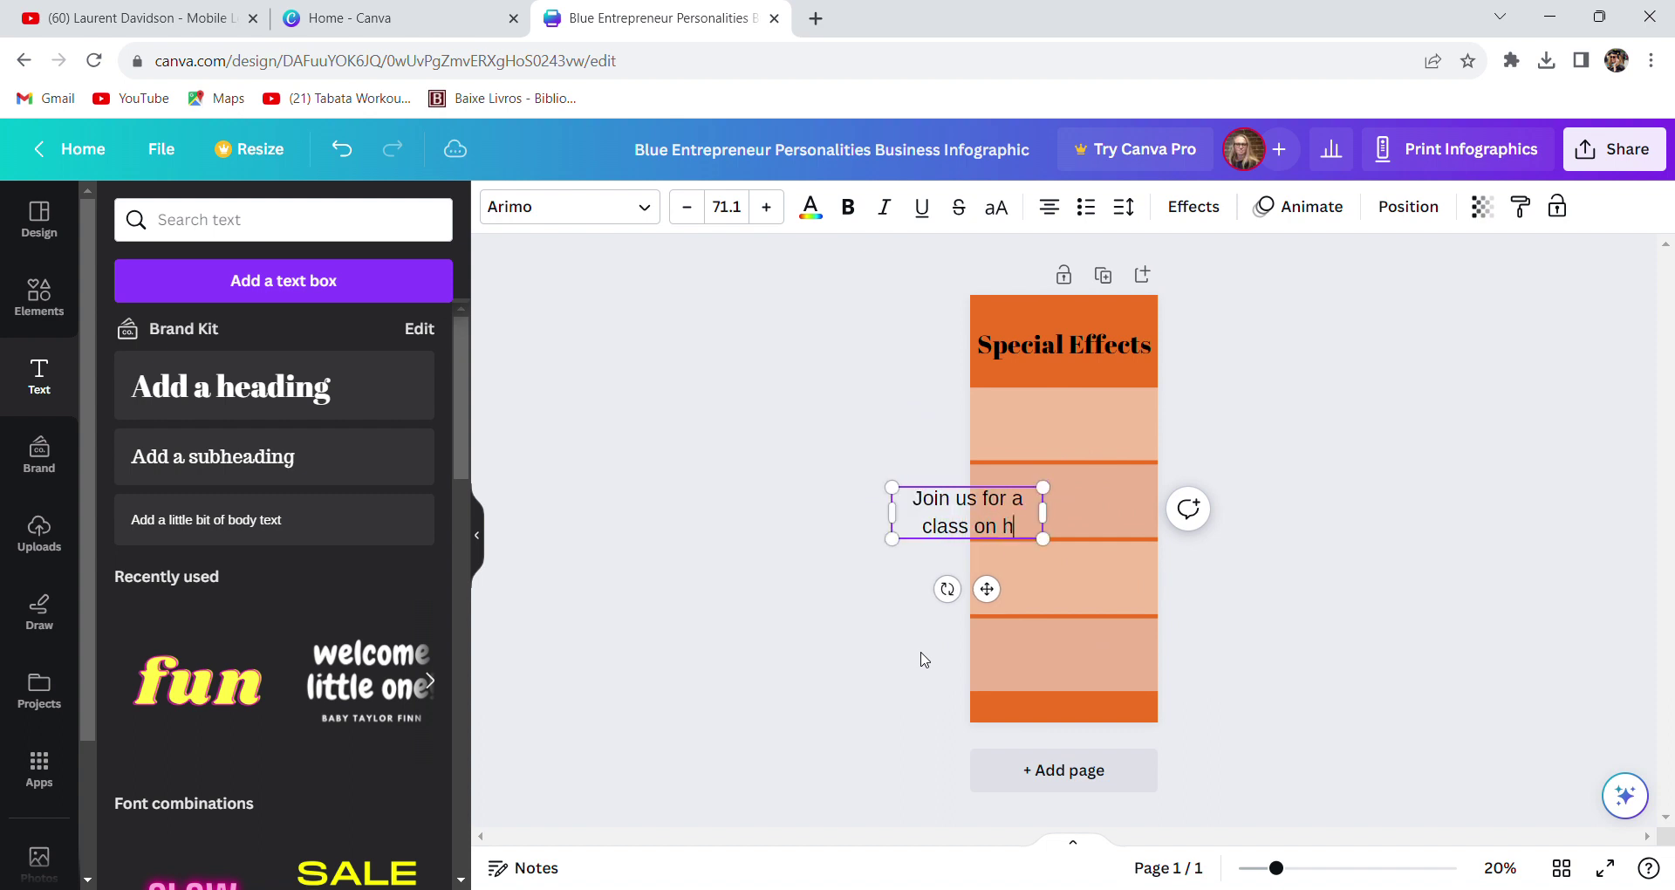
text(ow to ma)
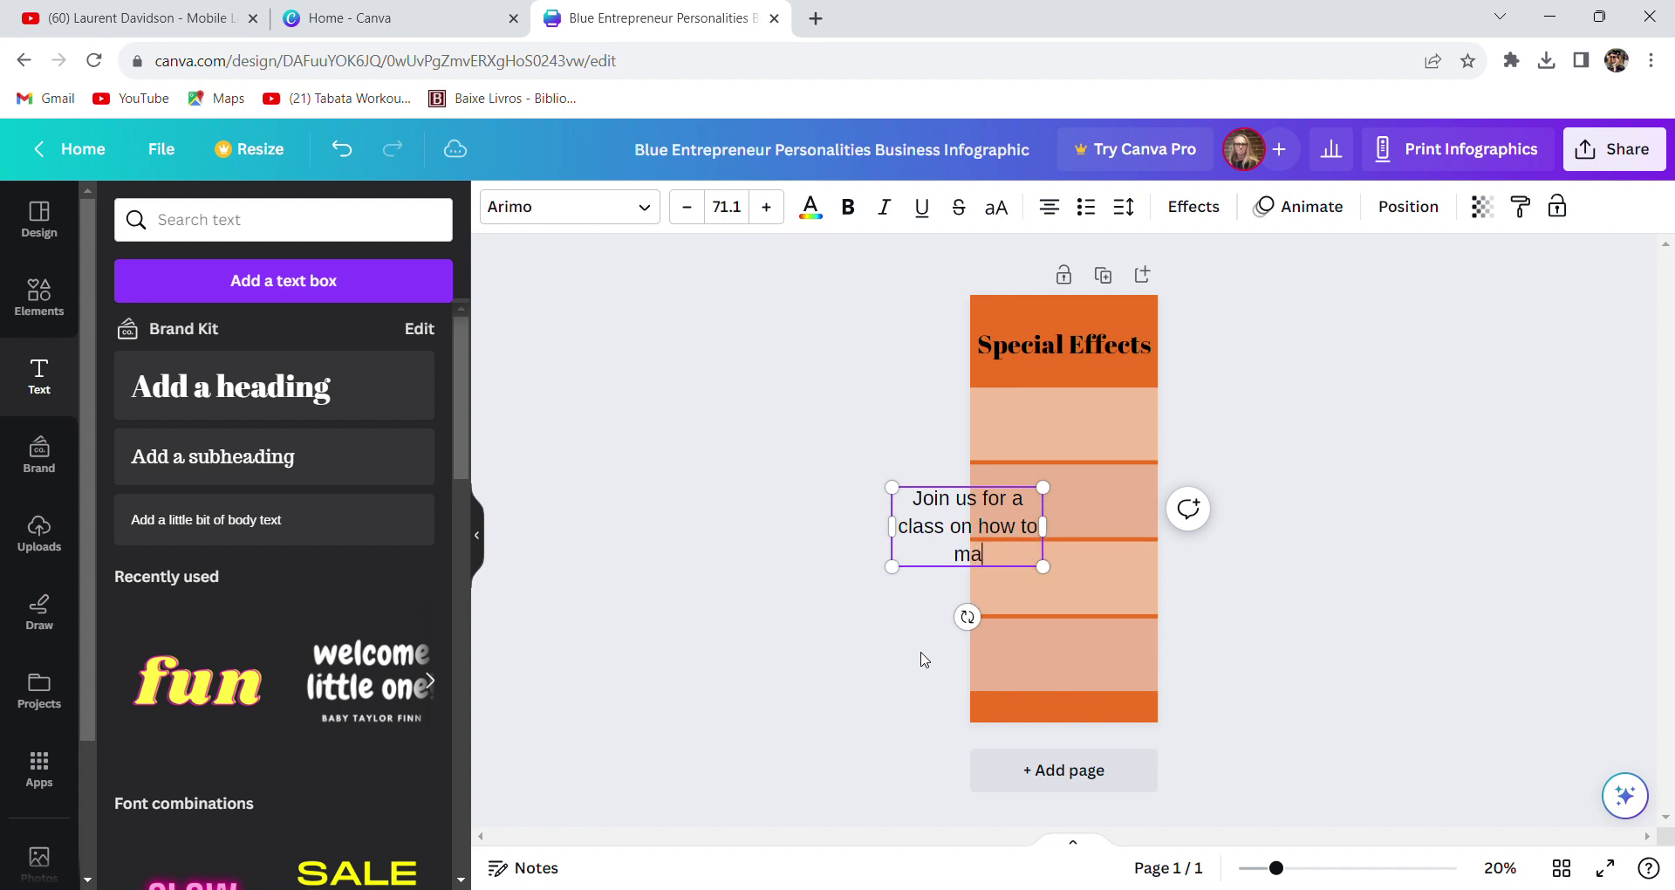
text(ke speial effect)
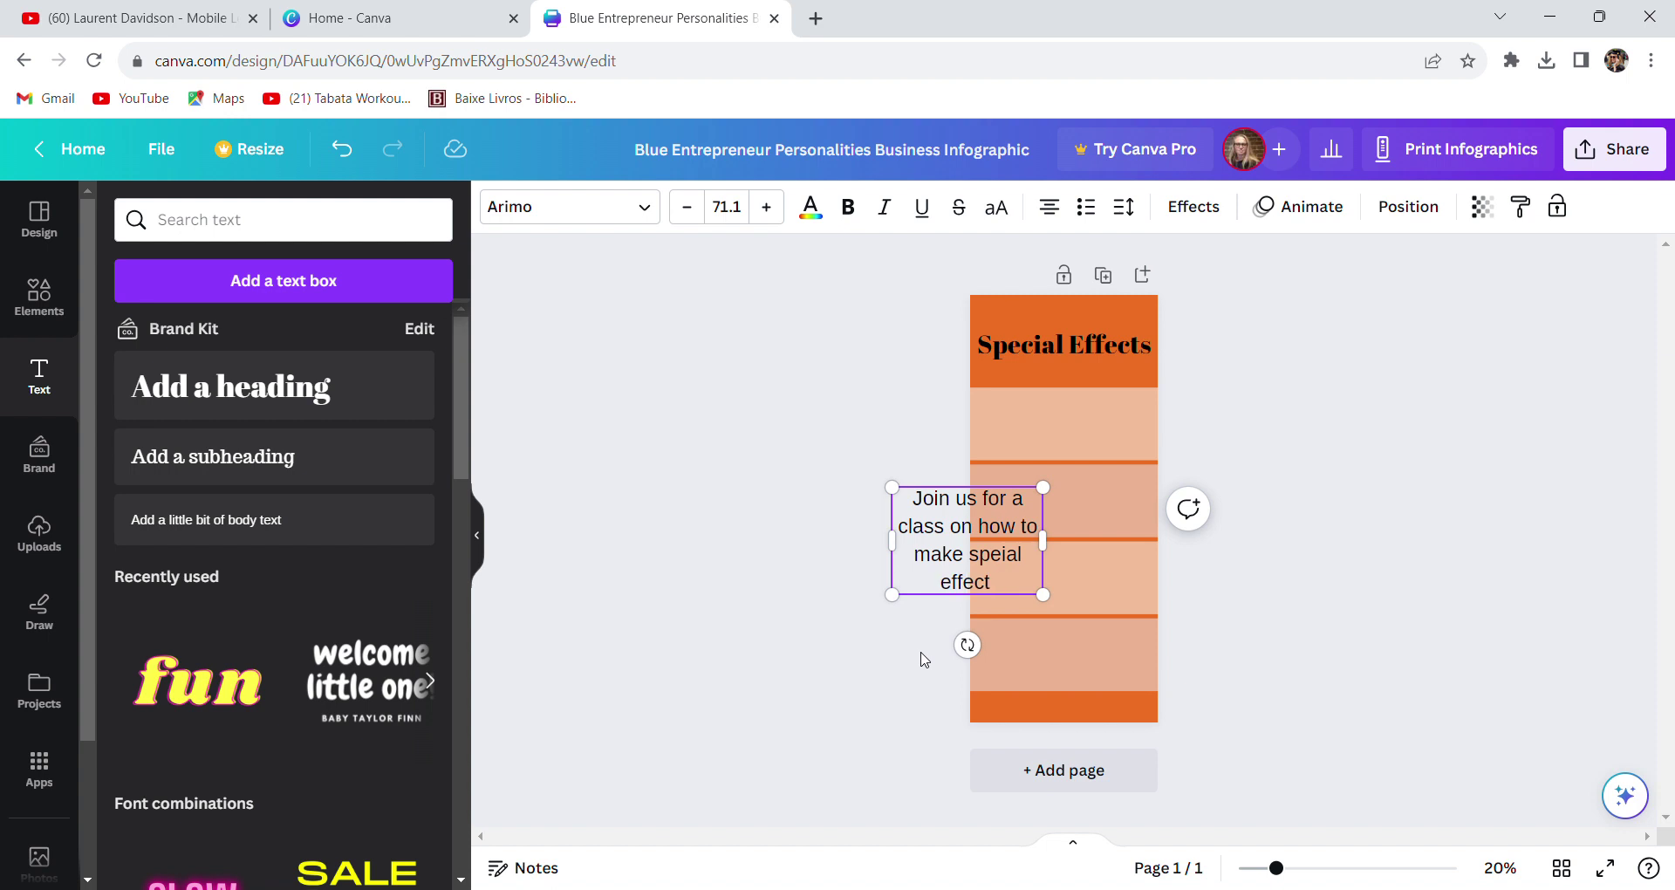
text( makeup)
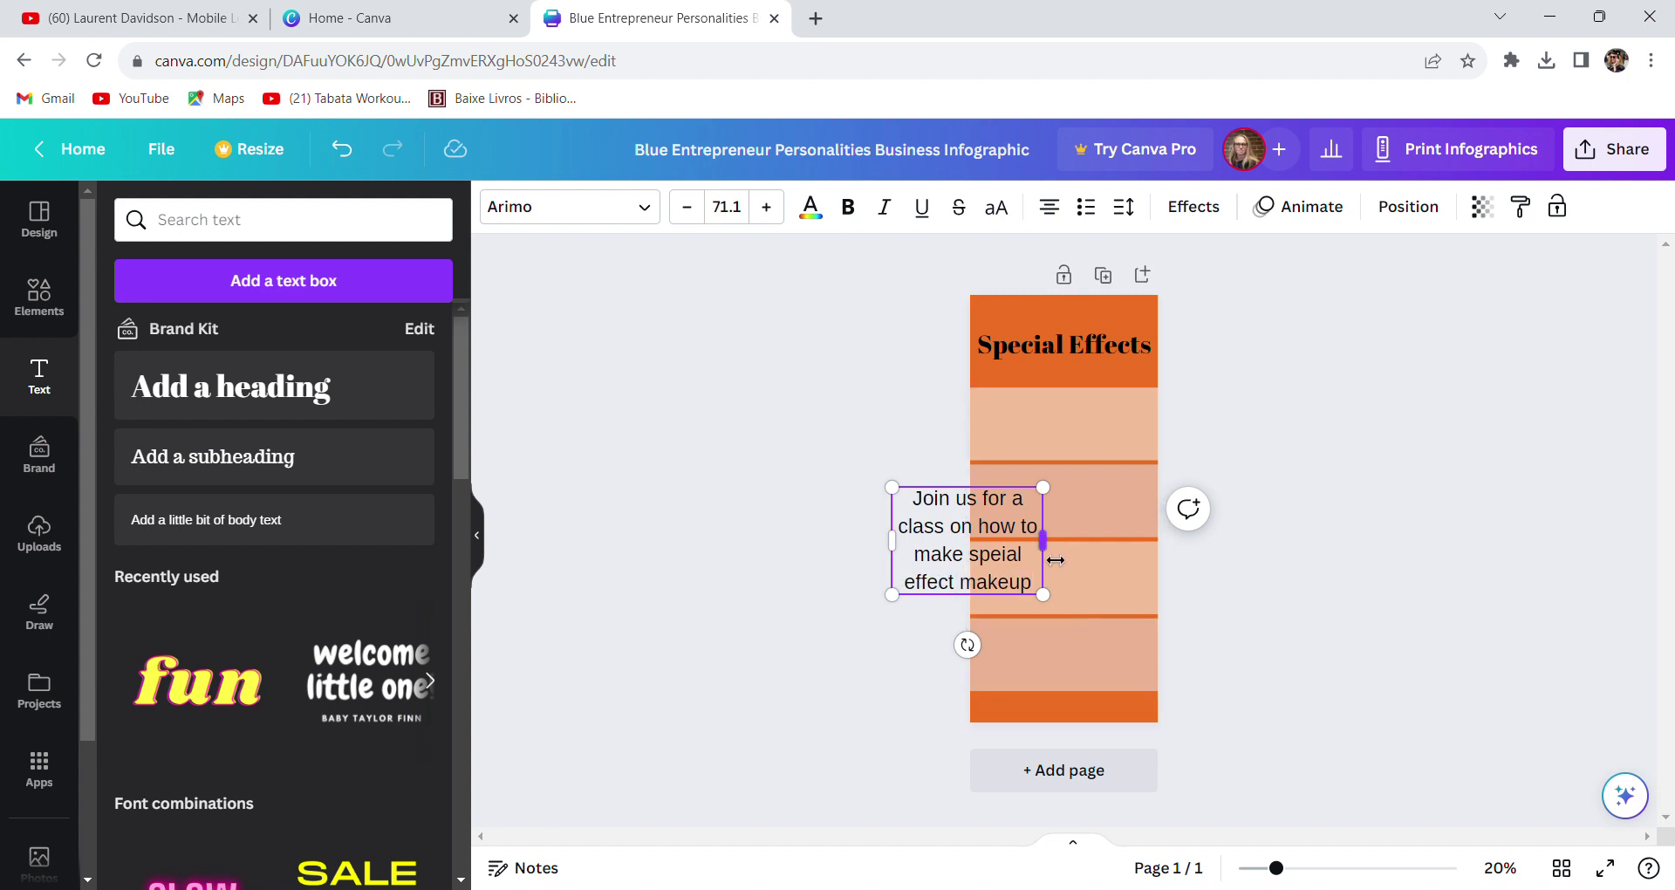
Centre the class description in the section below the title and shrink it to about size 45 so it fits
drag(1055, 560, 1158, 457)
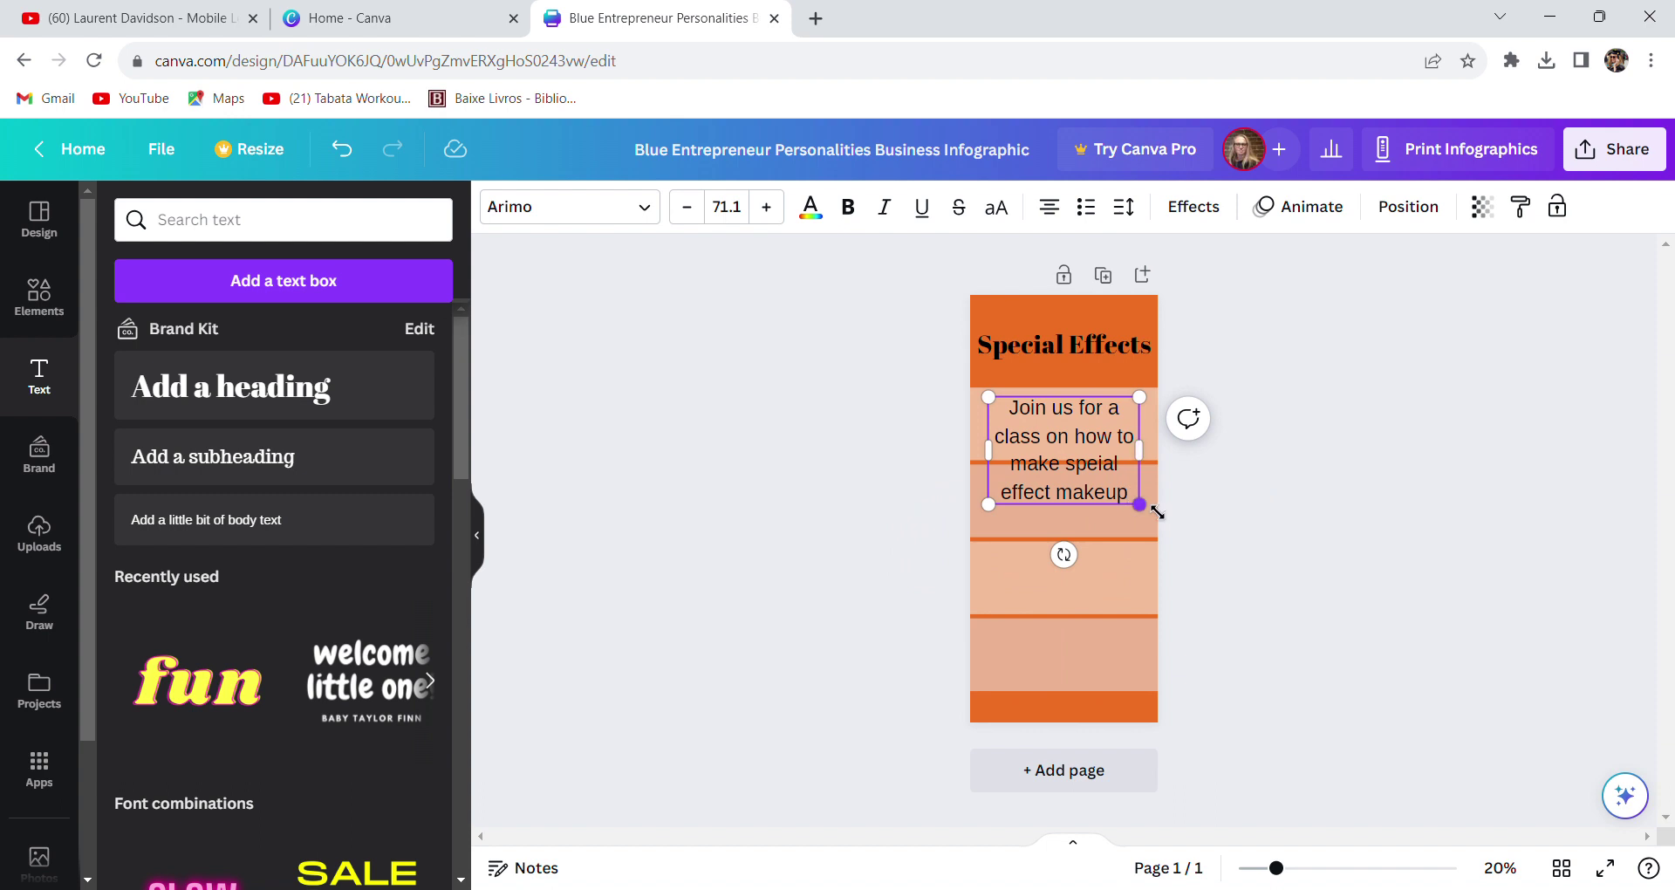
drag(1156, 513, 1141, 435)
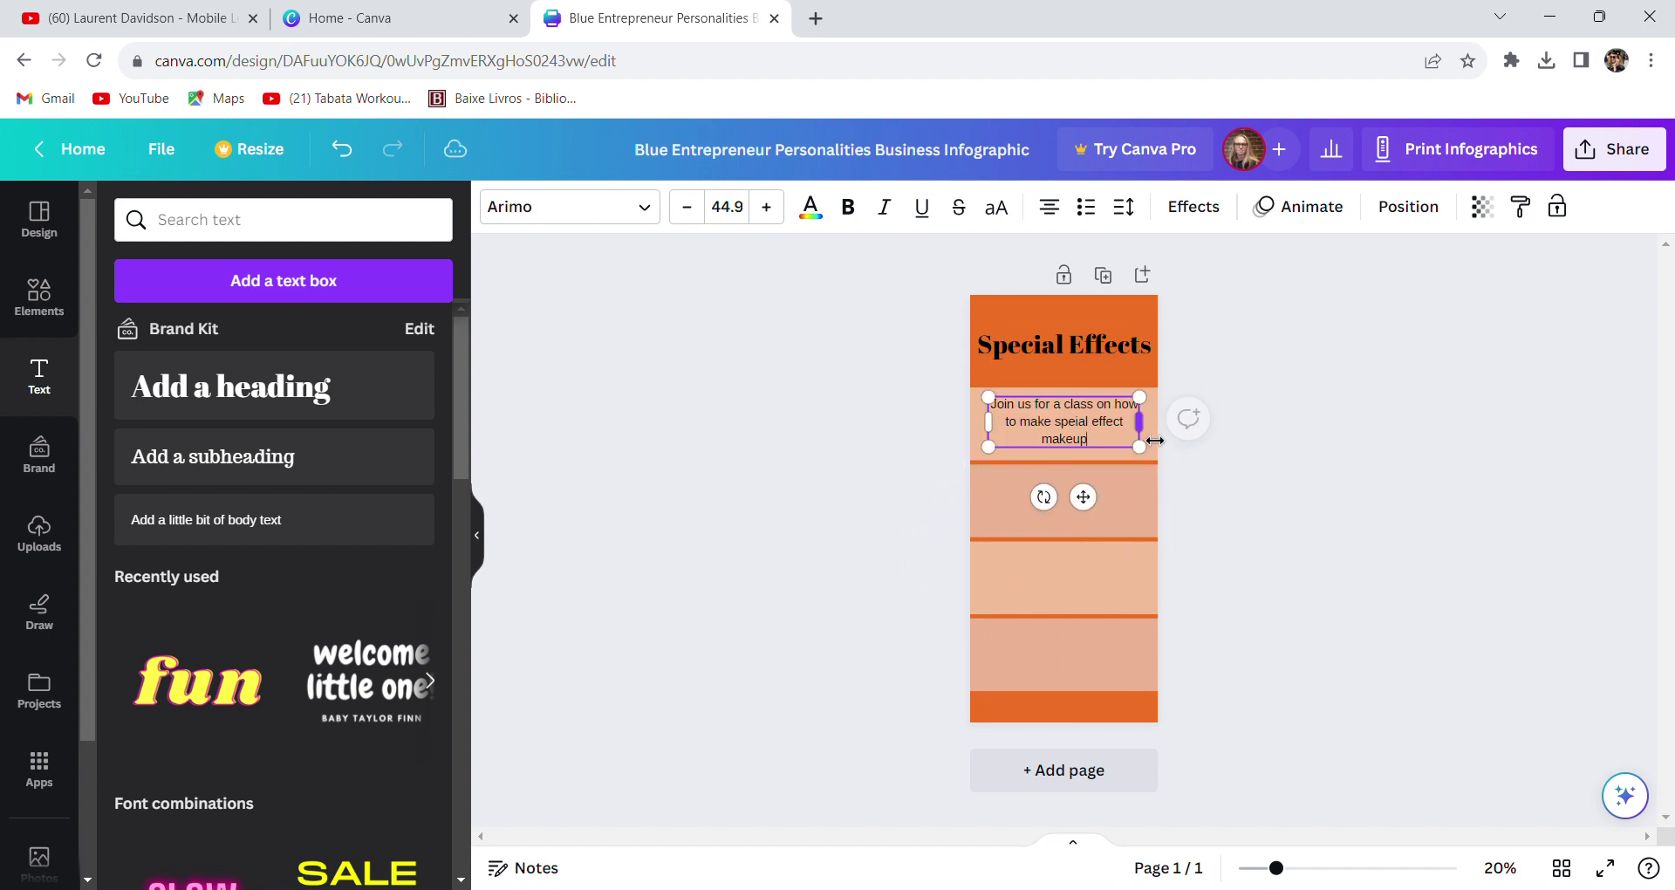
click(1062, 656)
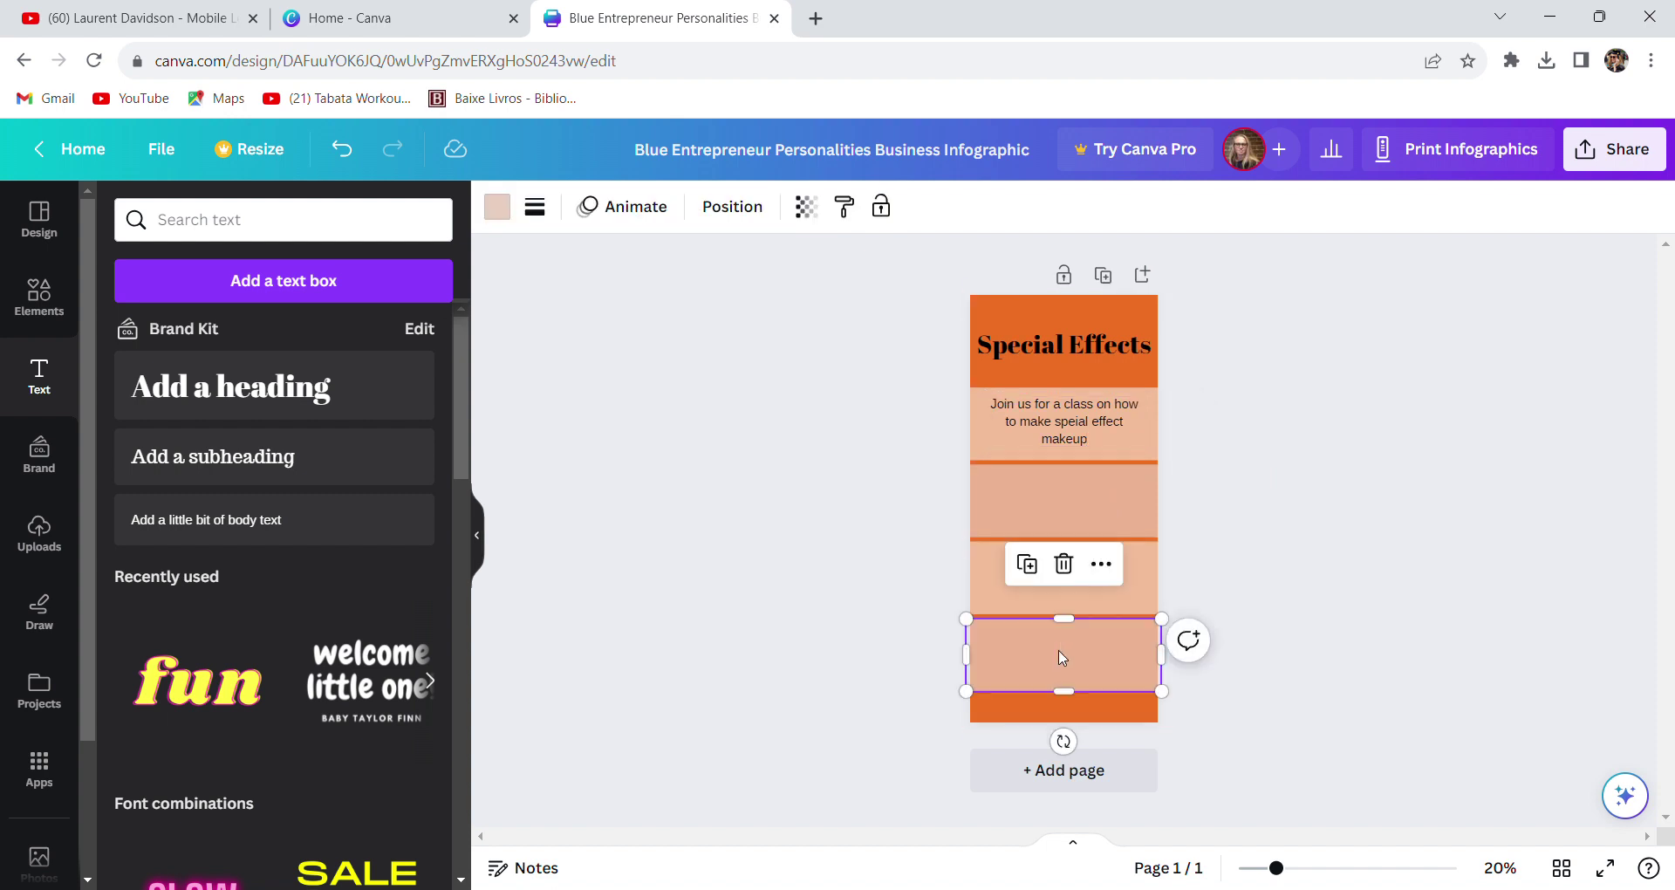
Add a subheading at about size 103 with the lines "When: 10/14/23" and "Where:", widening it so the date stays on one line
click(179, 471)
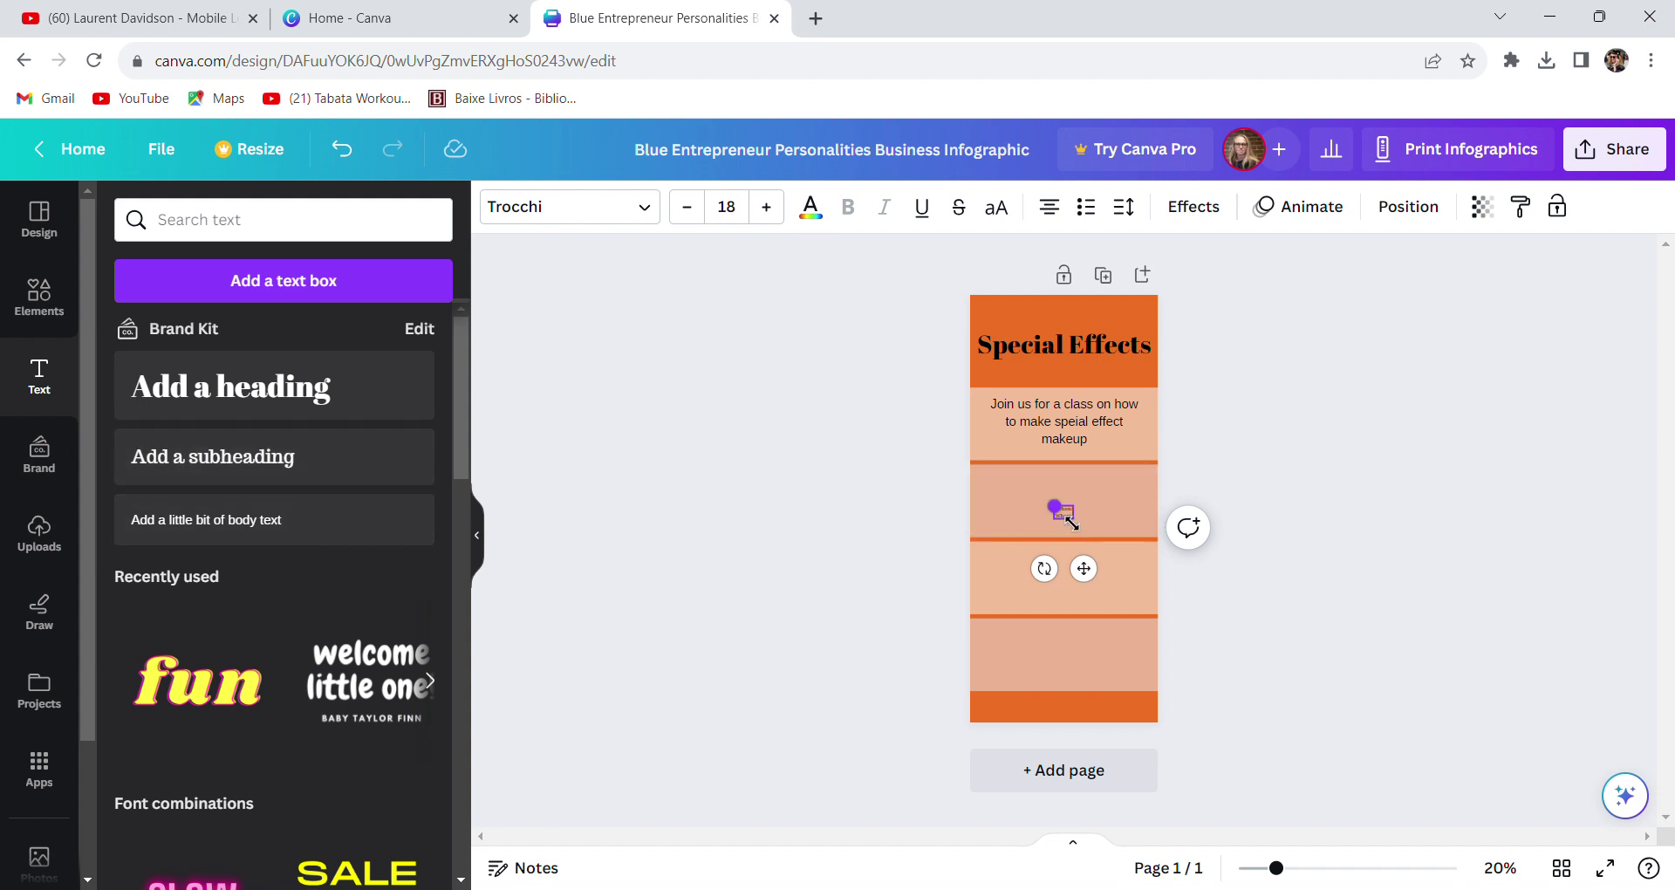
drag(1072, 522, 1047, 486)
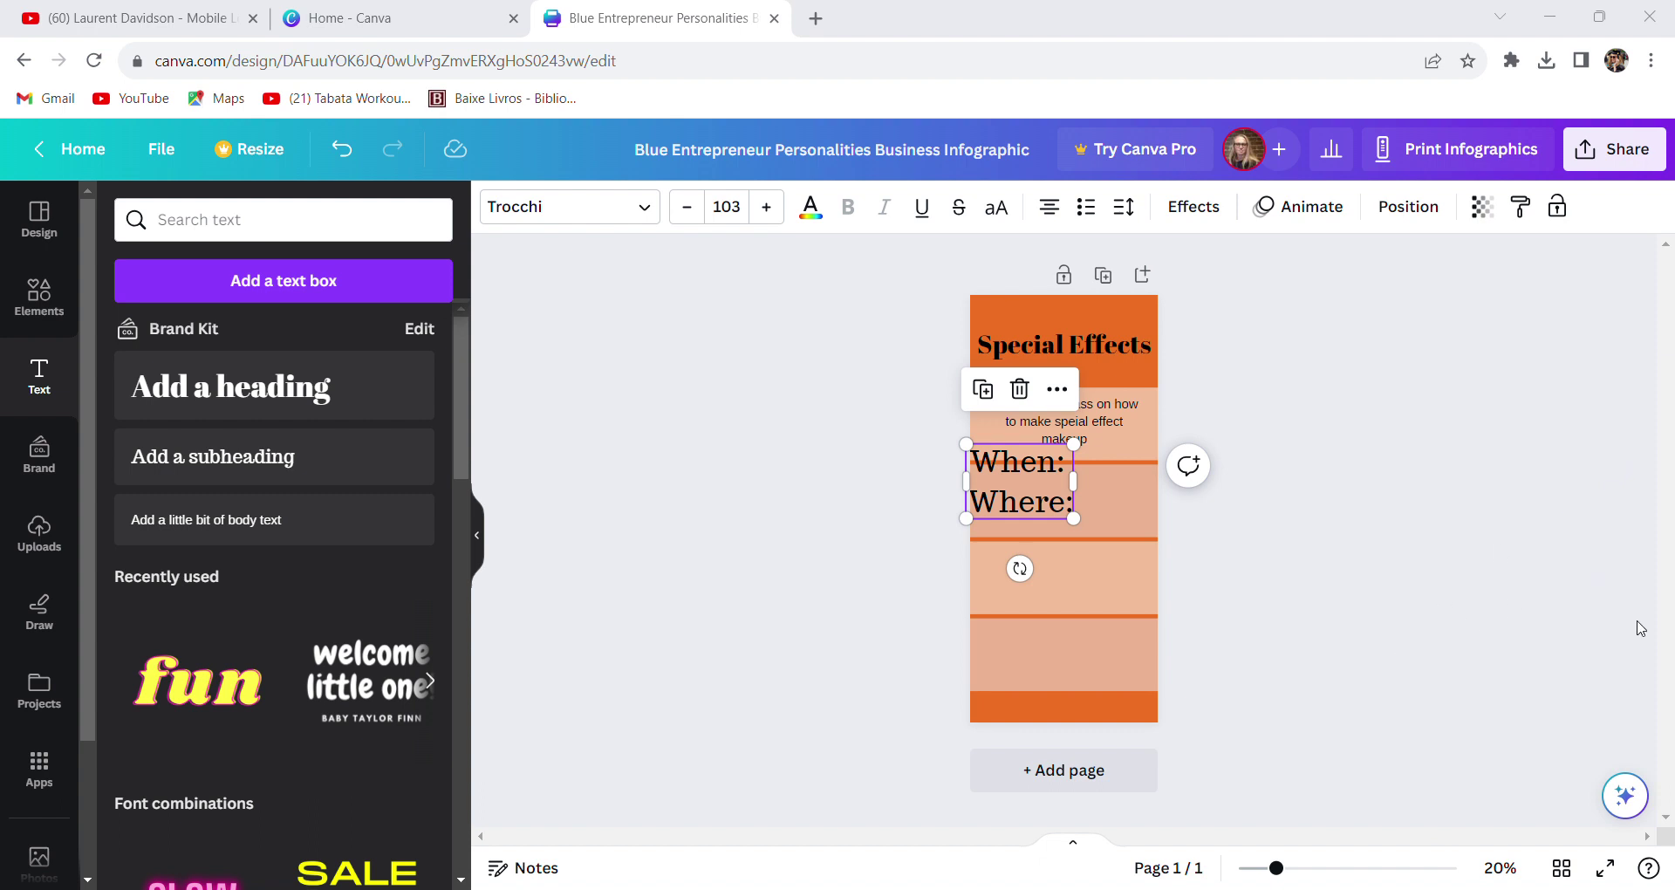
click(1073, 473)
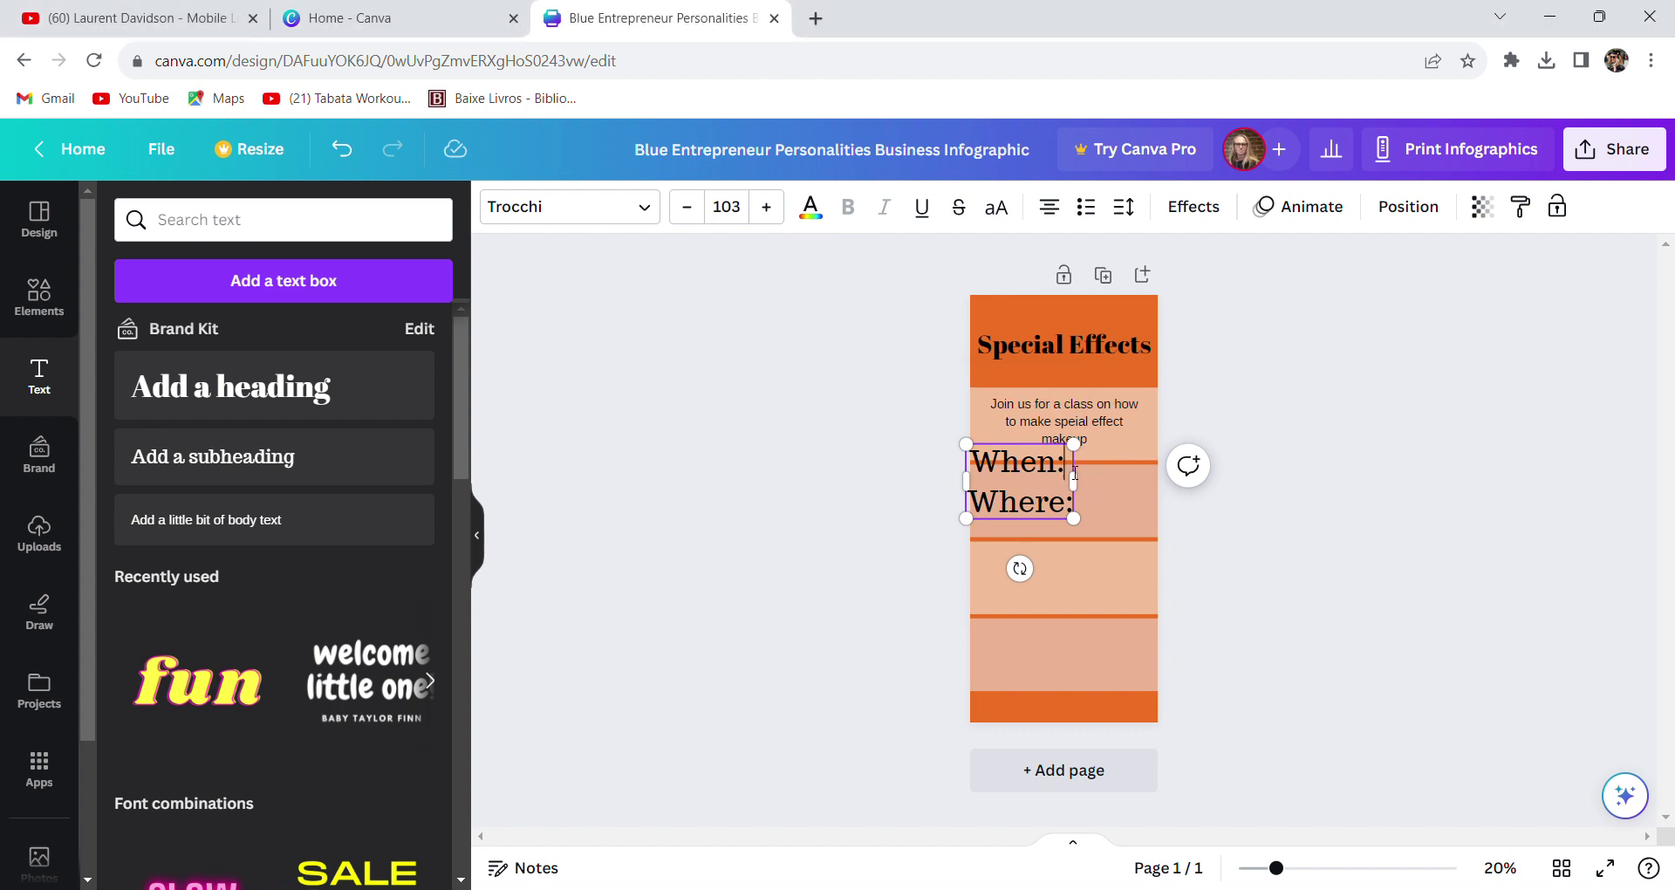
text(10)
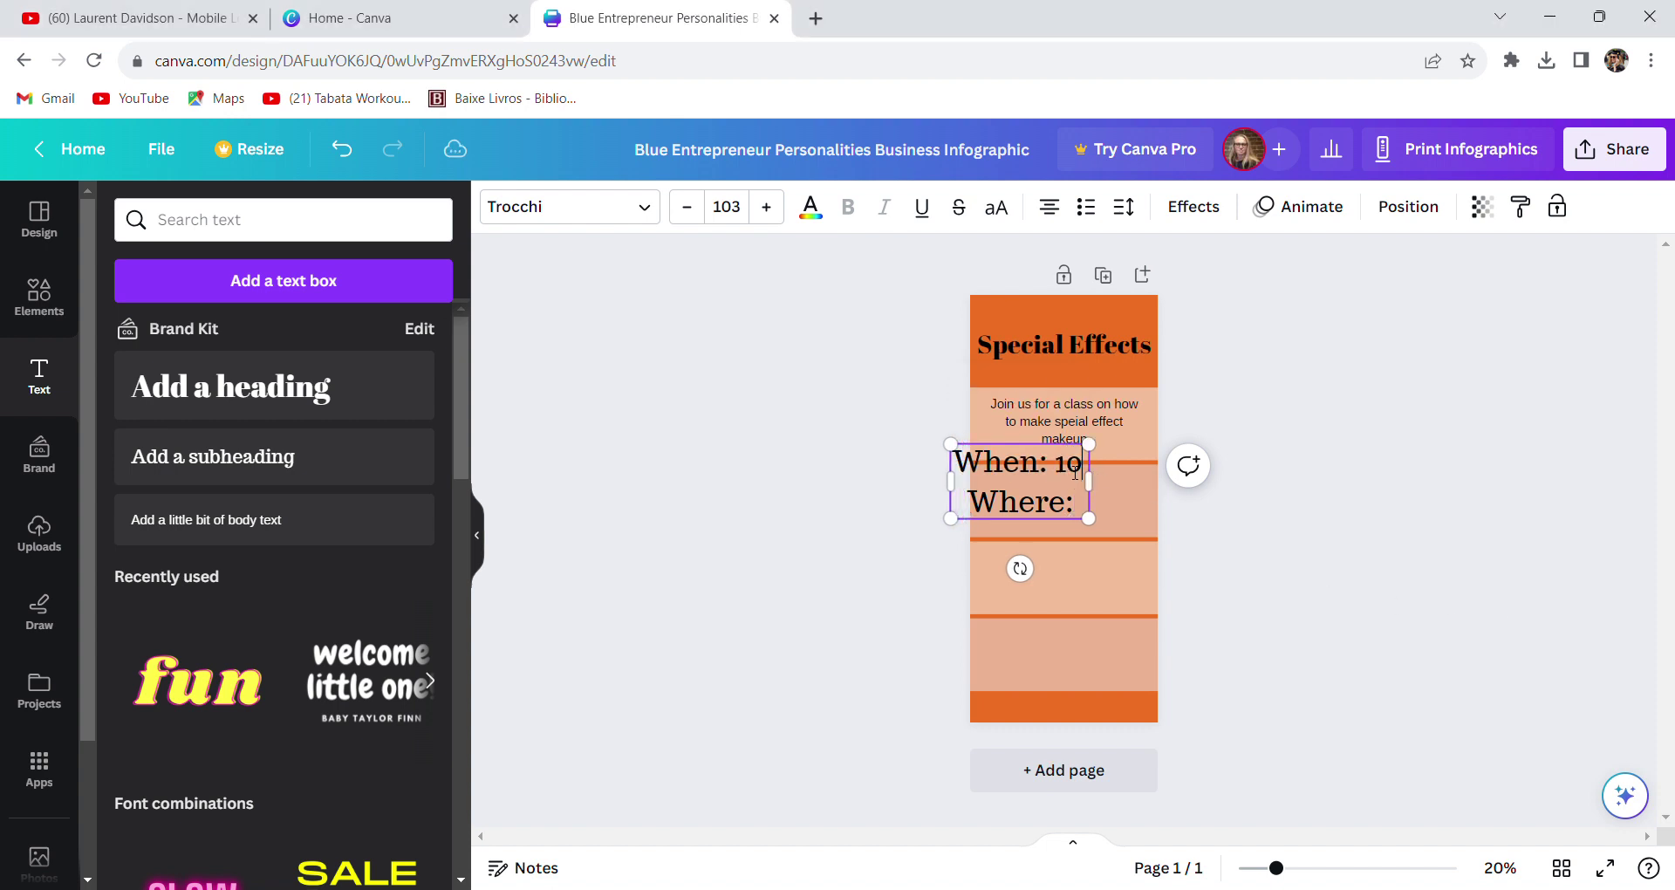
text(/14)
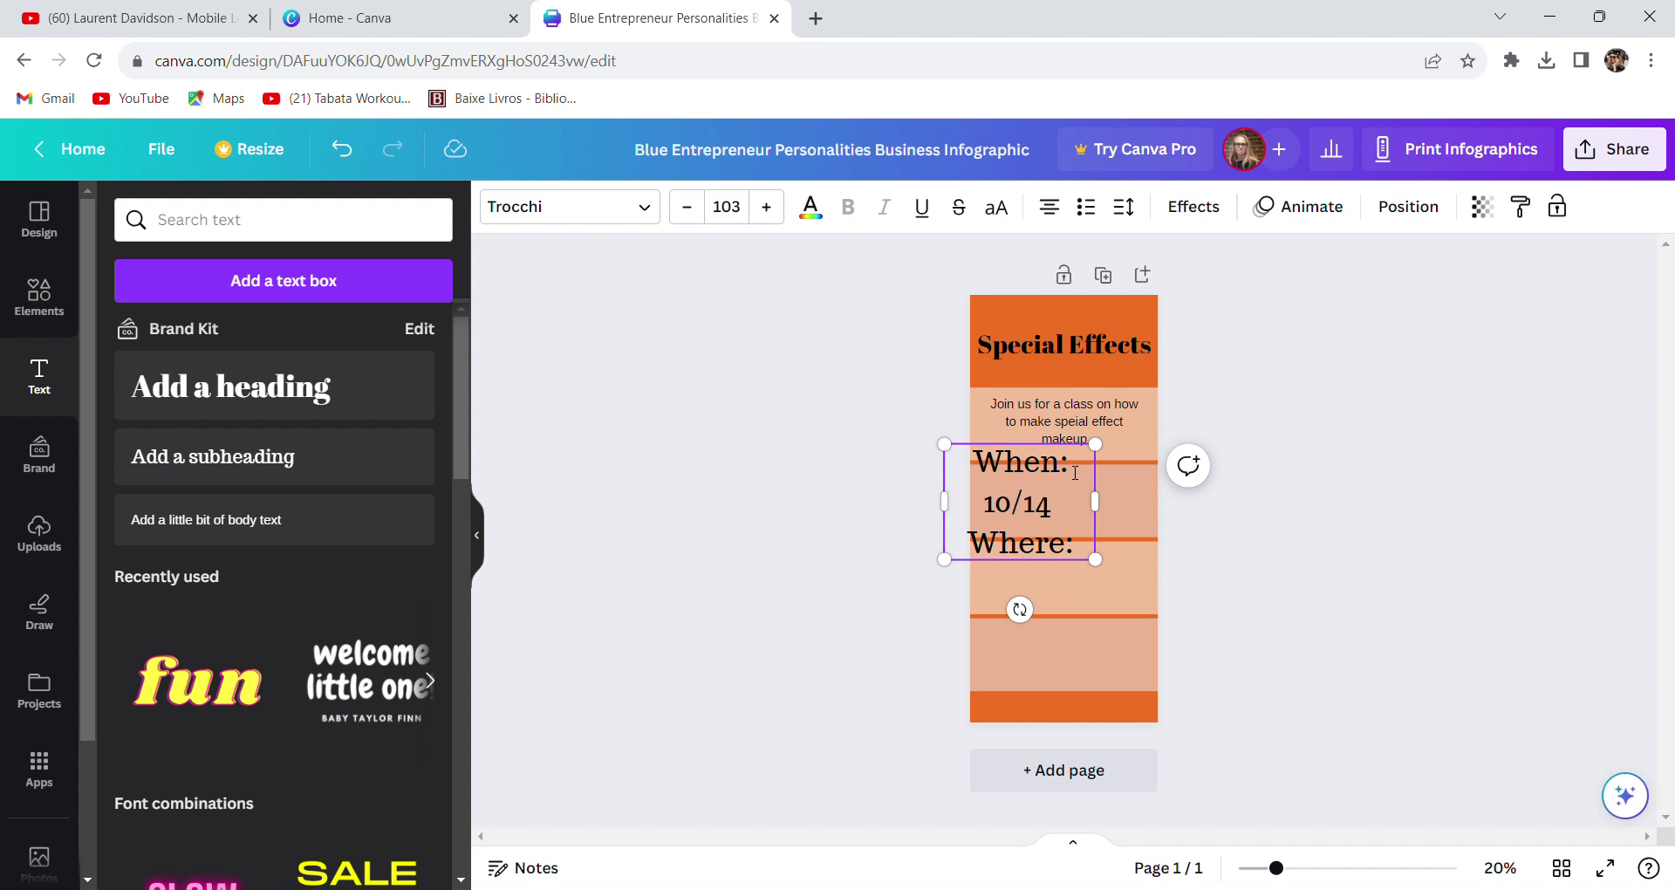
text(/23)
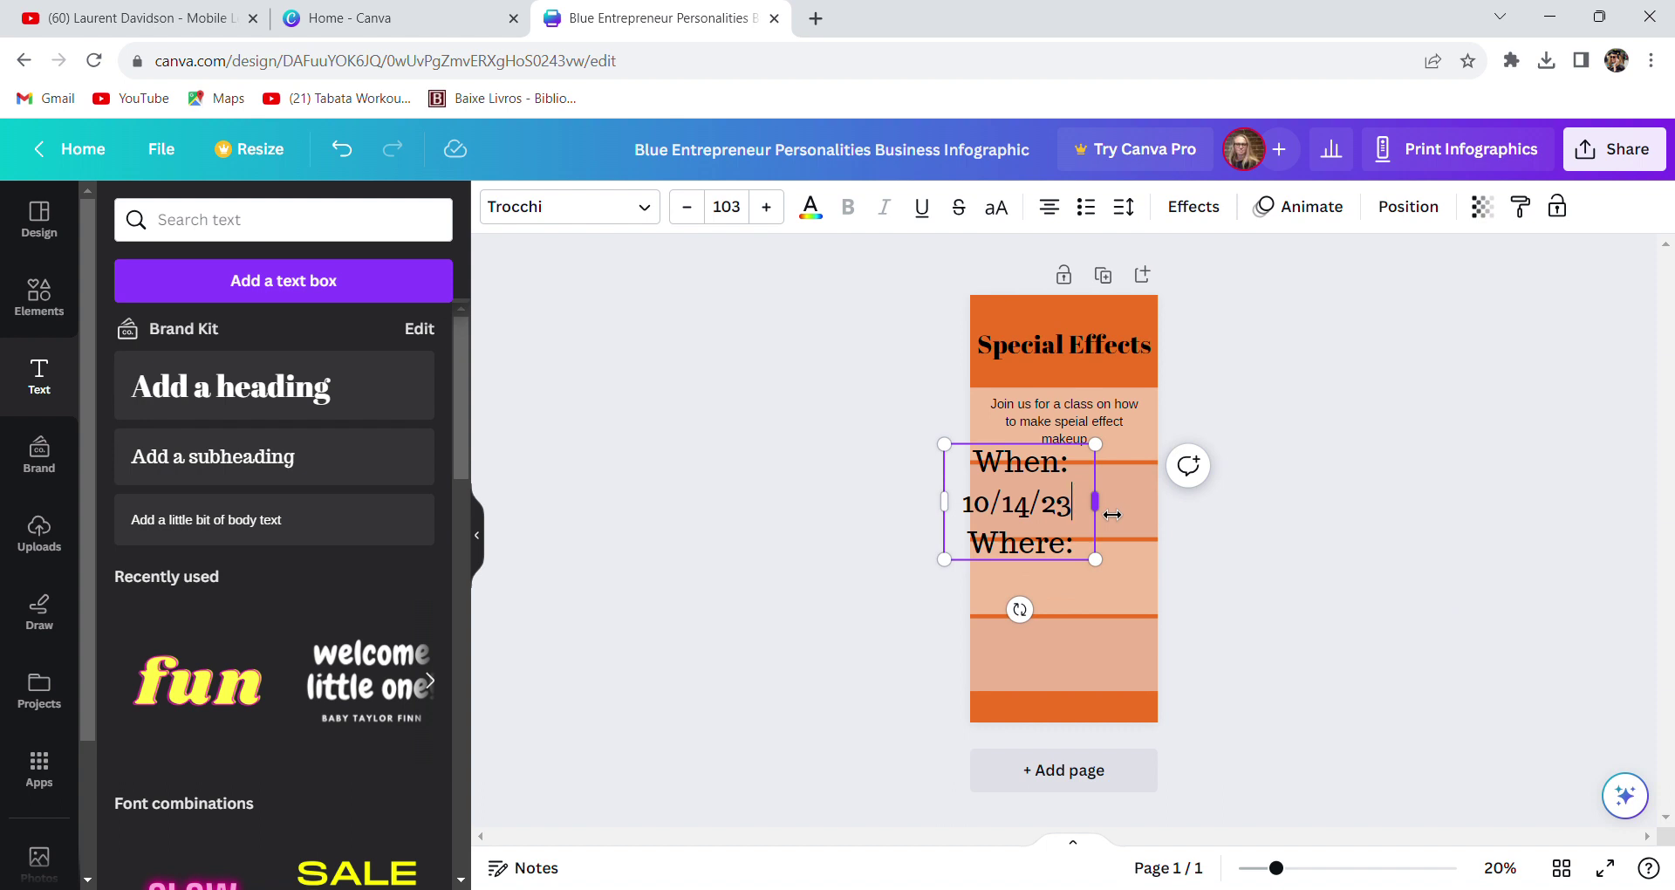
drag(1112, 515, 1192, 487)
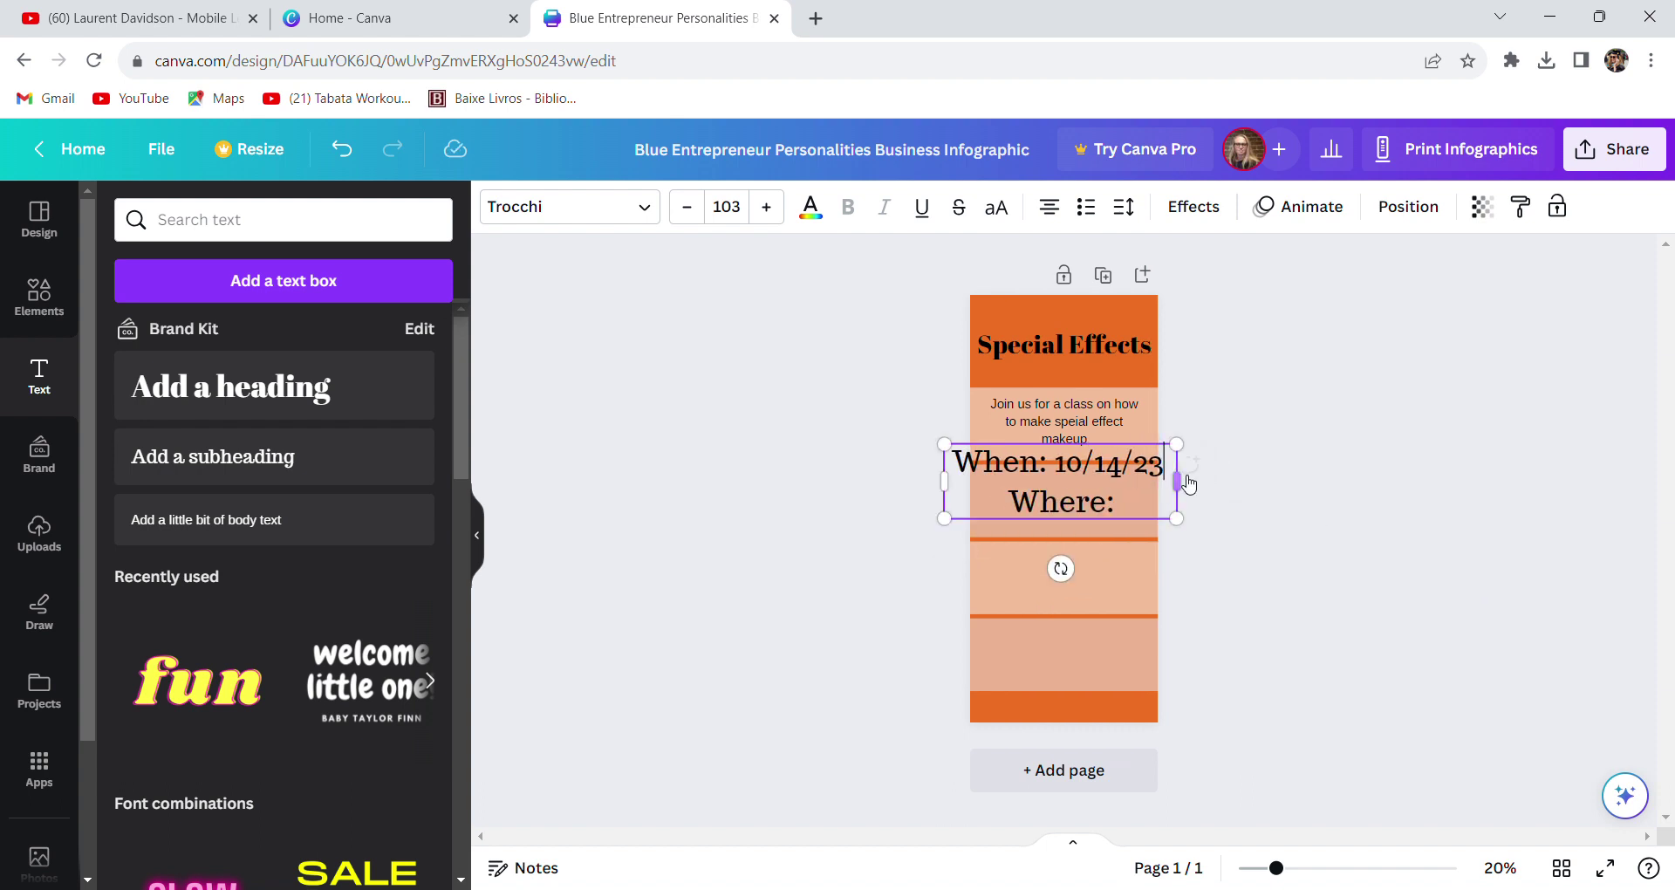
Complete the "Where:" line with "Shade Community Center"
text(C)
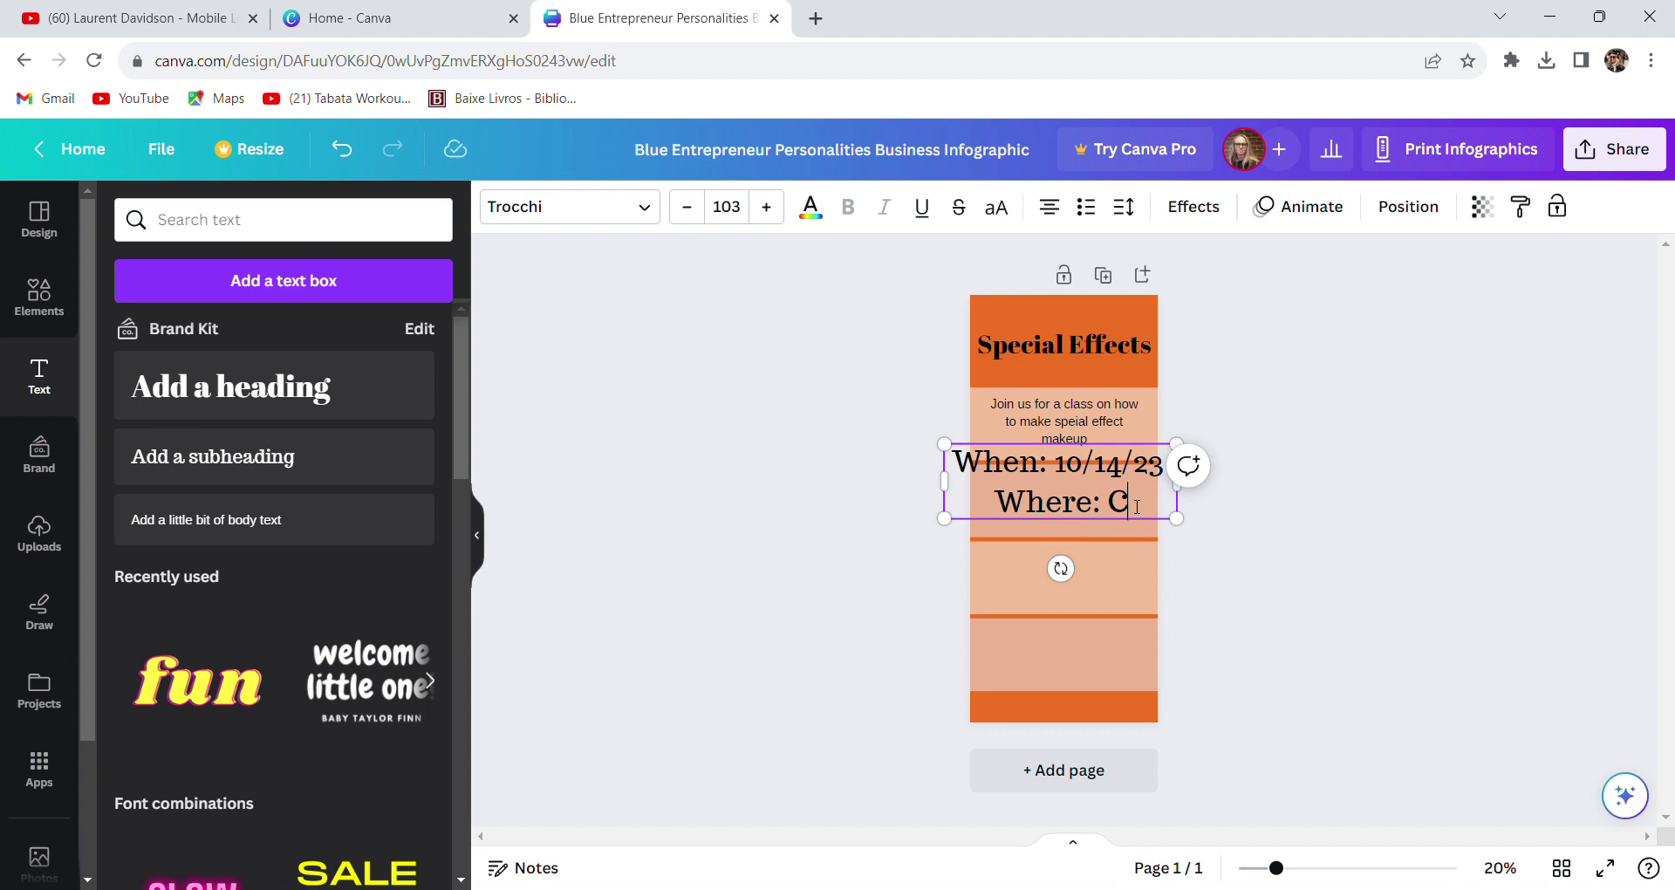
key(BackSpace)
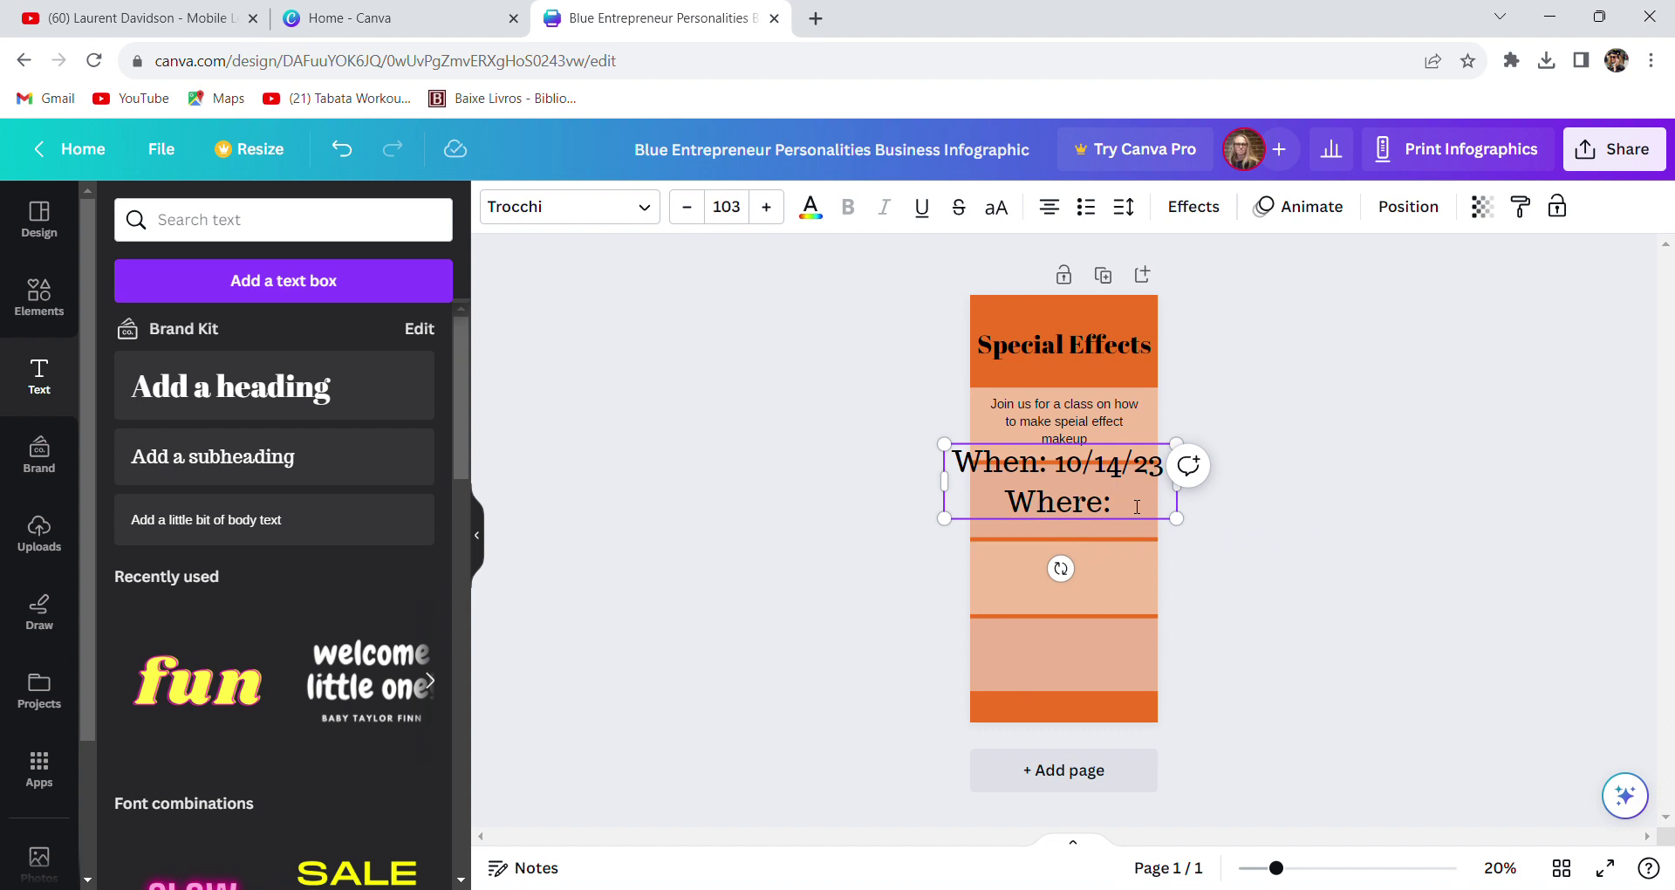
text(Shade Comm)
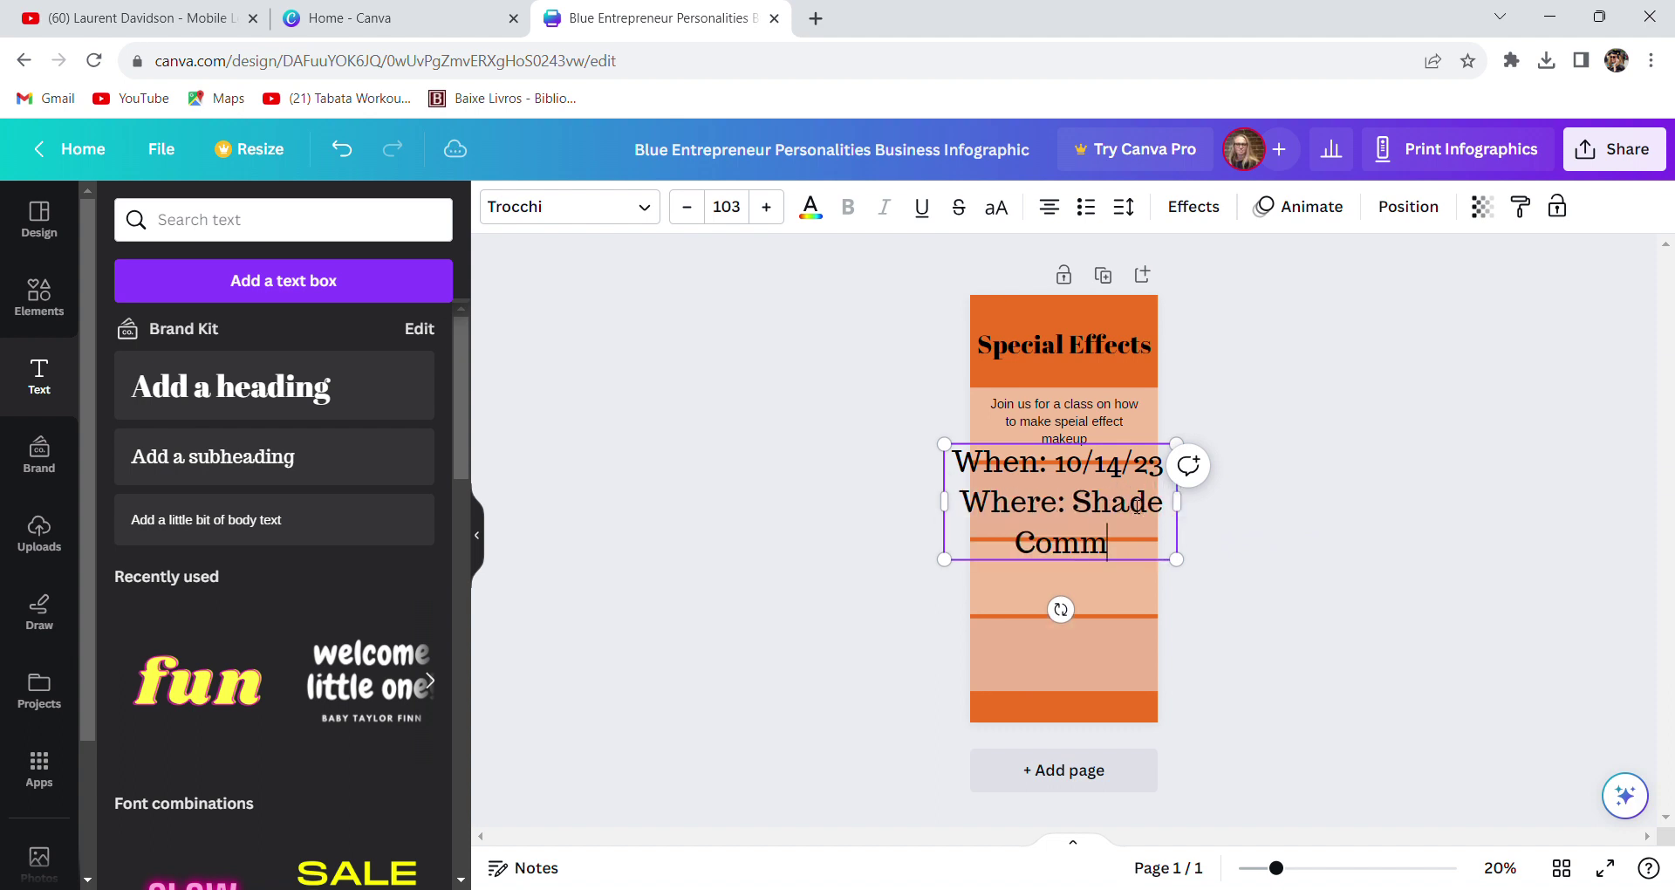
text(unity Cente)
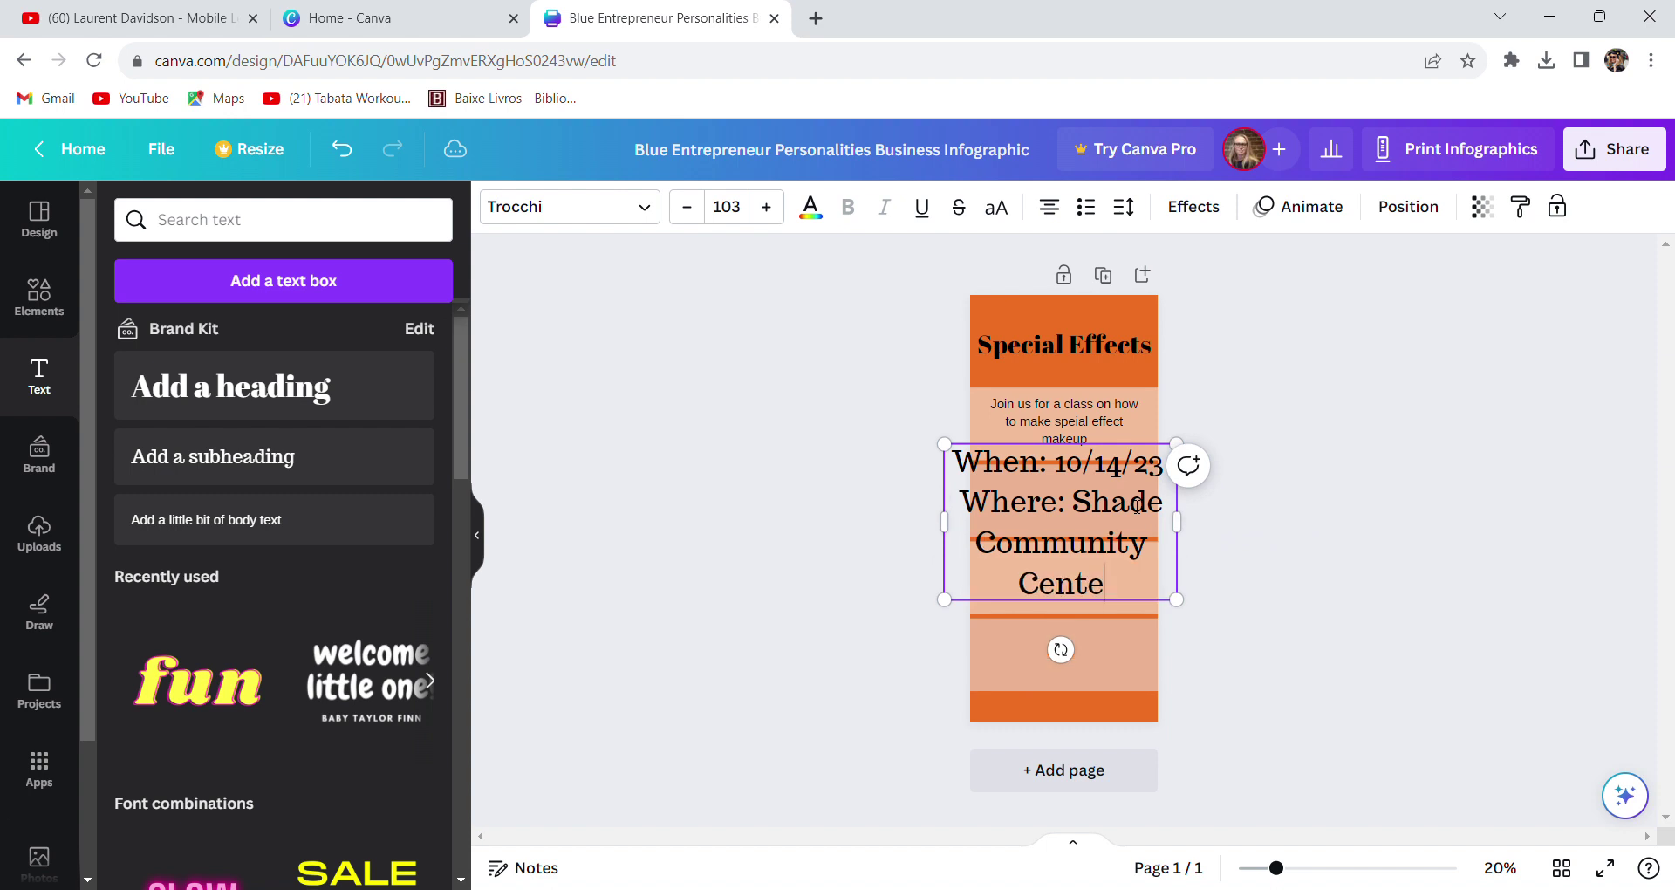
text(r)
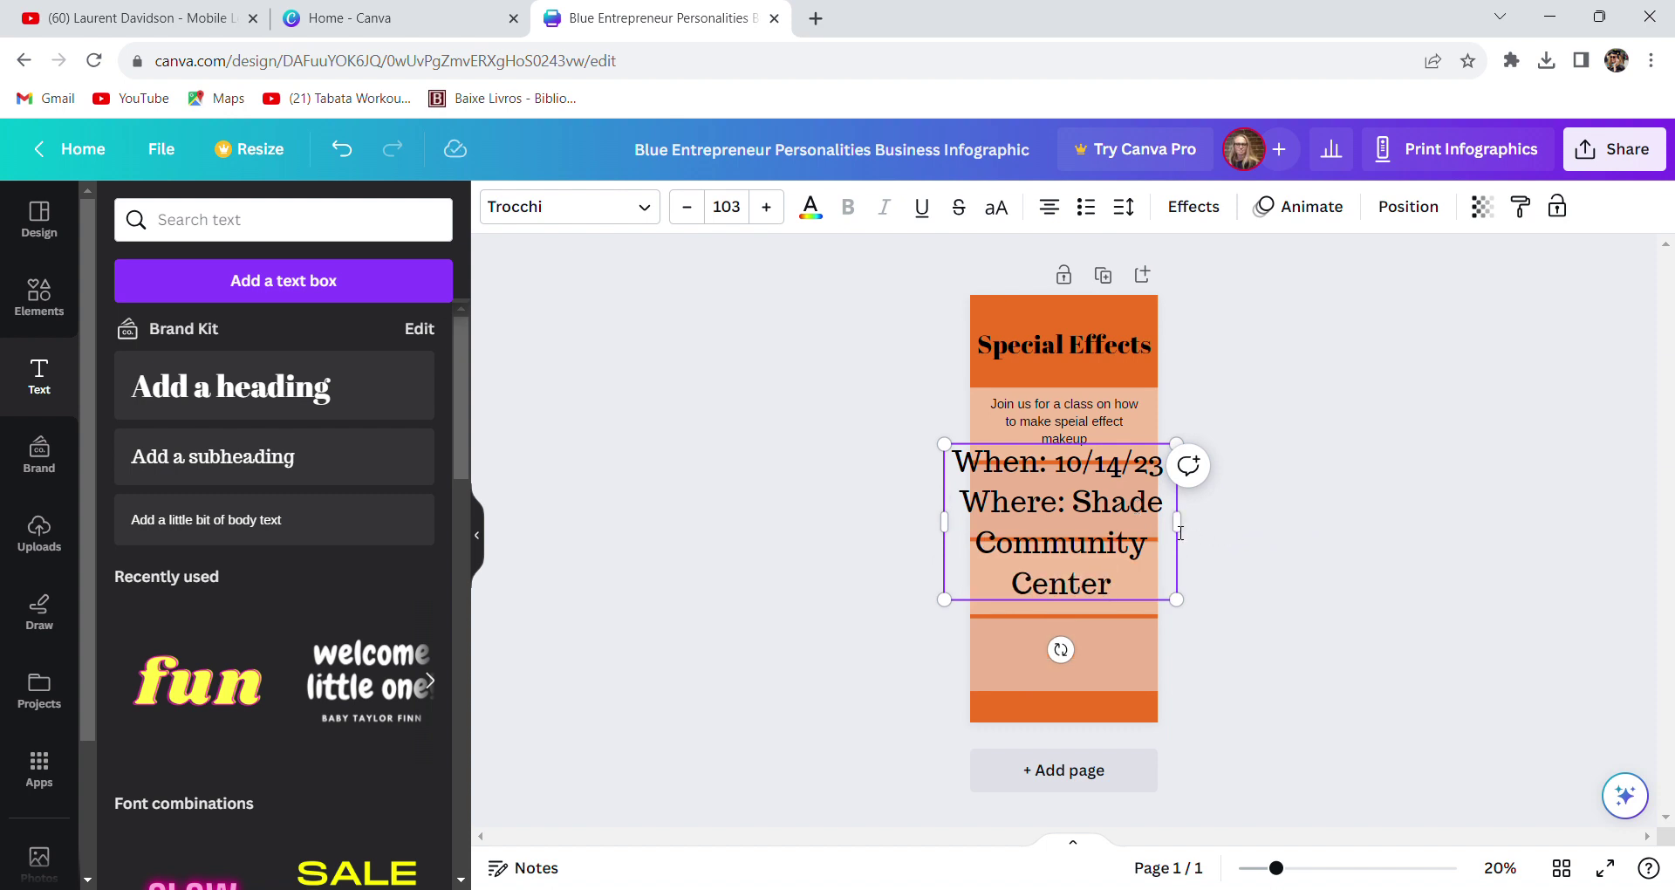
Shrink the event details text to about size 31, place it in the lowest light section and widen it to fit two lines
drag(1195, 536, 1359, 501)
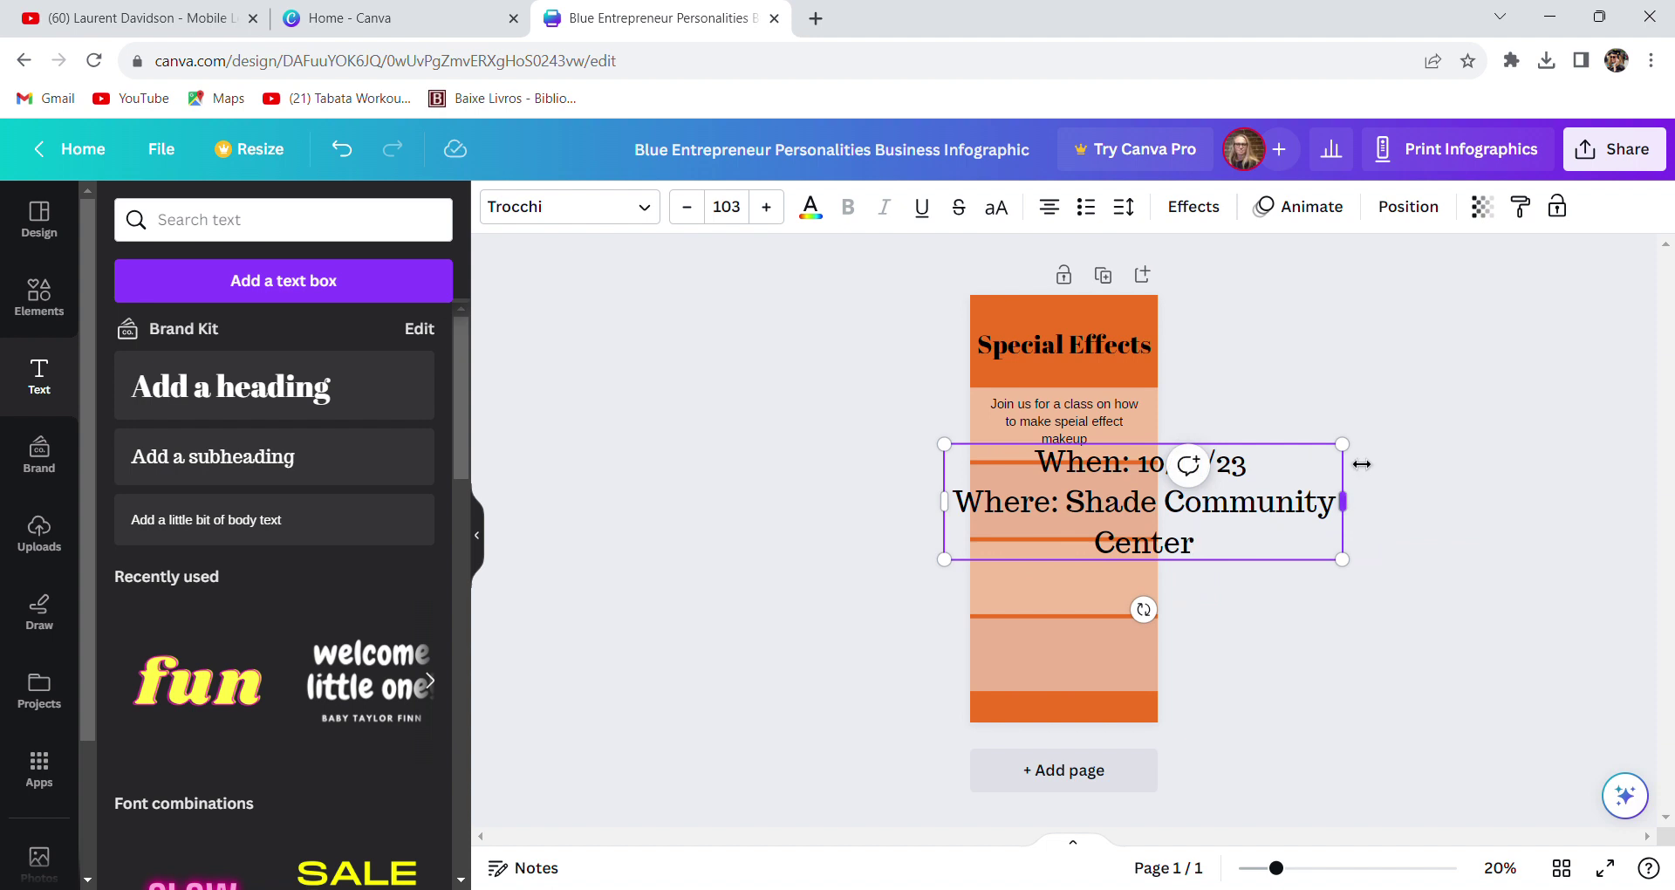
drag(1356, 454, 1066, 522)
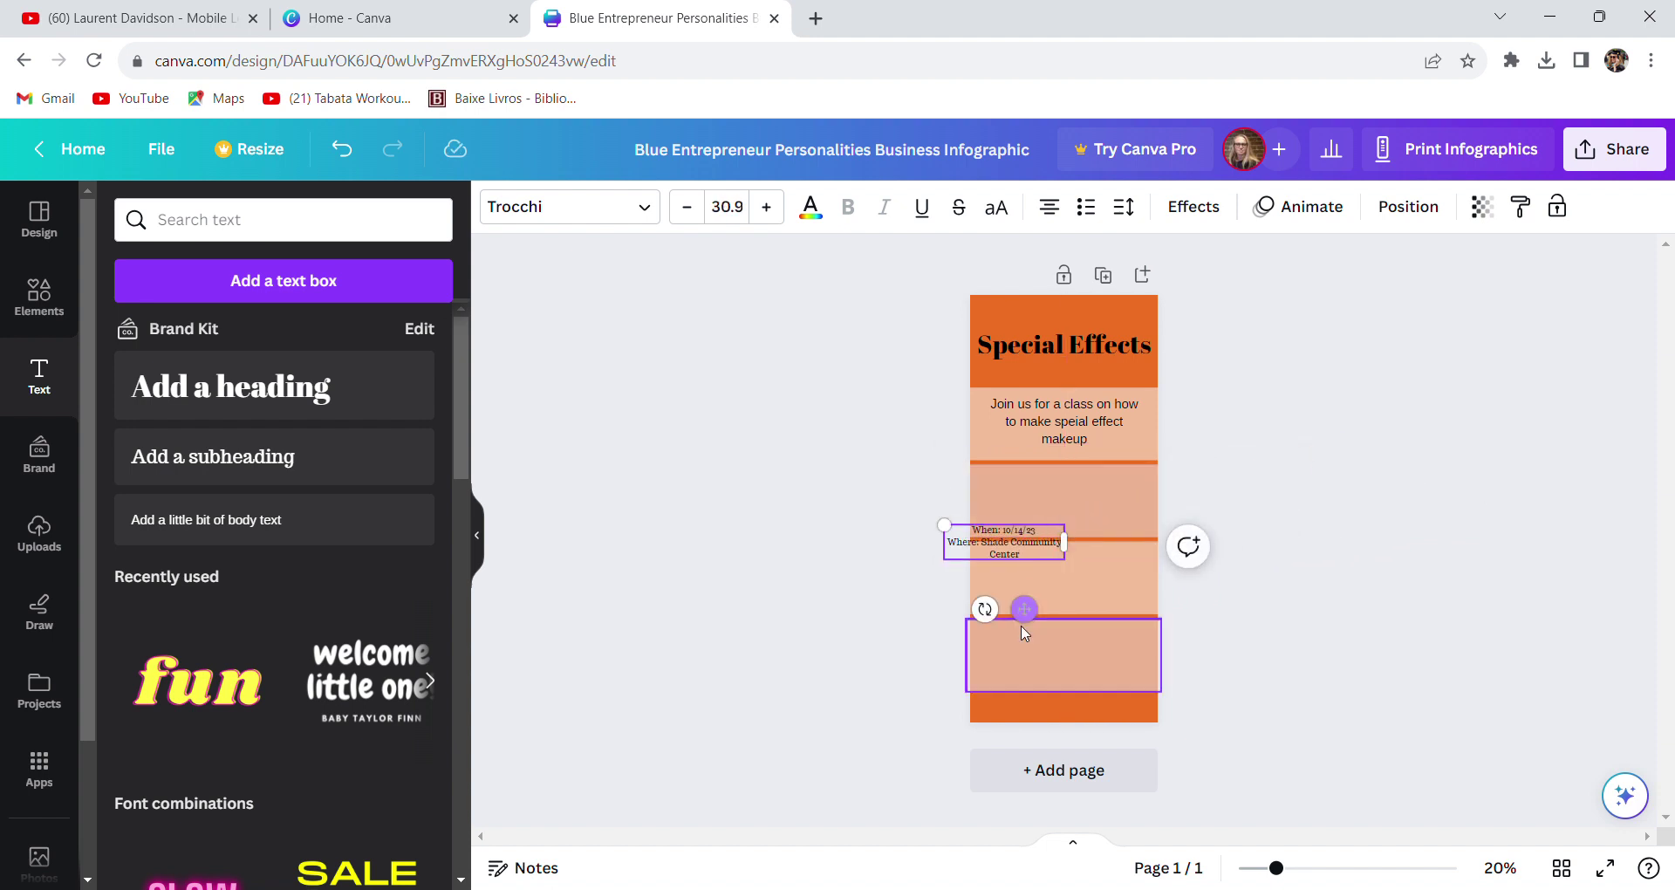
drag(1025, 609, 1091, 726)
drag(1140, 655, 1085, 706)
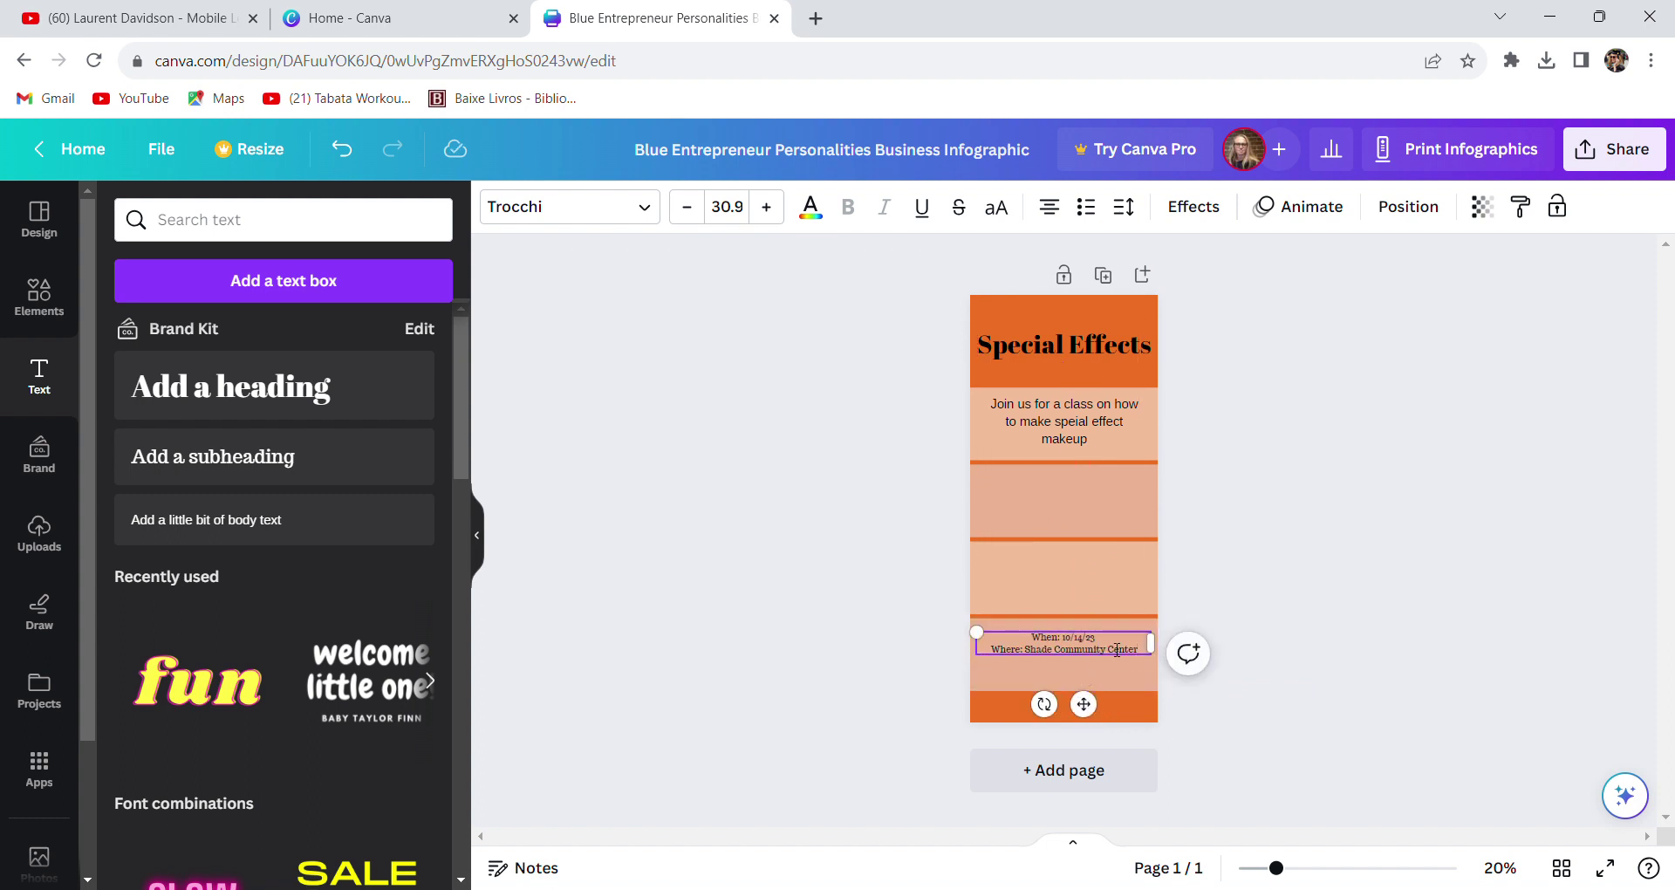
Complete the event details with "at 1 pm" after the date, a "$10.00" price line and a "Sign up with" line naming the contact
text(at 1pm Where:)
key(Return)
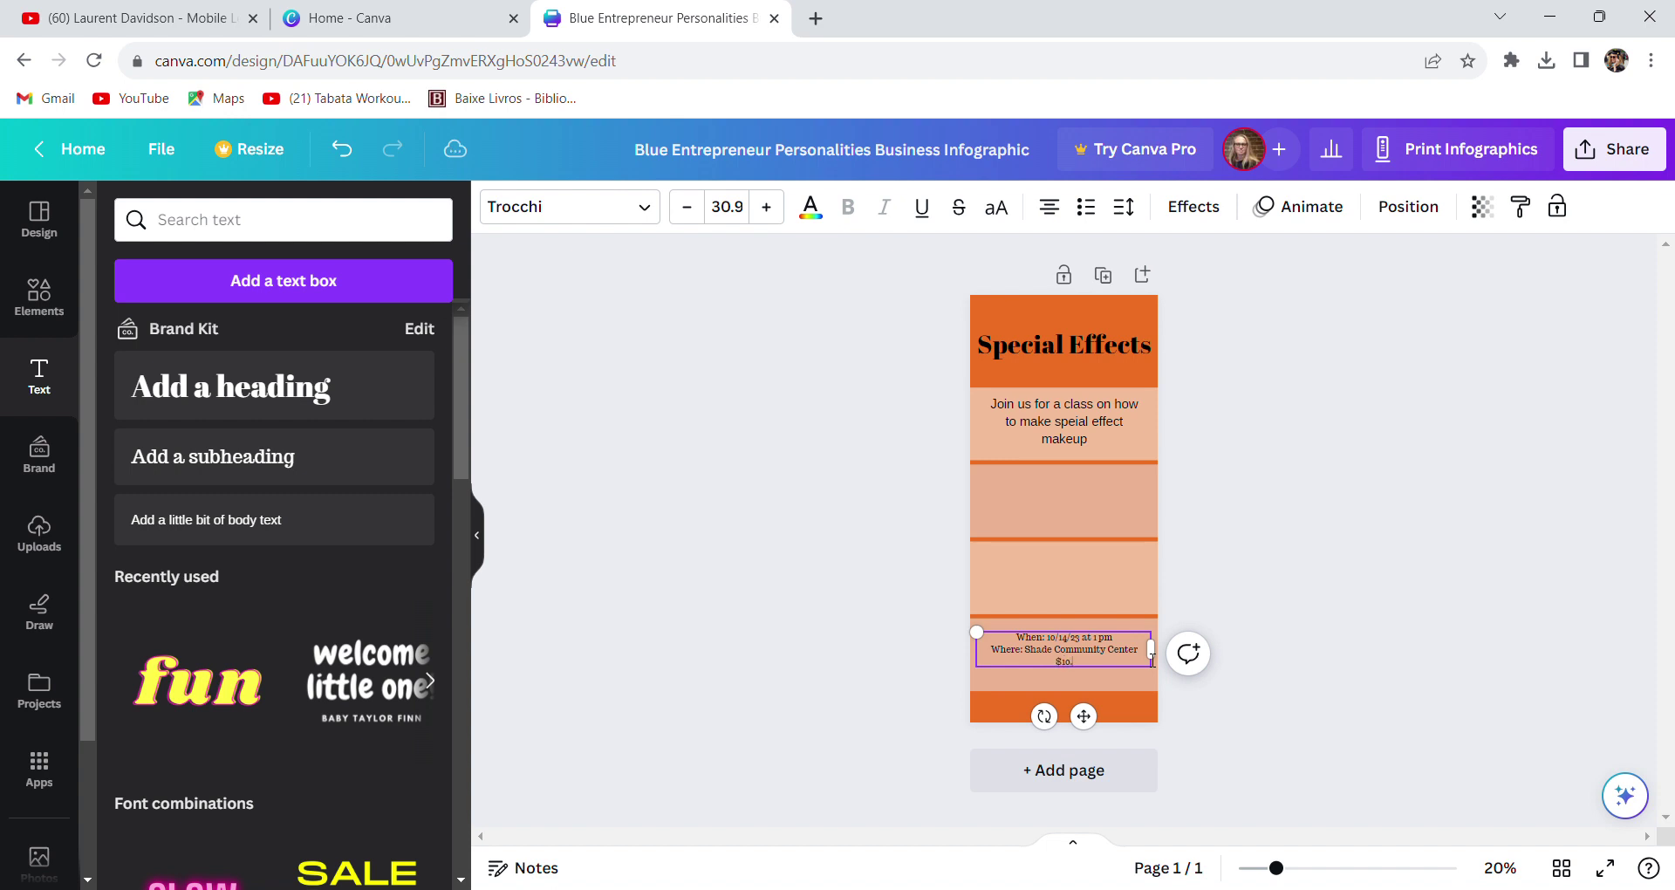
key(Return)
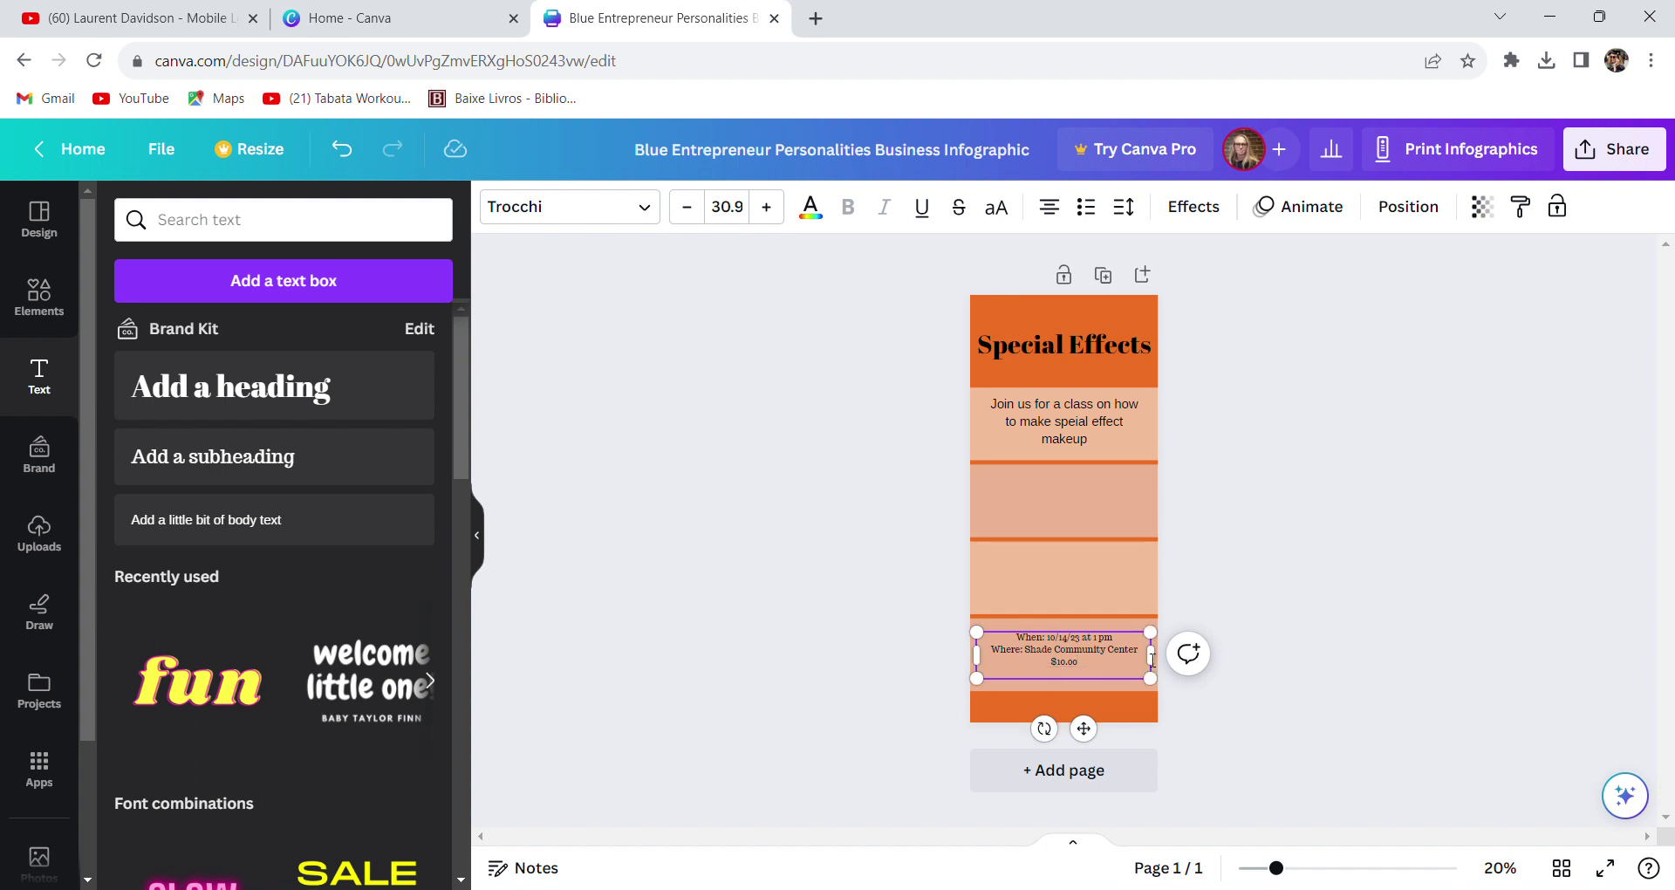
text(Sign up with Tammy)
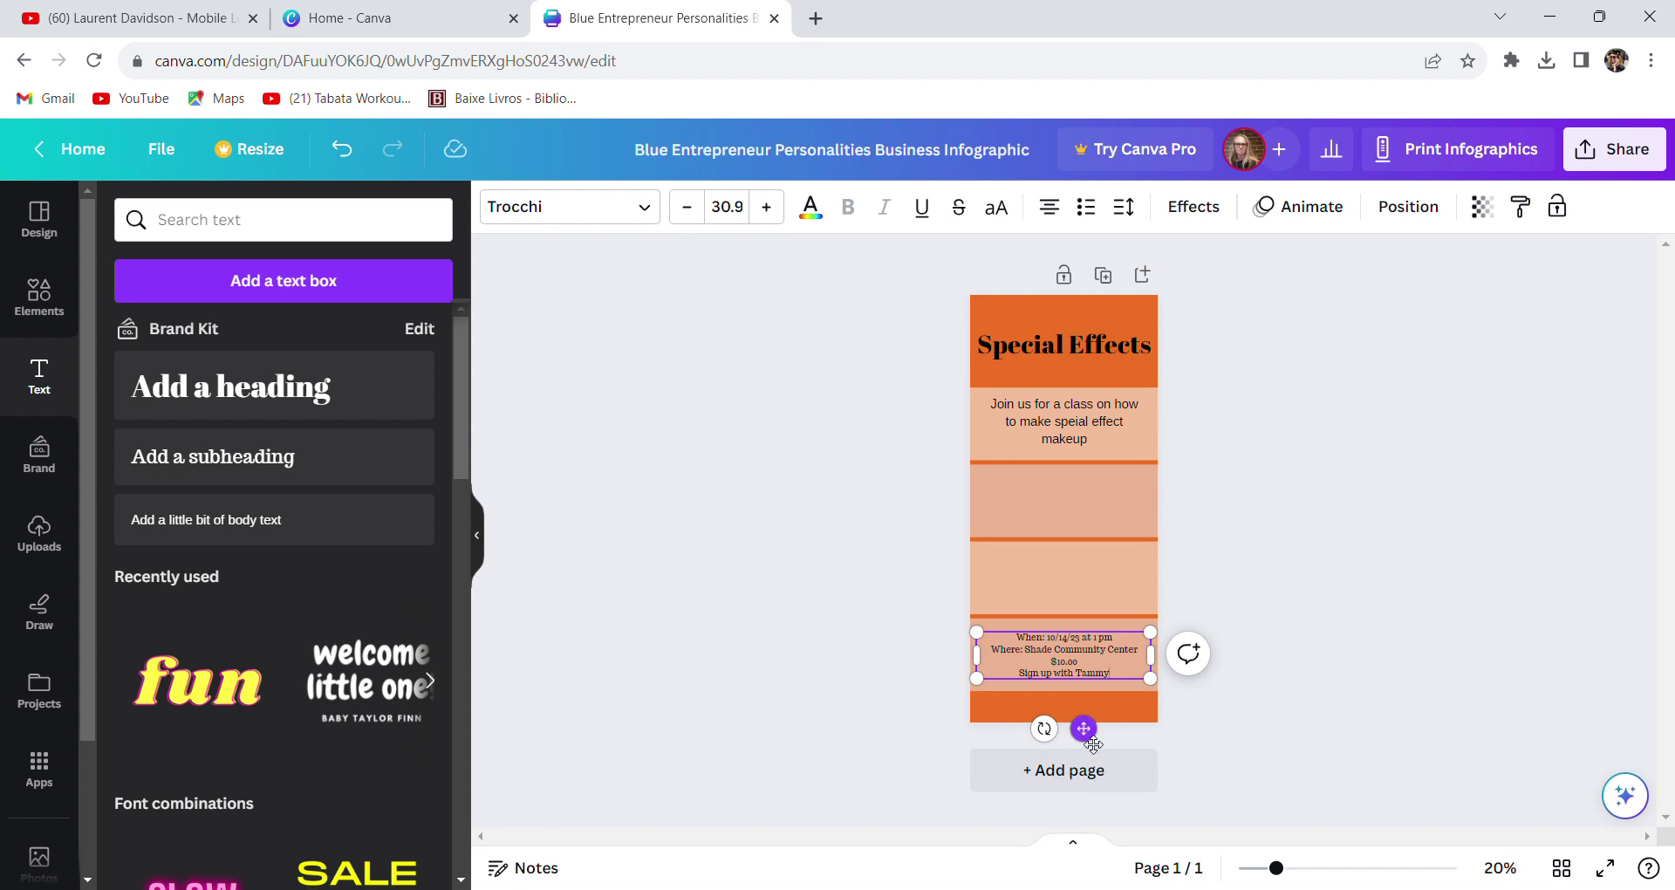
drag(1093, 747, 1093, 746)
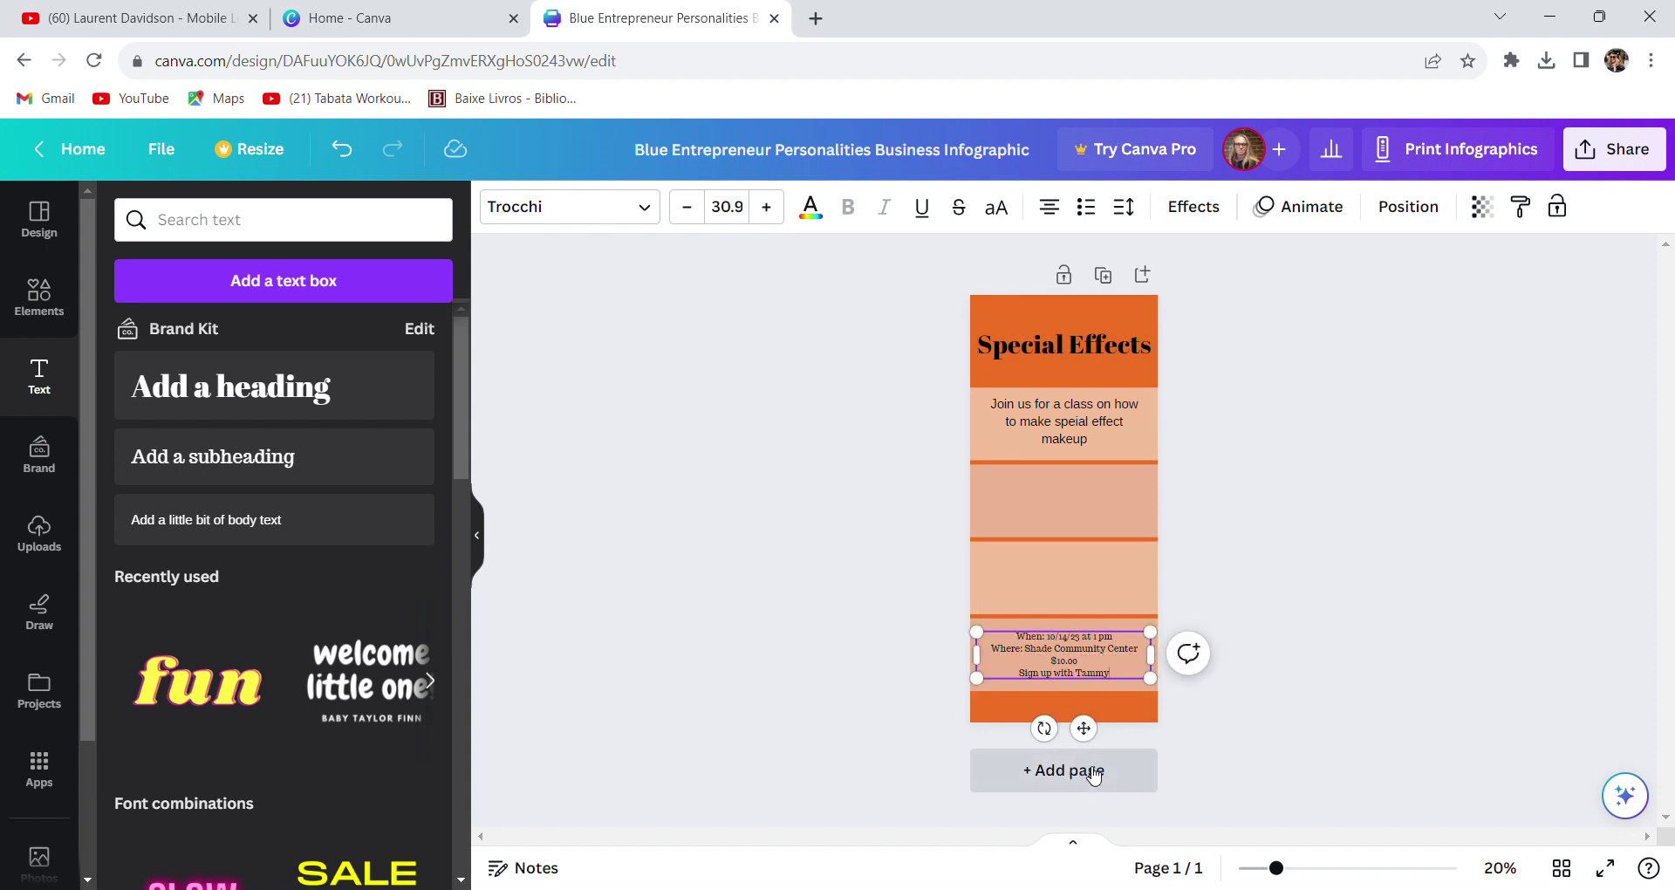
Add a realistic pumpkin graphic with green leaves, found by searching "pumpkin", and shrink it into the left end of the title banner
click(1033, 496)
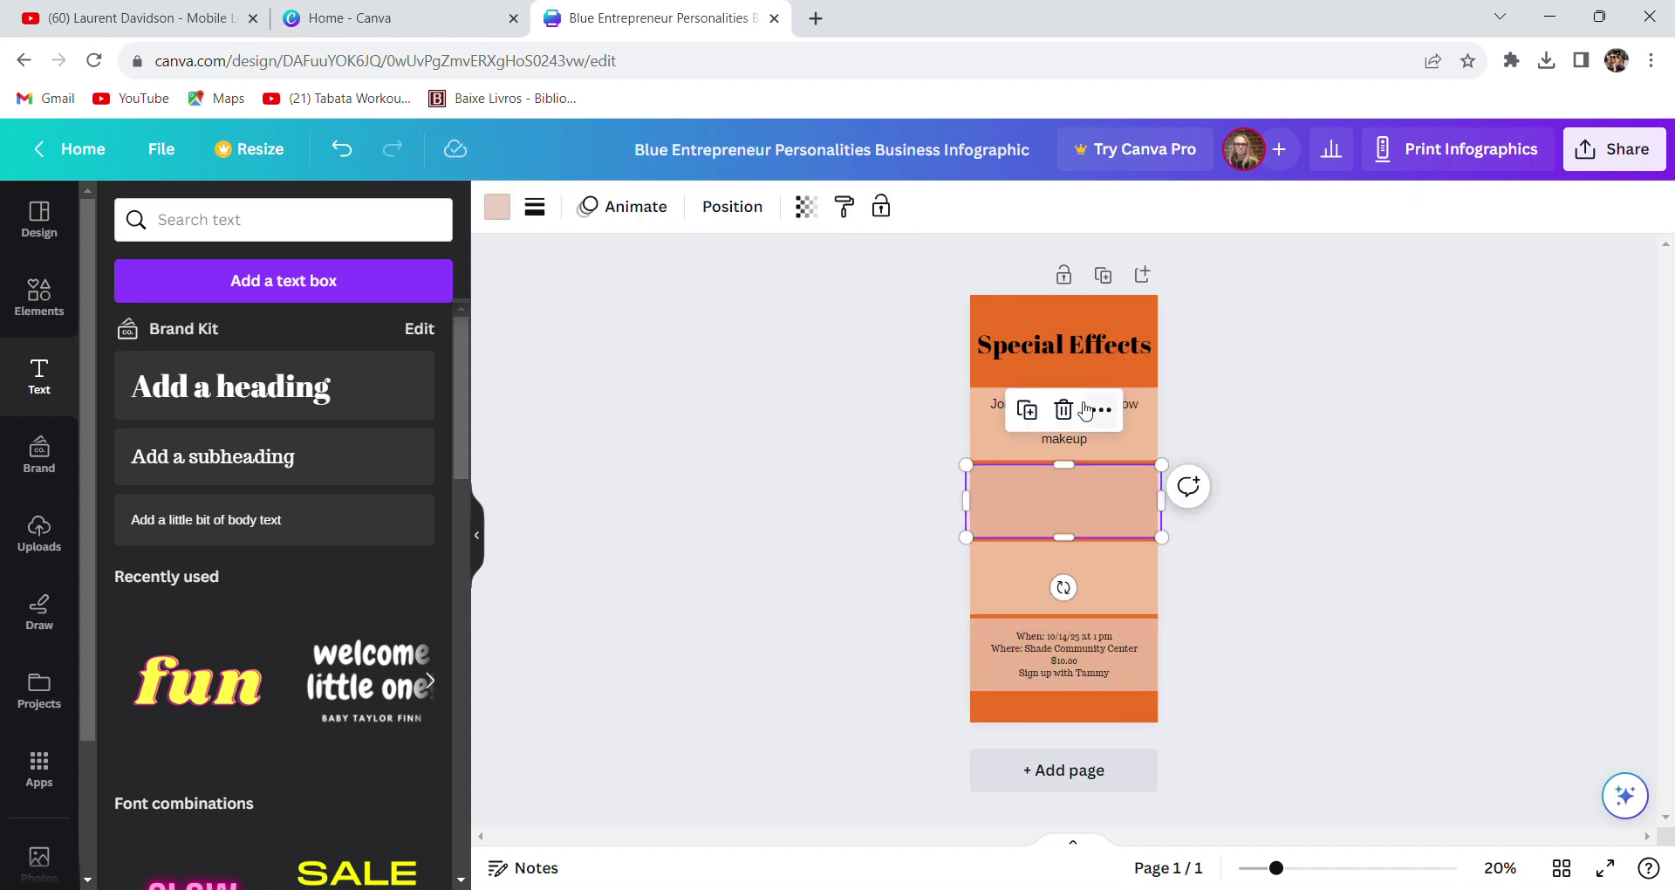
click(35, 296)
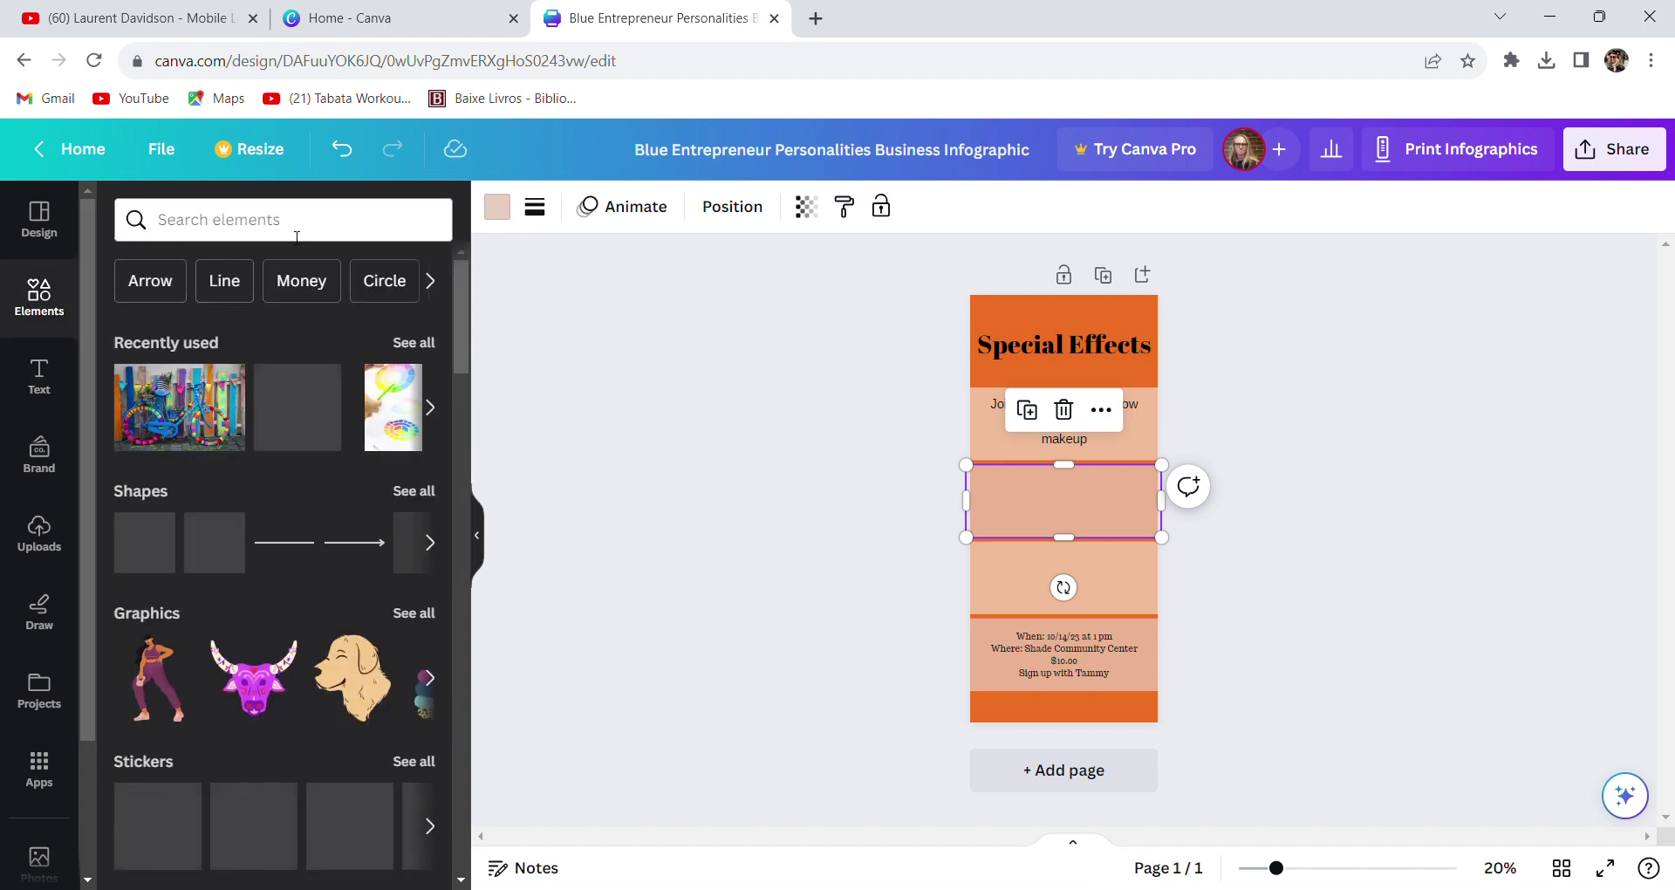
click(296, 234)
text(pumpkin)
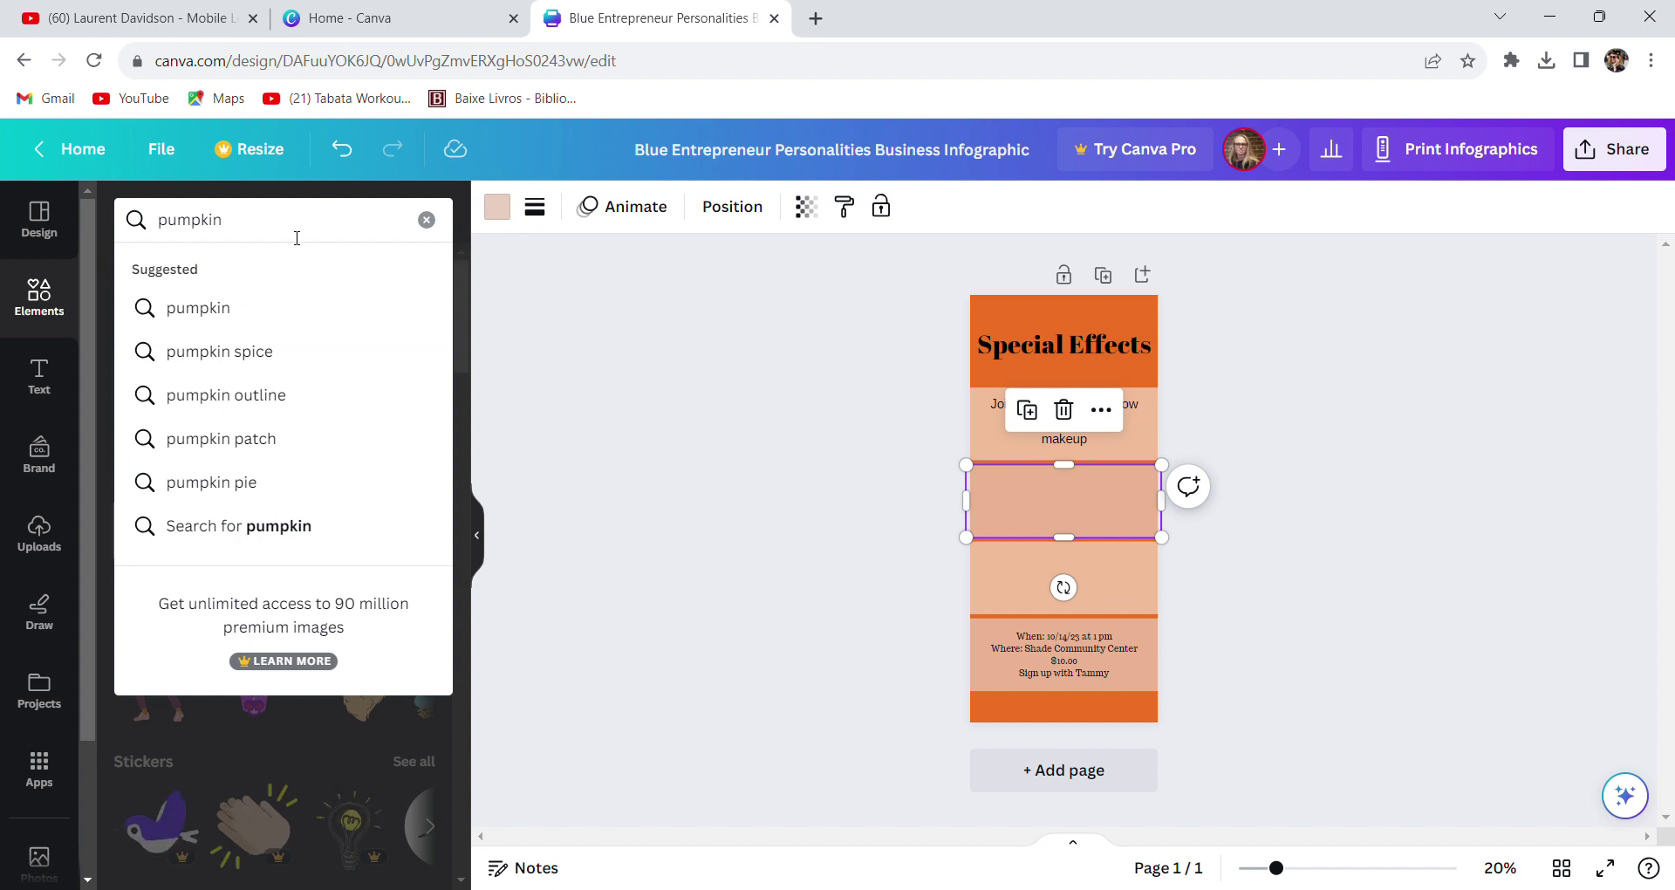
click(197, 319)
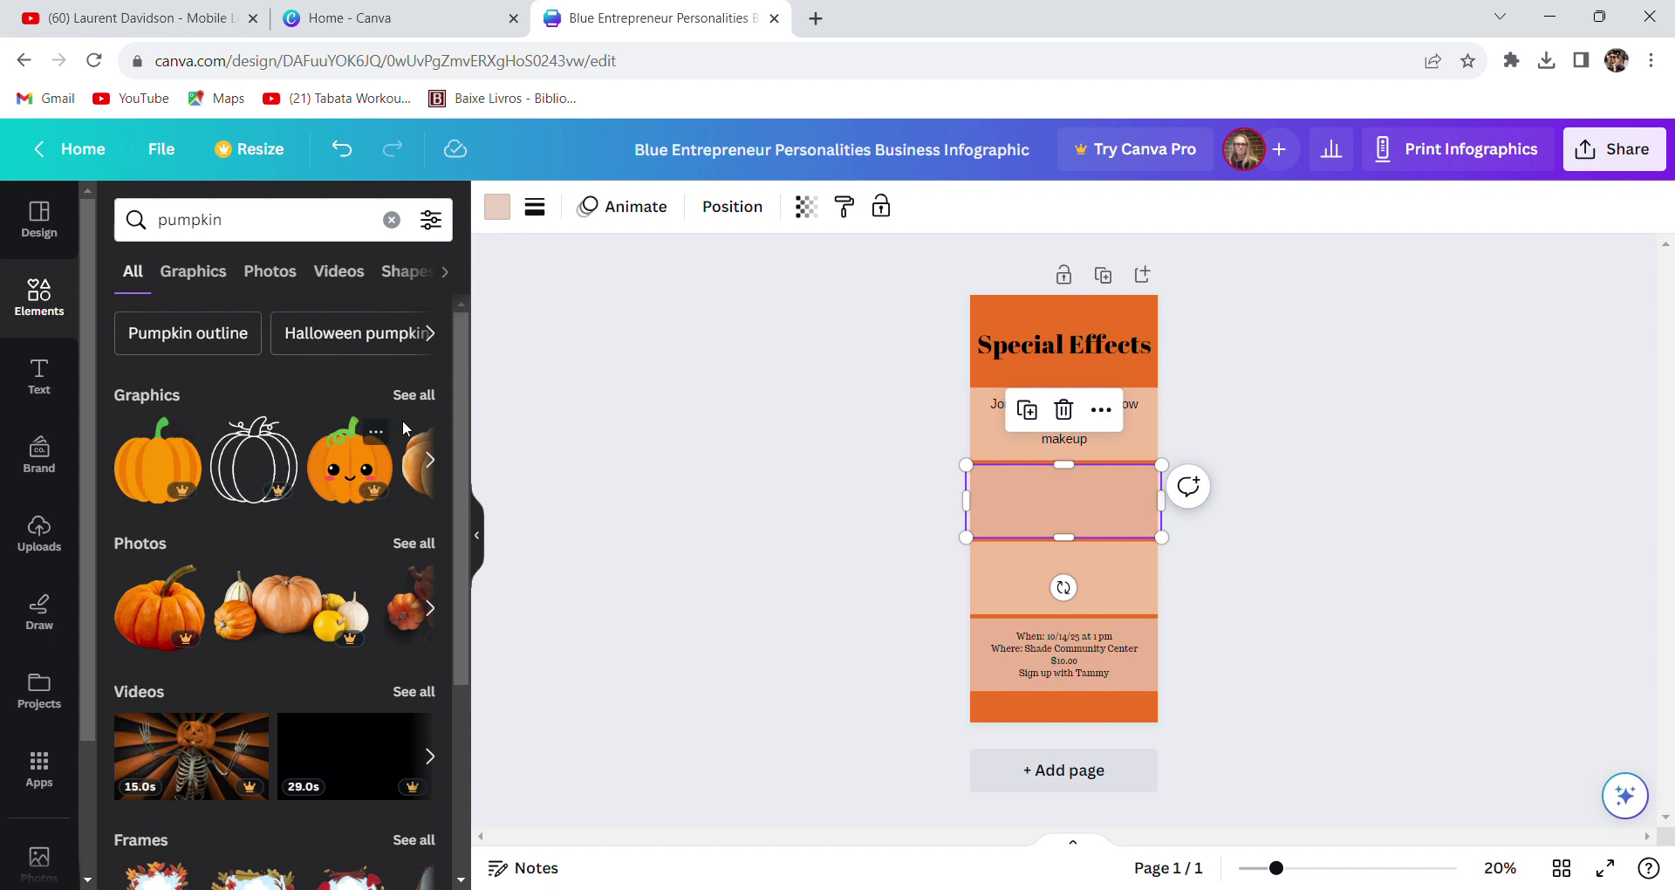
drag(467, 424, 479, 795)
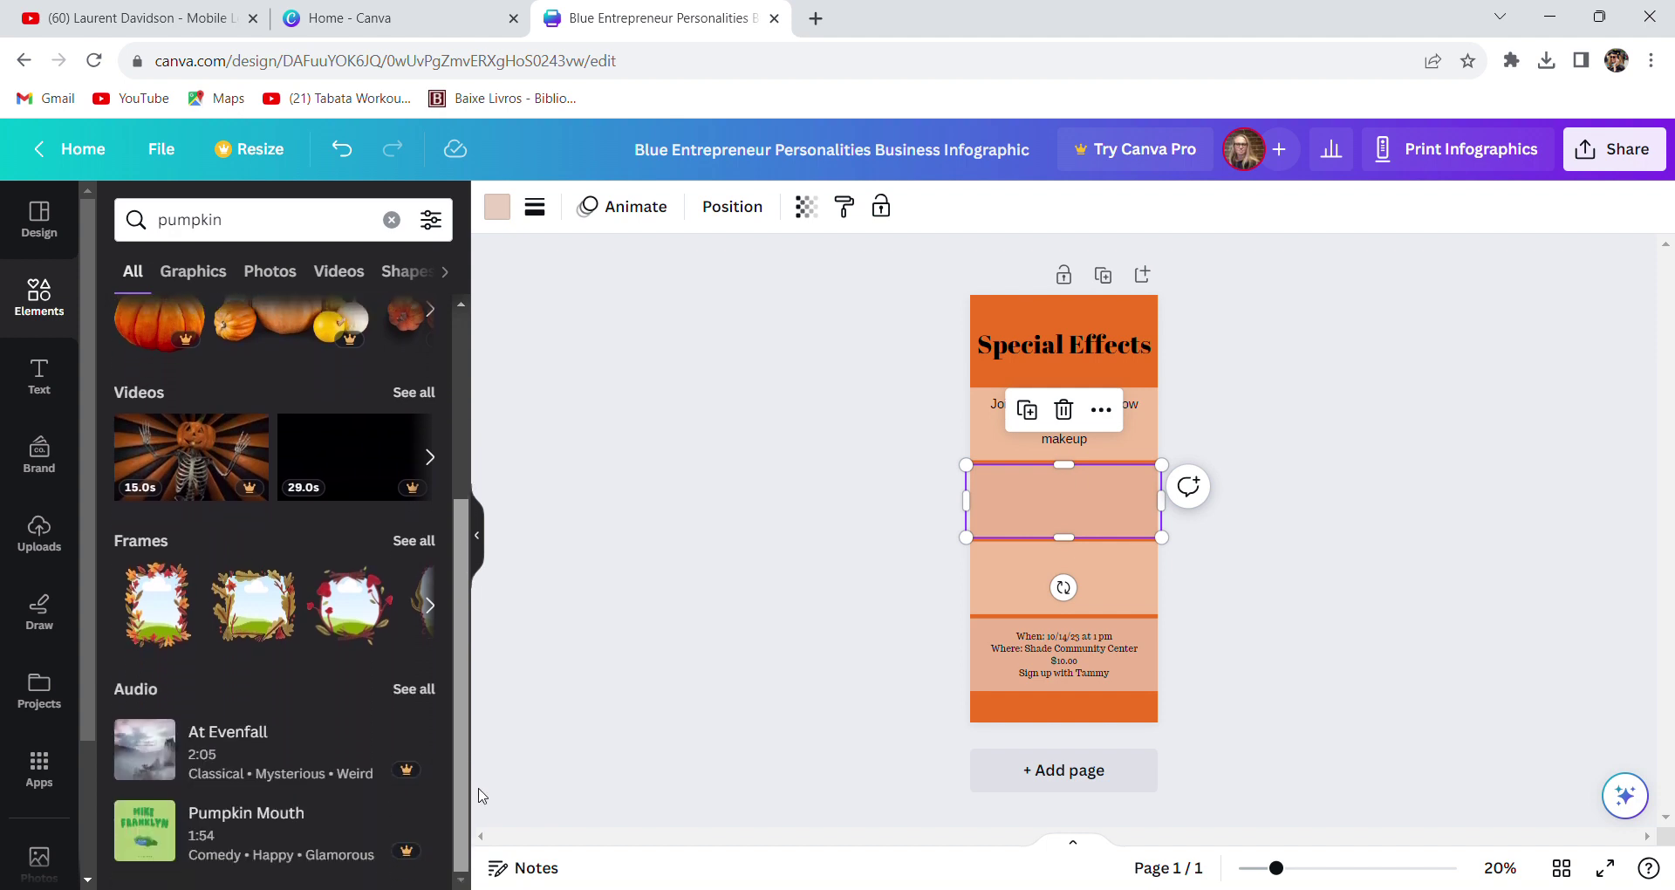
click(476, 678)
scroll(437, 335, up, 5)
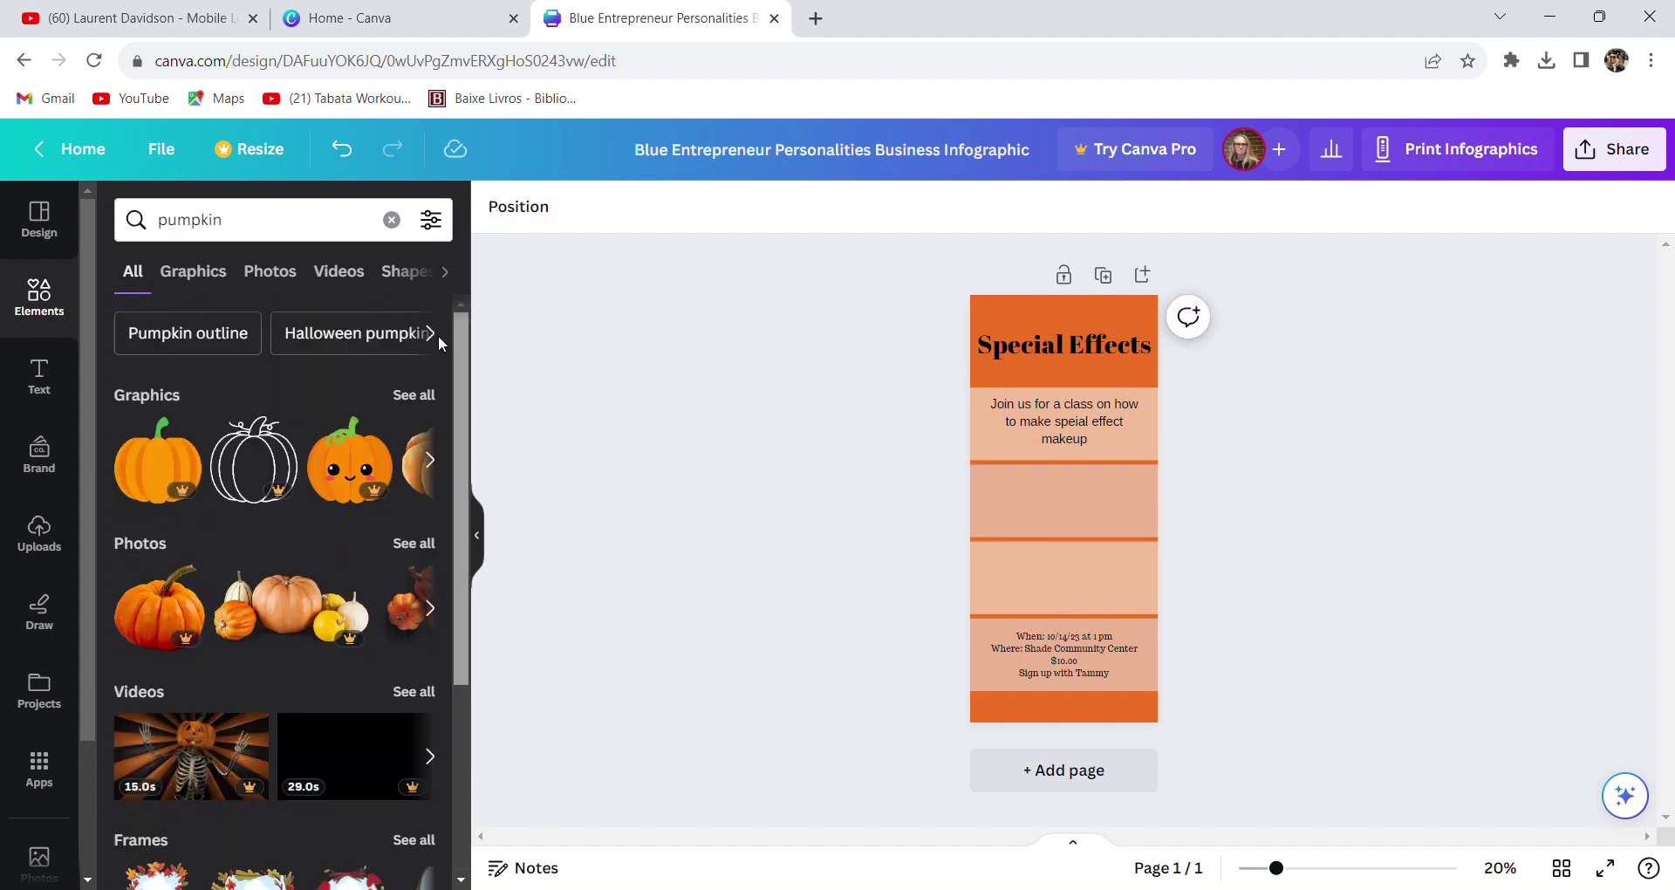
click(210, 276)
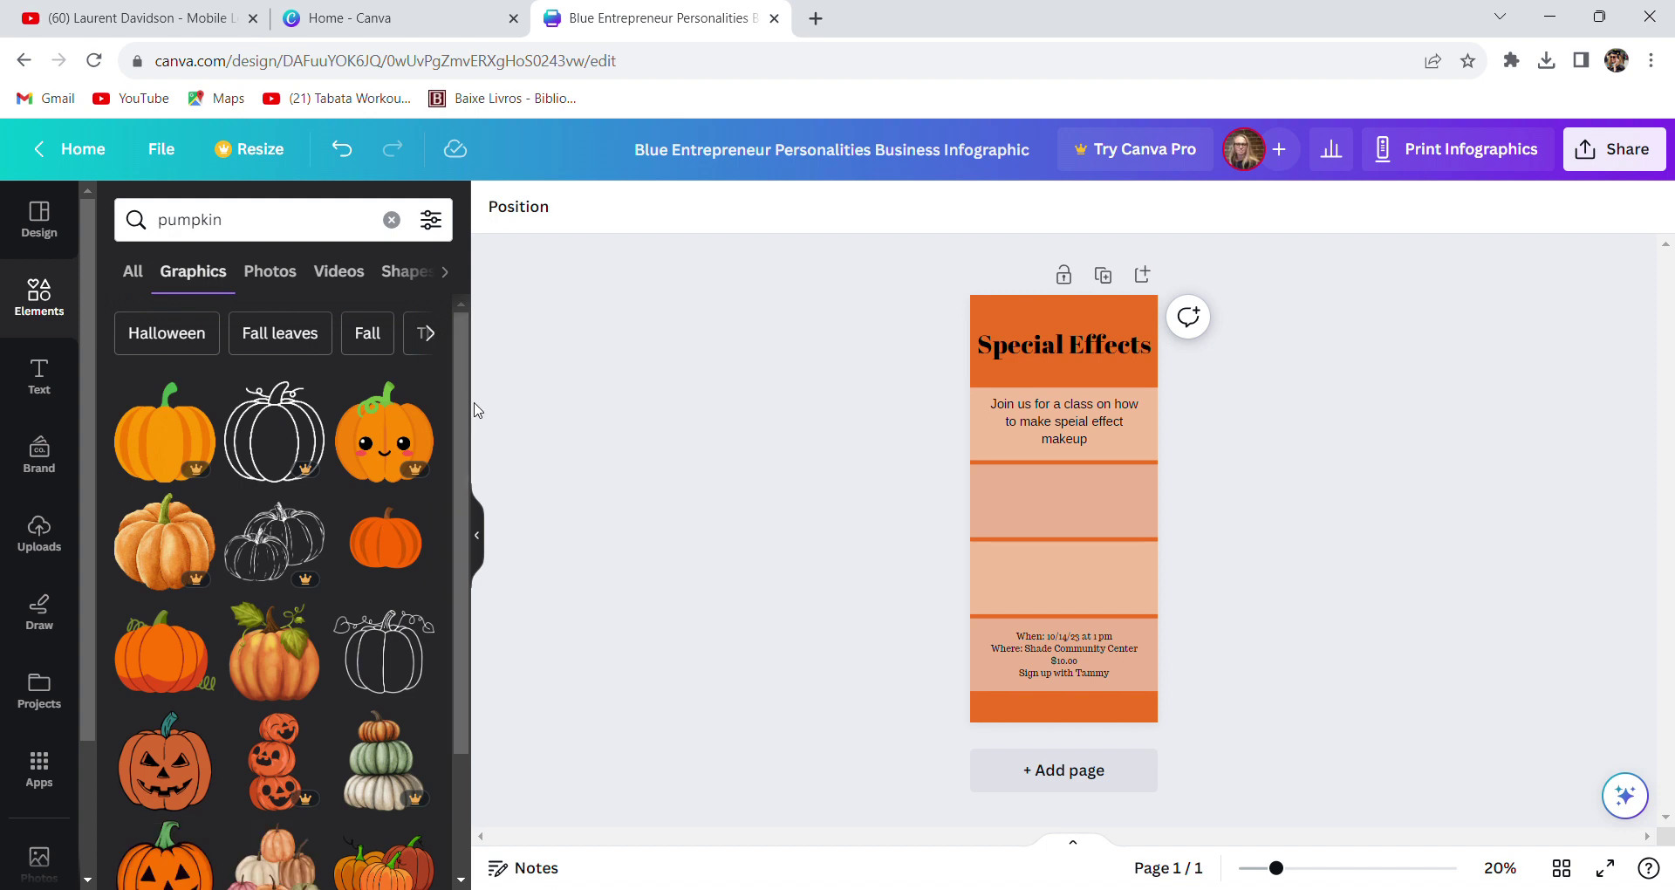
scroll(462, 480, down, 2)
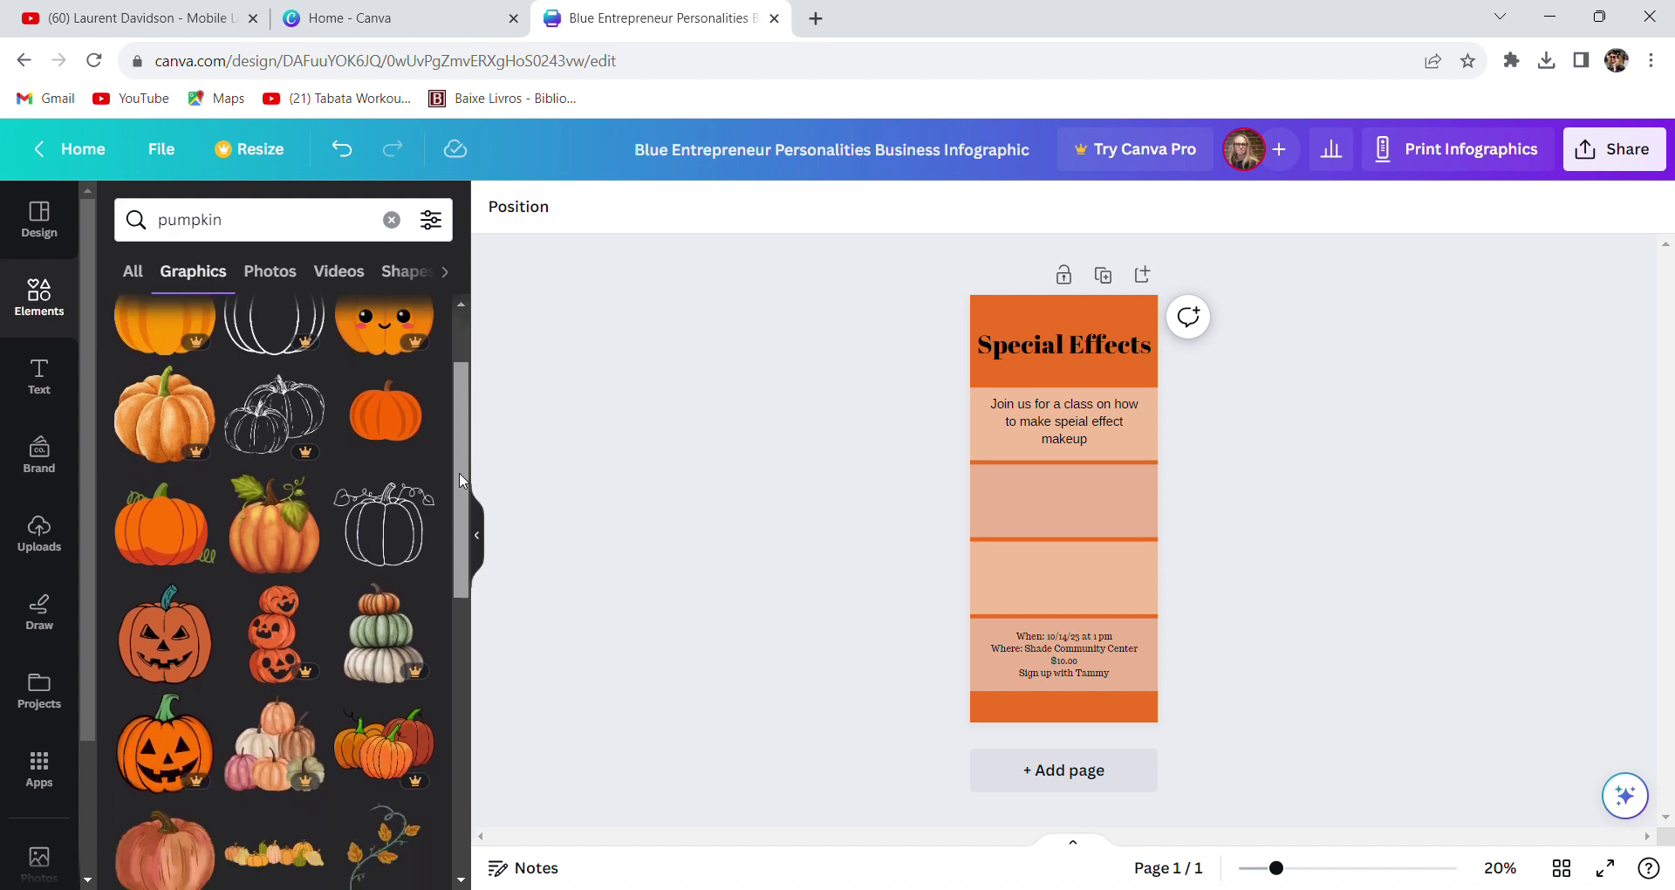
click(259, 521)
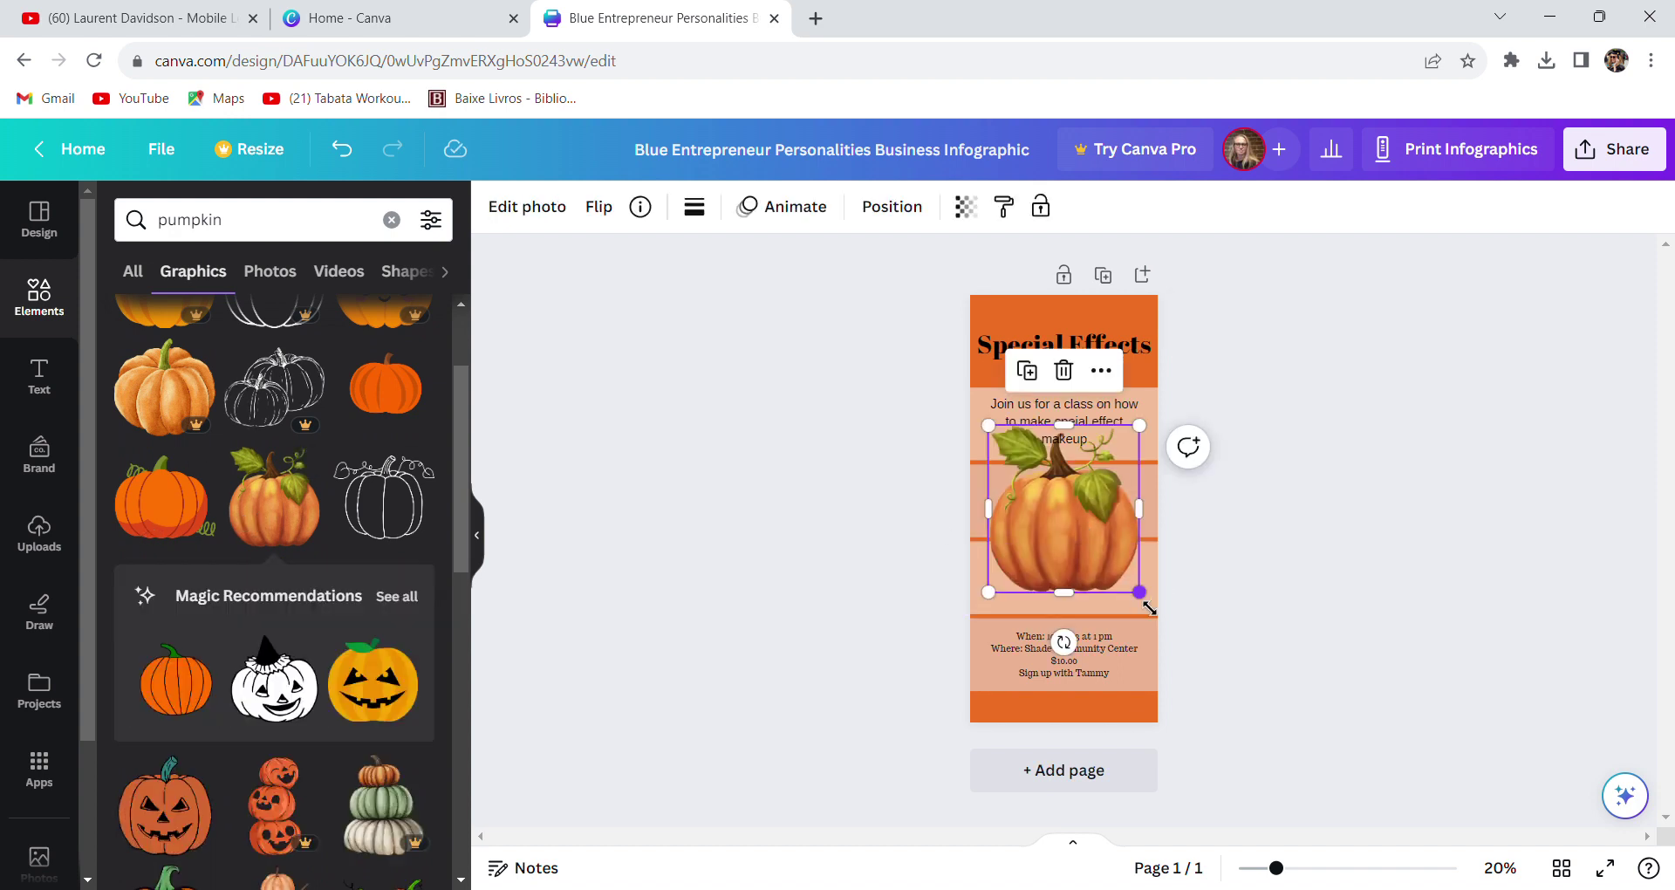
drag(1148, 605, 1029, 421)
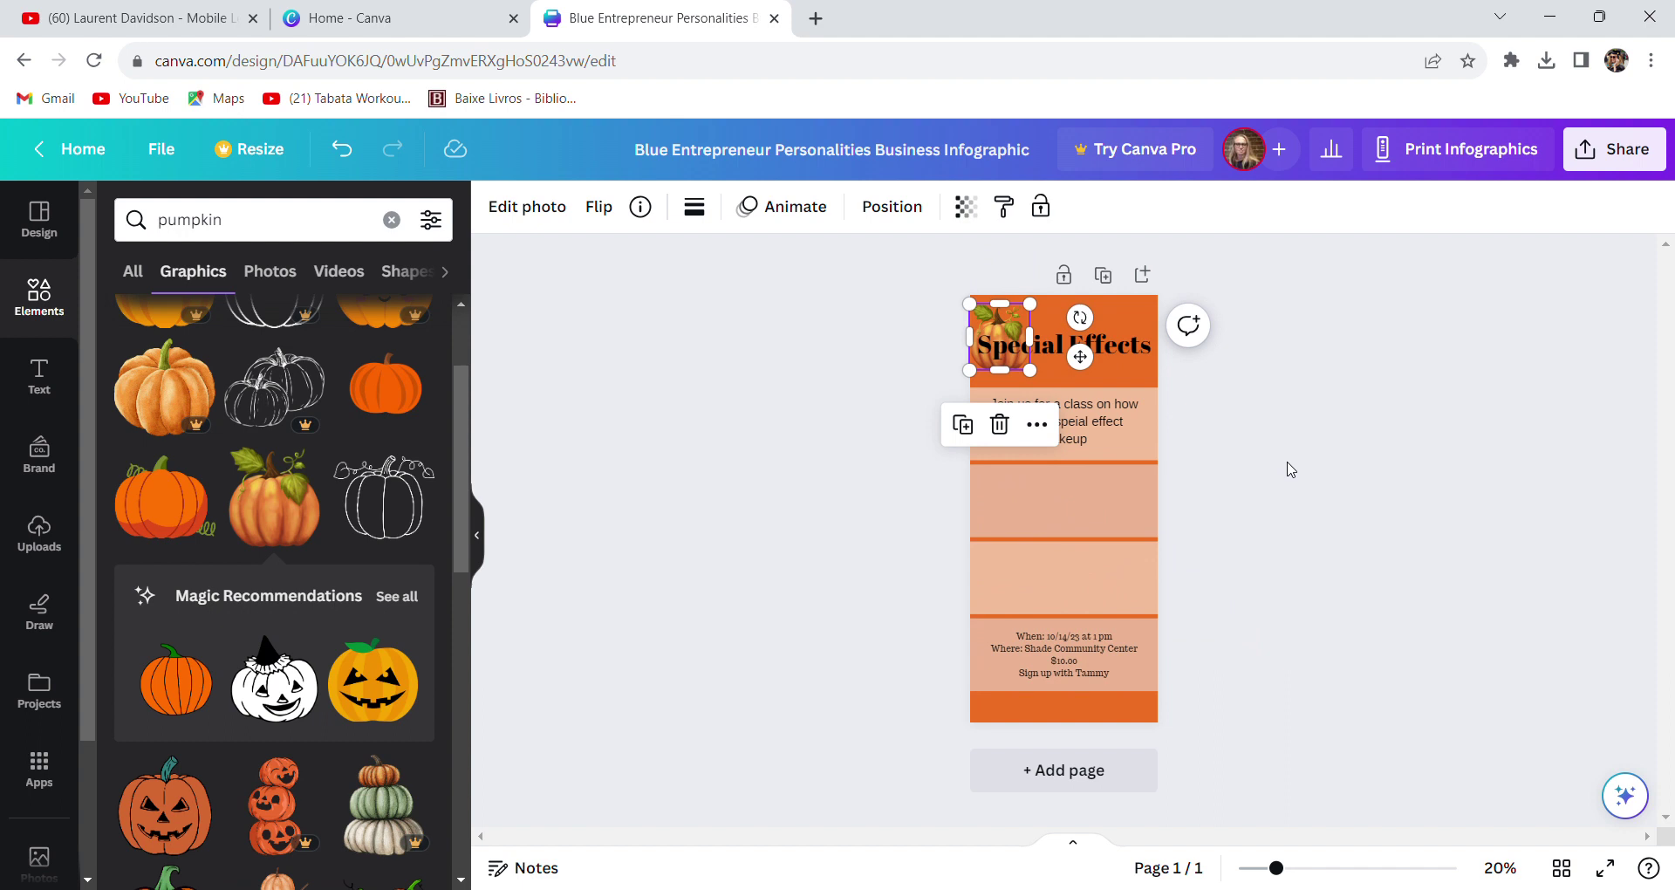
Add the carved jack-o'-lantern graphic with the green stem and shrink it into the left end of the orange band below the event details
click(151, 836)
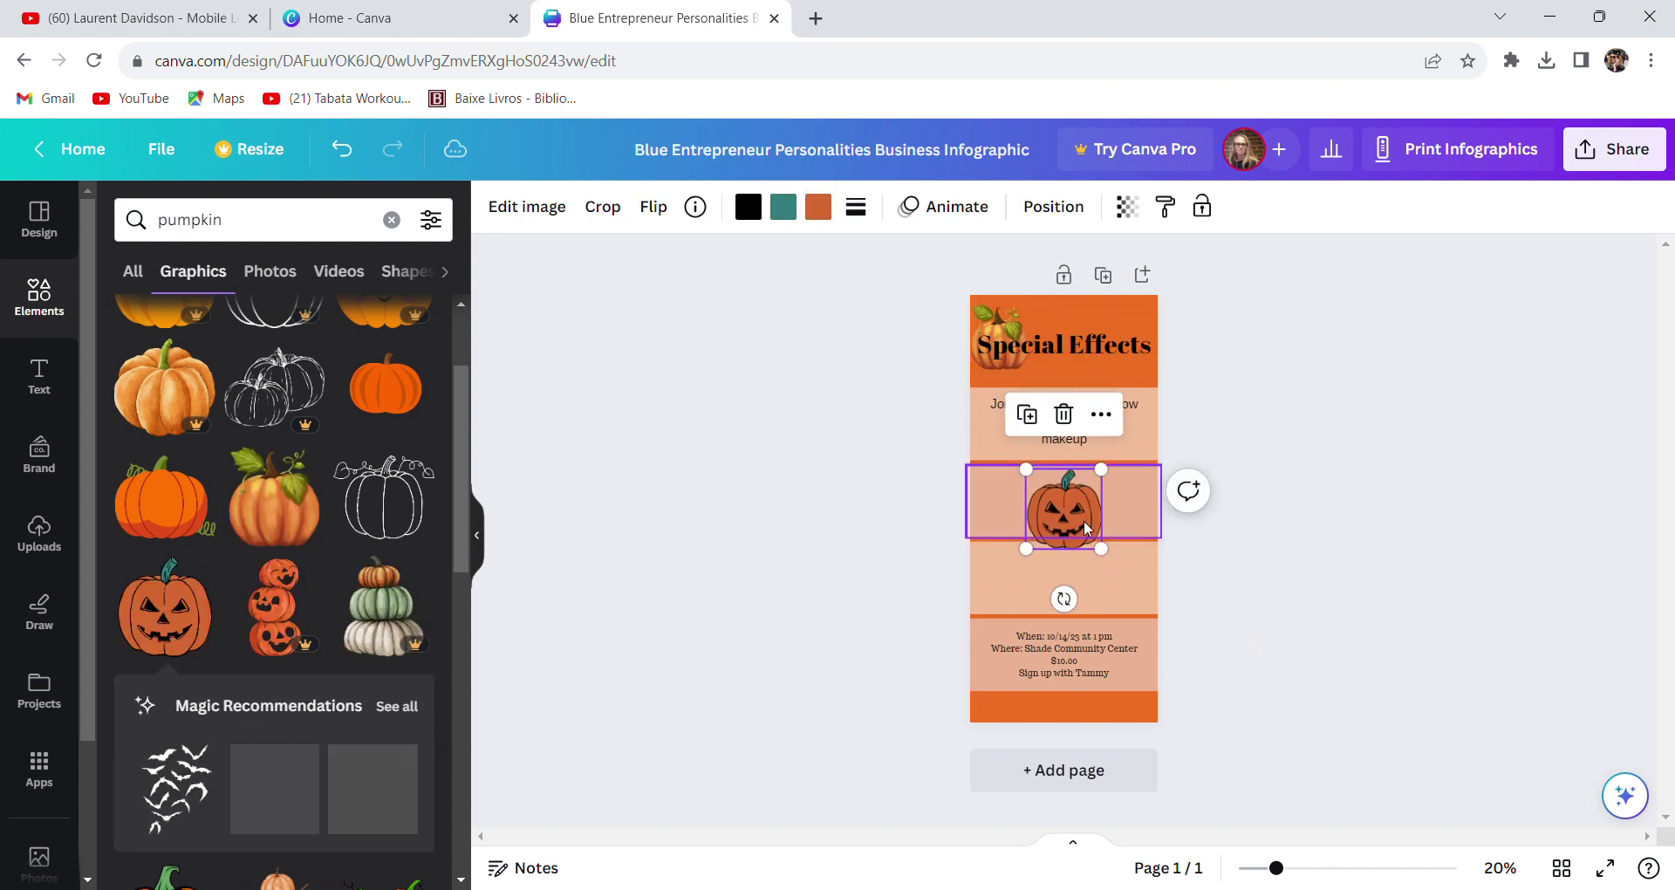
drag(1086, 523, 1049, 680)
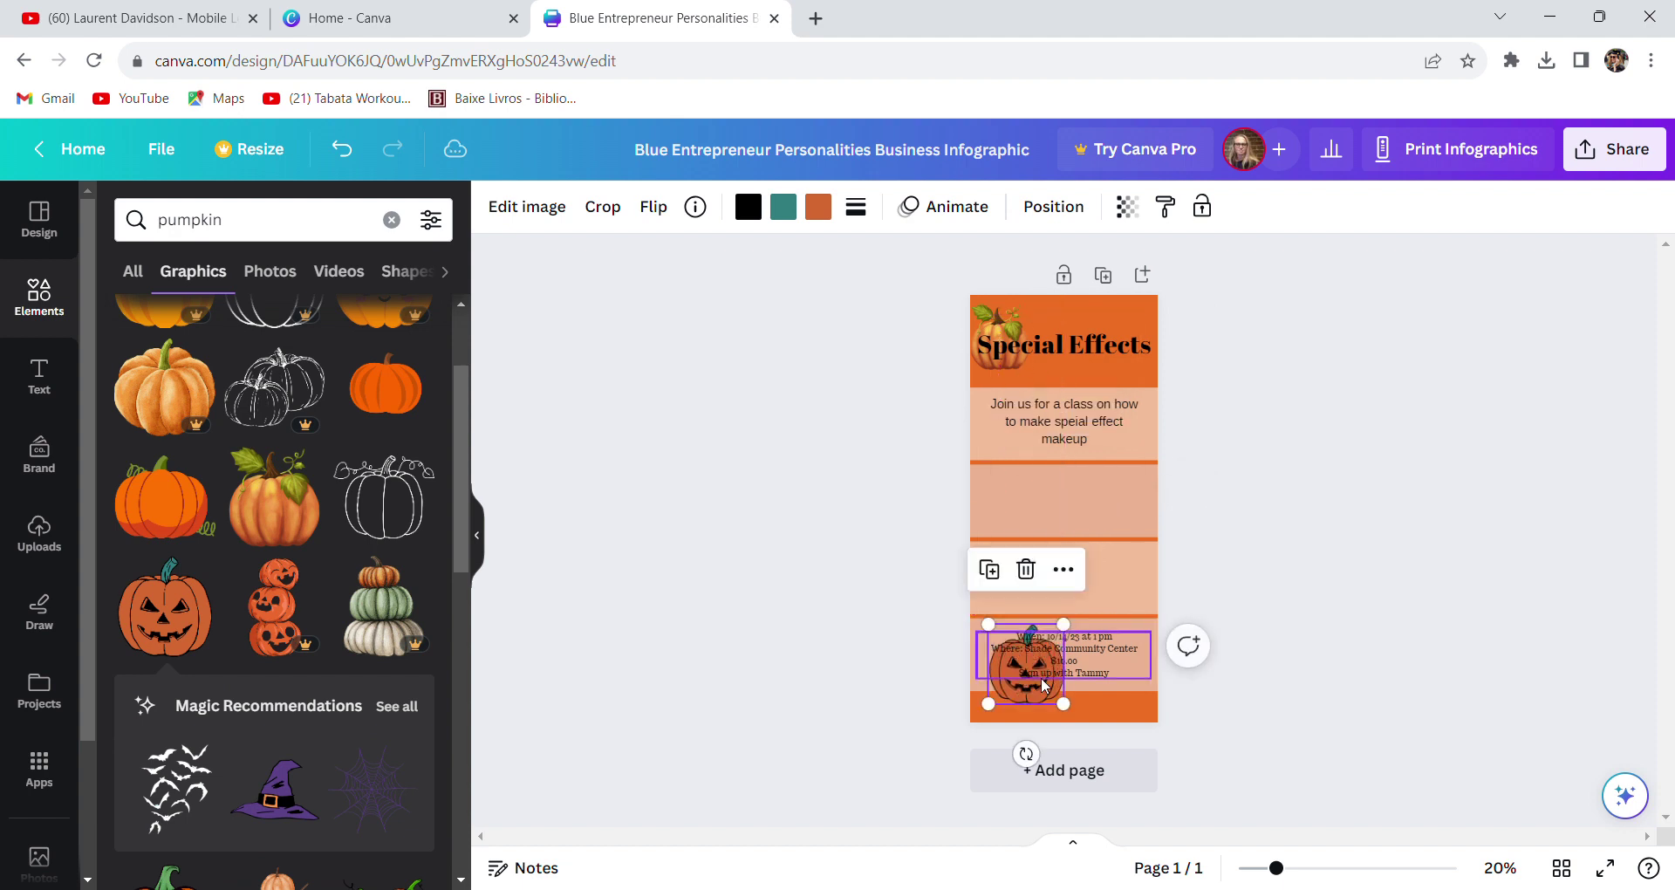
click(1066, 639)
click(1044, 695)
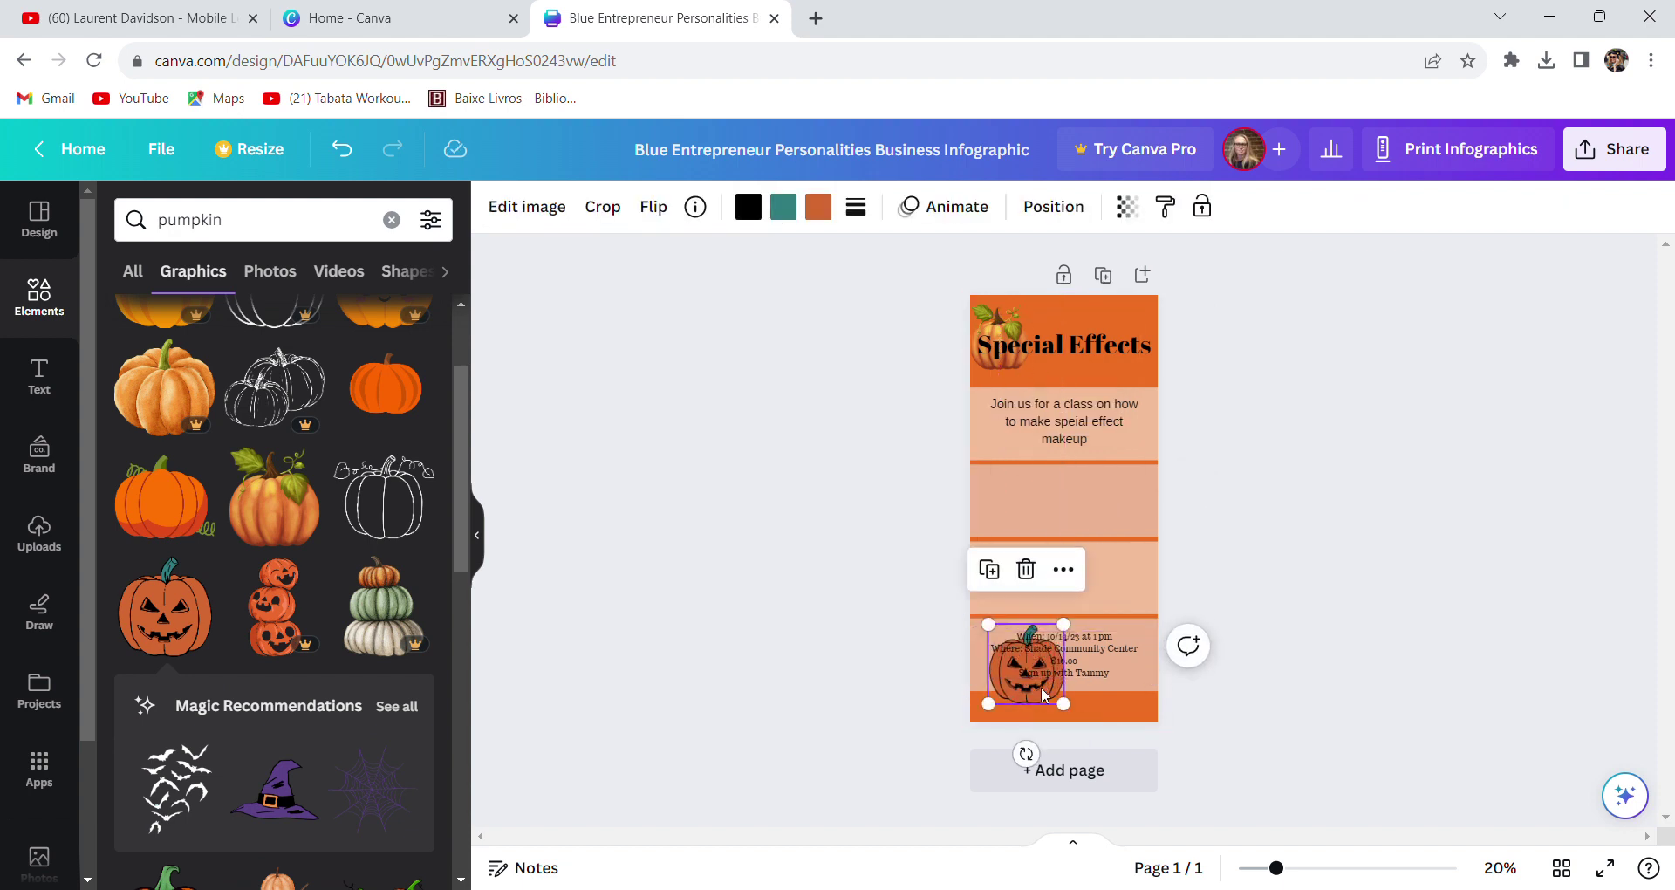
drag(1063, 703, 1024, 783)
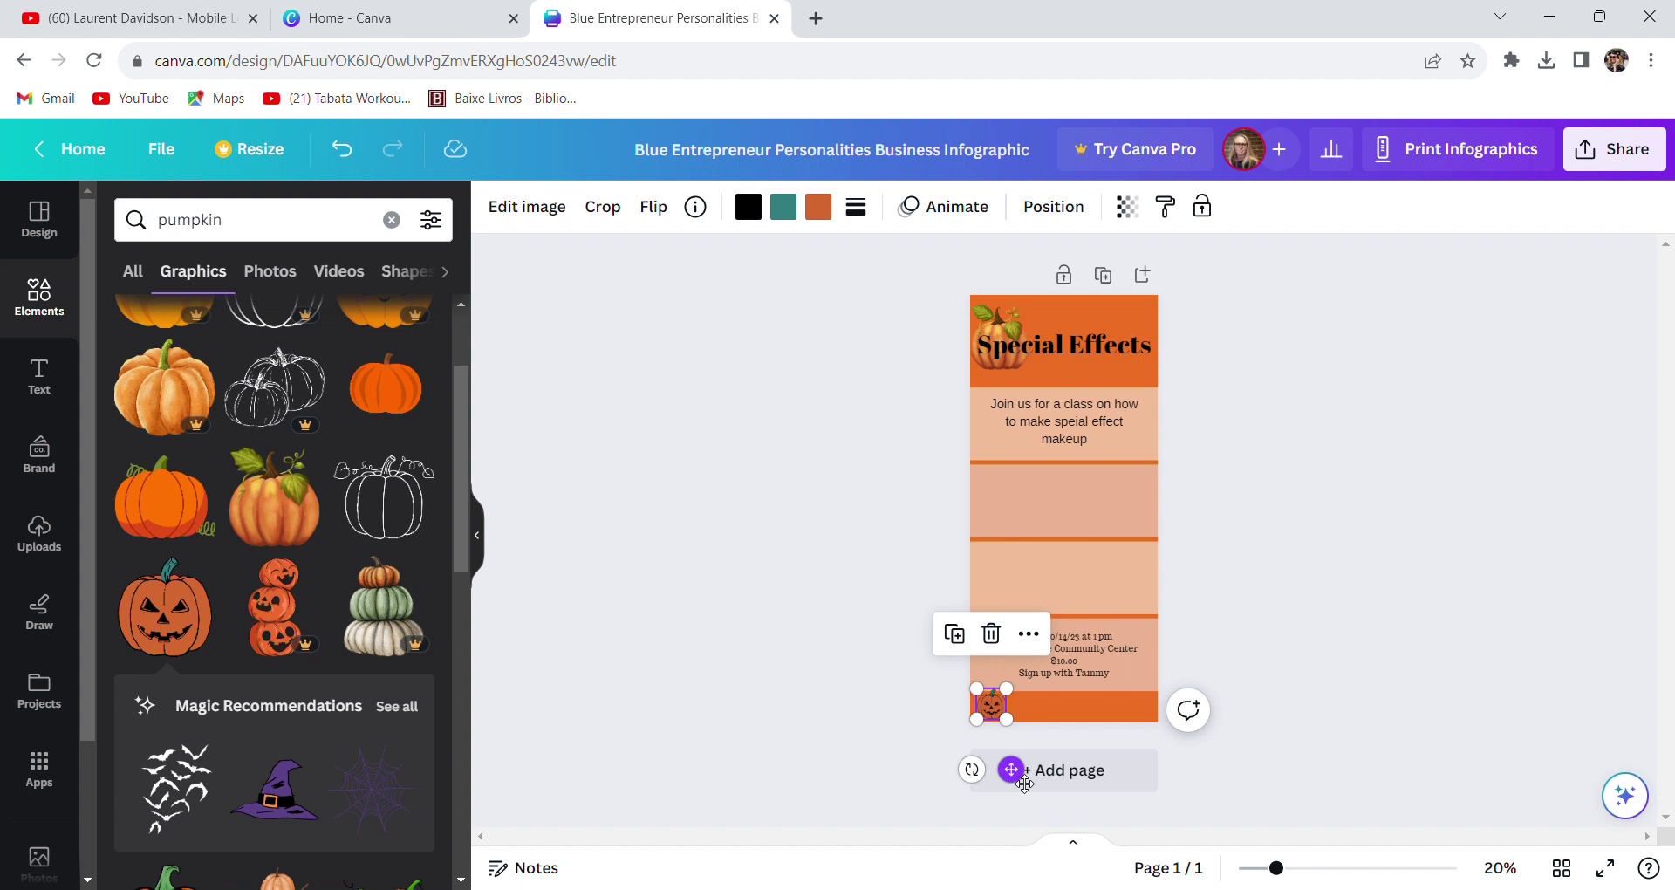
Duplicate the small jack-o'-lantern four times to form an evenly spaced row of five across the lower orange band
click(956, 634)
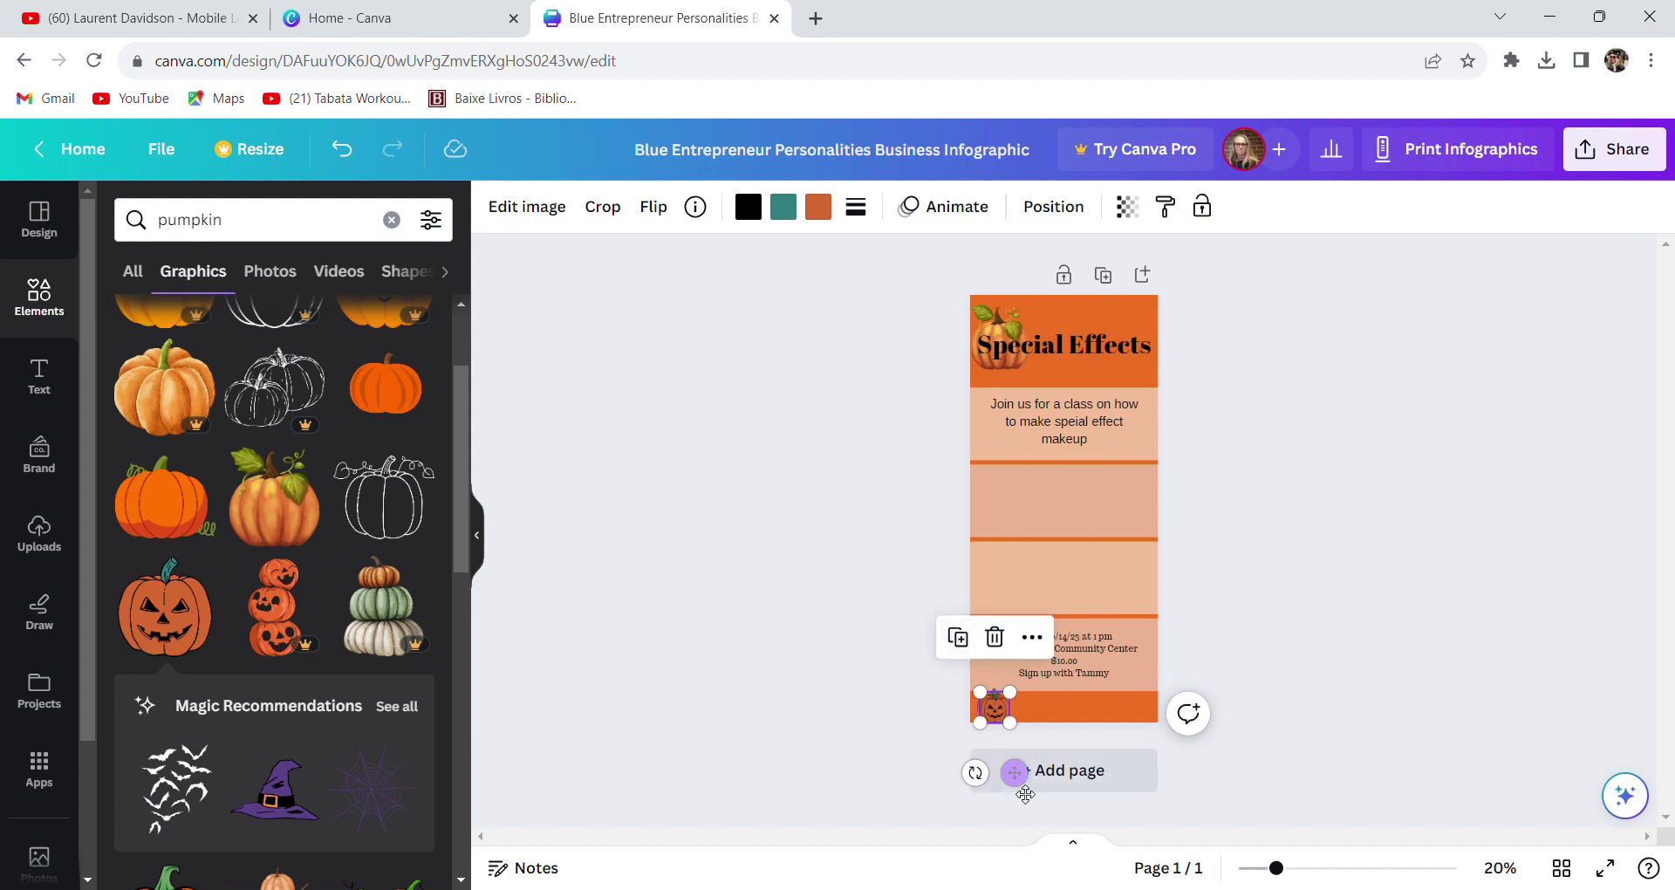
drag(1024, 794, 1058, 786)
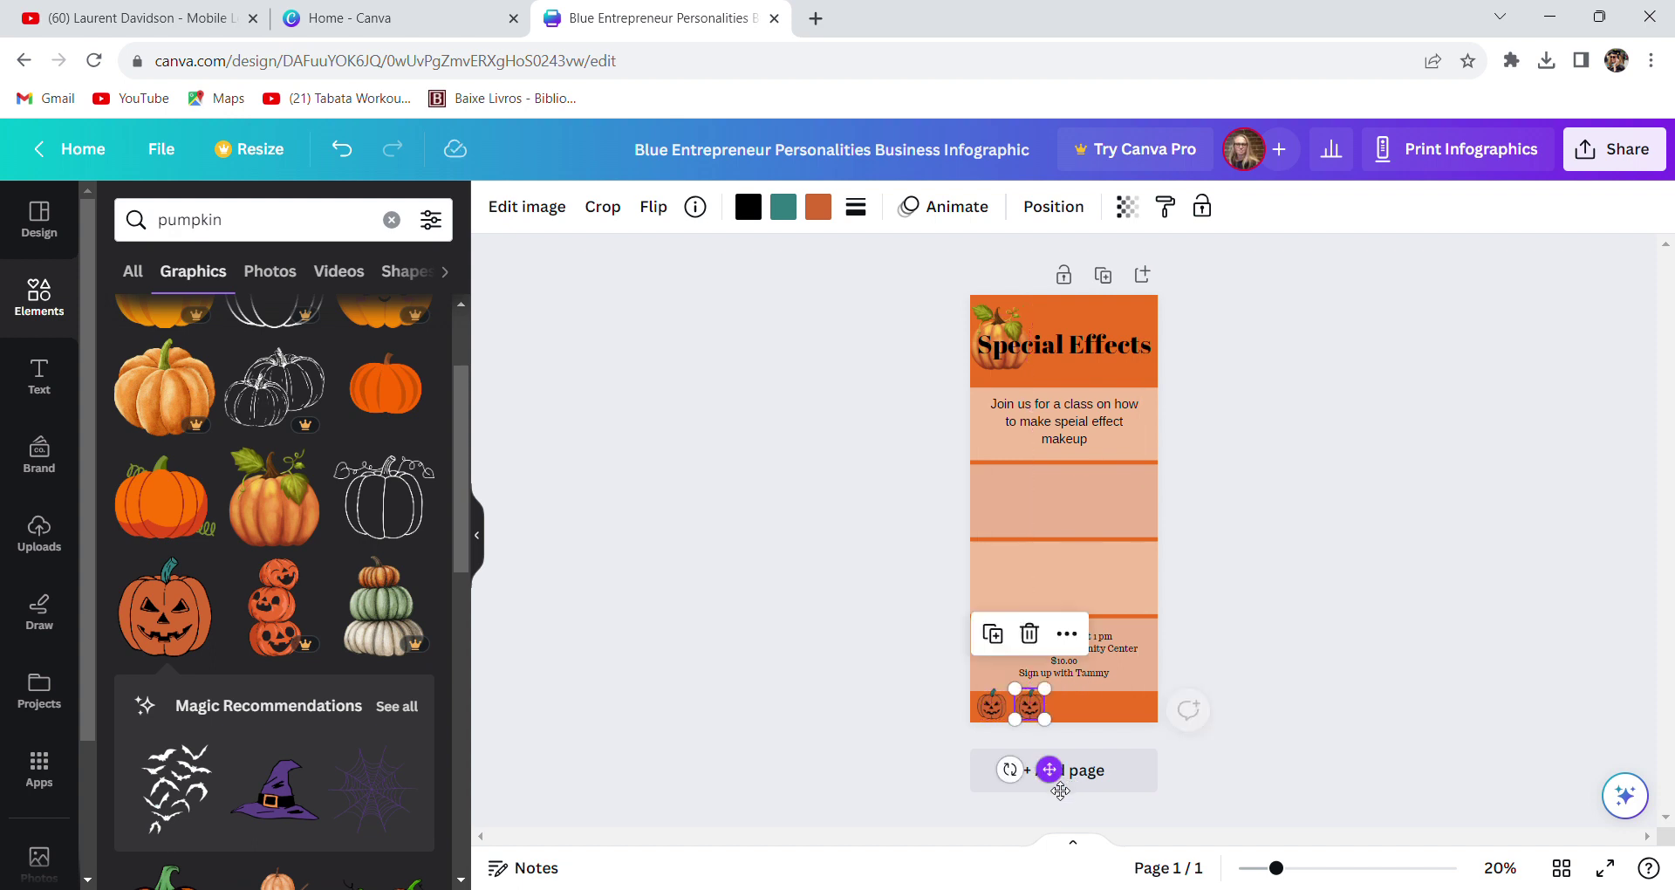
click(992, 634)
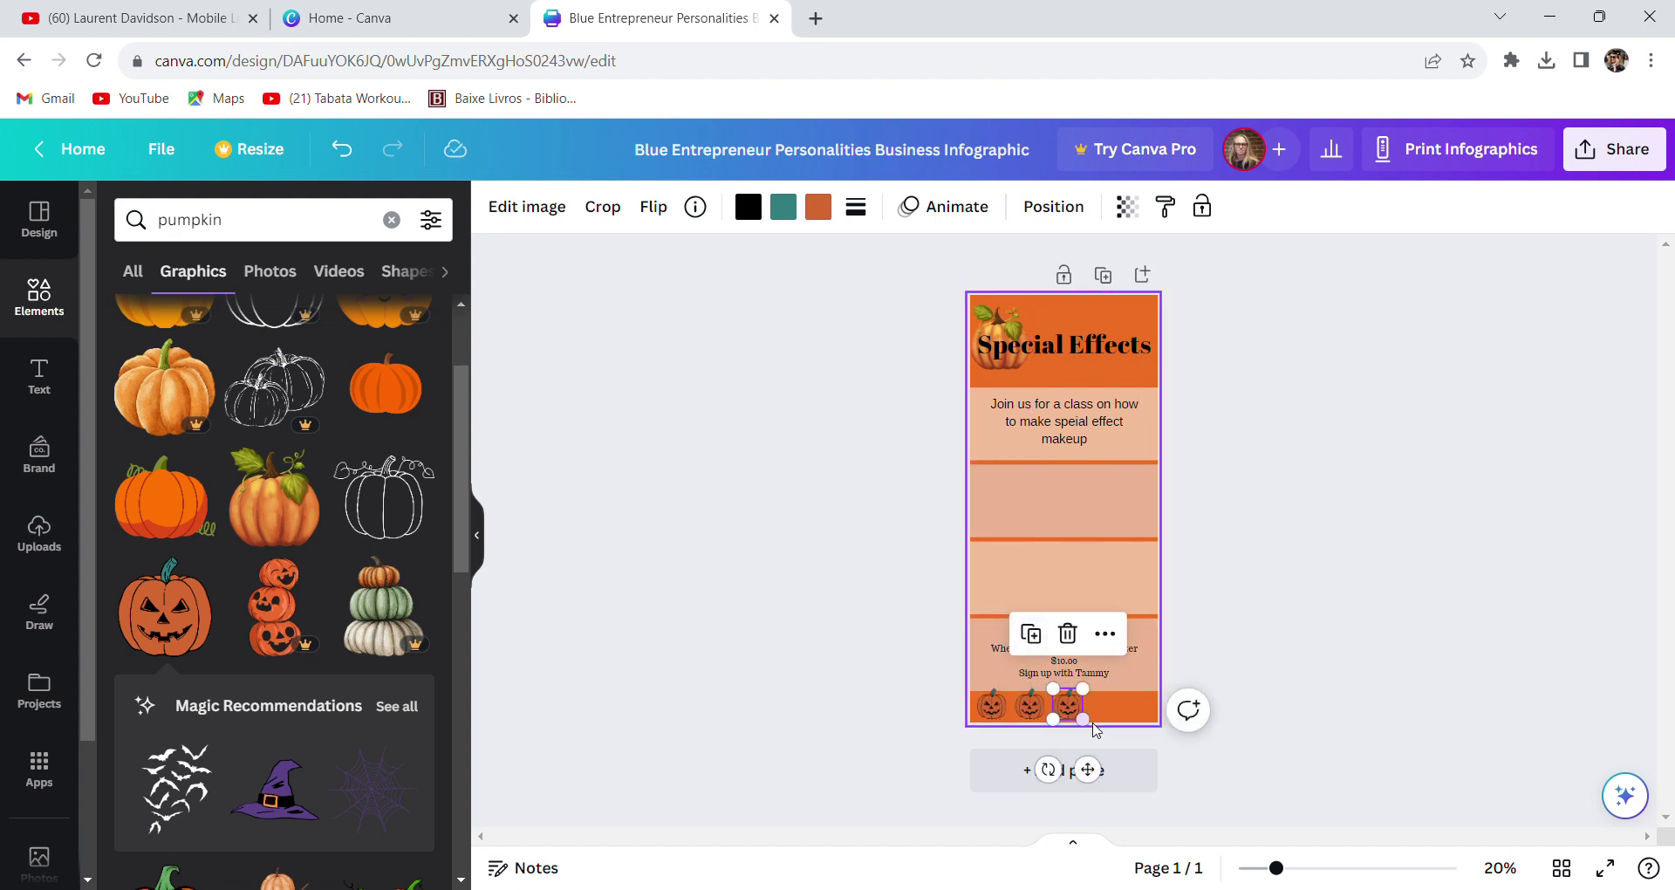
click(1034, 637)
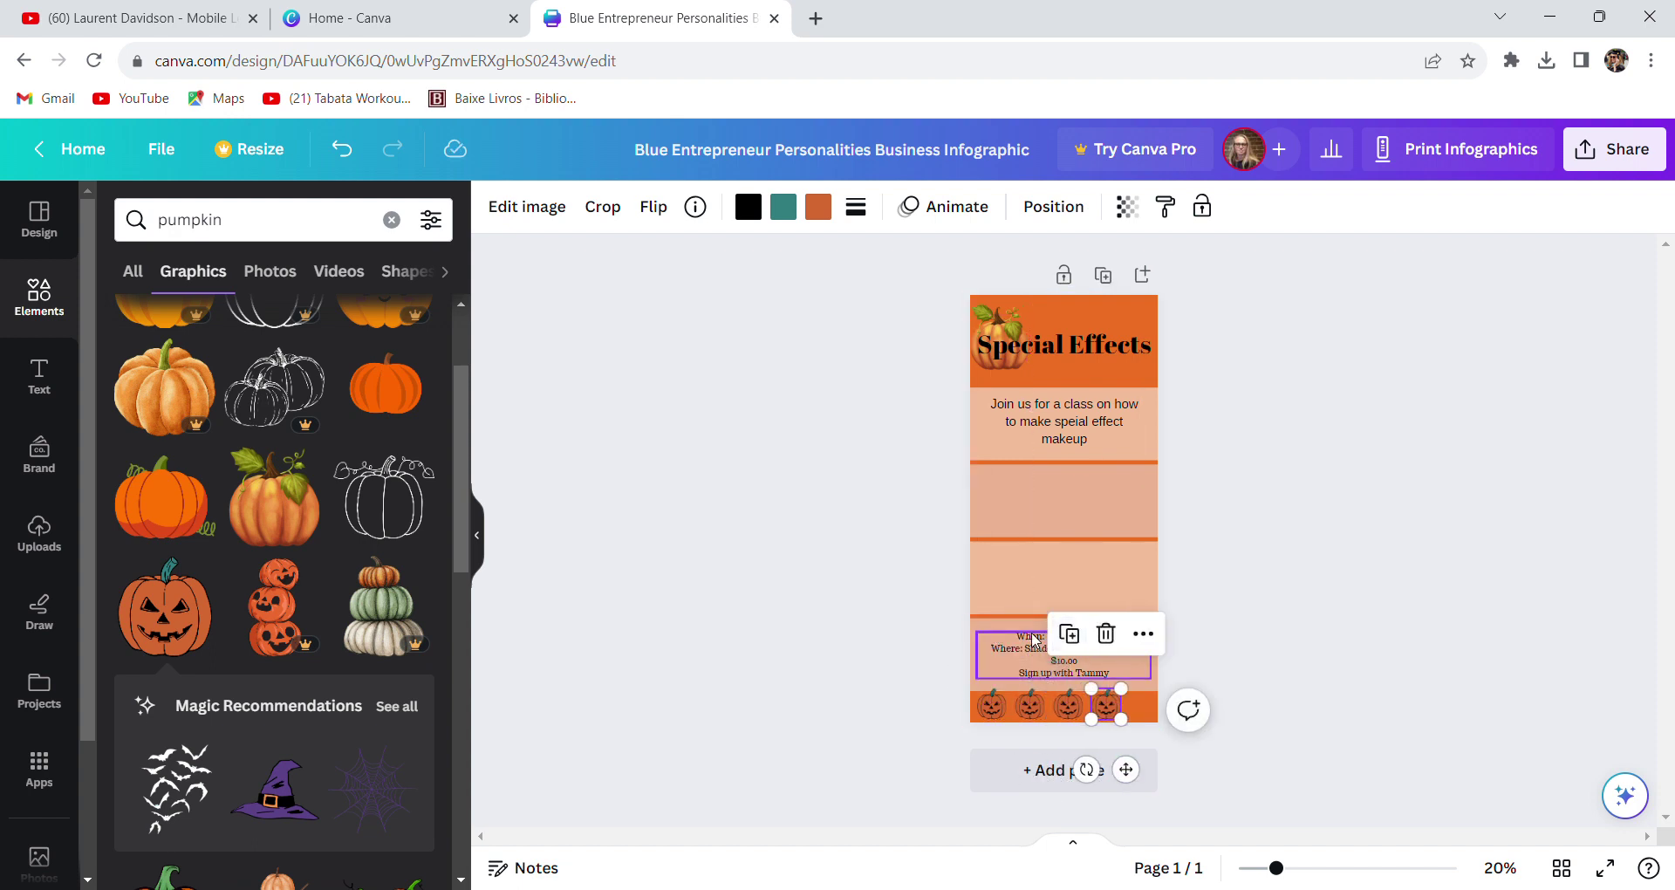
click(1068, 635)
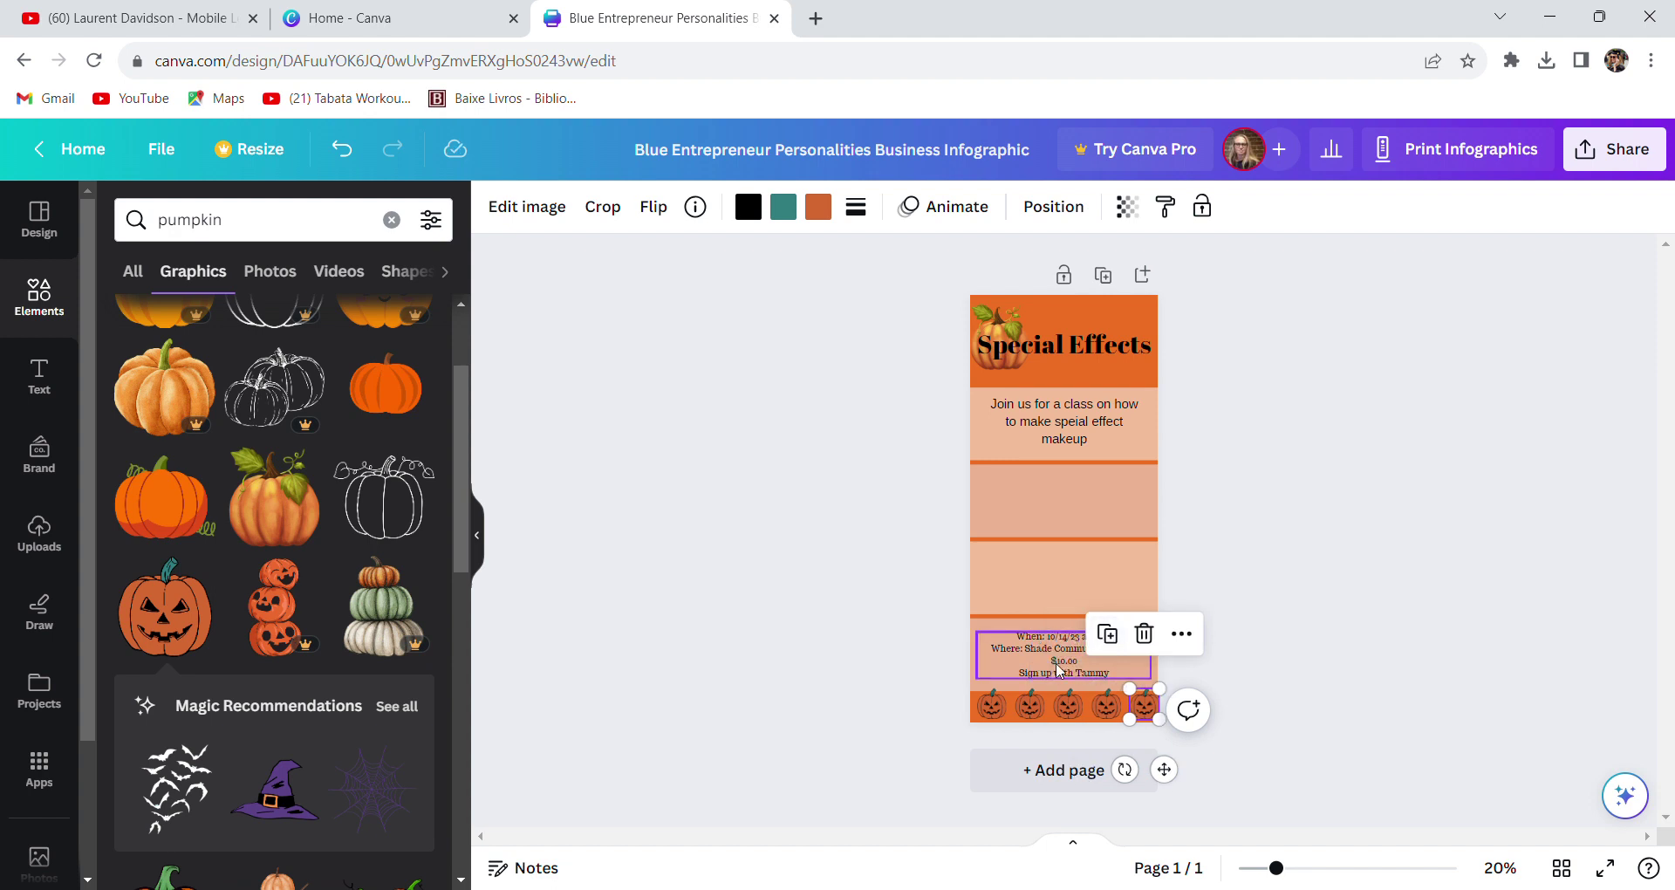
Rearrange the row of jack-o'-lanterns into a close pair at each end of the band and a single one in the centre
click(991, 704)
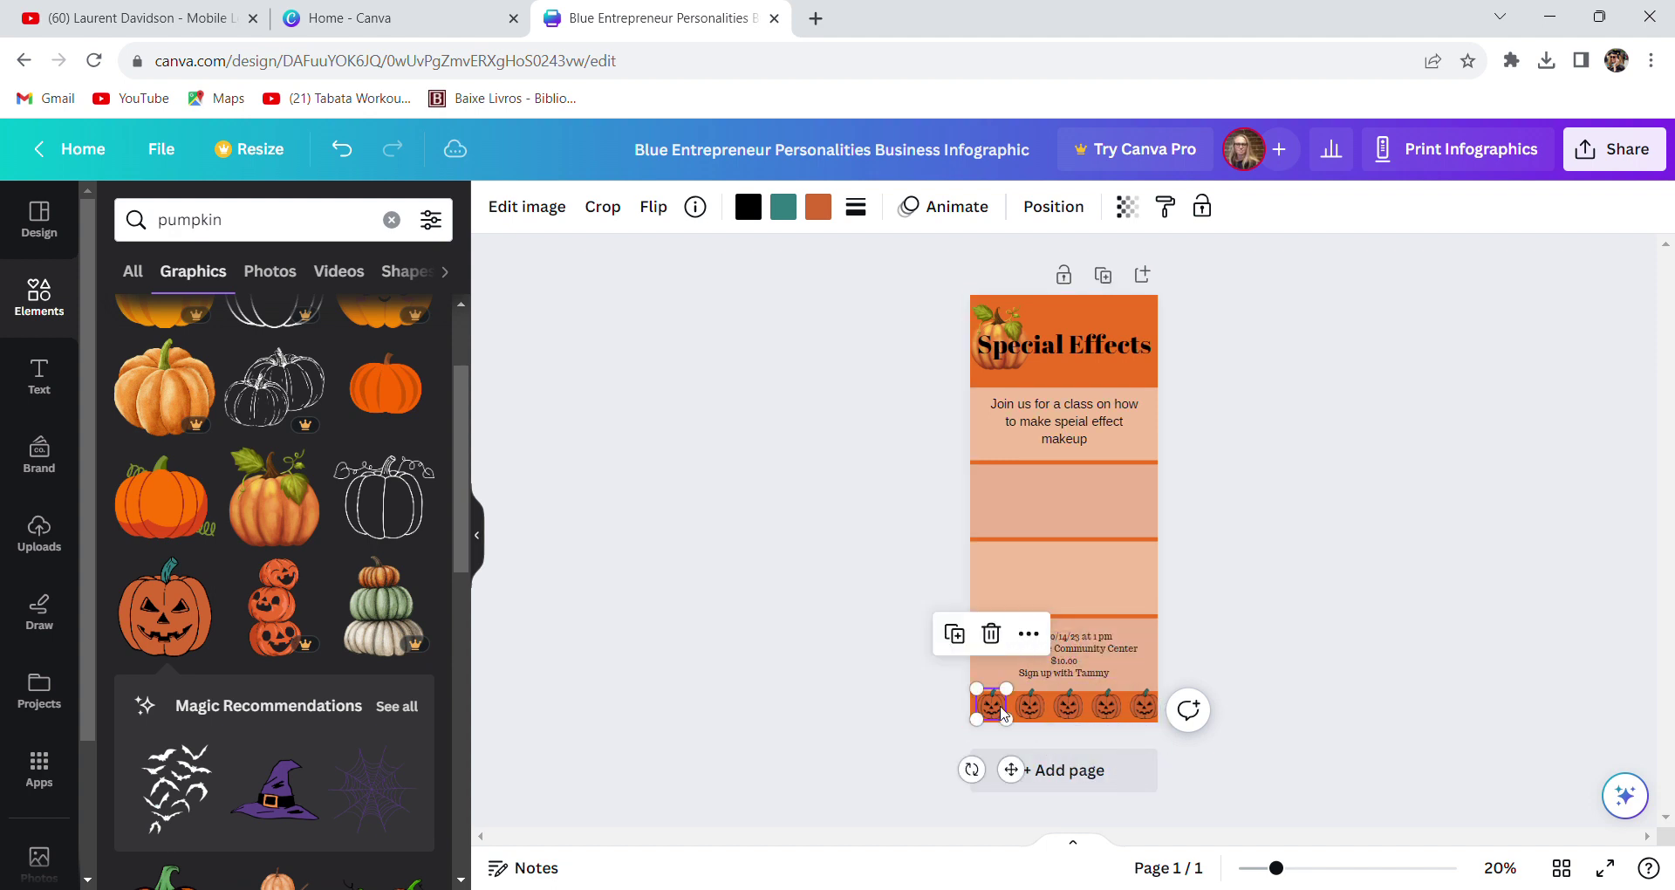
mouse_move(1003, 711)
mouse_down()
mouse_move(1026, 725)
mouse_move(1007, 726)
mouse_up()
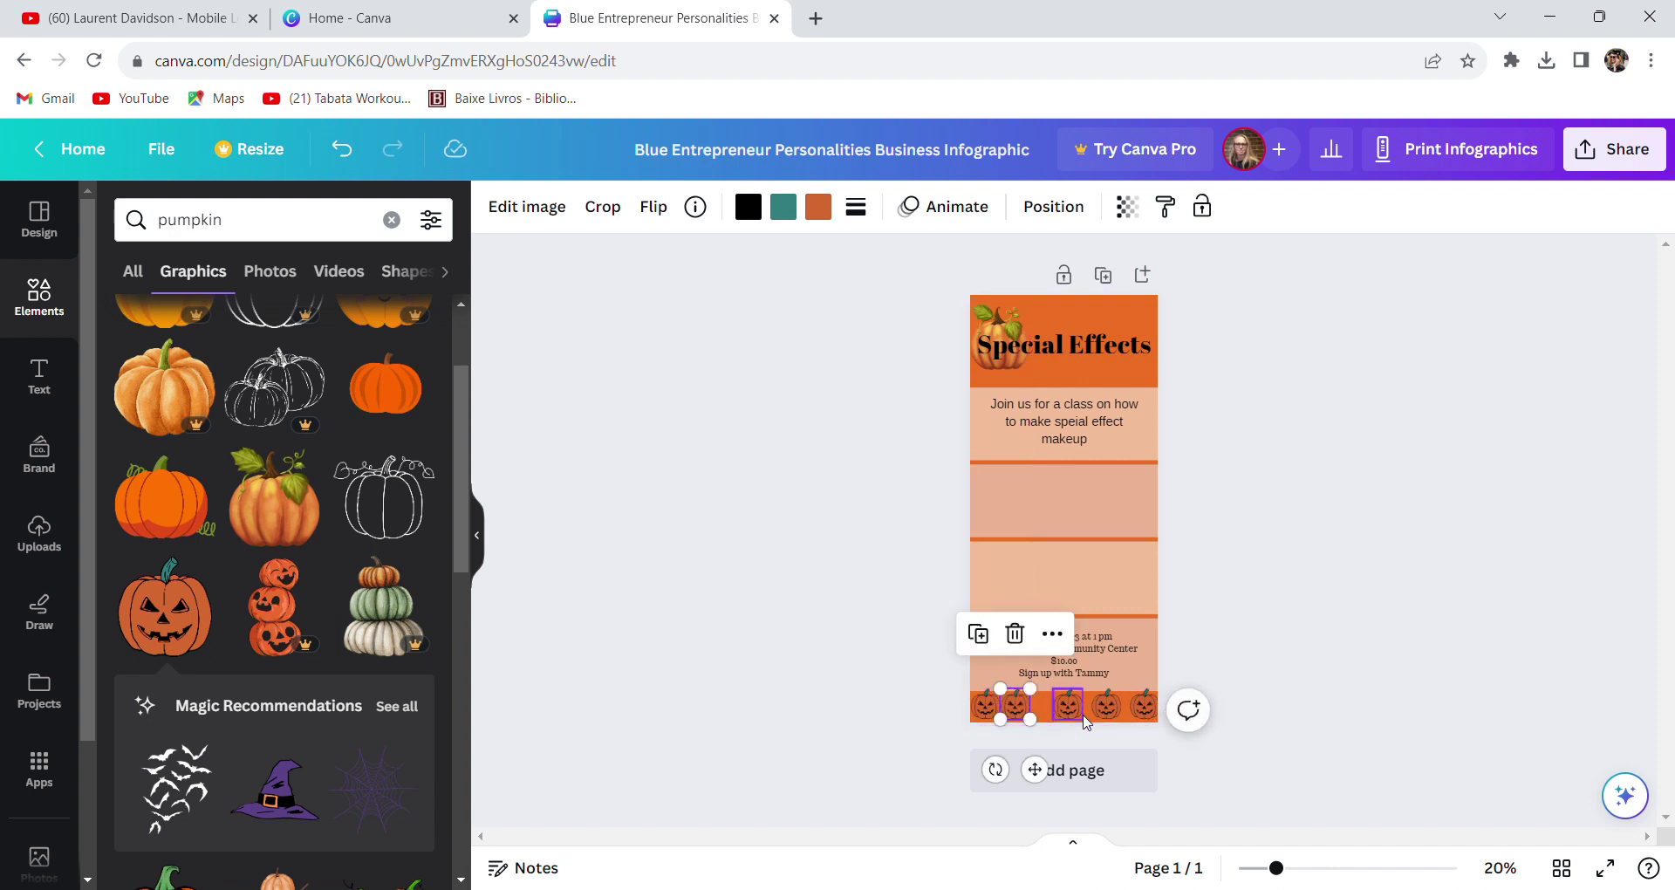
click(1145, 714)
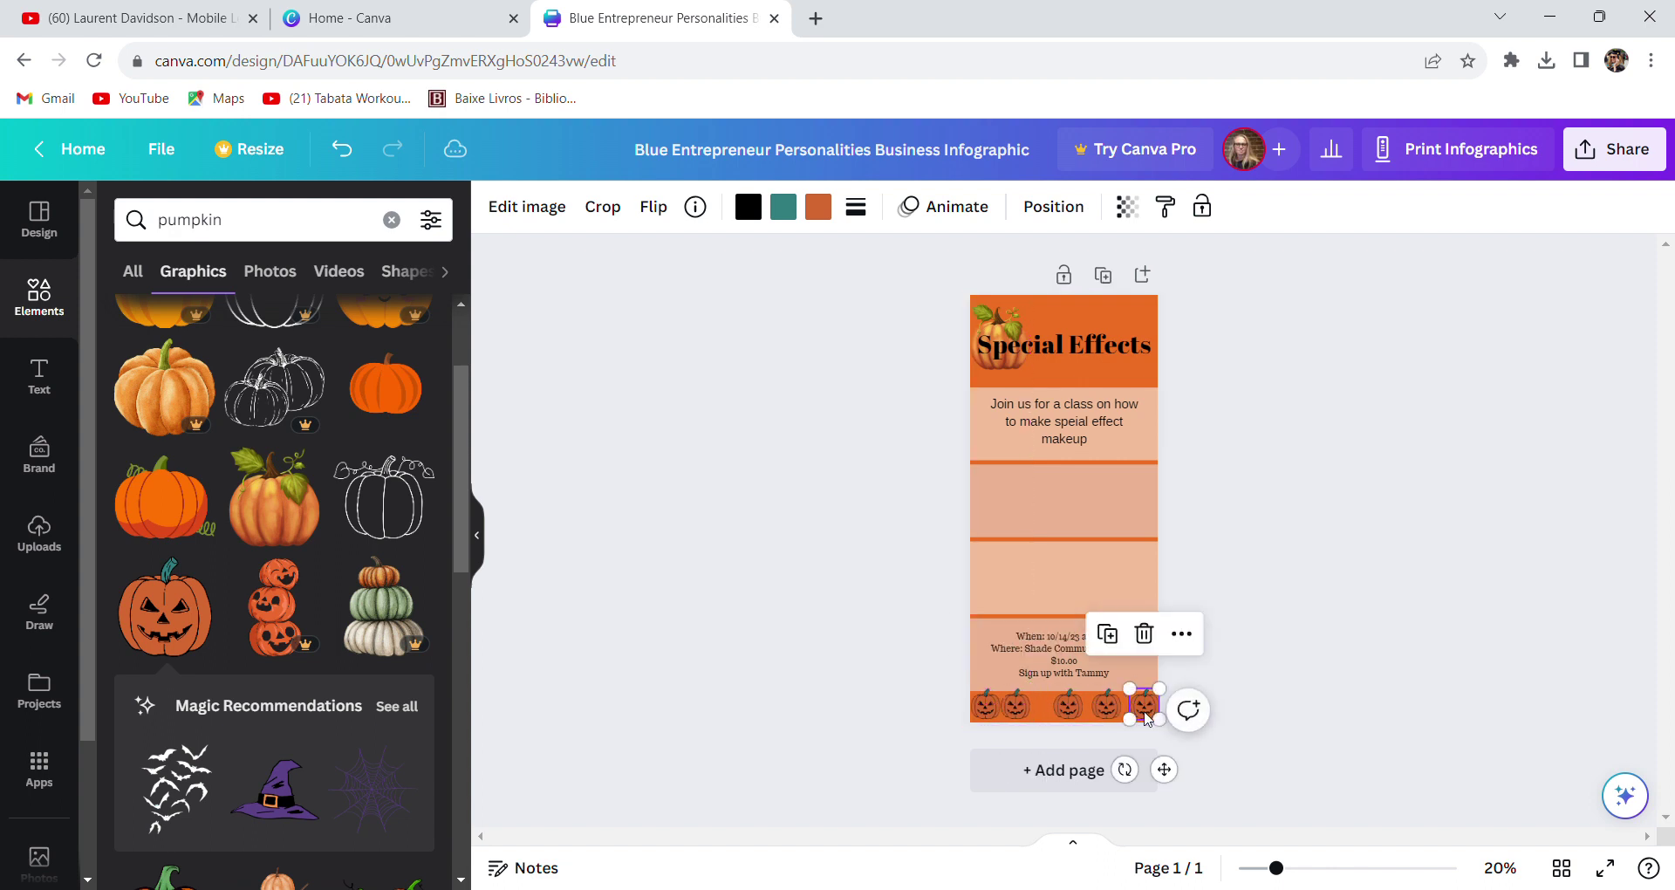
drag(1146, 717, 1121, 708)
click(1120, 717)
click(1347, 649)
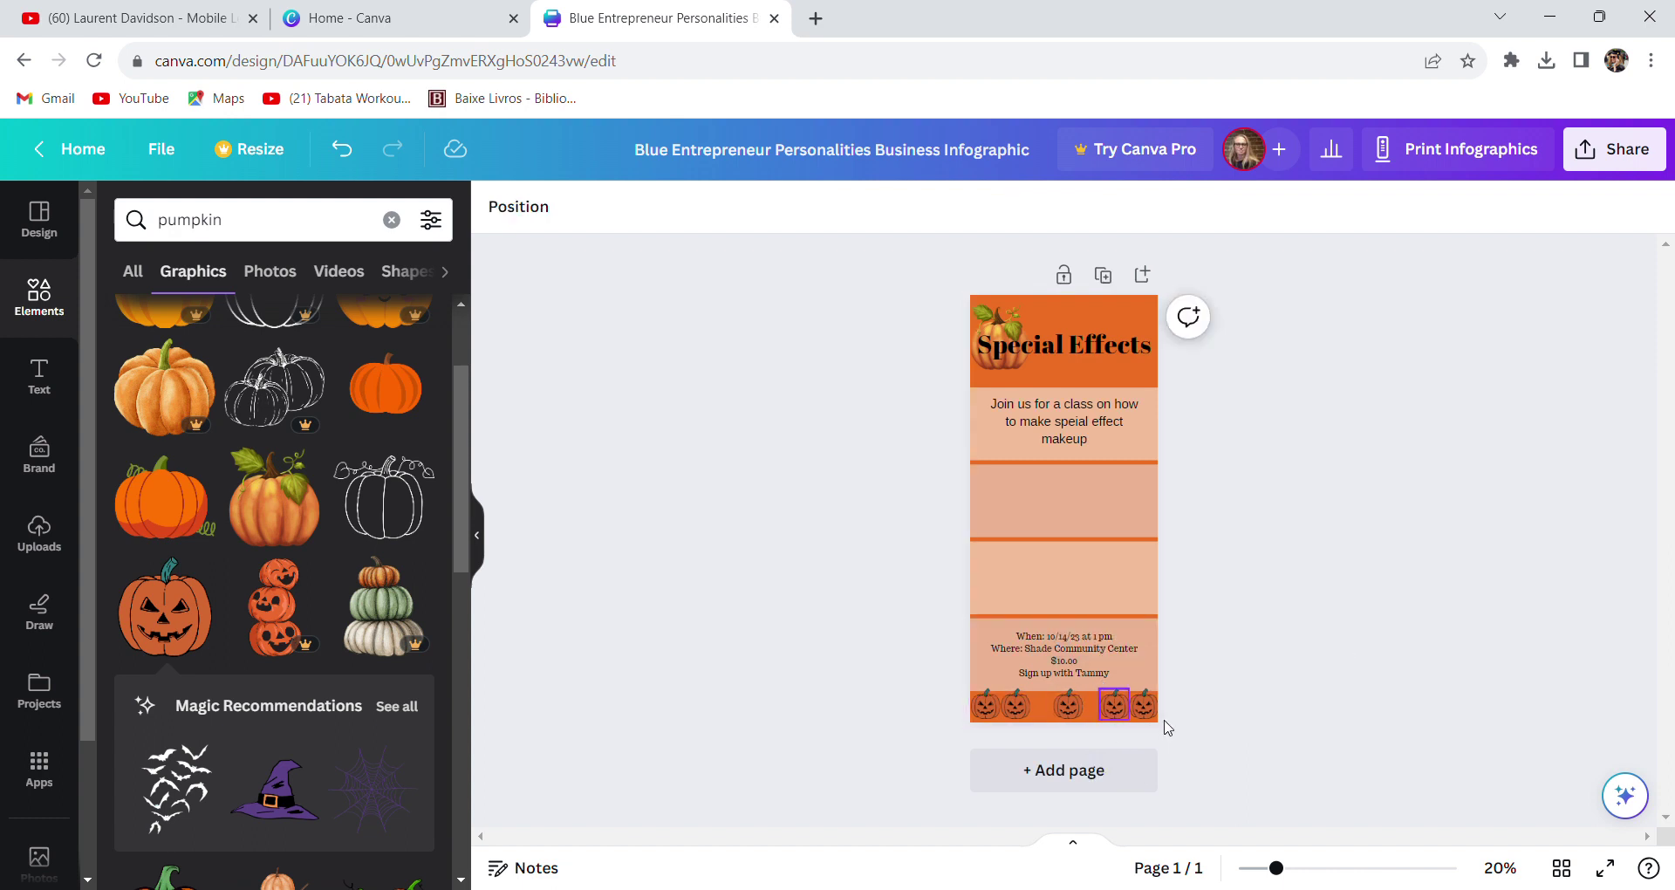
click(1065, 711)
drag(1066, 713, 1068, 722)
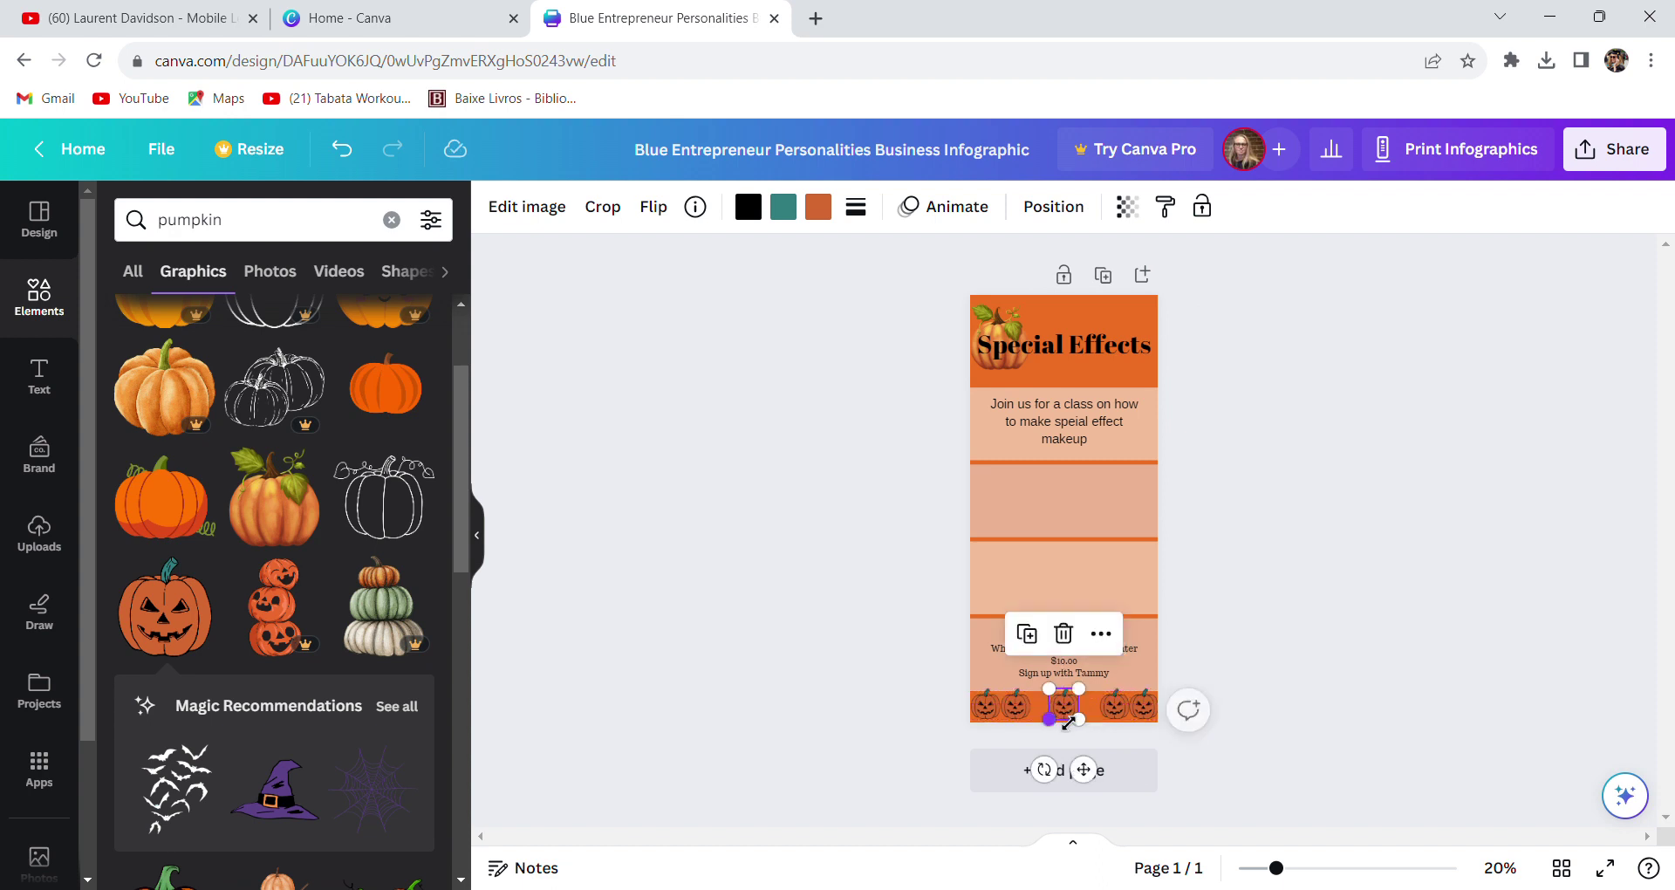
click(1291, 641)
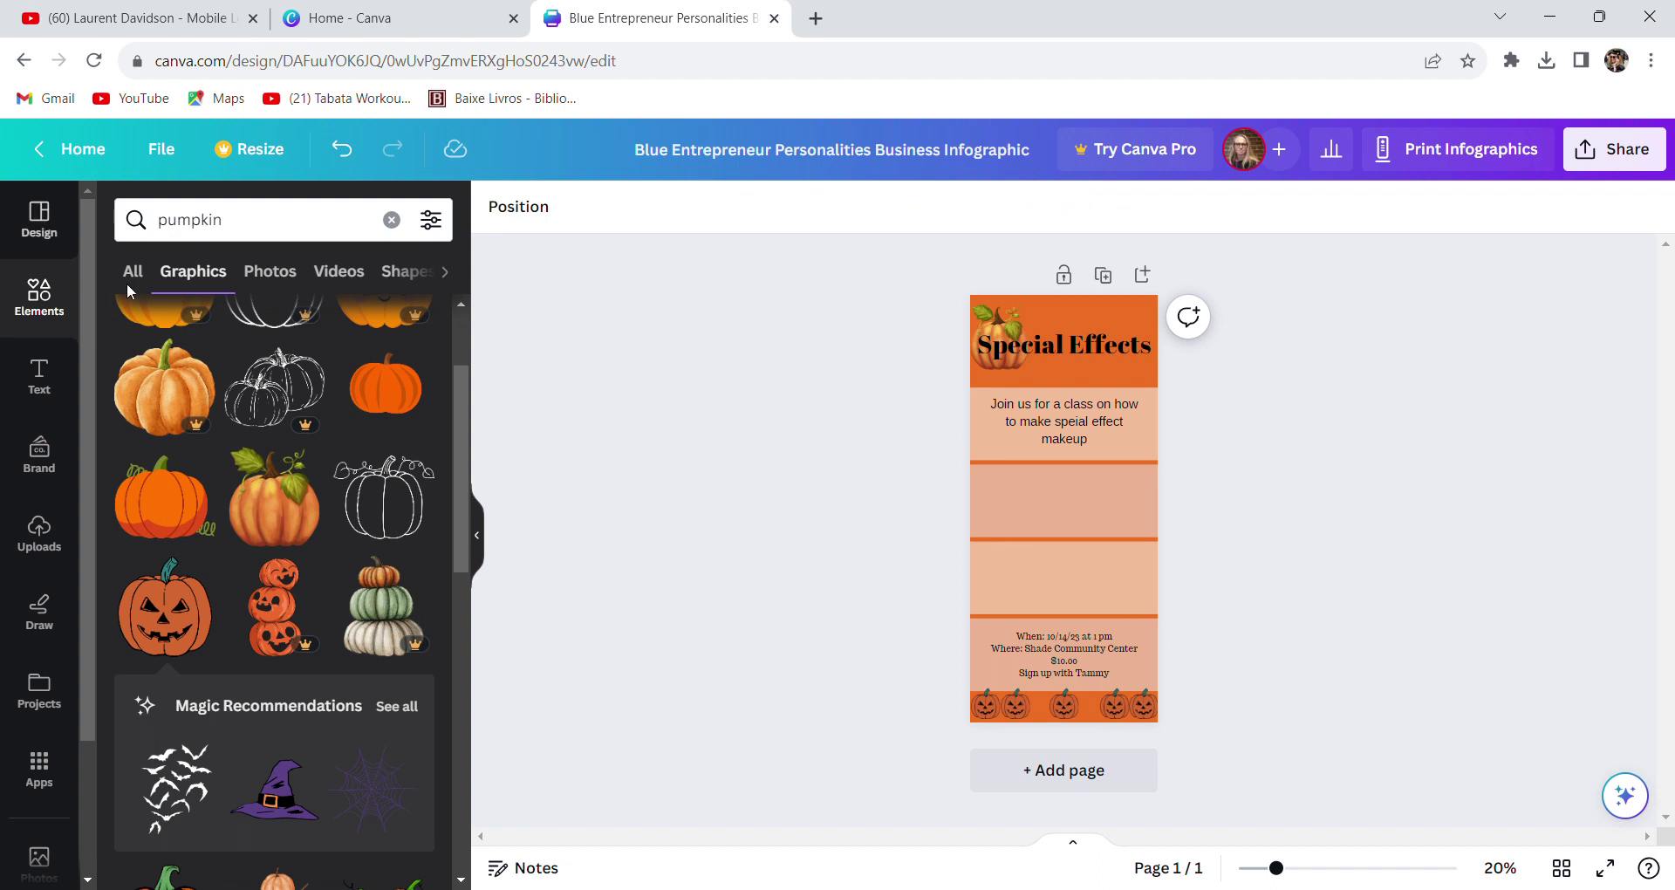
Add body text at size 39 reading "all materials will be provided" in the empty section below the class description
click(48, 373)
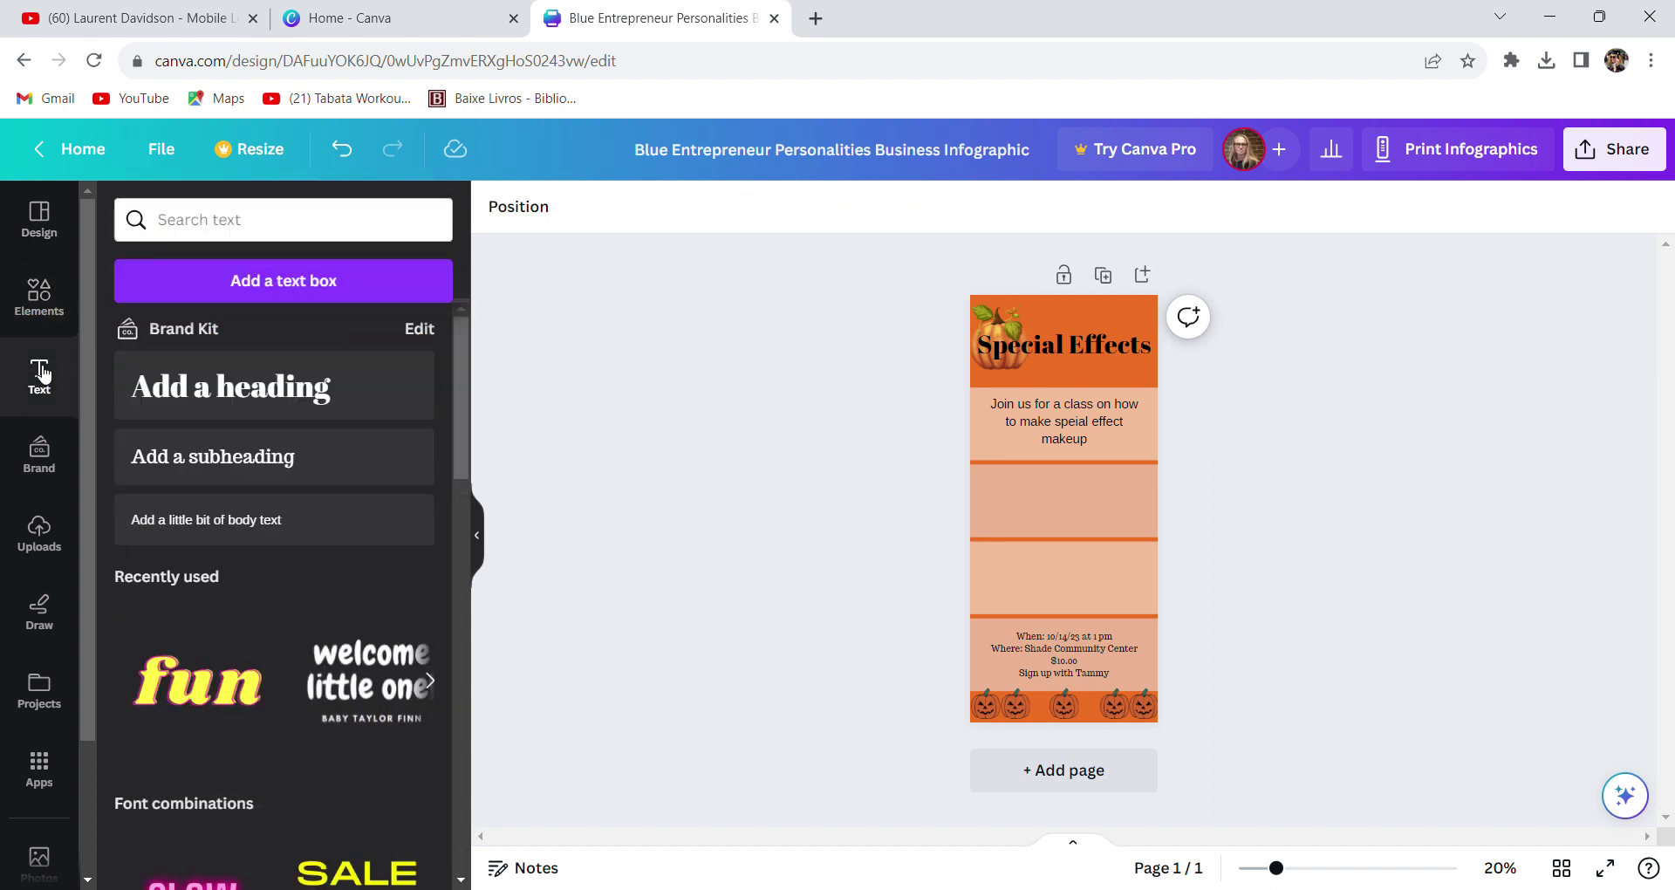
click(210, 518)
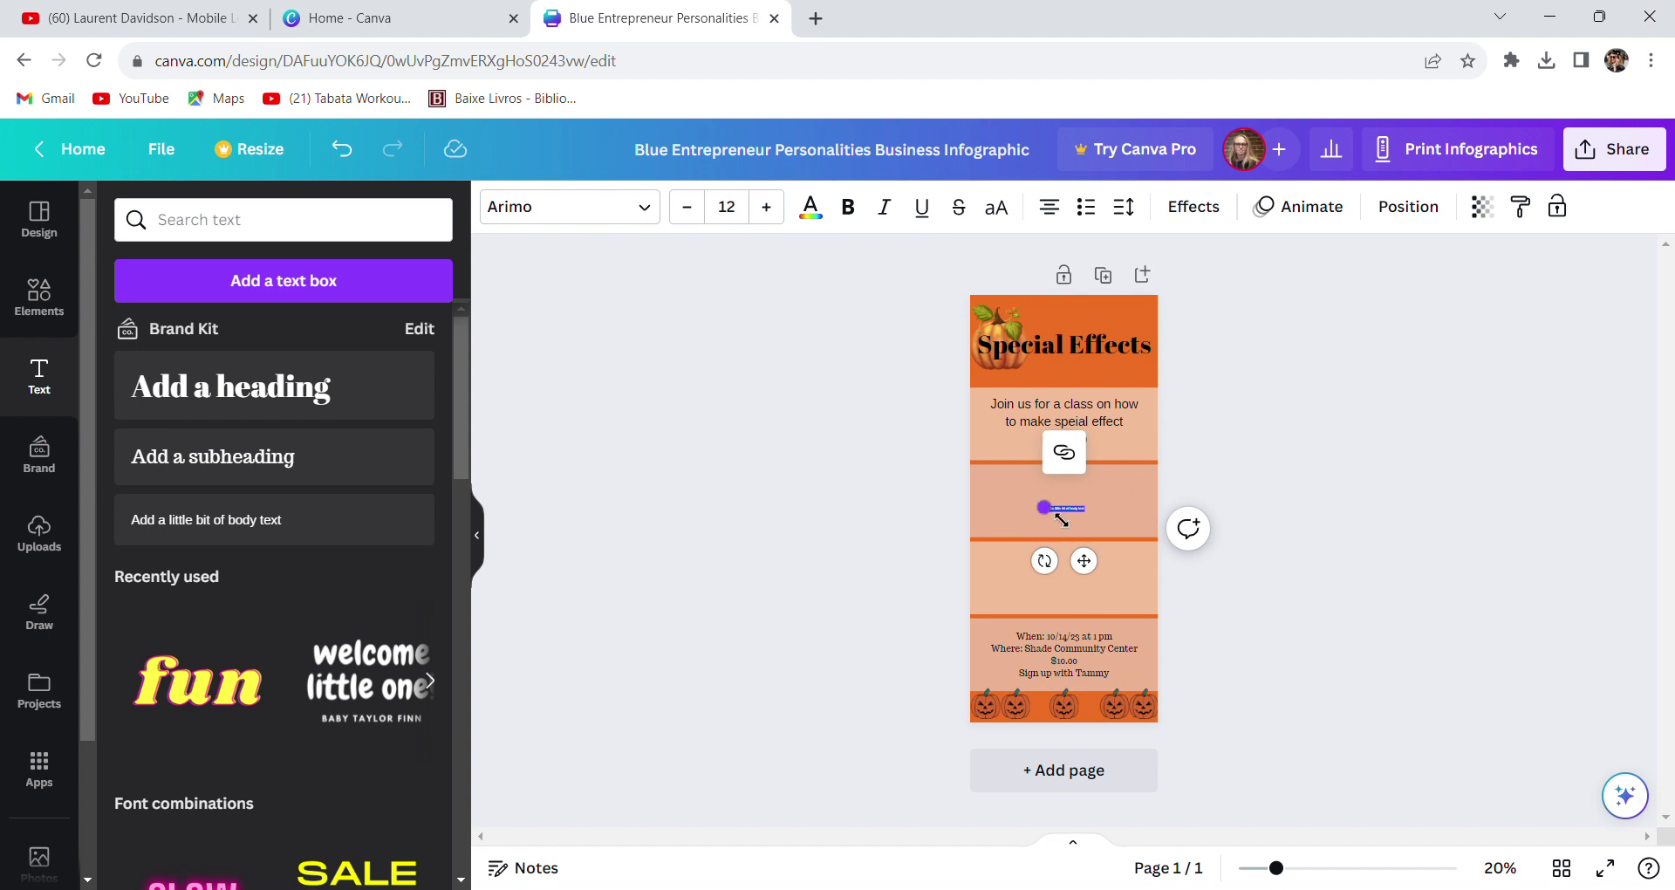
drag(1044, 507, 967, 488)
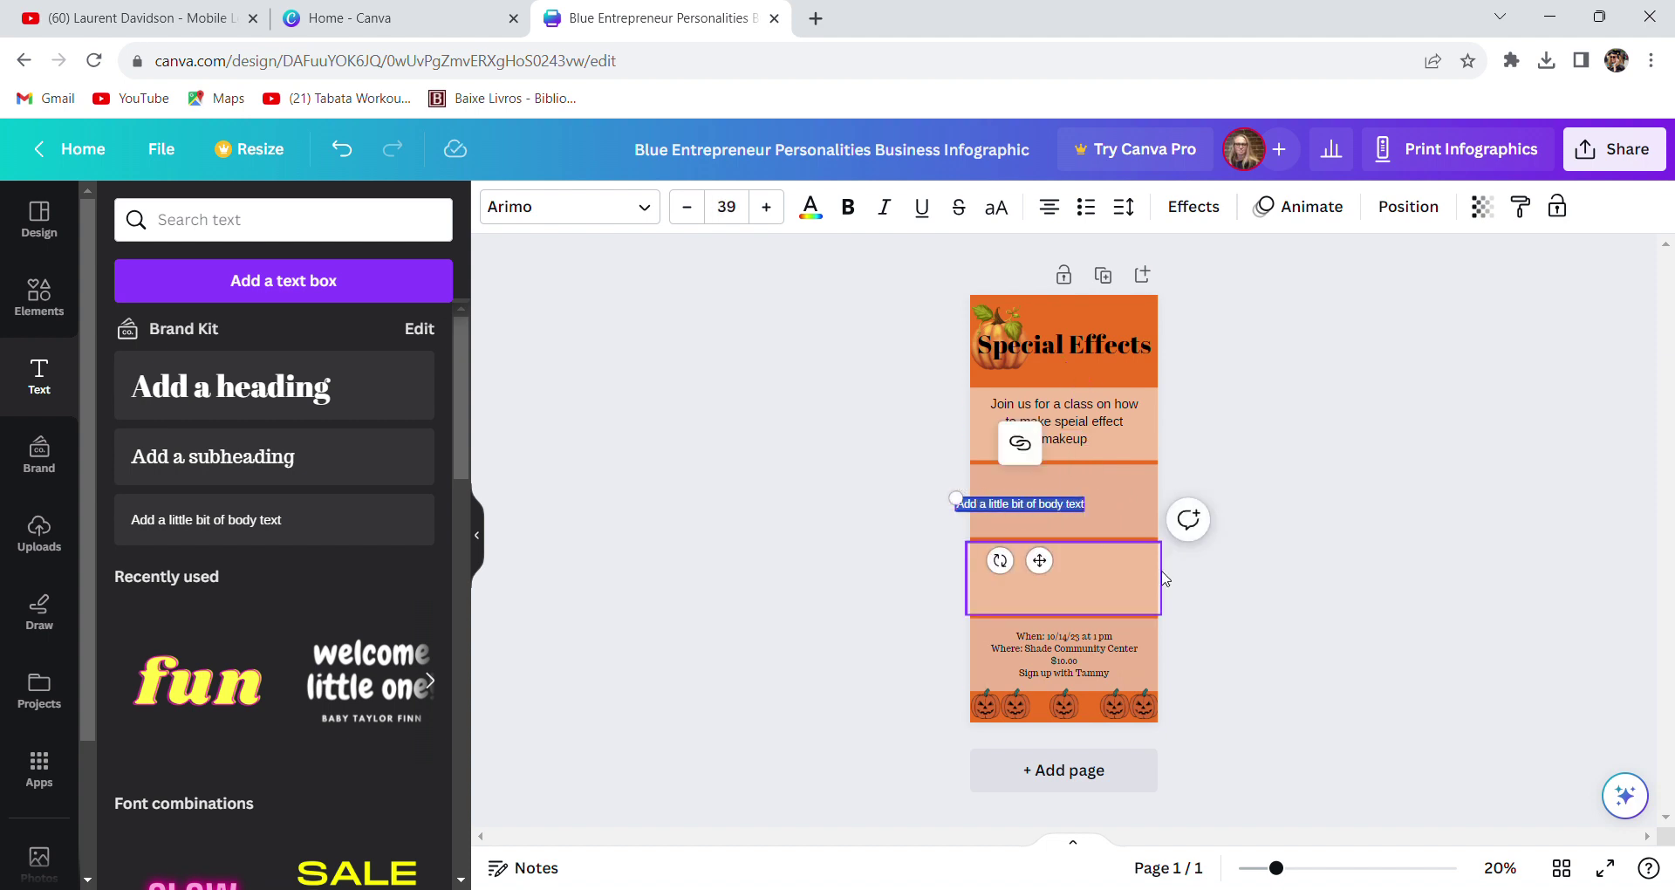
text(all mater)
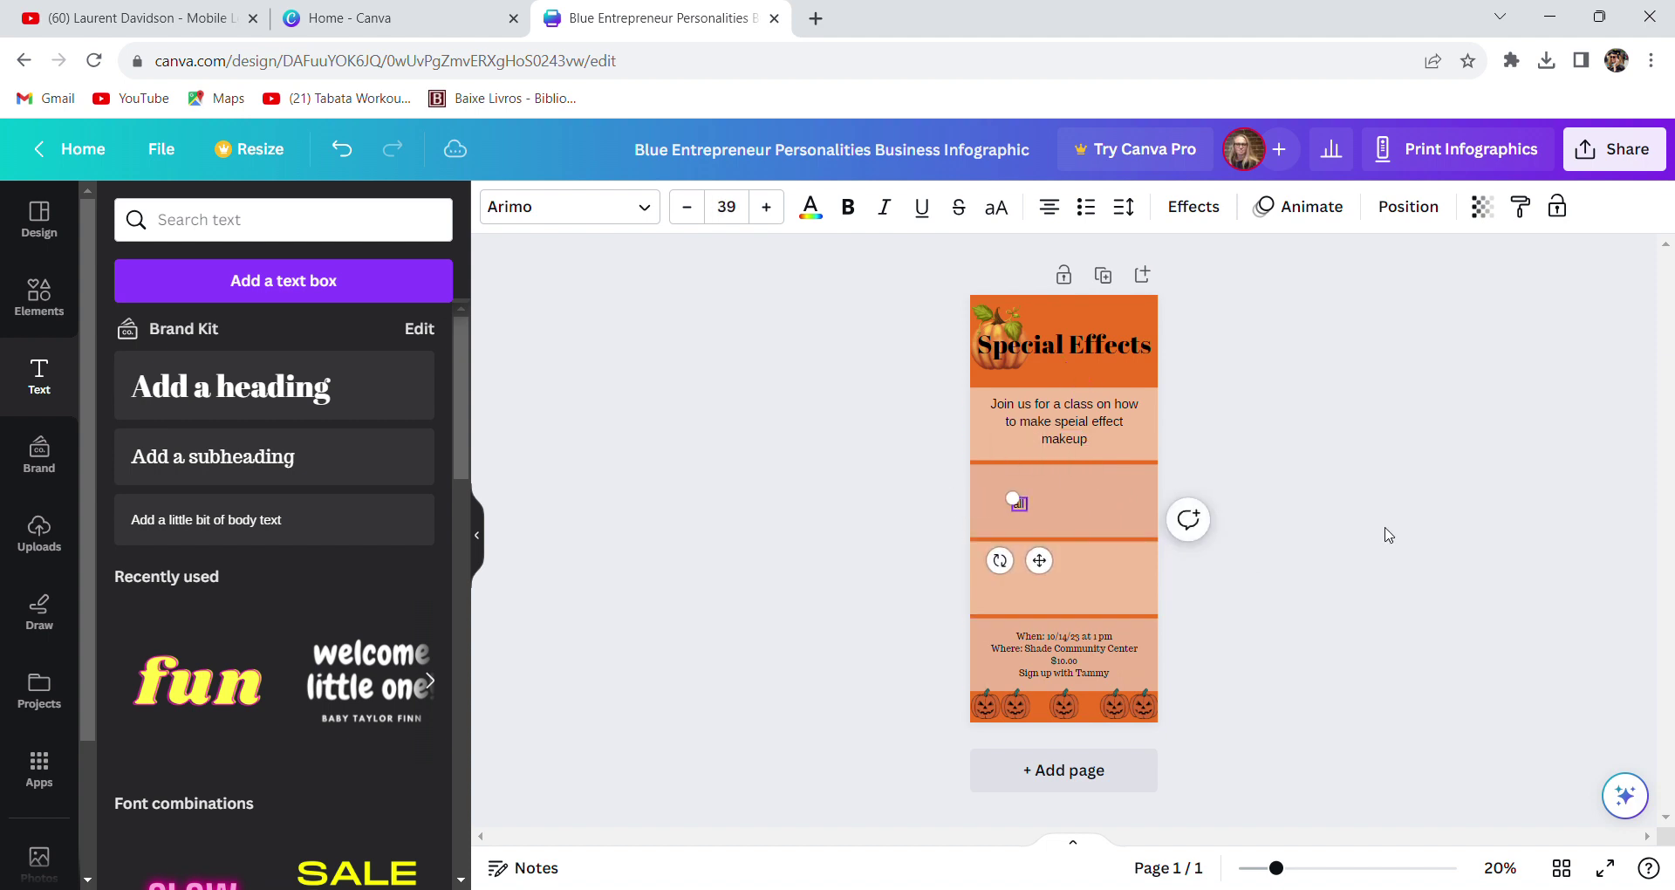
text(ials will be)
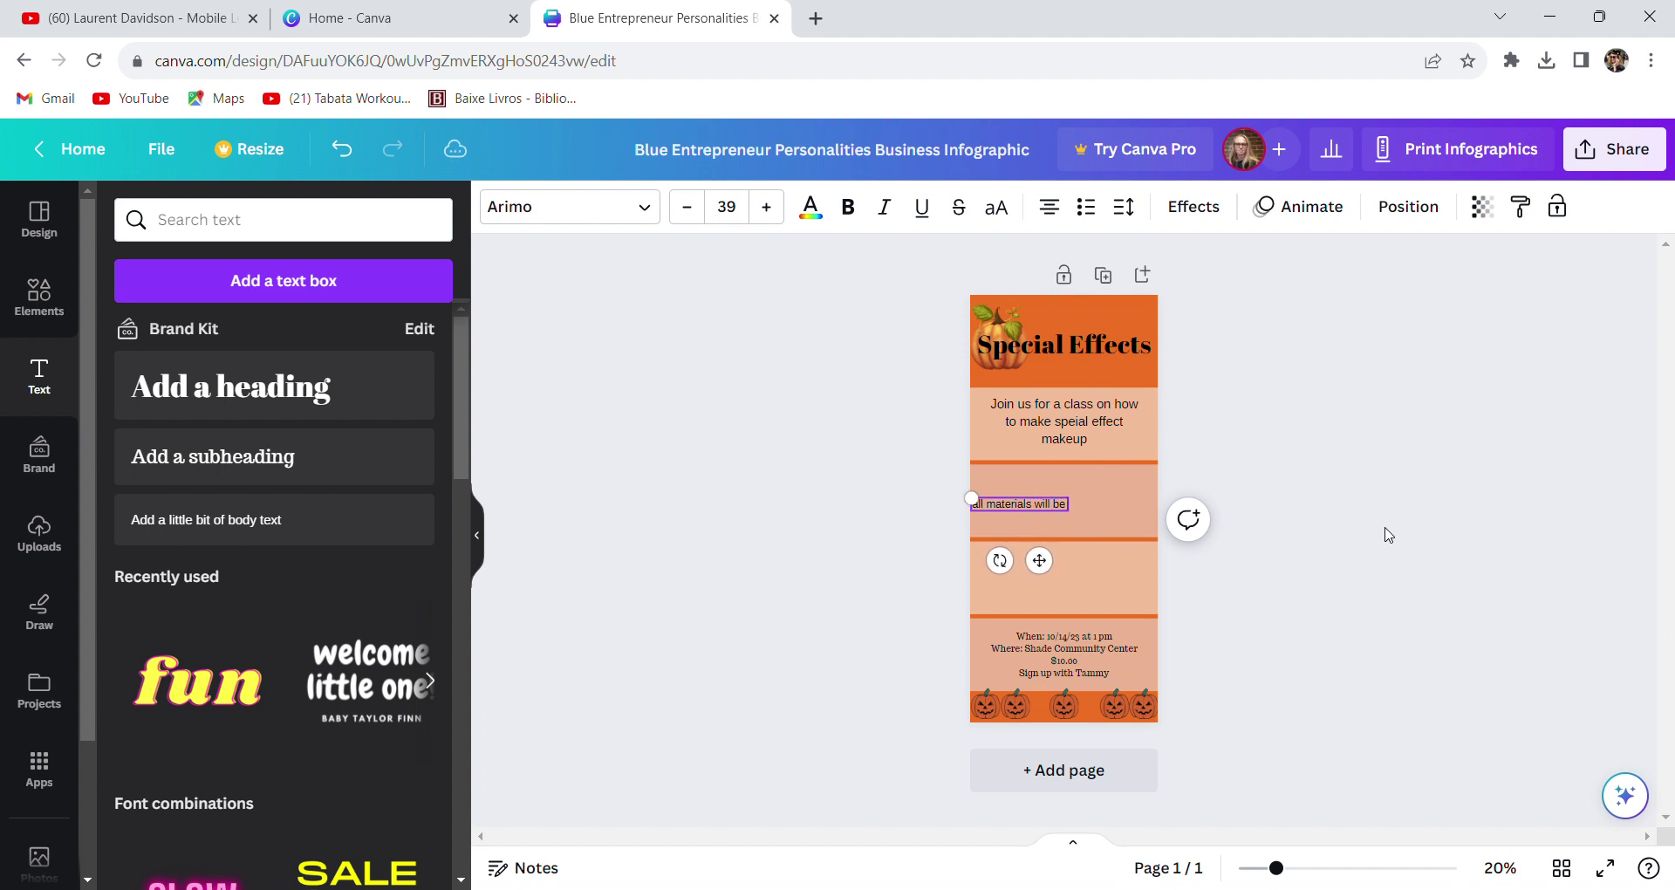
text( provided)
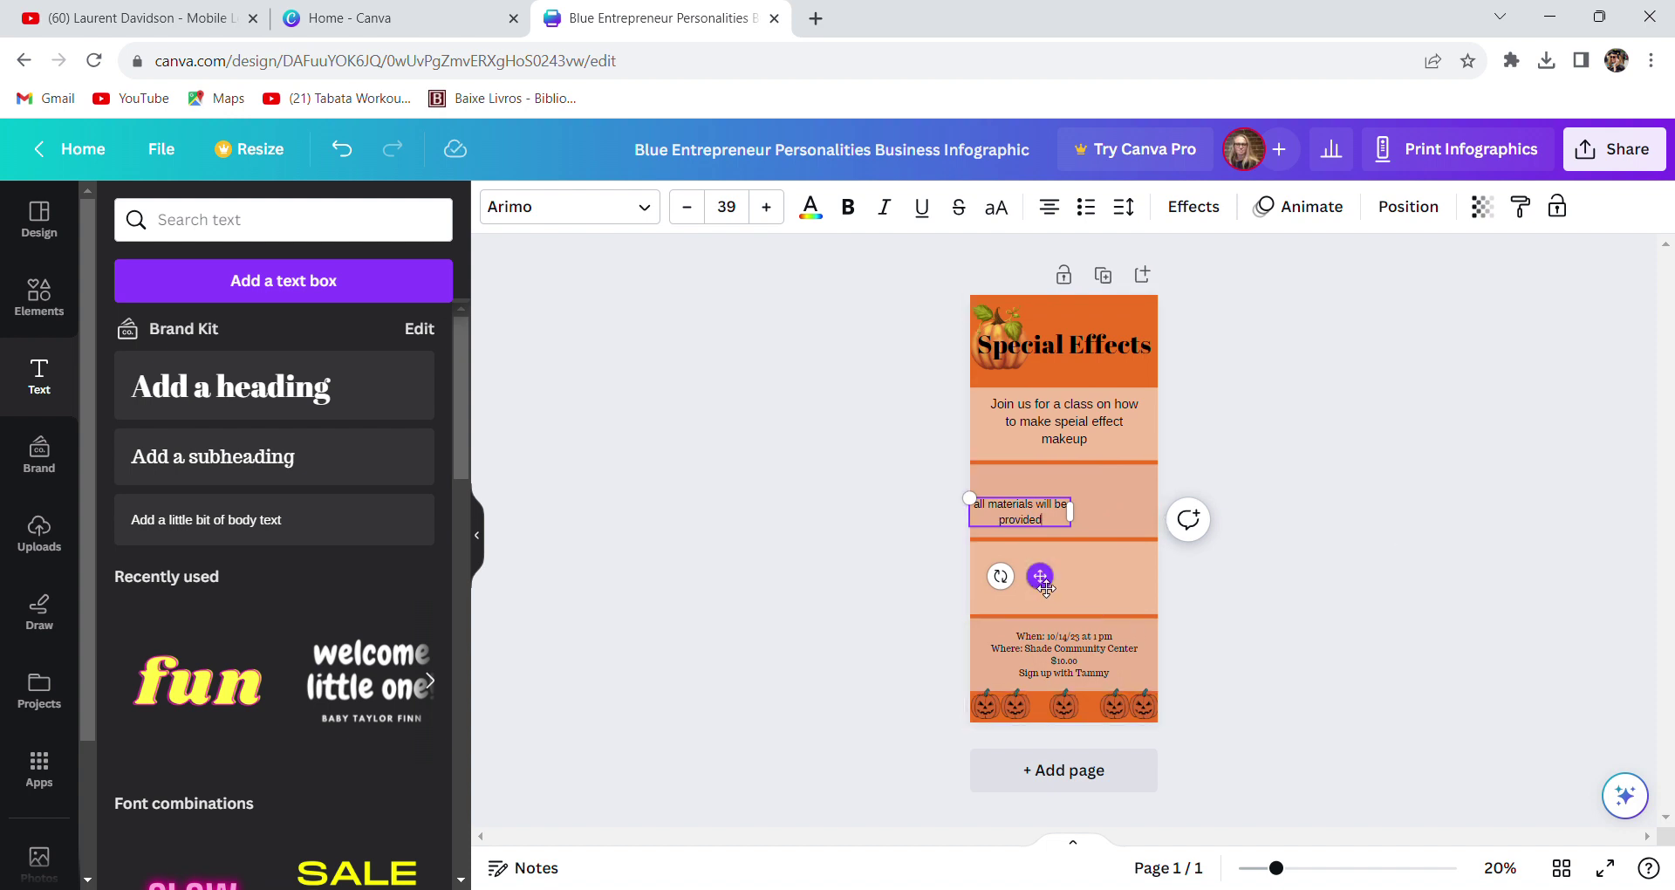
Move the "all materials will be provided" text down into the empty section above the event details
drag(1059, 590, 1068, 630)
click(1236, 602)
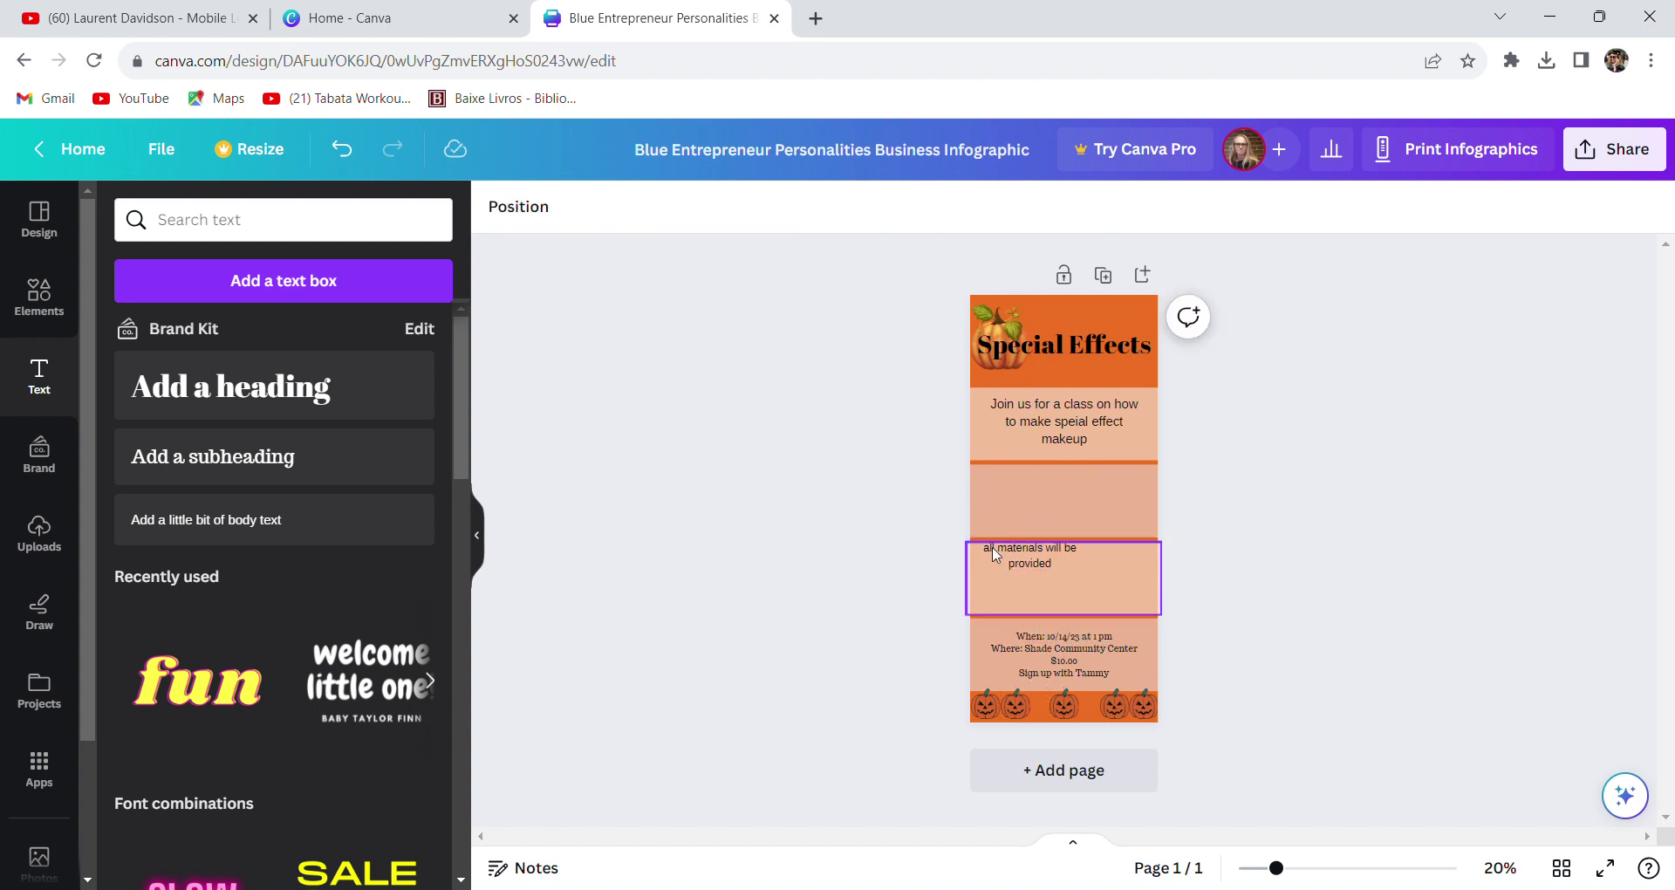
Add a subheading reading "we will be using food coloring , beware of allergies", enlarge it to size 50.8 and place it above the event details
click(275, 474)
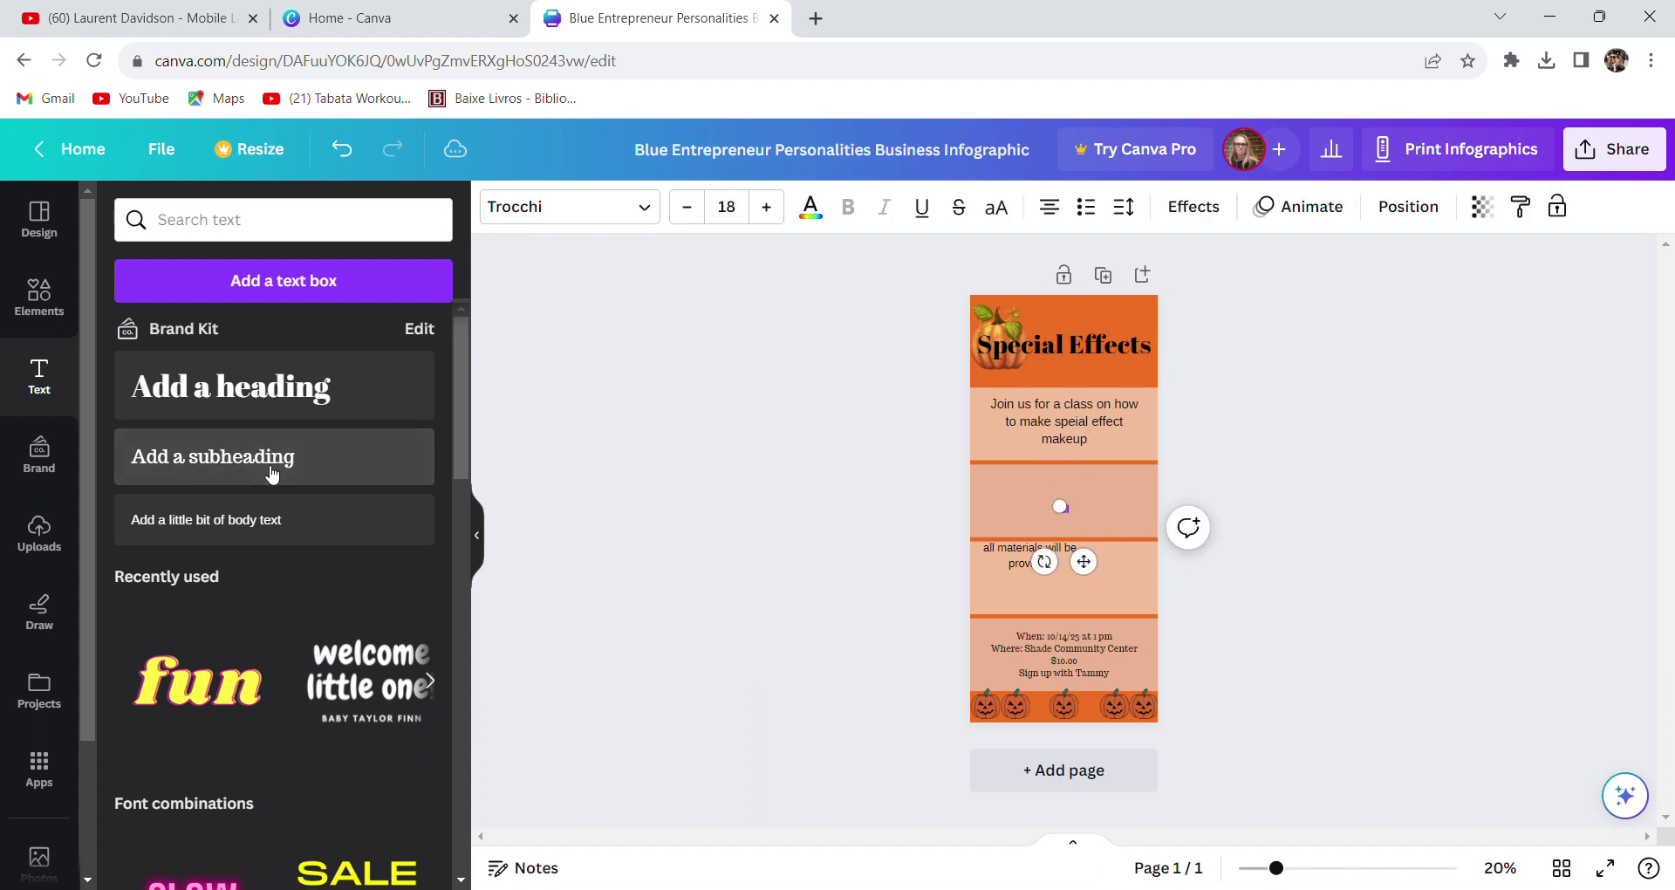
text(will be using food coloring a)
text(, beware of allergy)
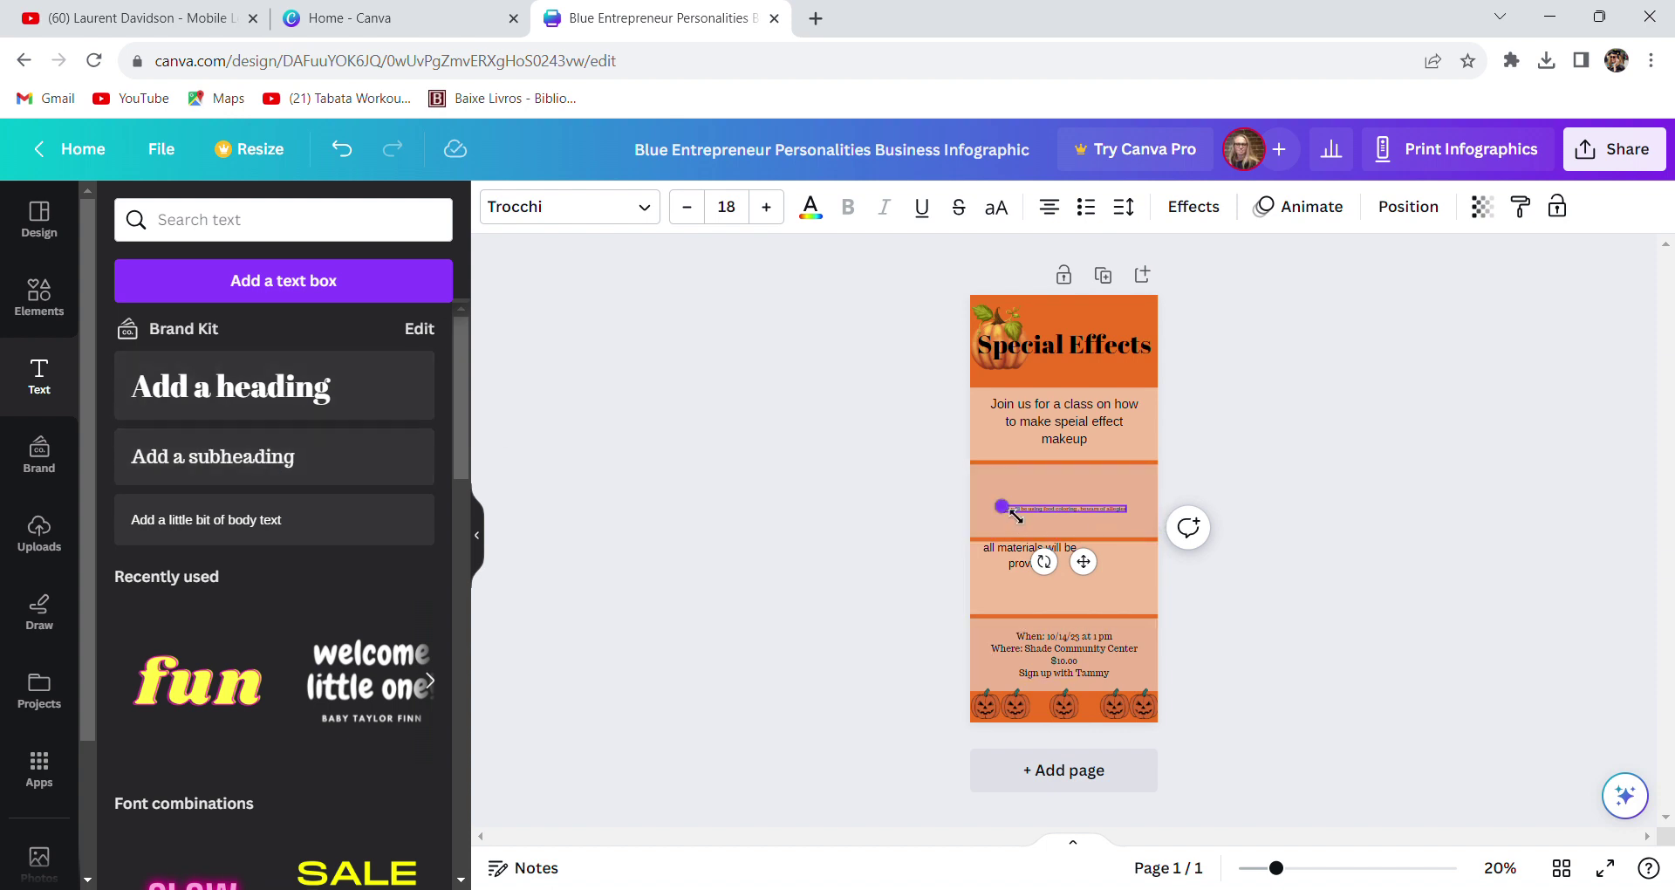
drag(1015, 515, 783, 410)
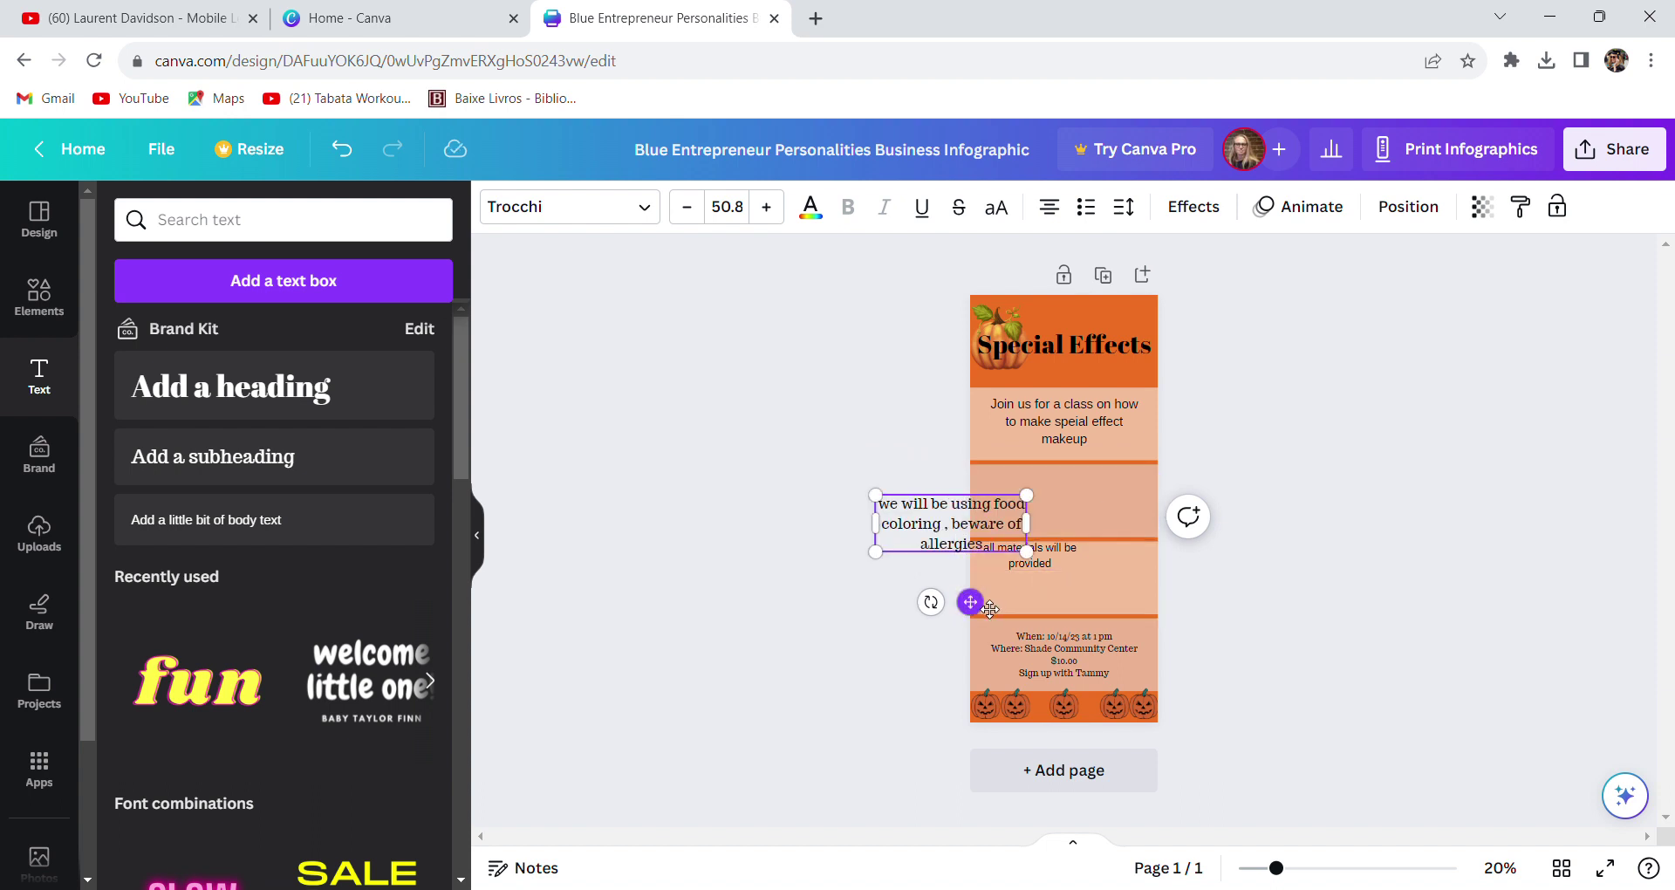
drag(990, 608, 1130, 671)
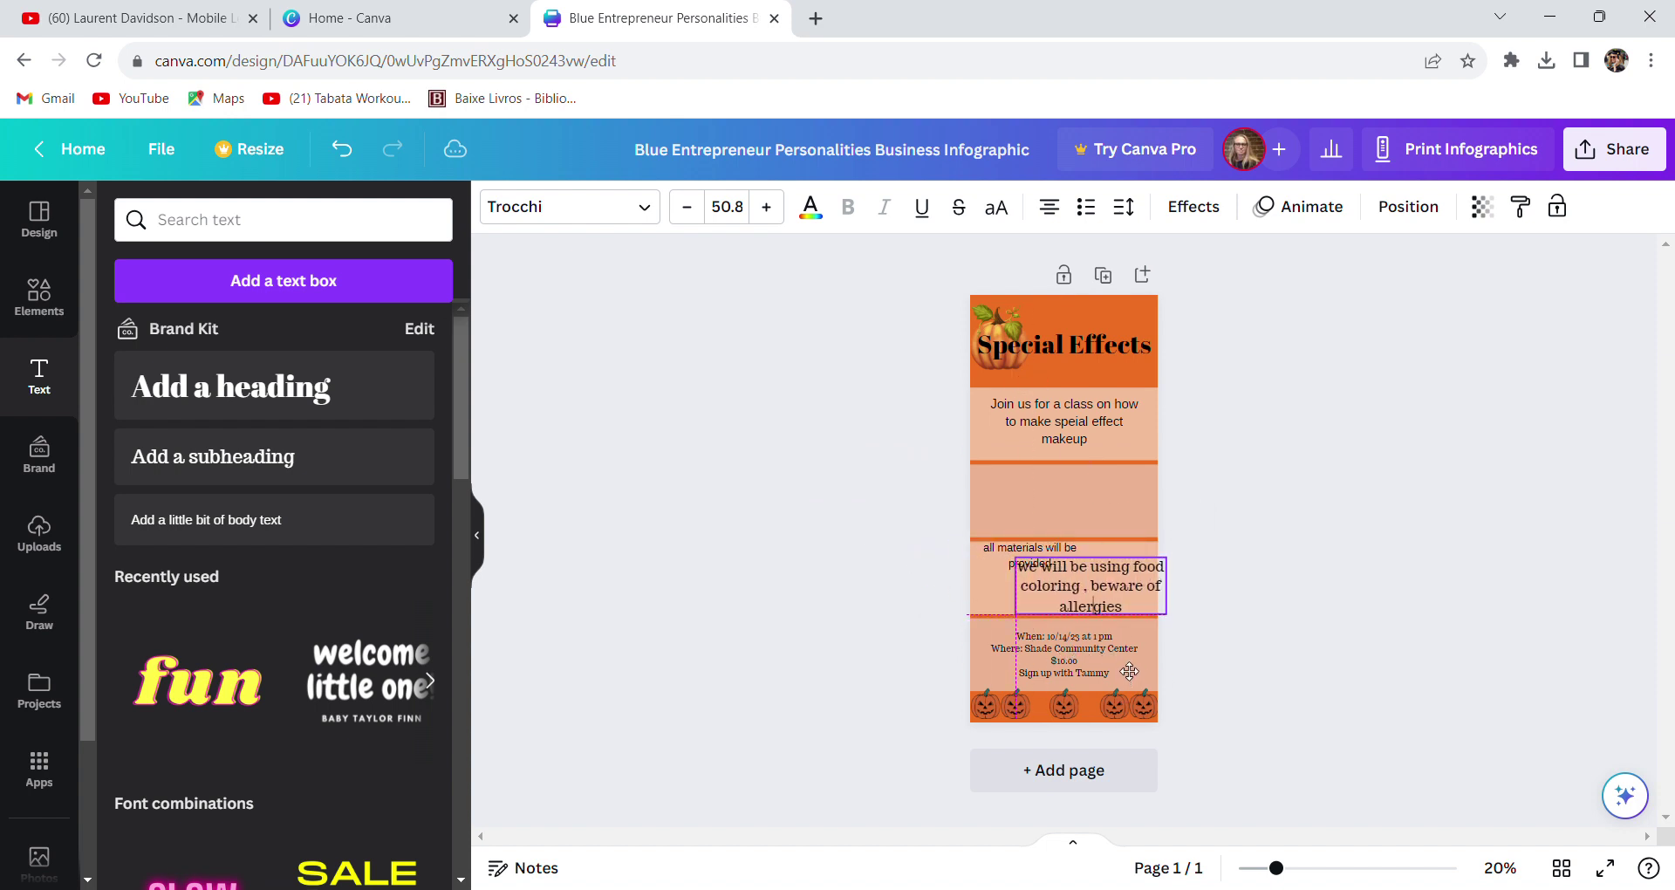
Move the materials note back up to the section under the class description and centre the food coloring note in its own section
click(991, 563)
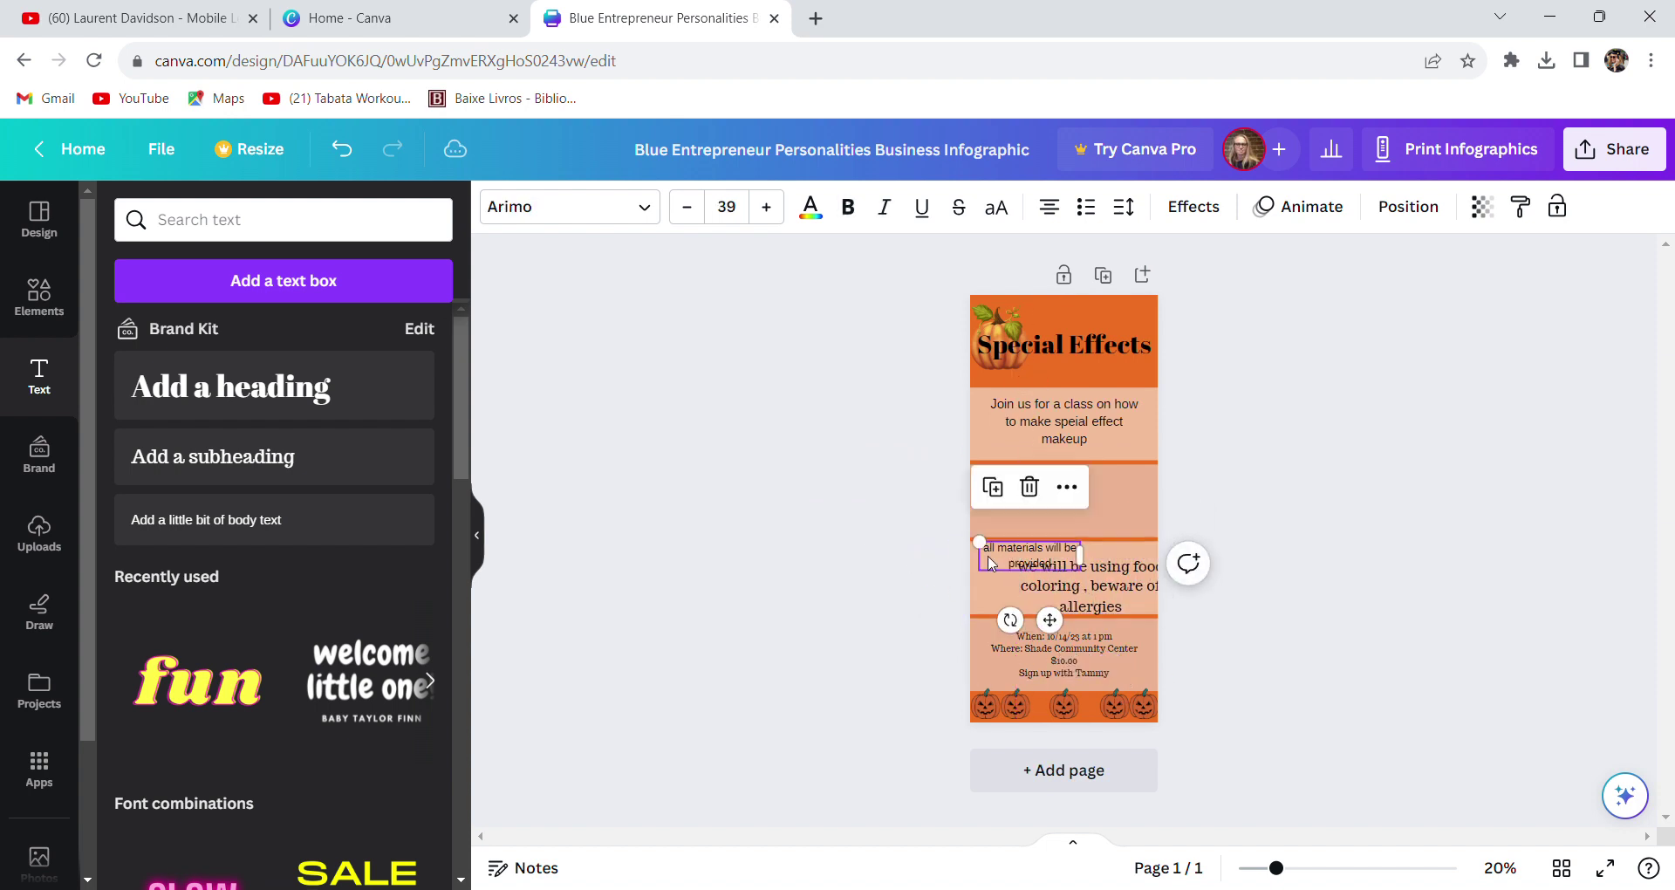
drag(991, 564, 1033, 502)
mouse_move(1091, 601)
mouse_down()
mouse_move(1040, 600)
mouse_move(1071, 591)
mouse_up()
click(1274, 489)
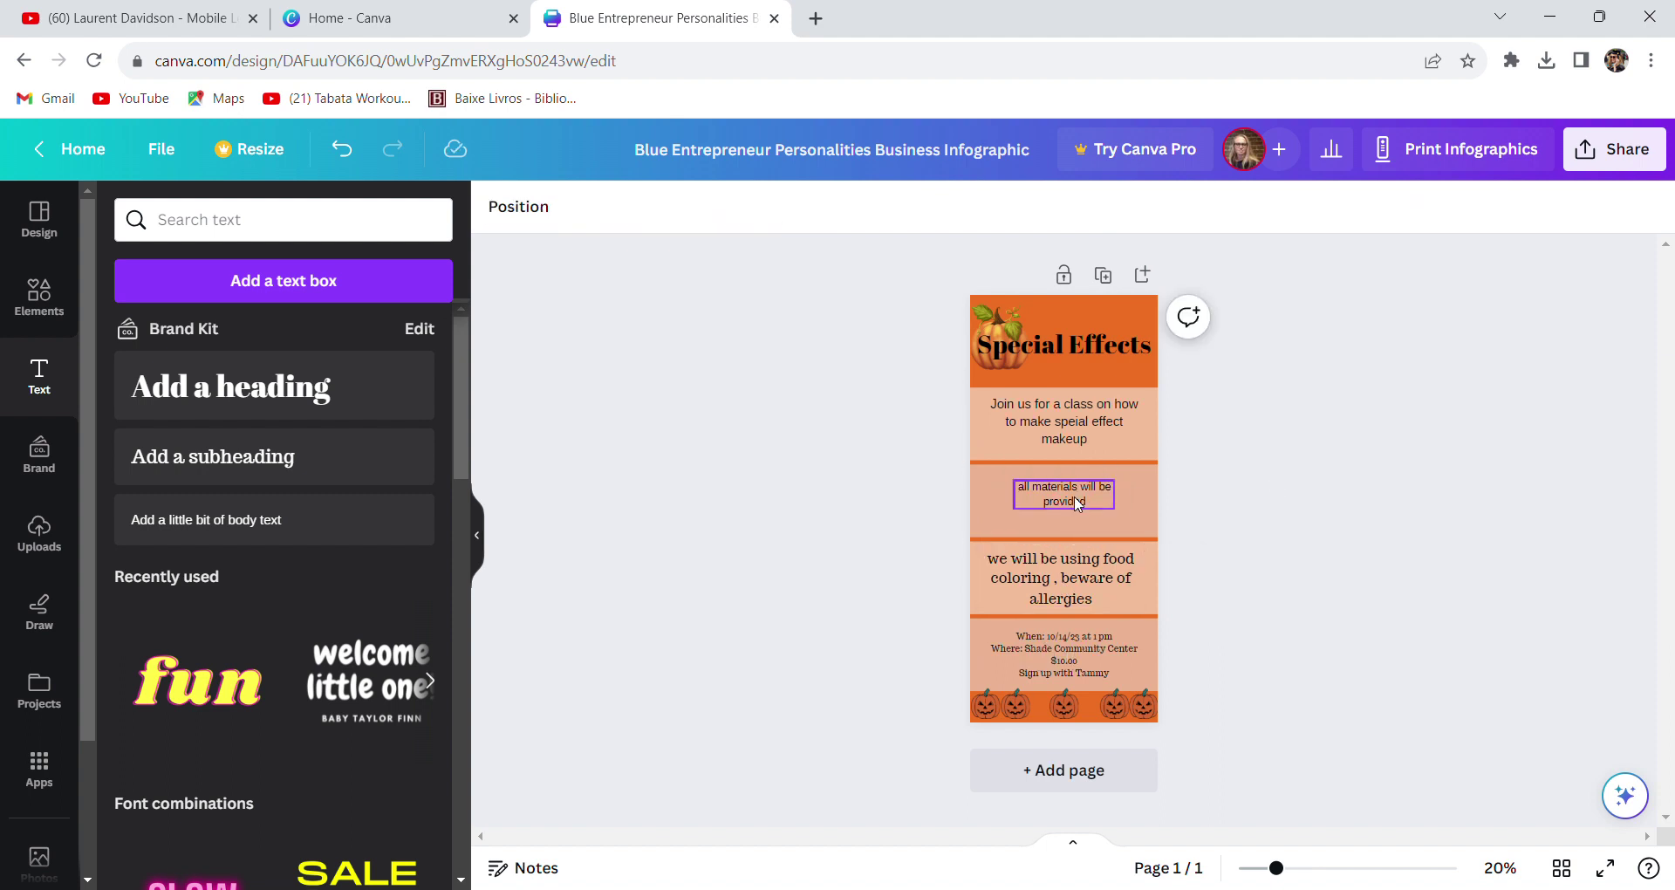
drag(1079, 504, 1076, 528)
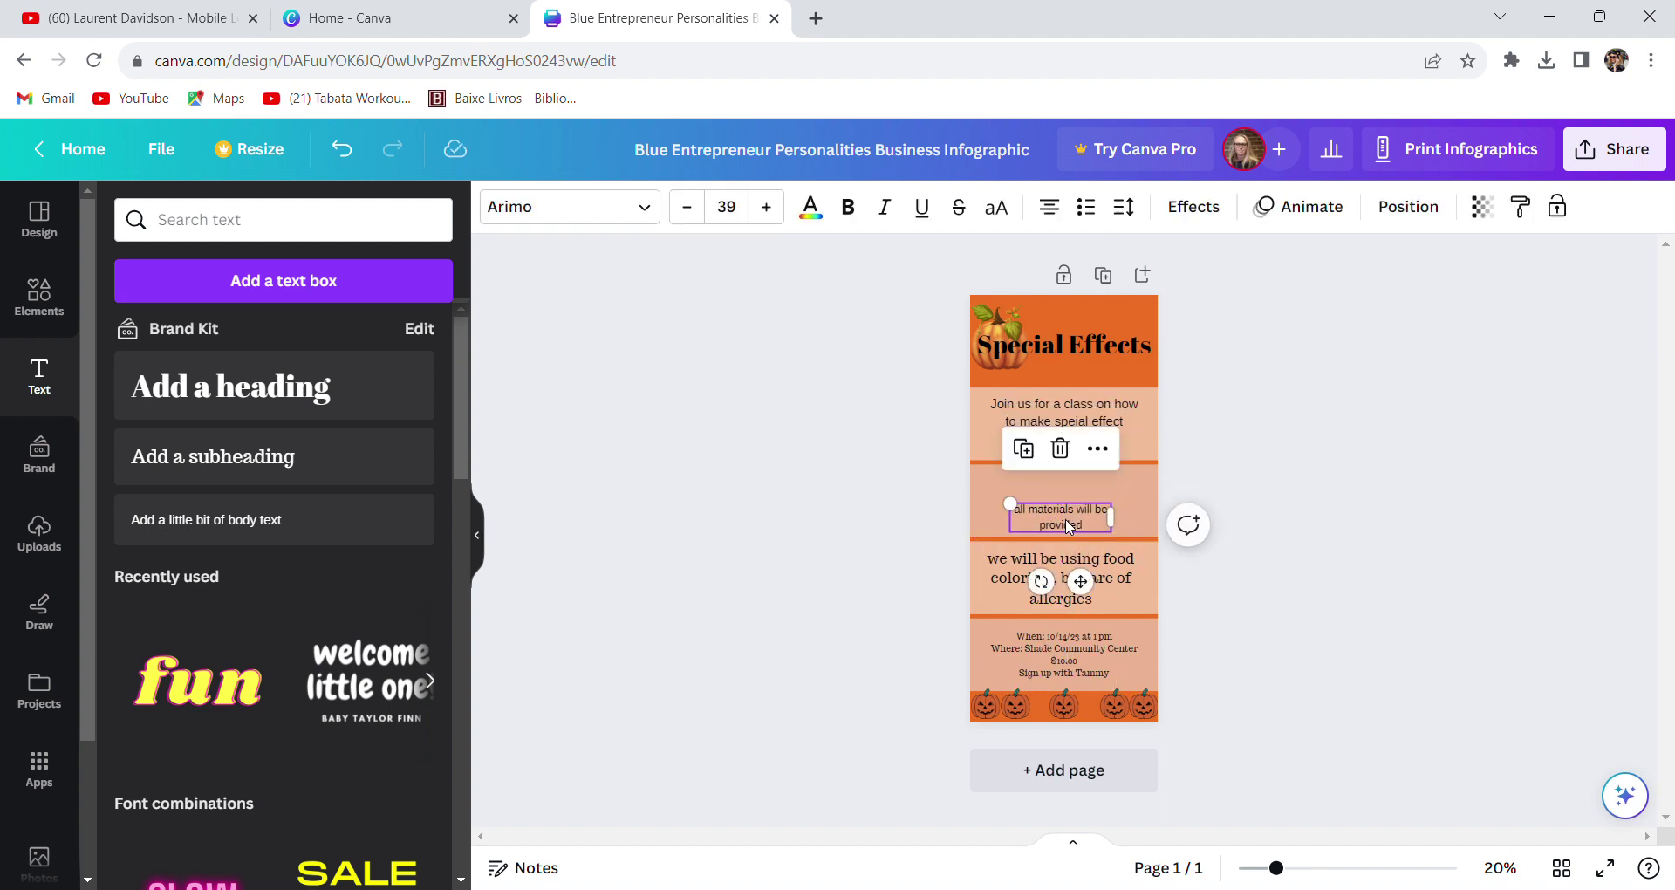
click(1266, 518)
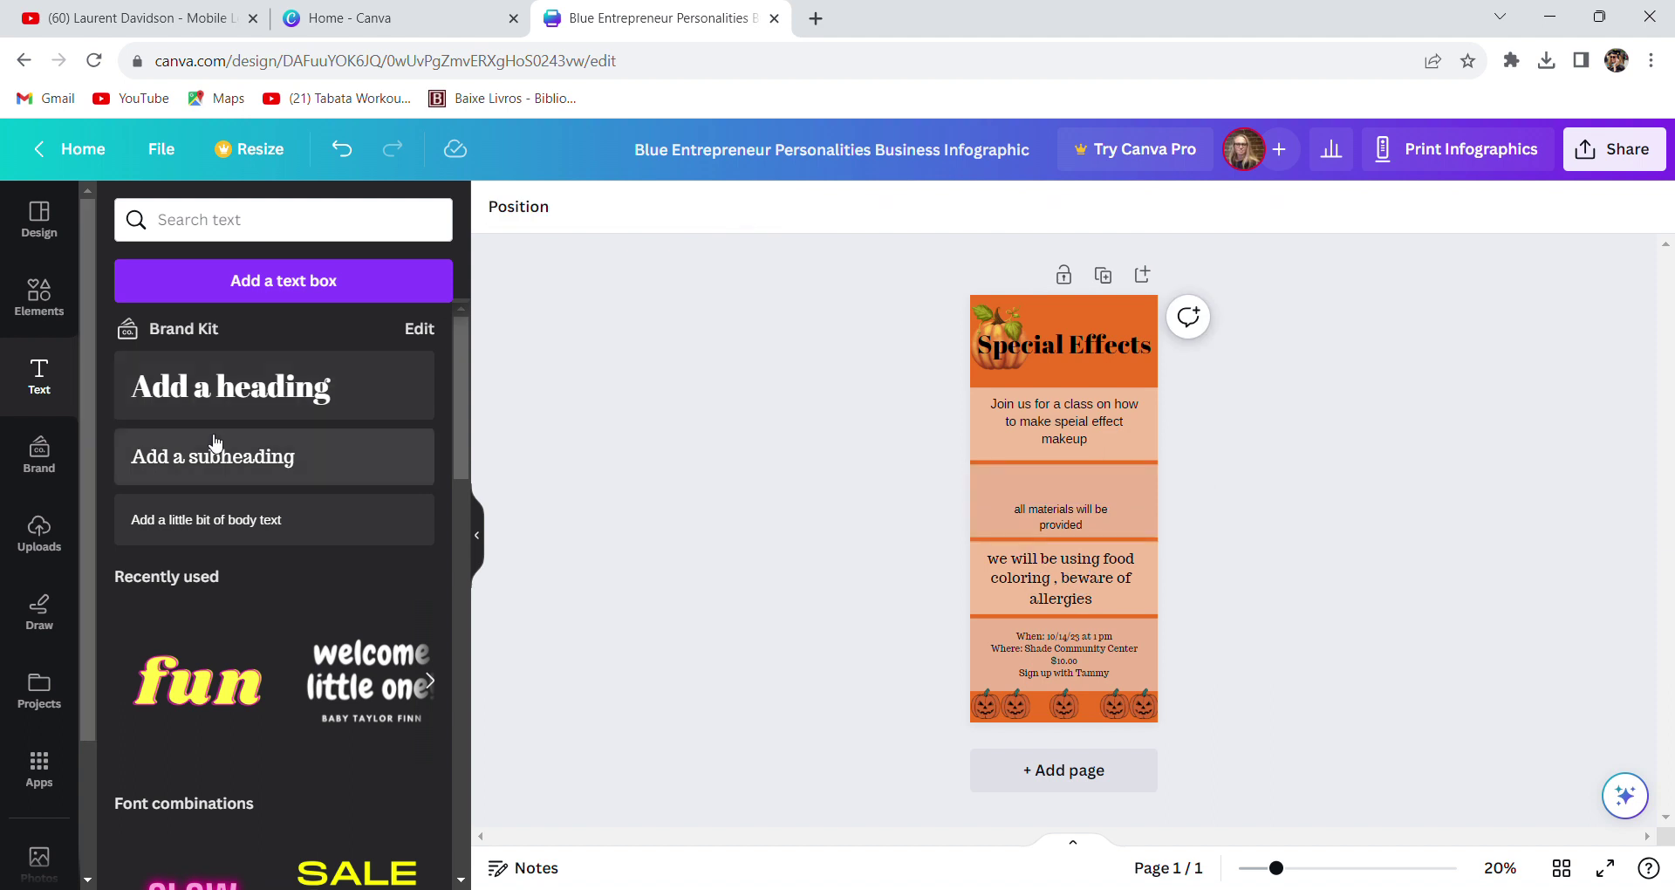
Shrink the class description to size 36.3 and move it into the section with the materials note
click(1072, 417)
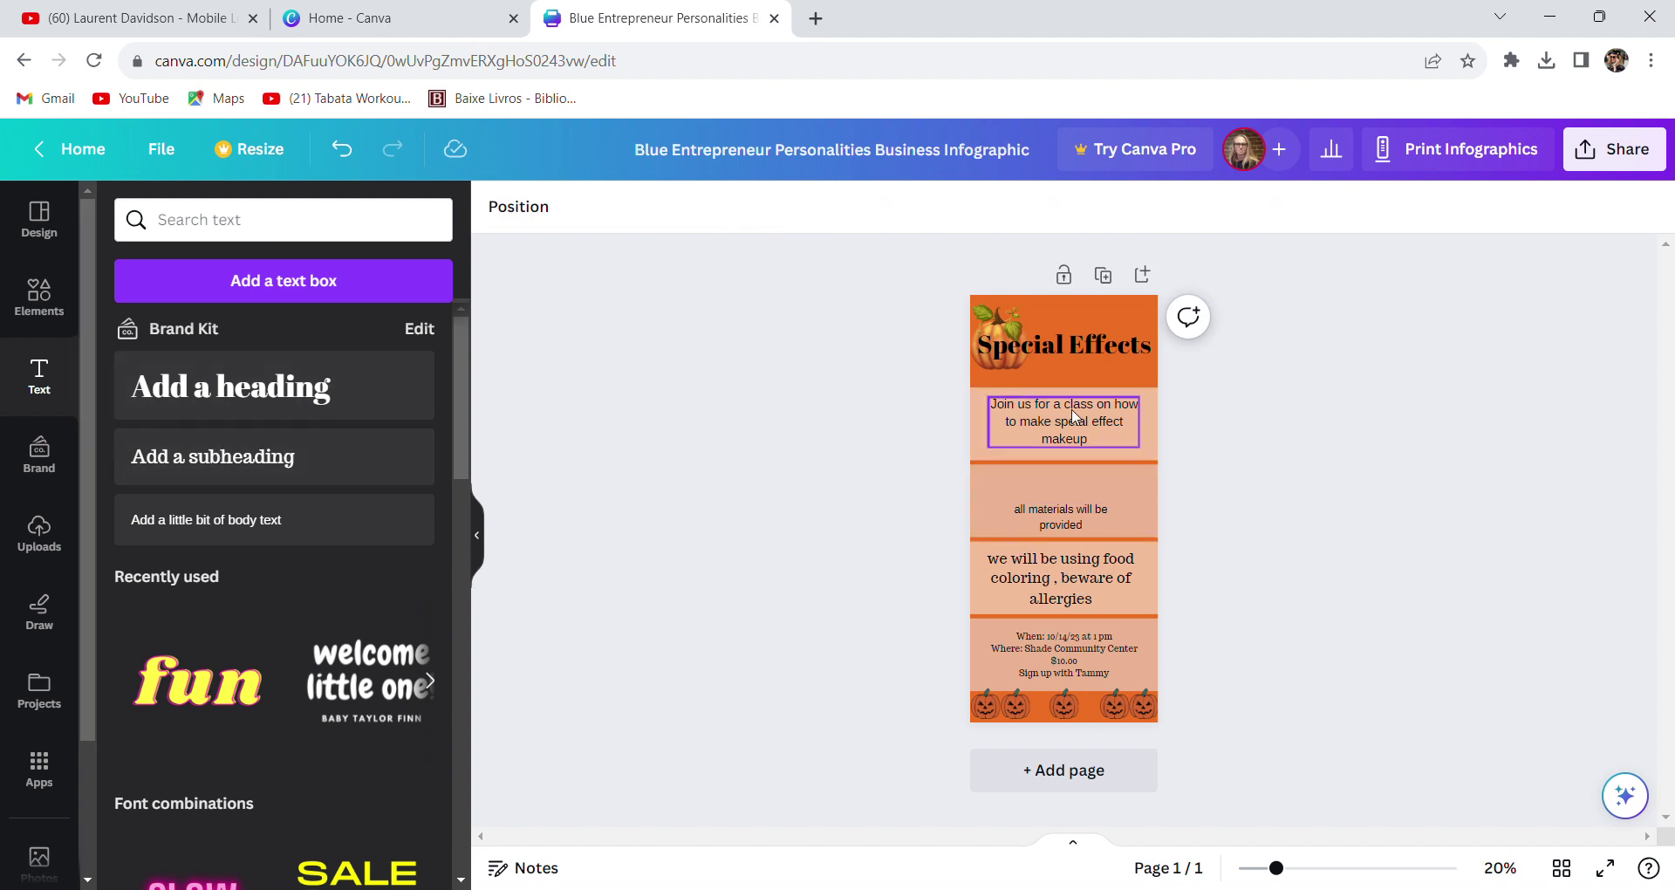
drag(1073, 417, 1081, 498)
click(1293, 538)
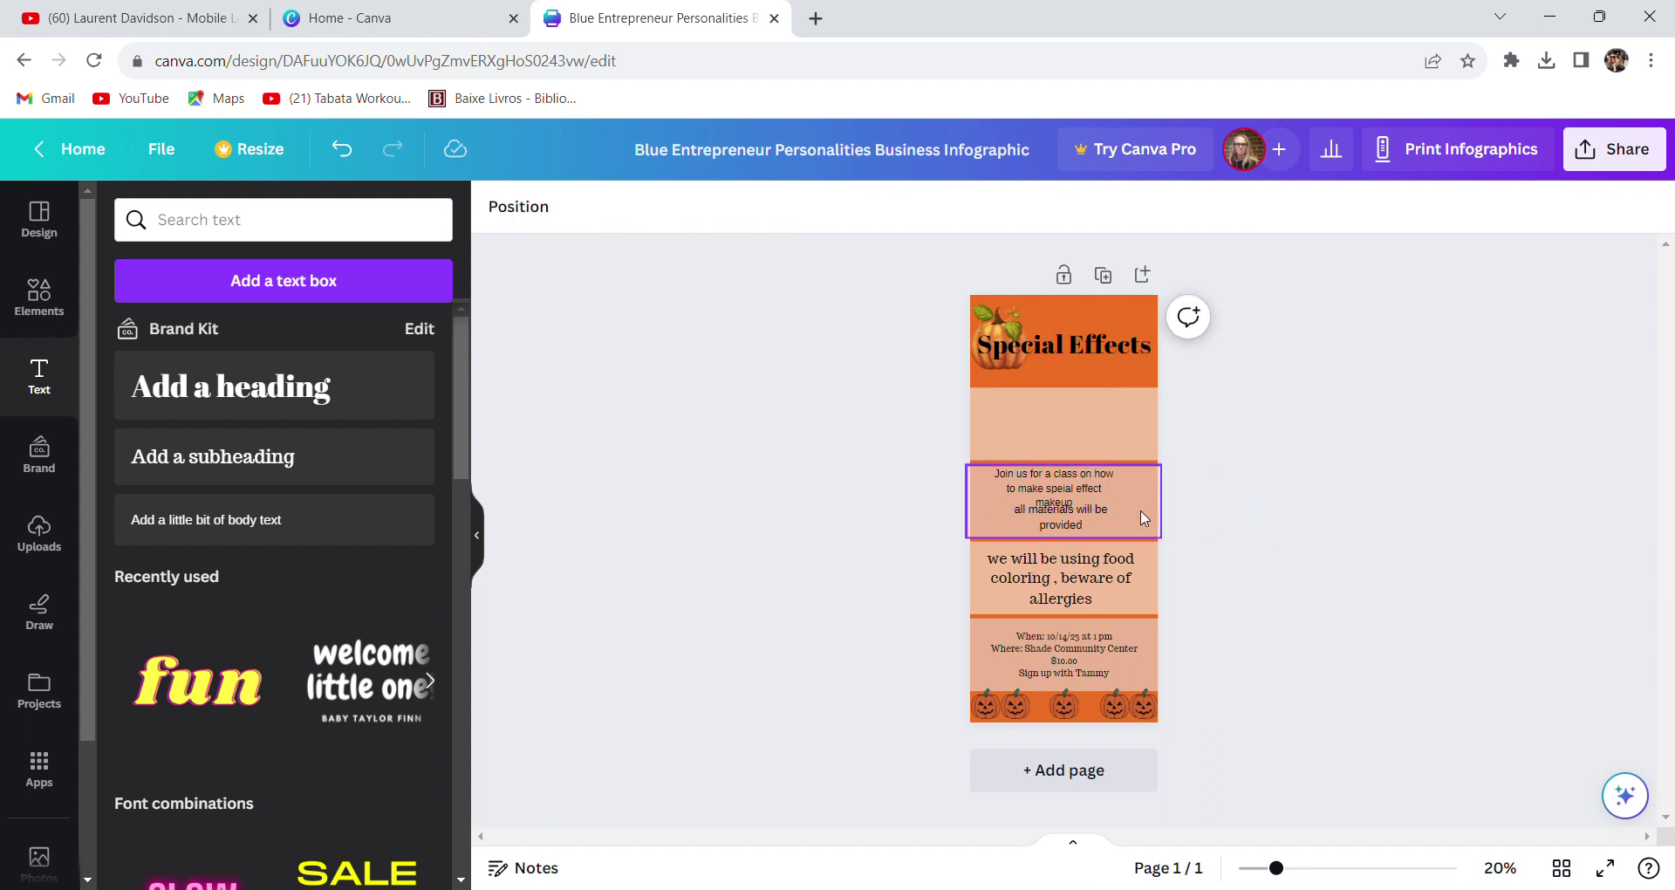
click(987, 476)
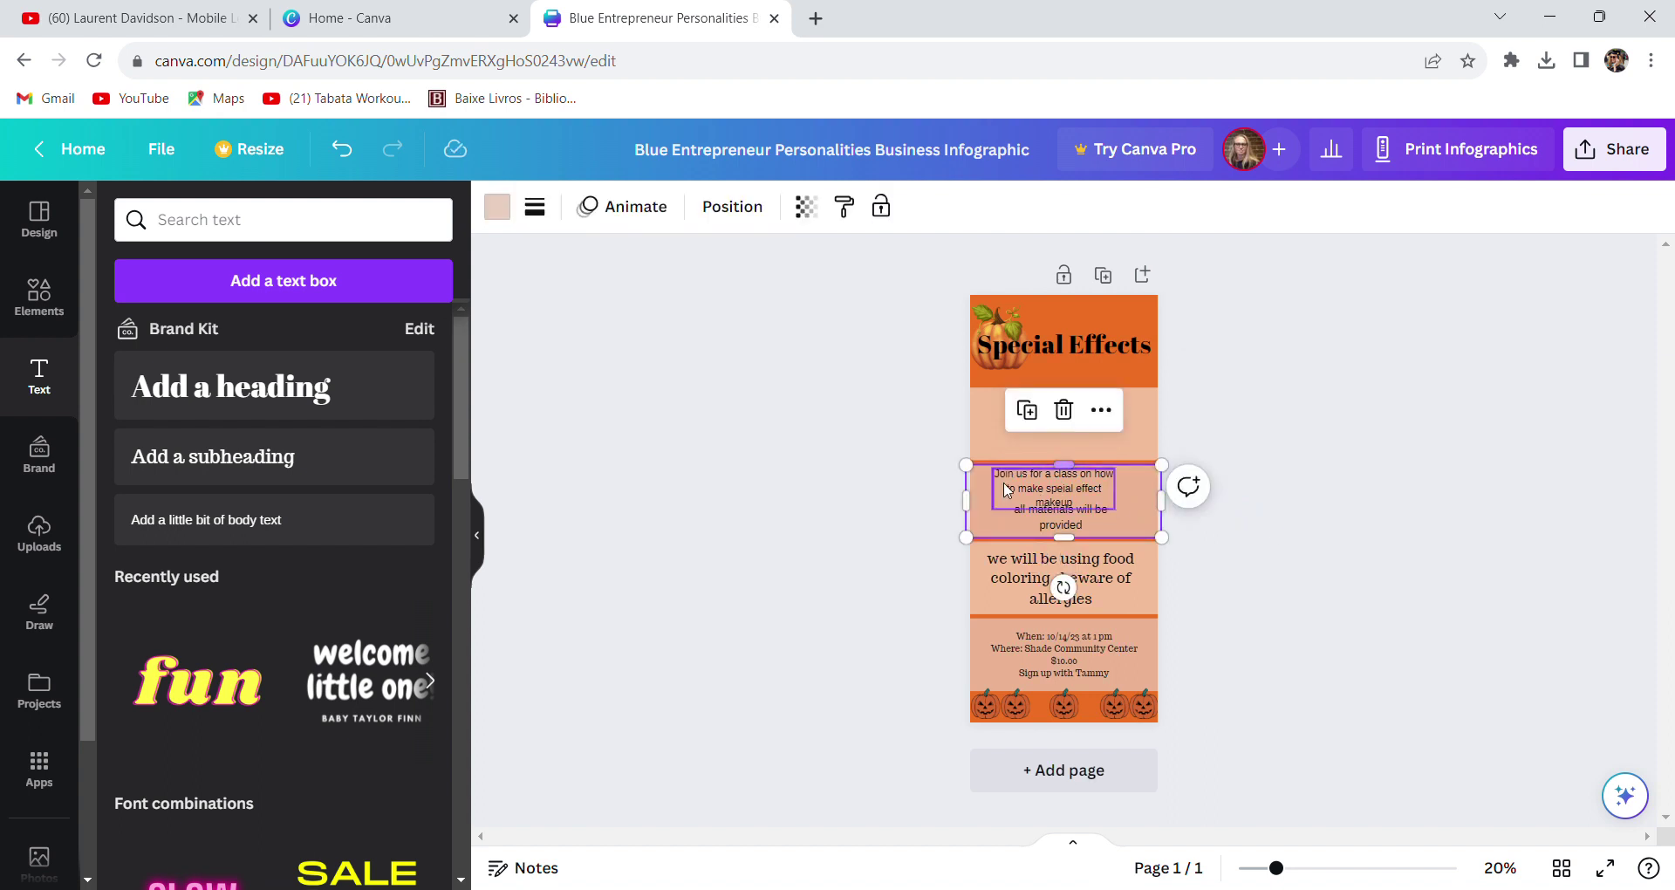
click(1006, 490)
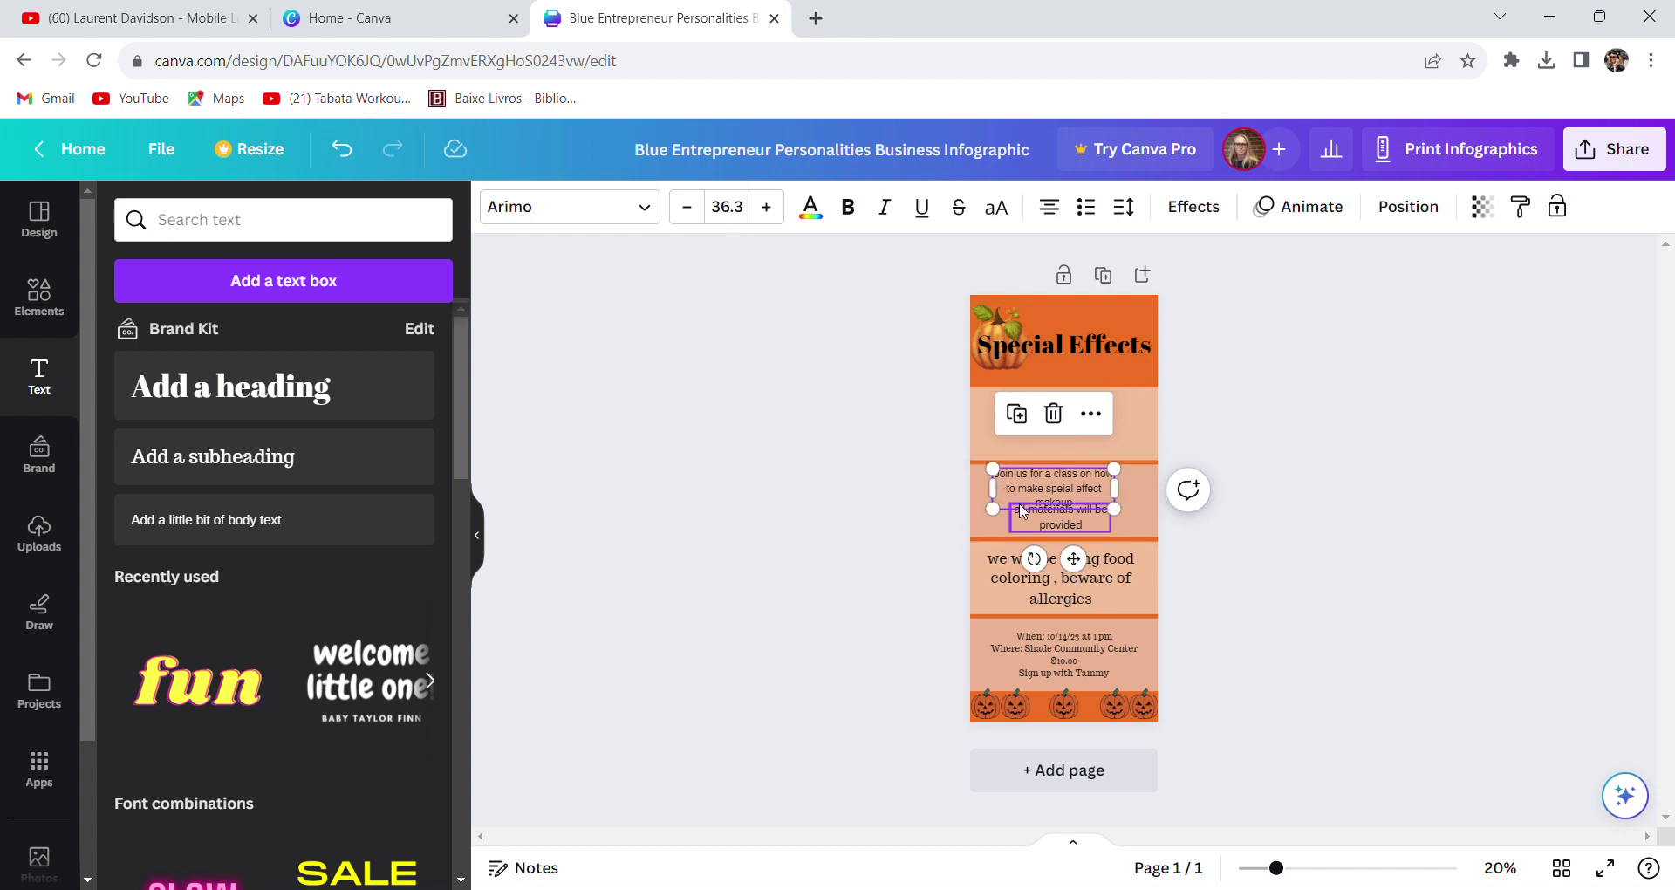
shift+click(1046, 525)
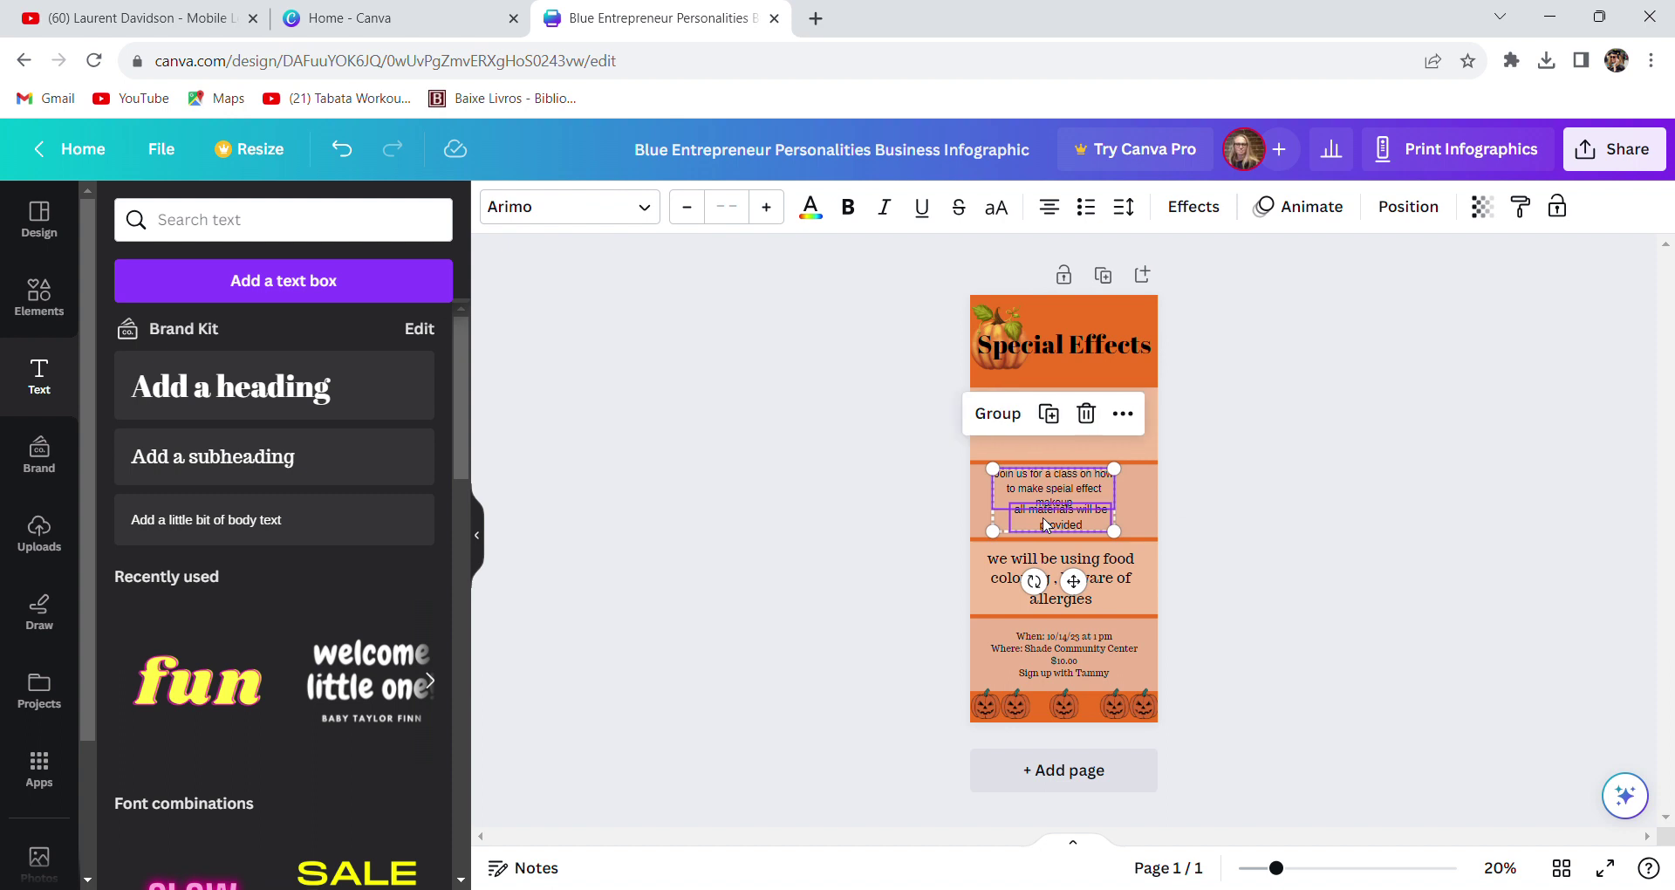
click(1010, 423)
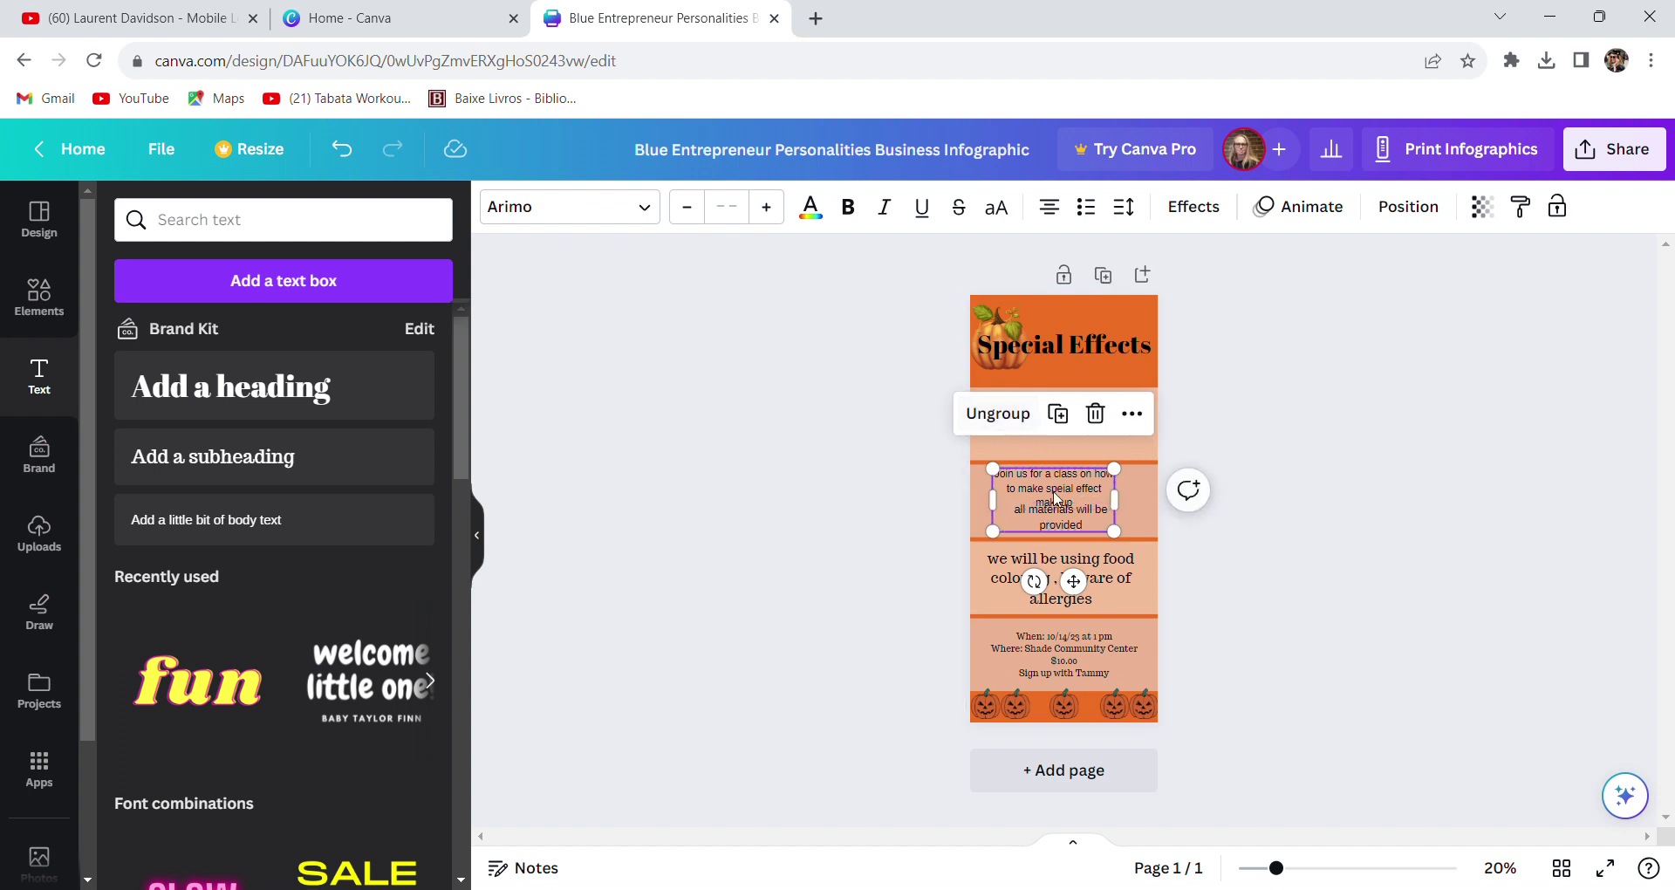
drag(1060, 506, 1080, 508)
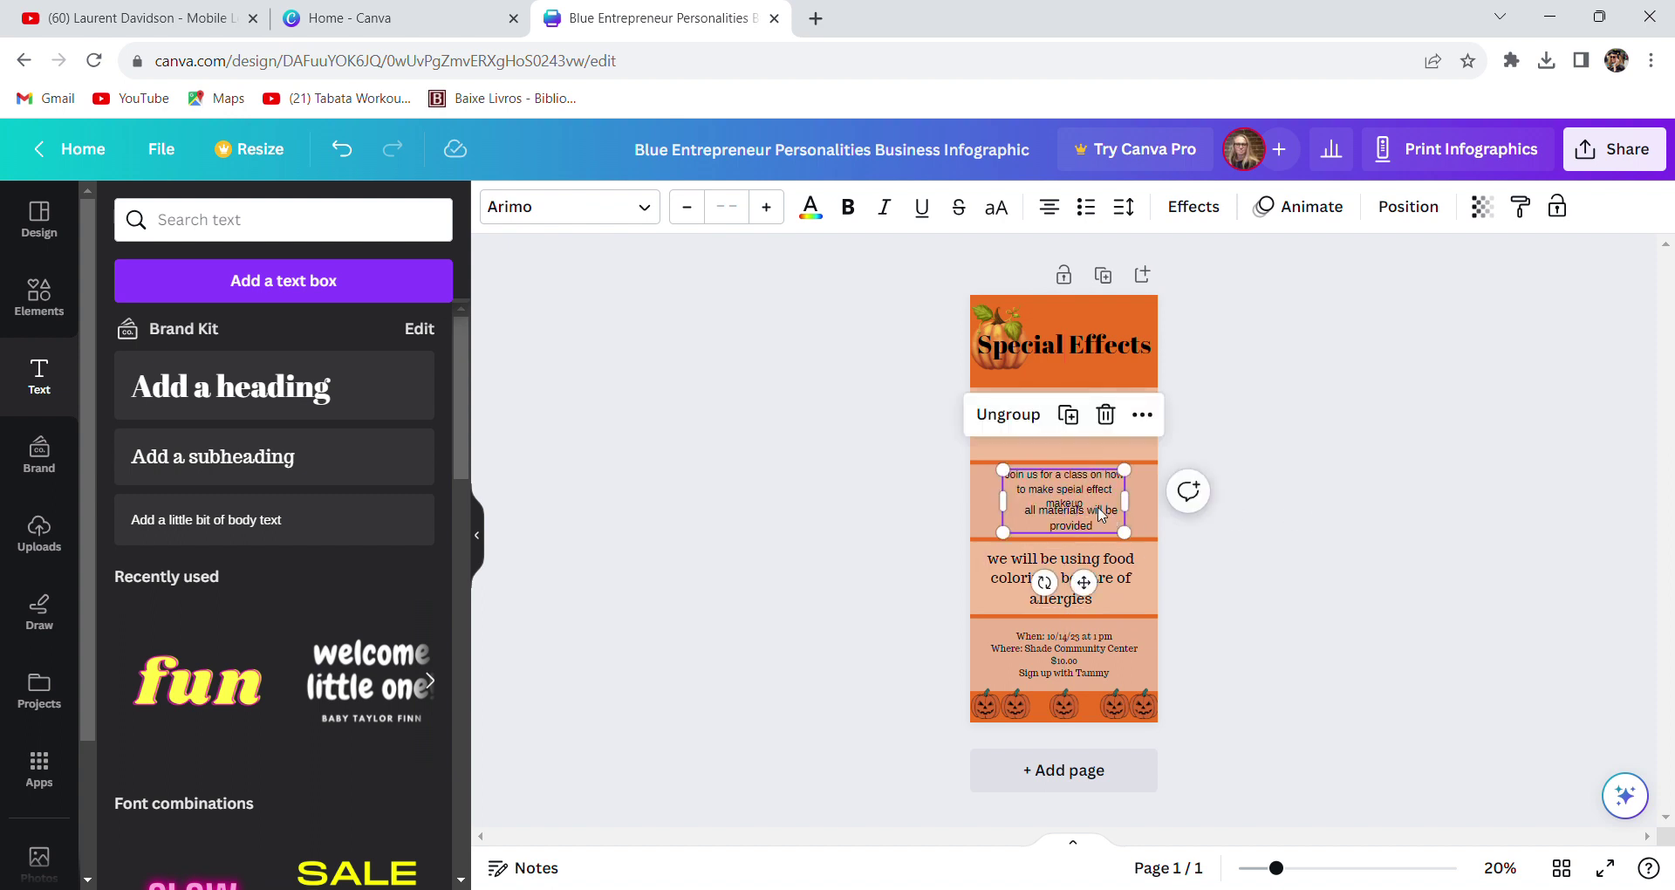
click(1101, 514)
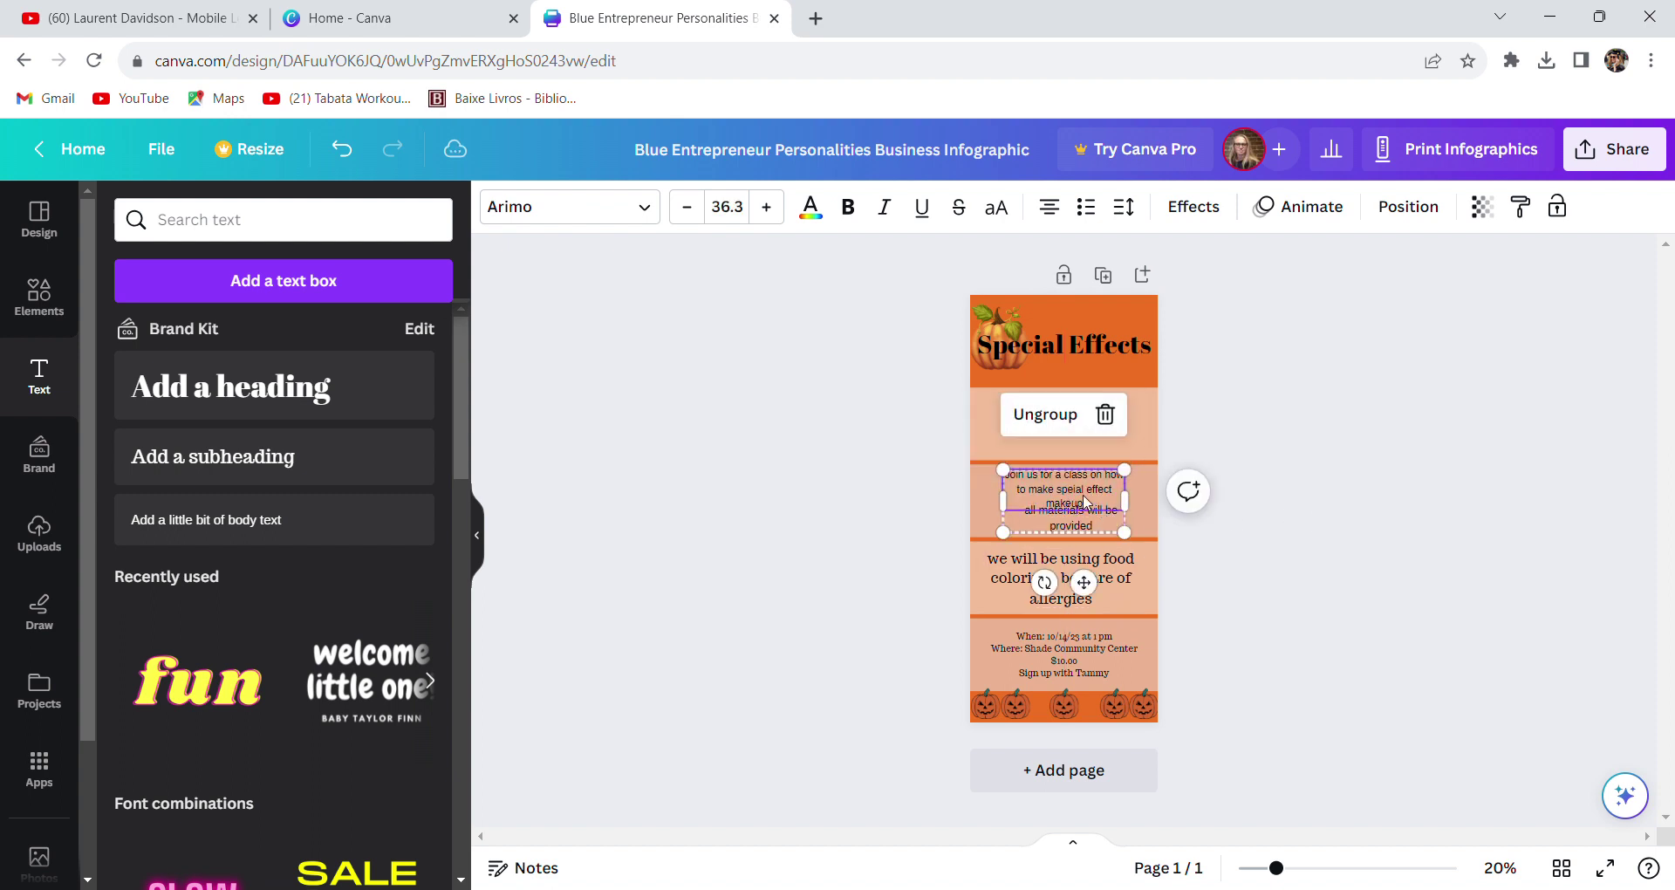
click(1045, 415)
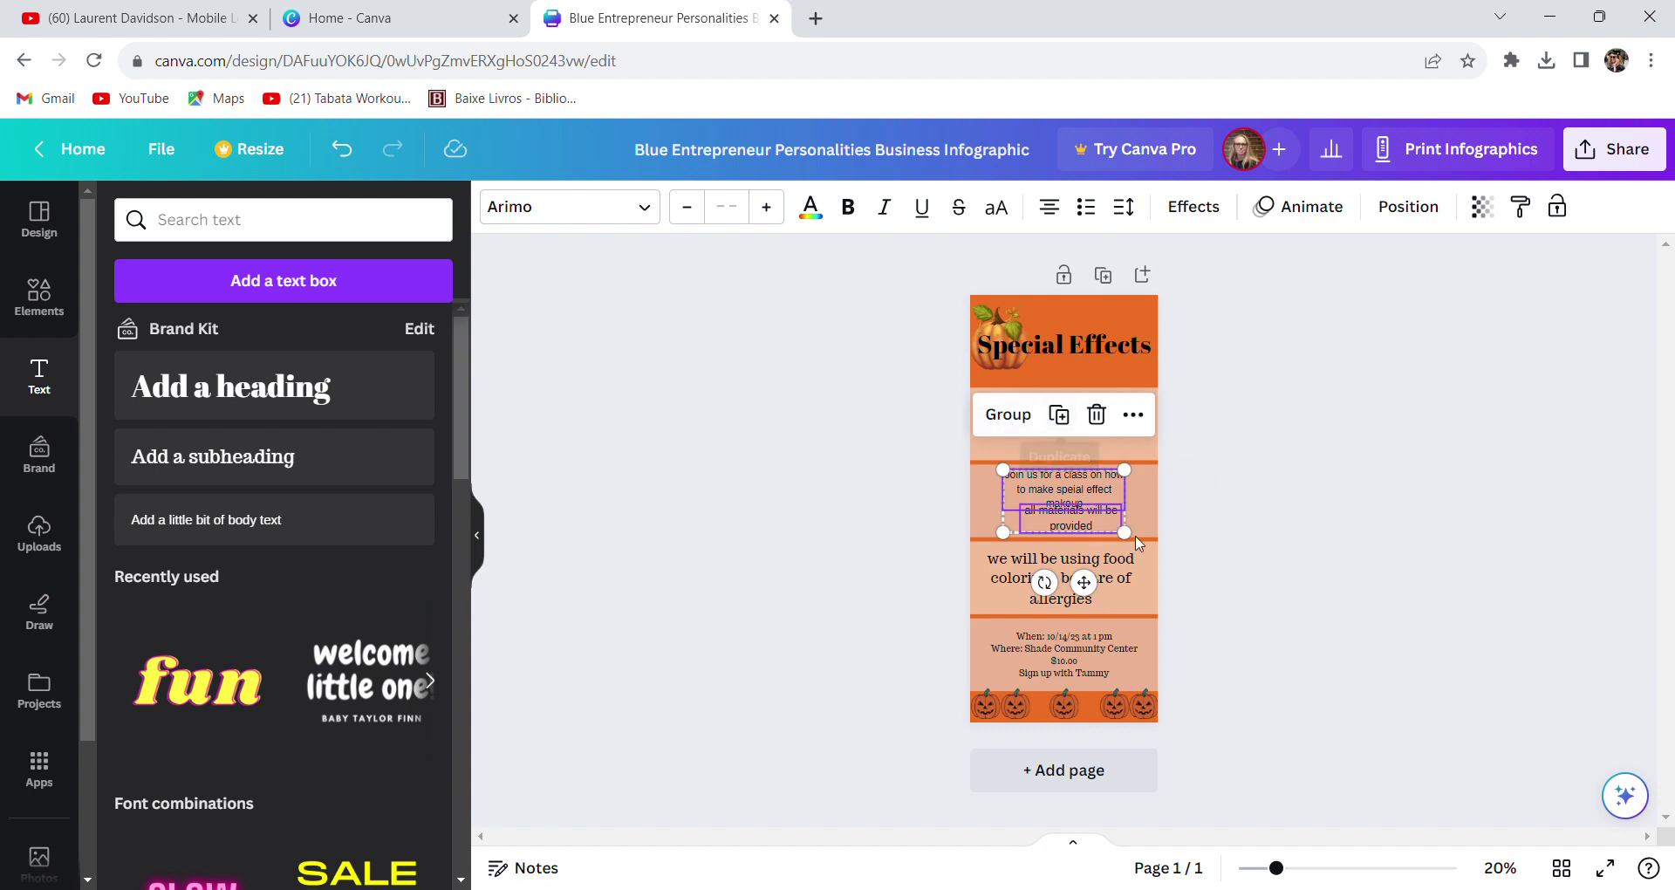
click(1234, 547)
Separate the overlapping texts by placing the class description in the section's upper left and the materials note in its lower right
click(1096, 497)
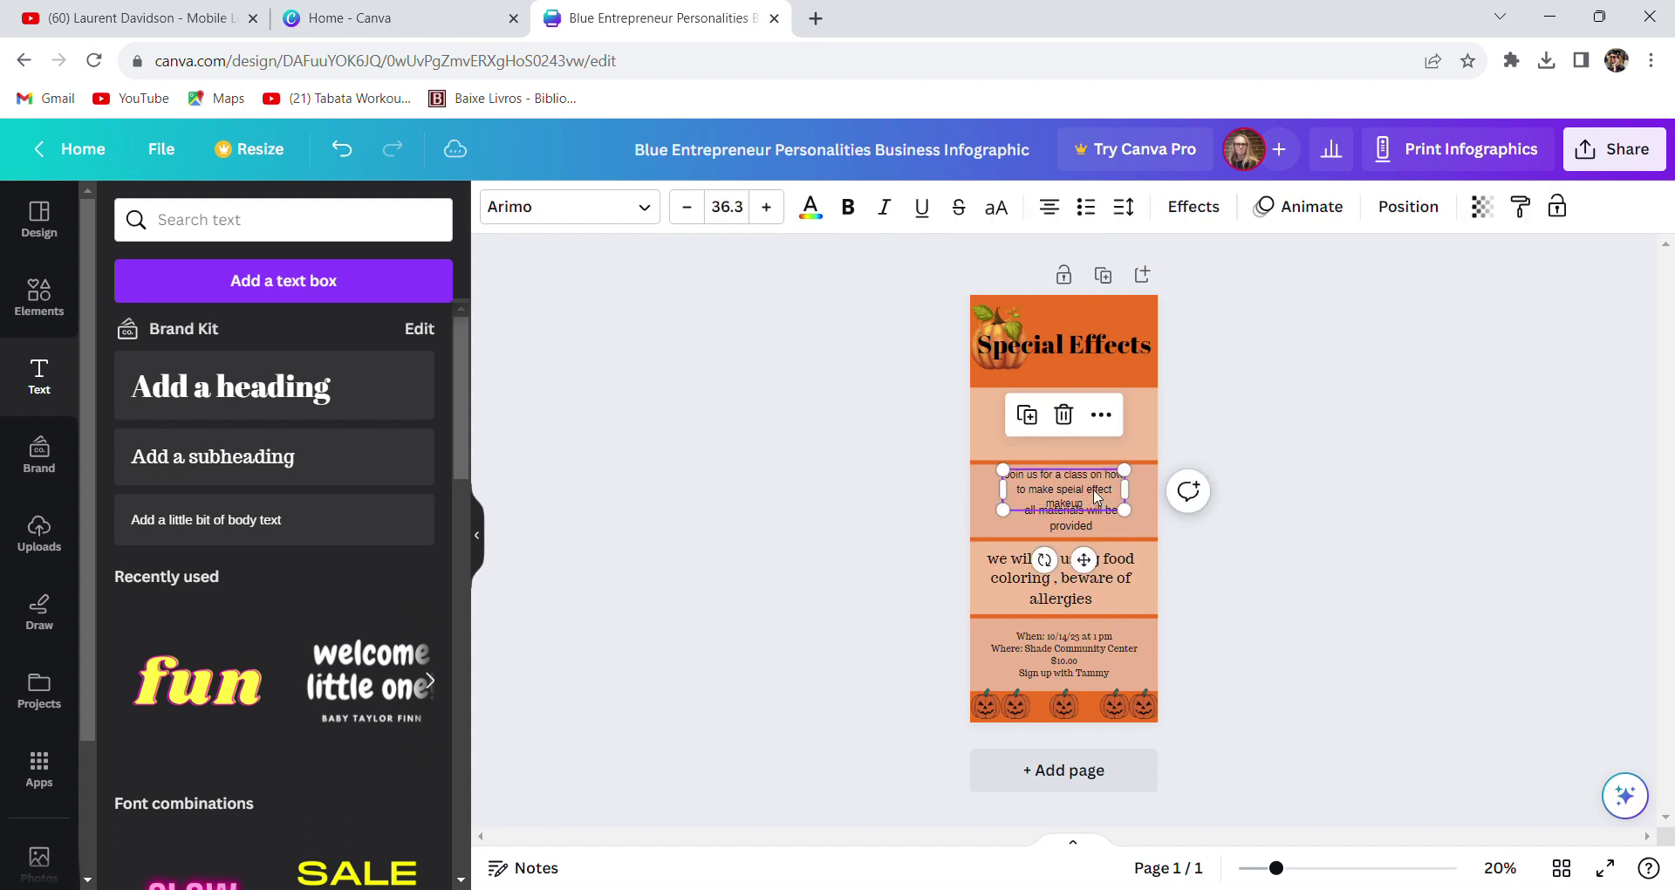
drag(1097, 497, 1116, 534)
click(1075, 525)
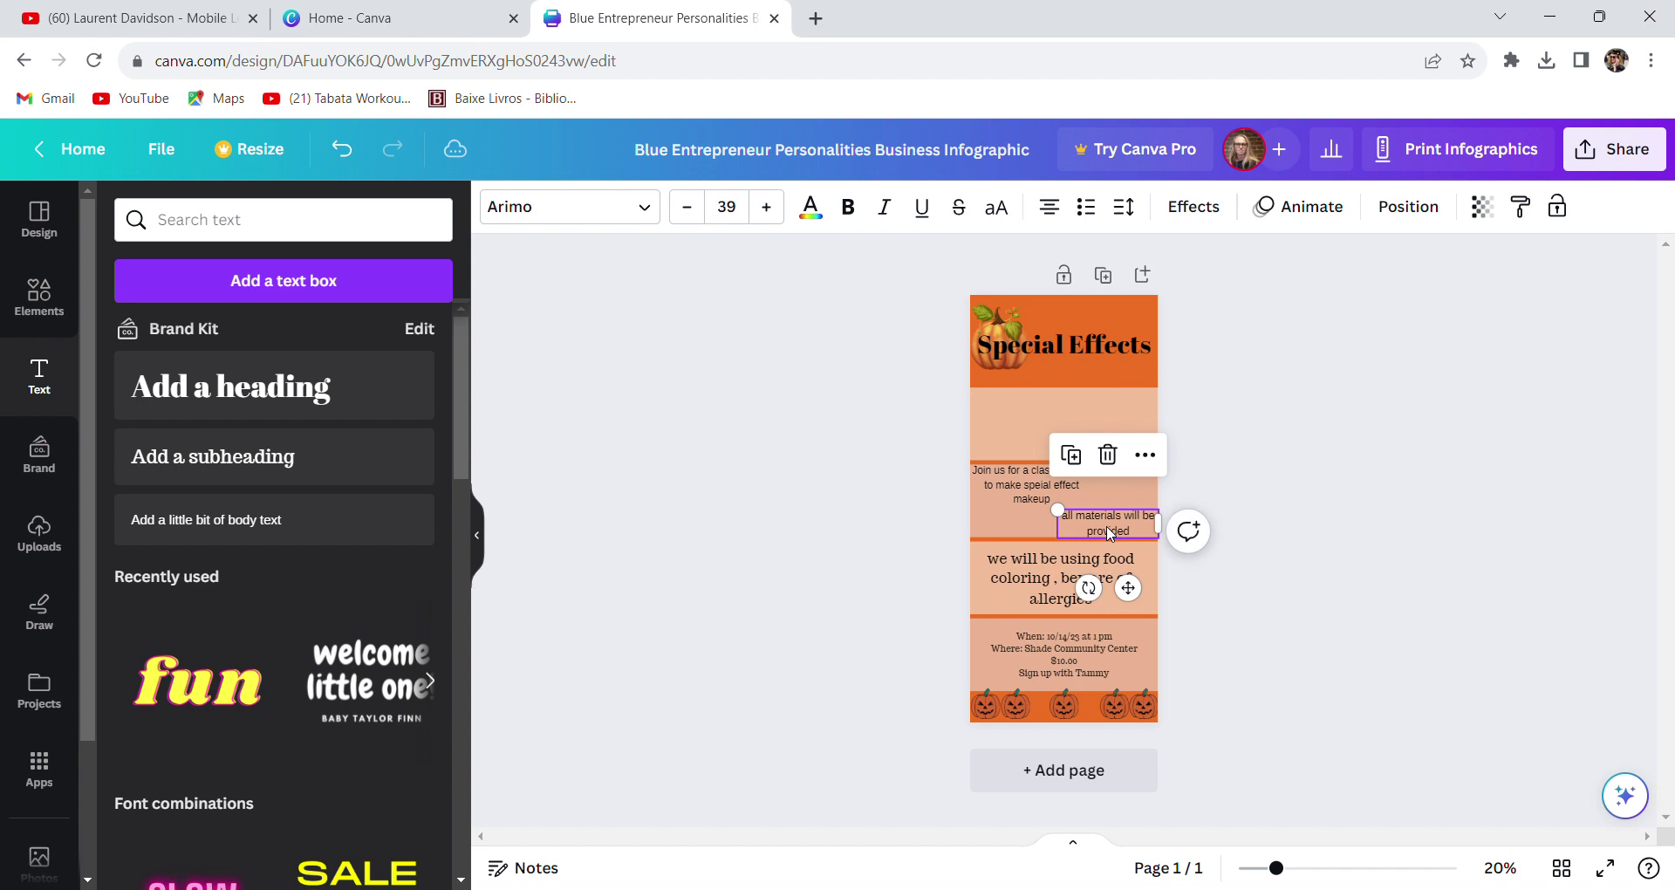
click(1276, 480)
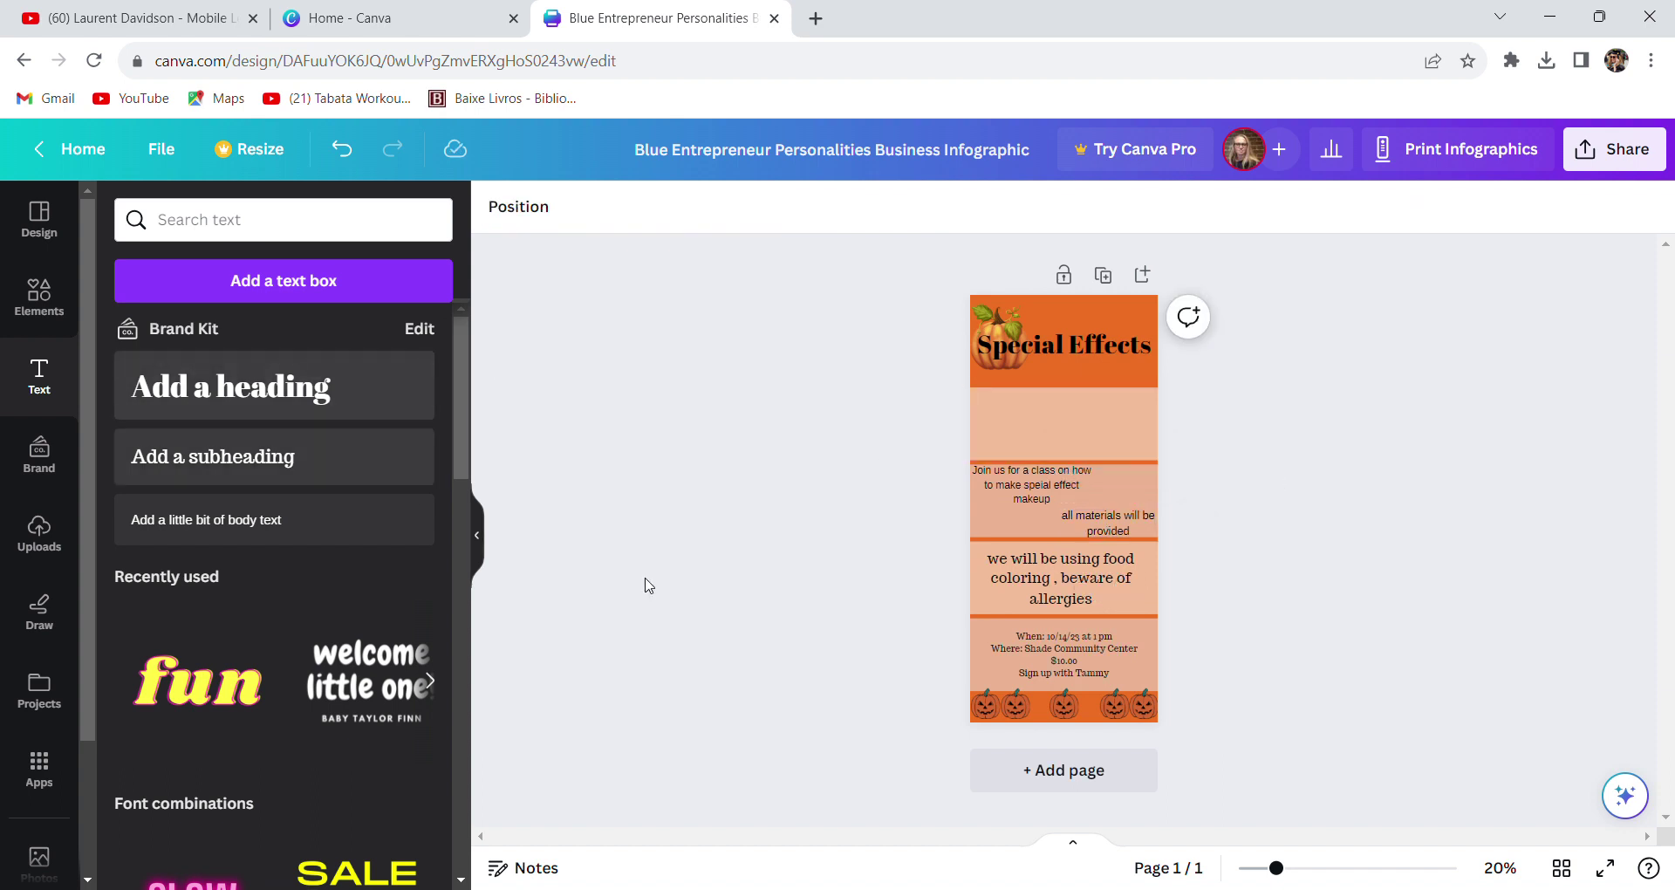
Extend the title to "Special Effects Class" and move it up so both lines fit in the orange header
click(1137, 353)
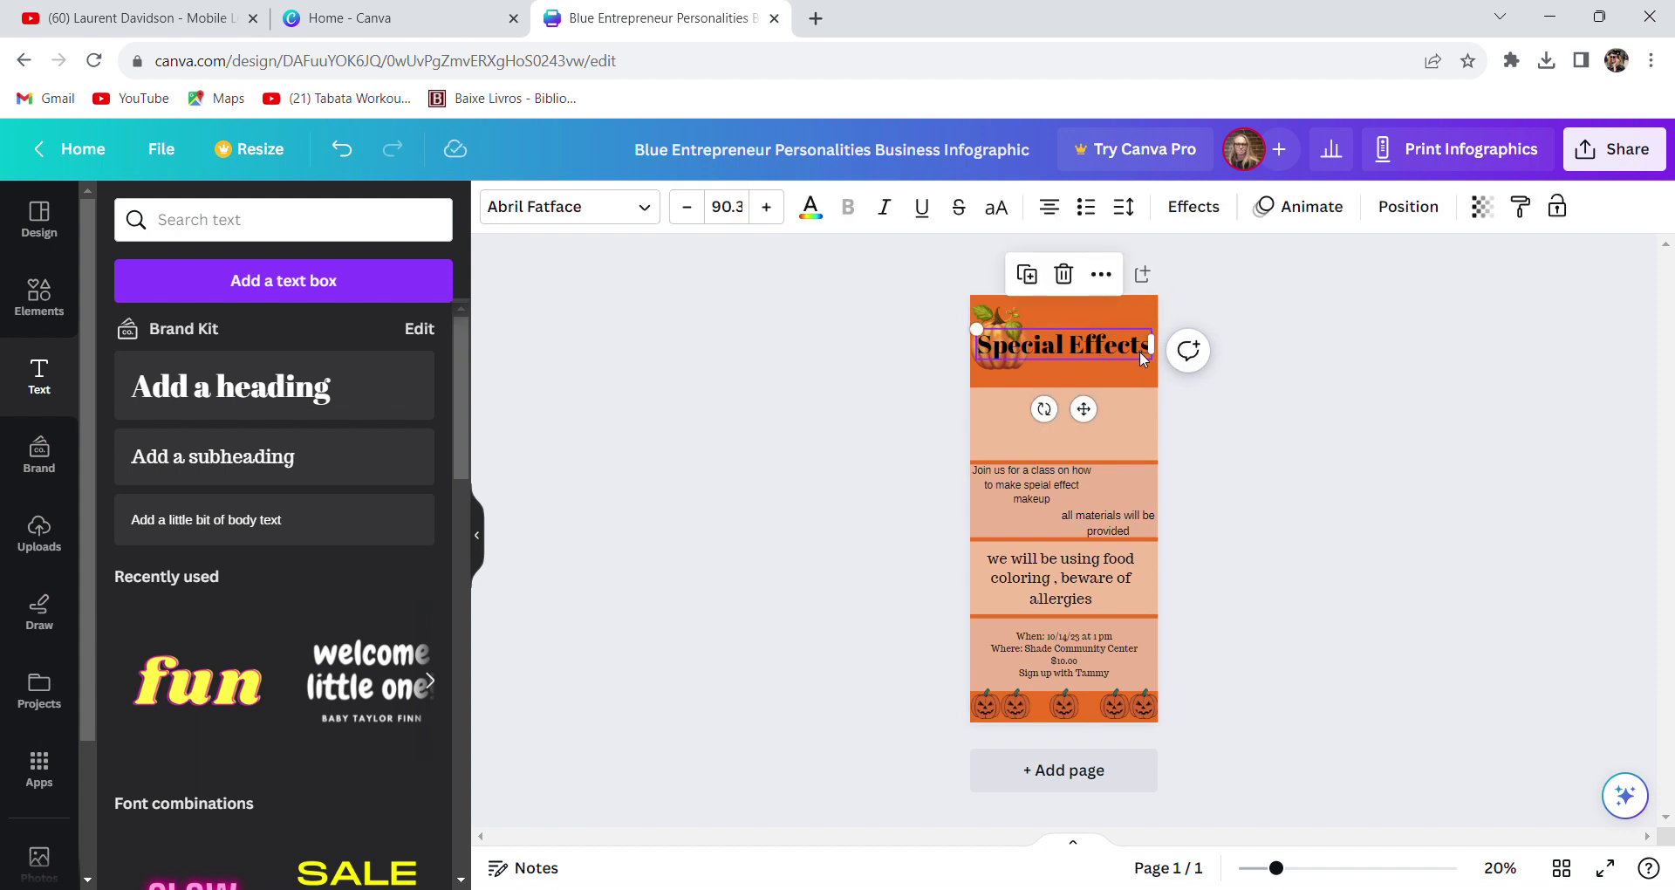
click(1139, 351)
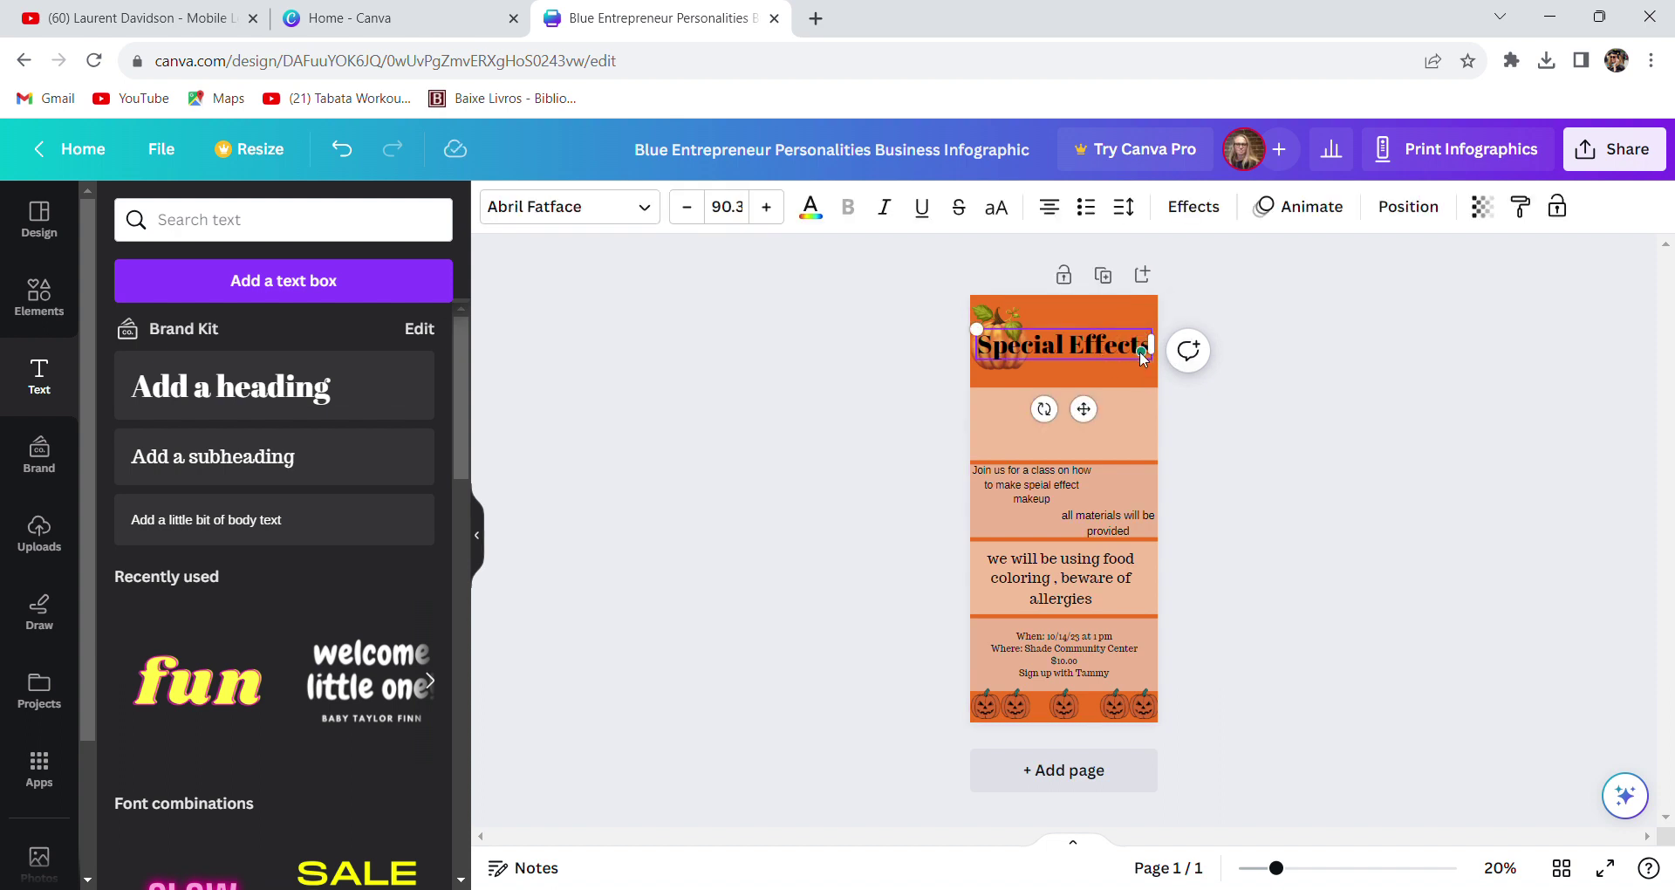
click(1430, 533)
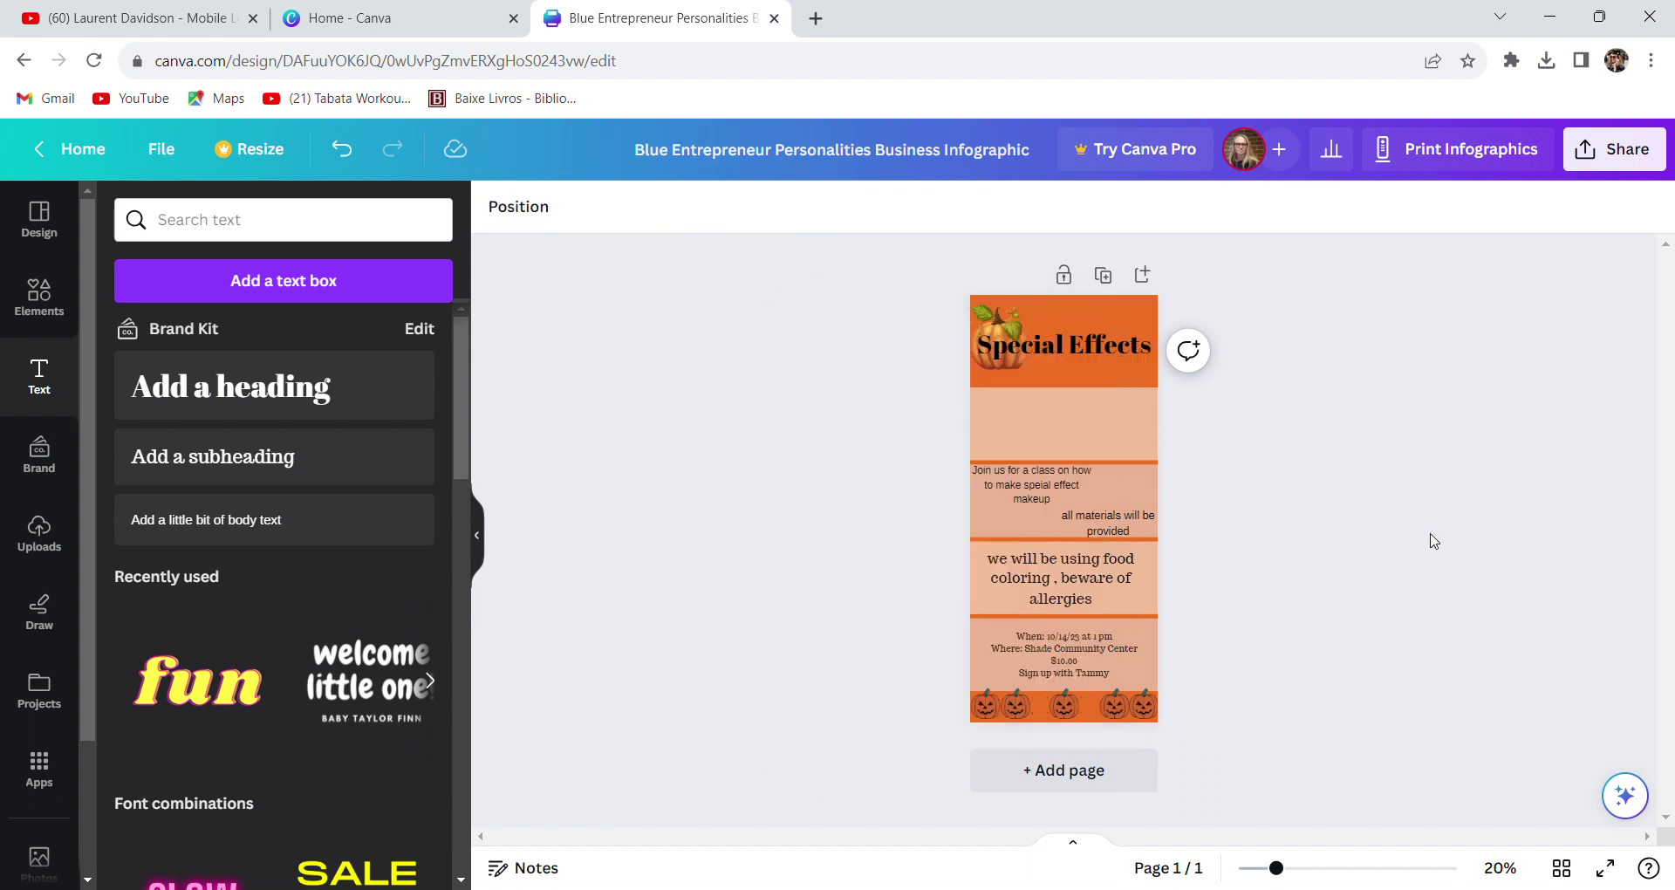
click(1101, 352)
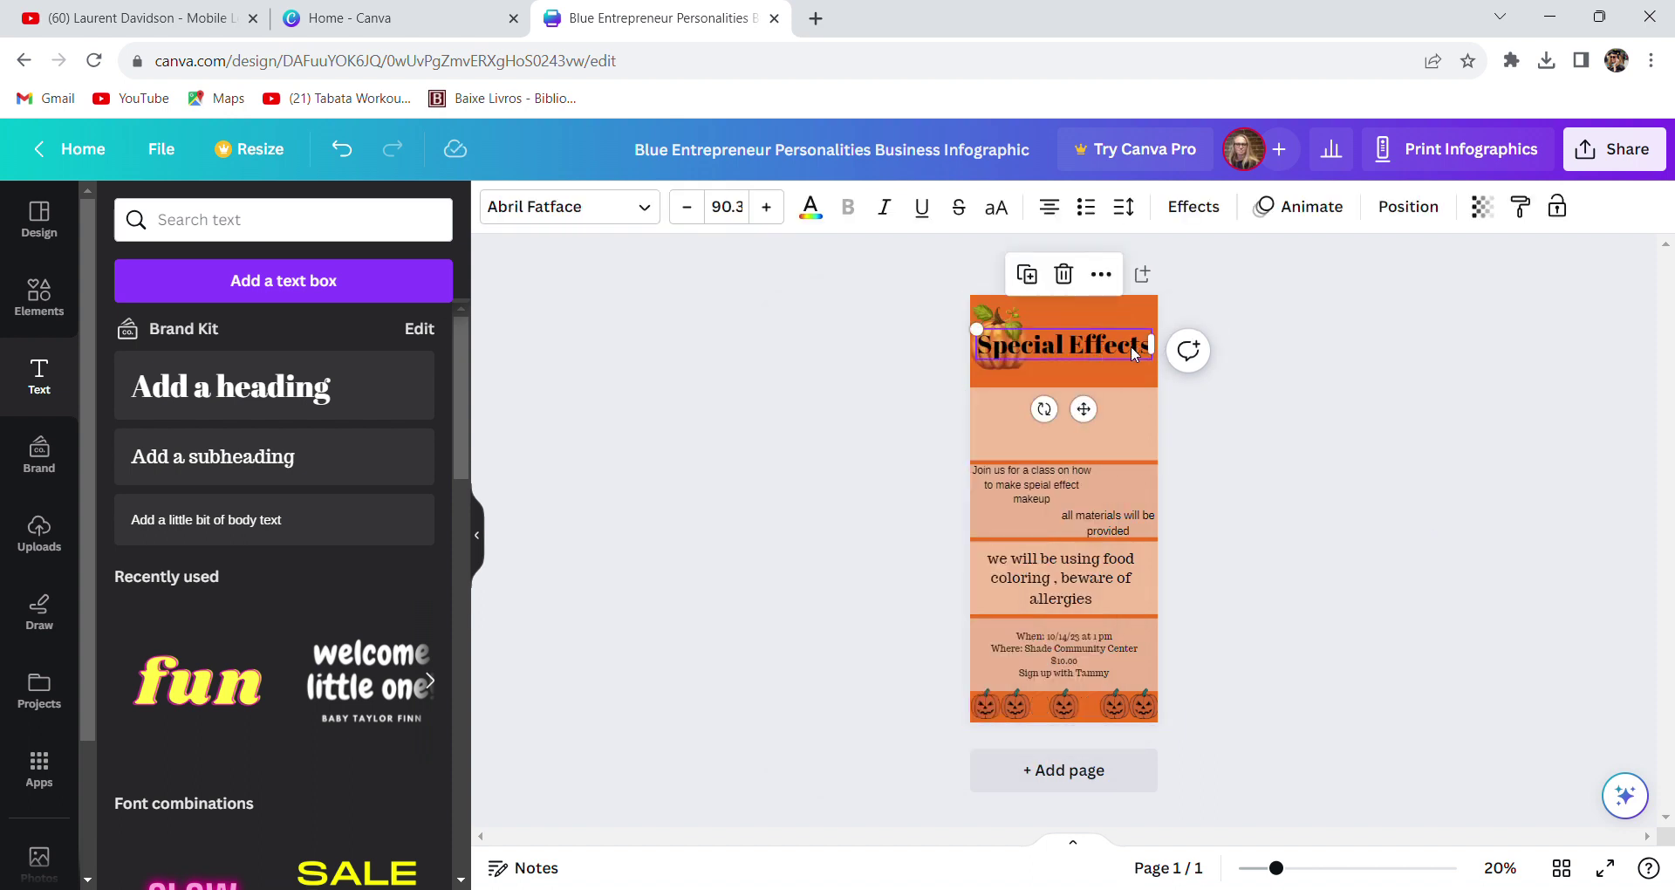
click(1138, 350)
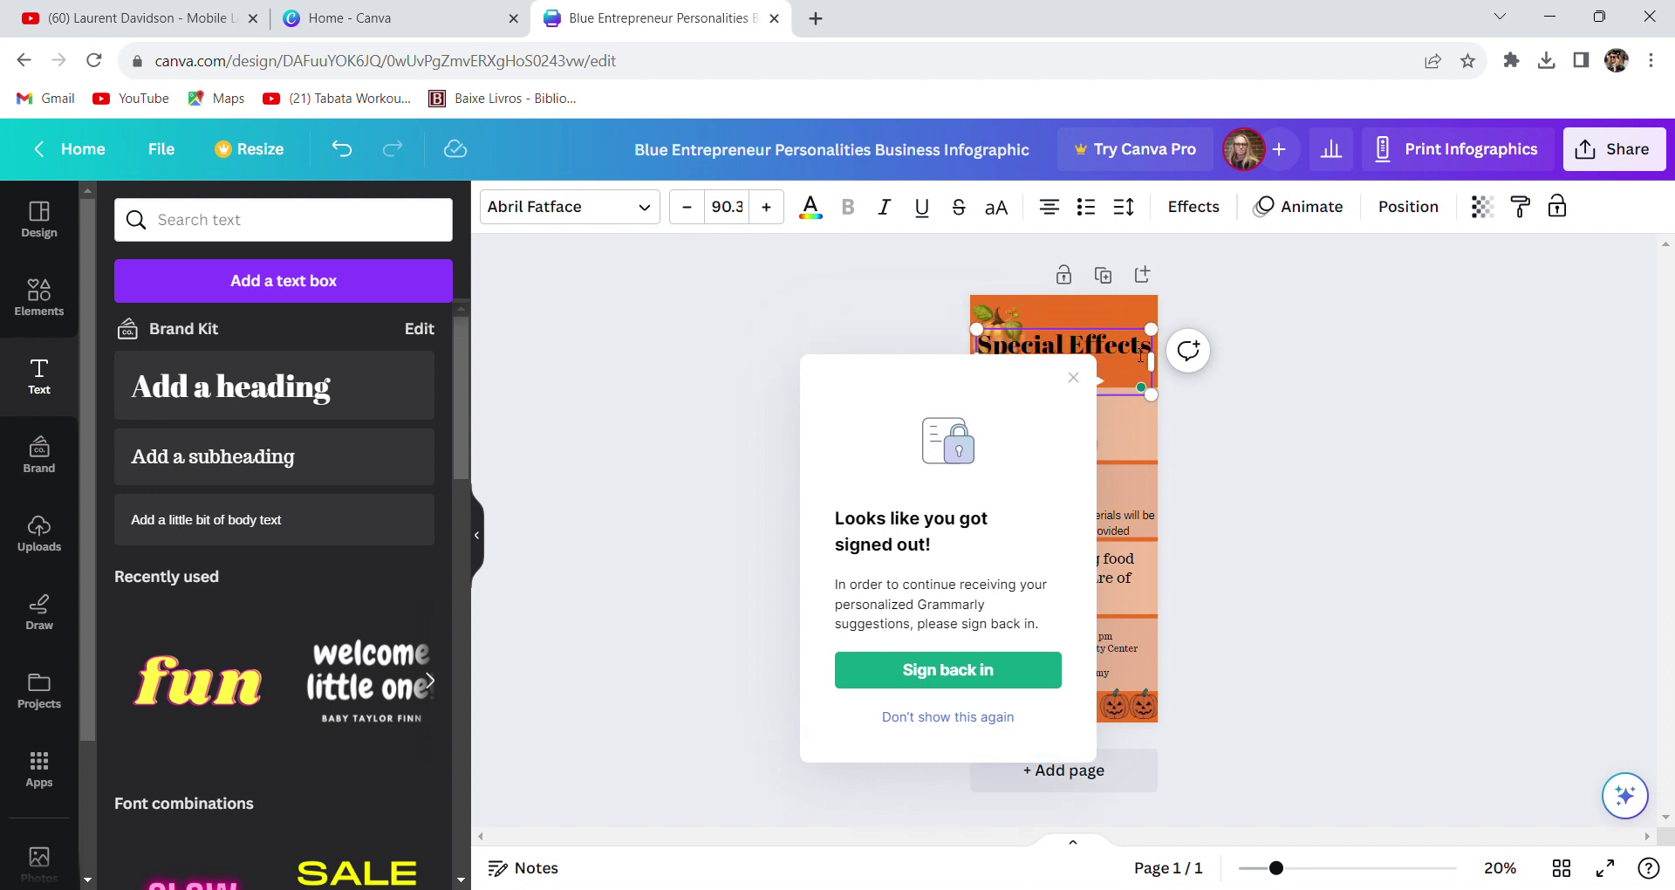
click(1073, 379)
text(Class)
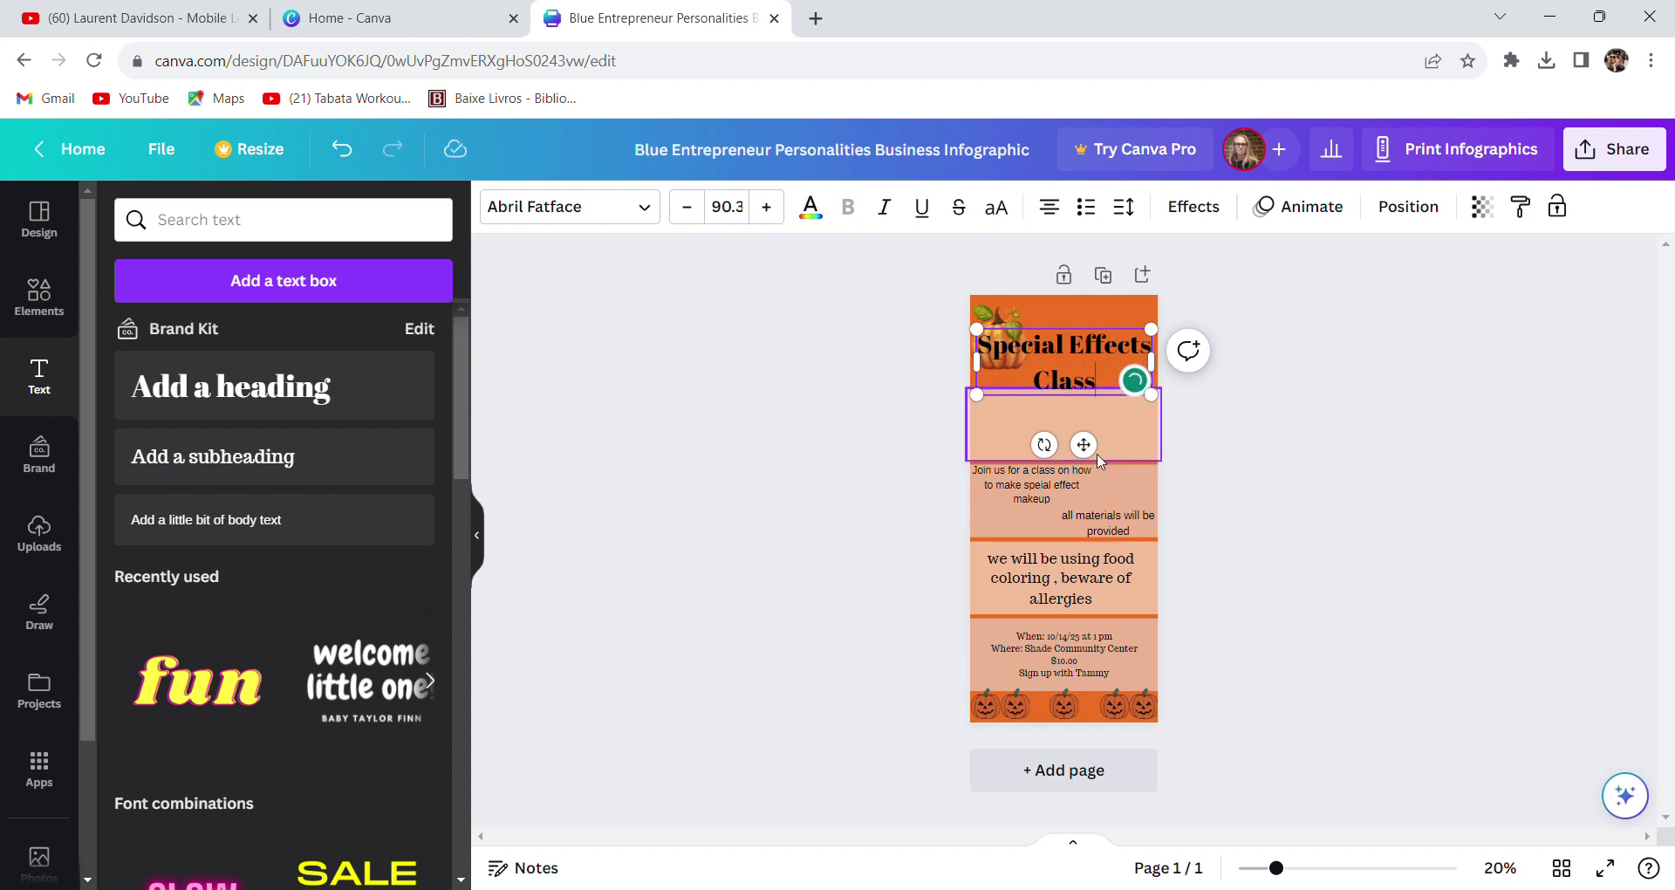
drag(1083, 444, 1093, 434)
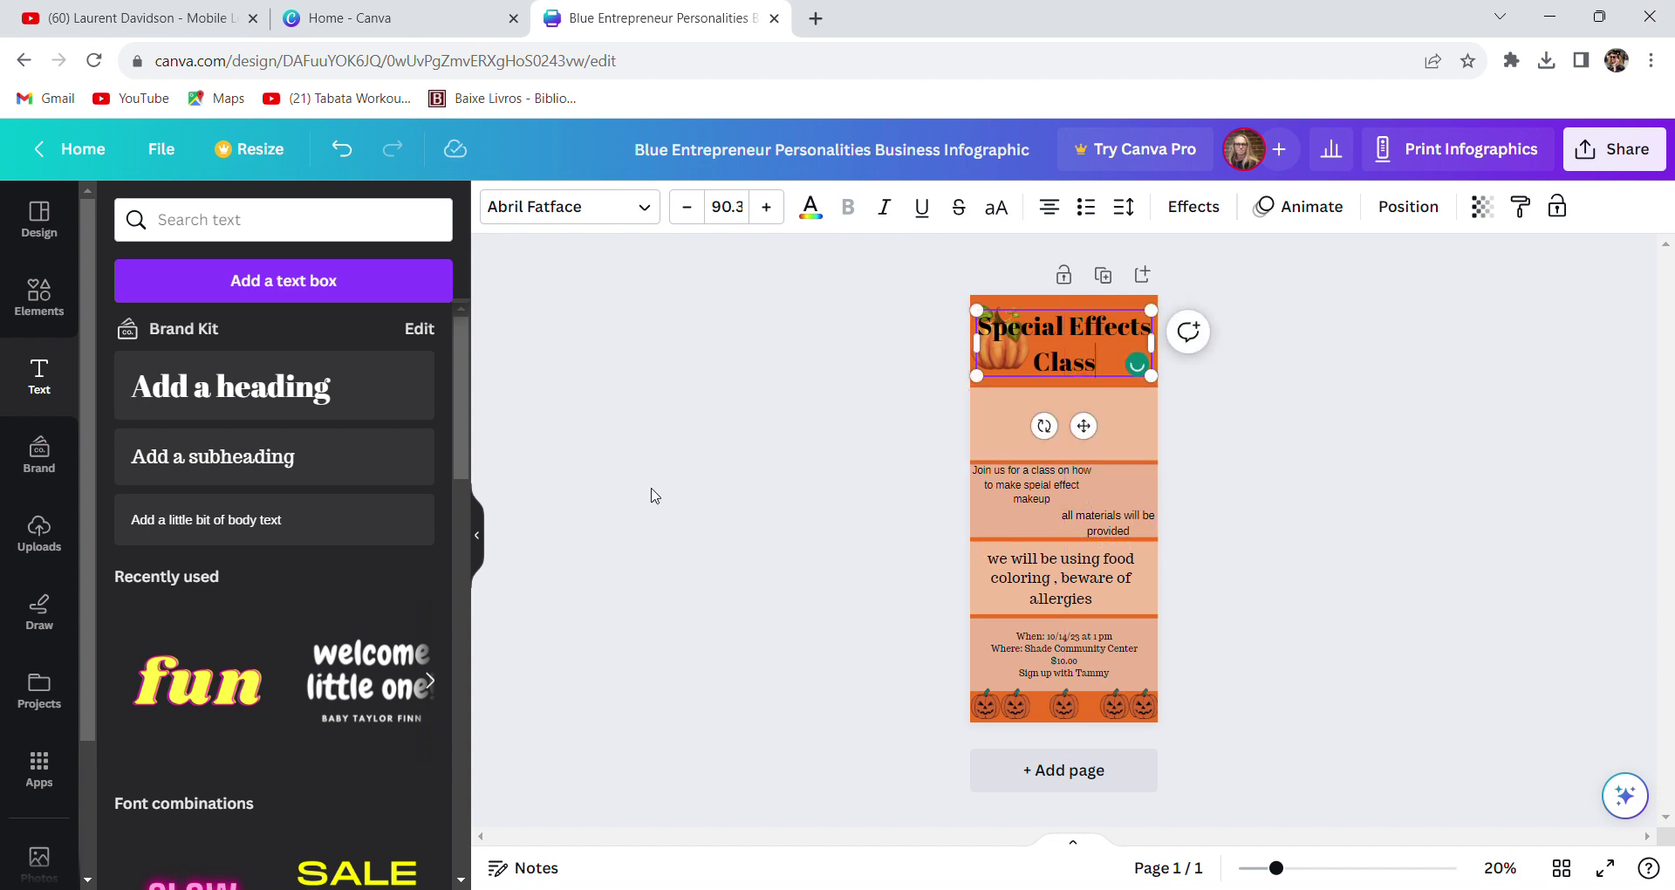
Add a subheading reading "Learn to make cuts, burns, and other speial effects, just in time for Halloween!" below the title
click(307, 458)
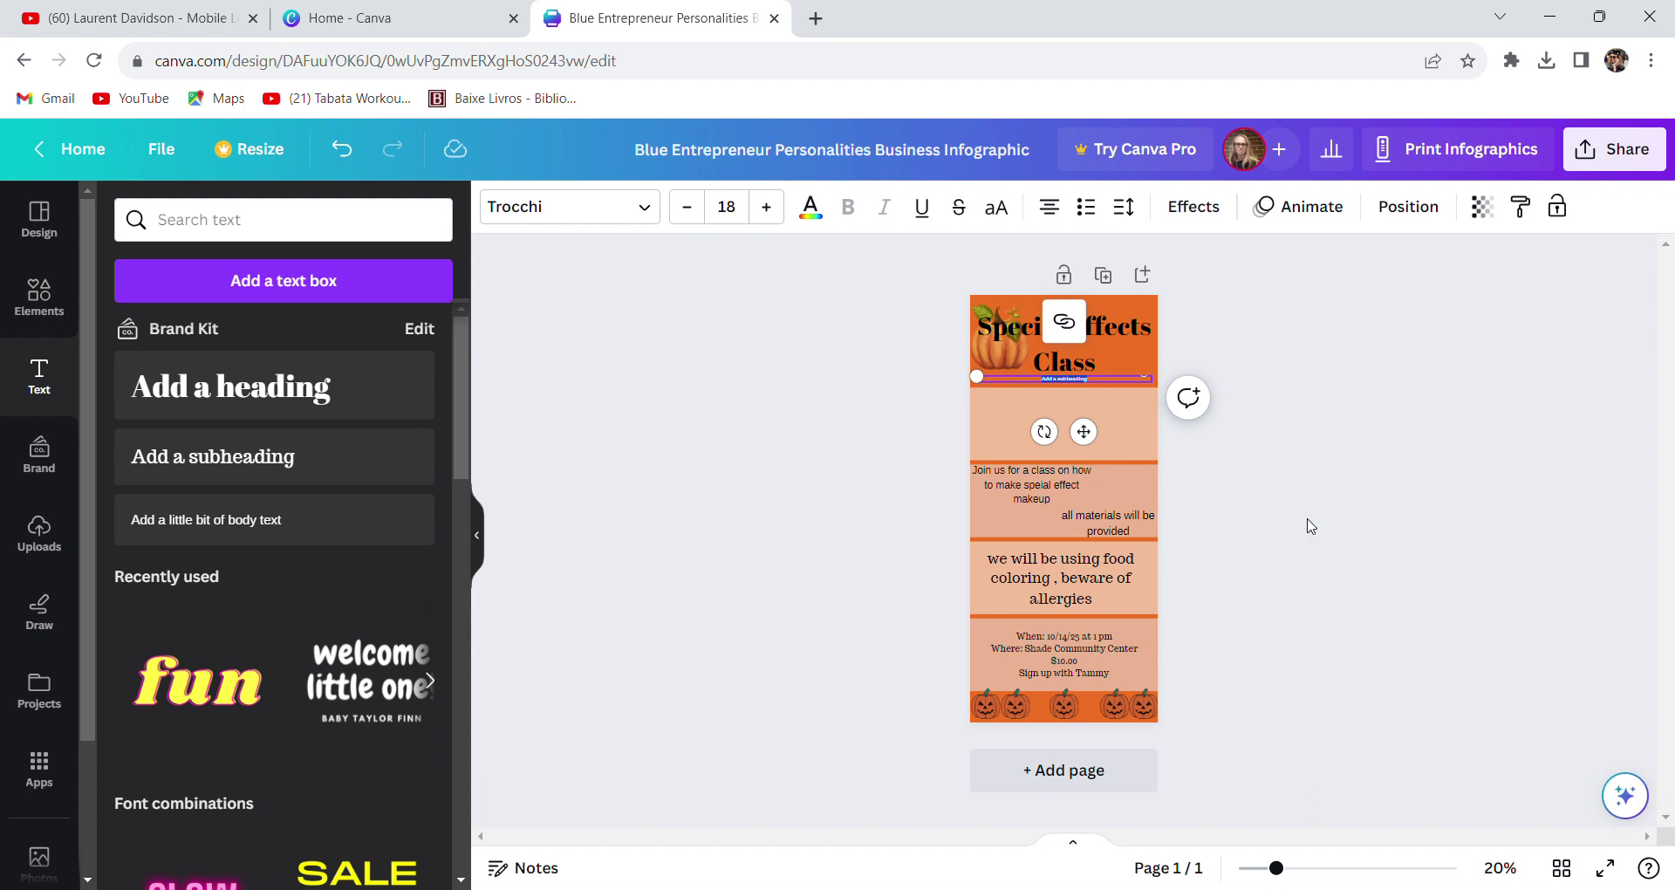
key(BackSpace)
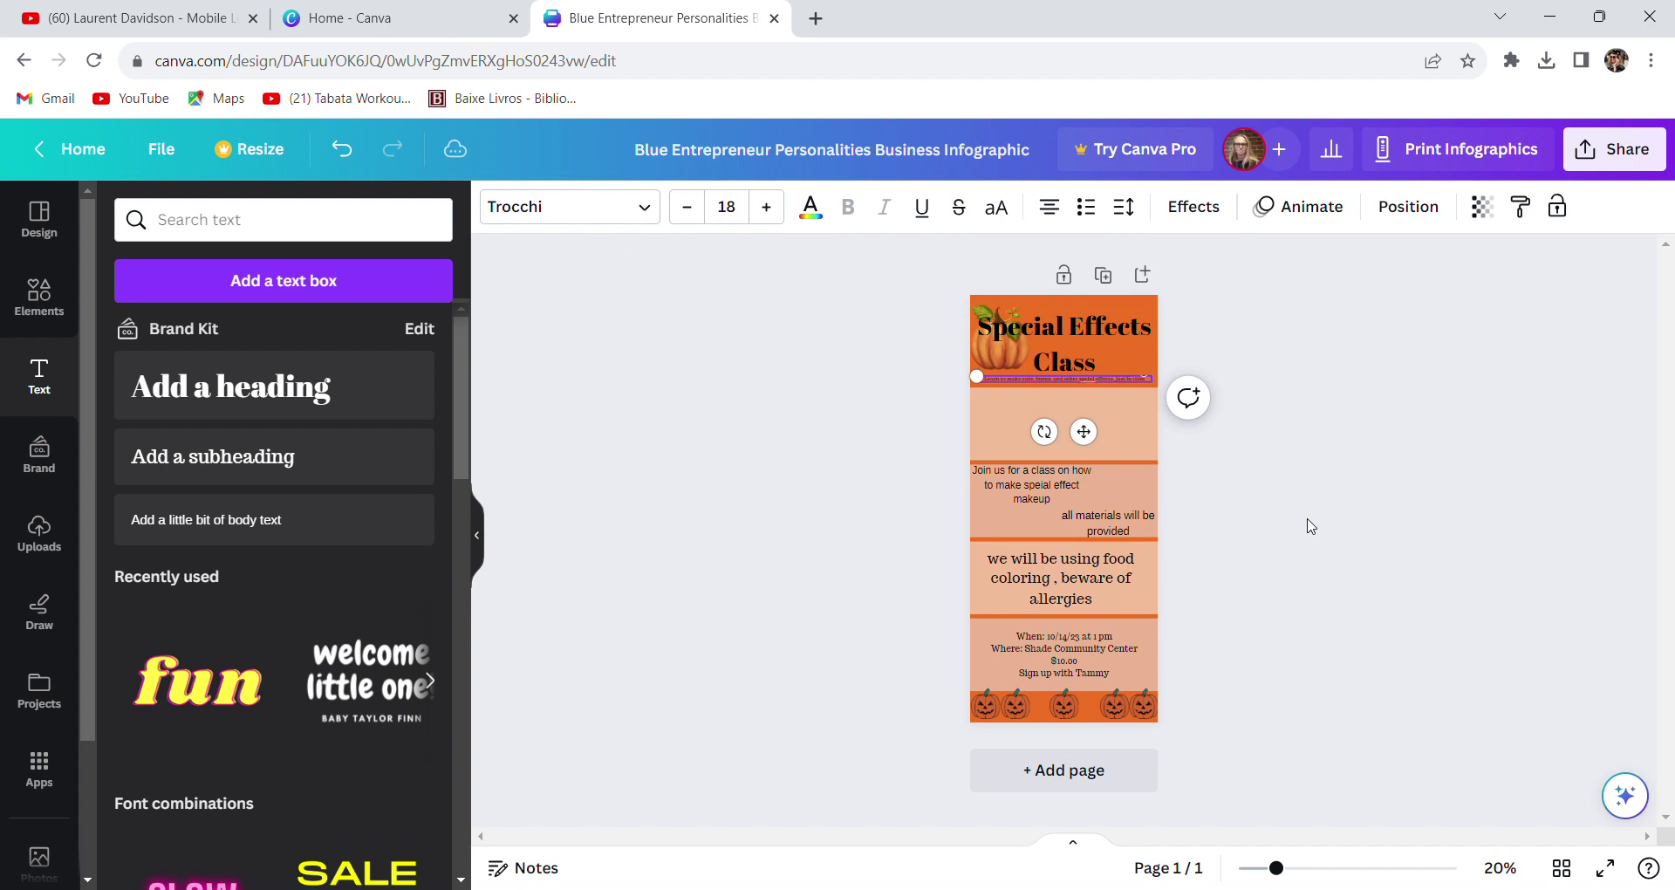
text(Hal)
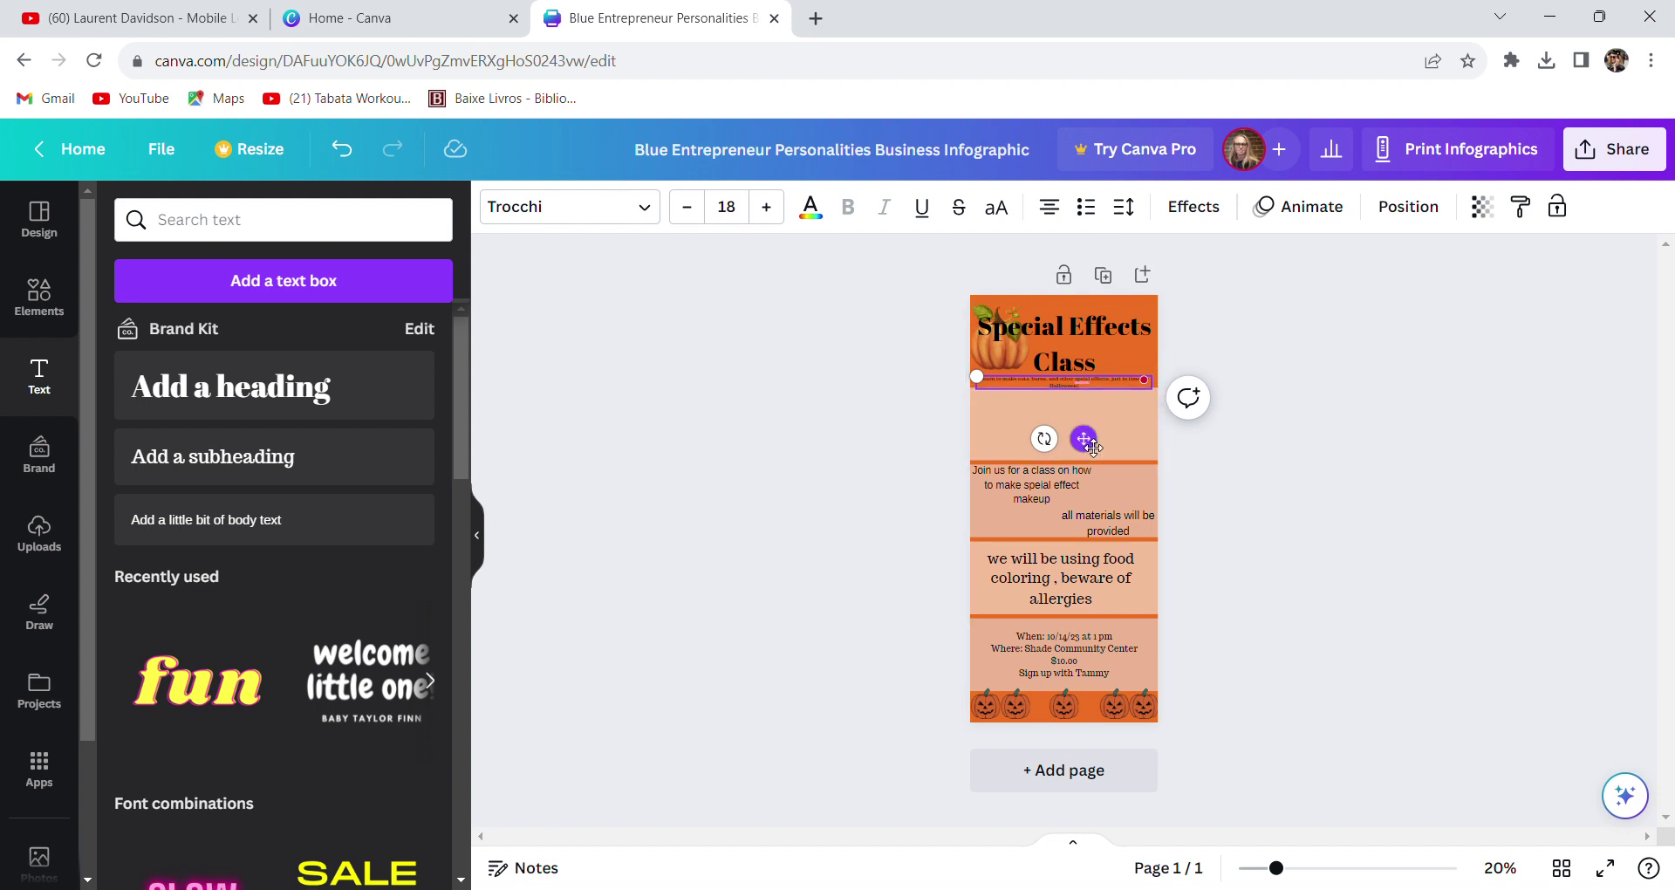
Enlarge the "Learn to make cuts" subheading to size 43.1 and narrow its text box so the text wraps onto four lines
drag(1092, 446, 1092, 485)
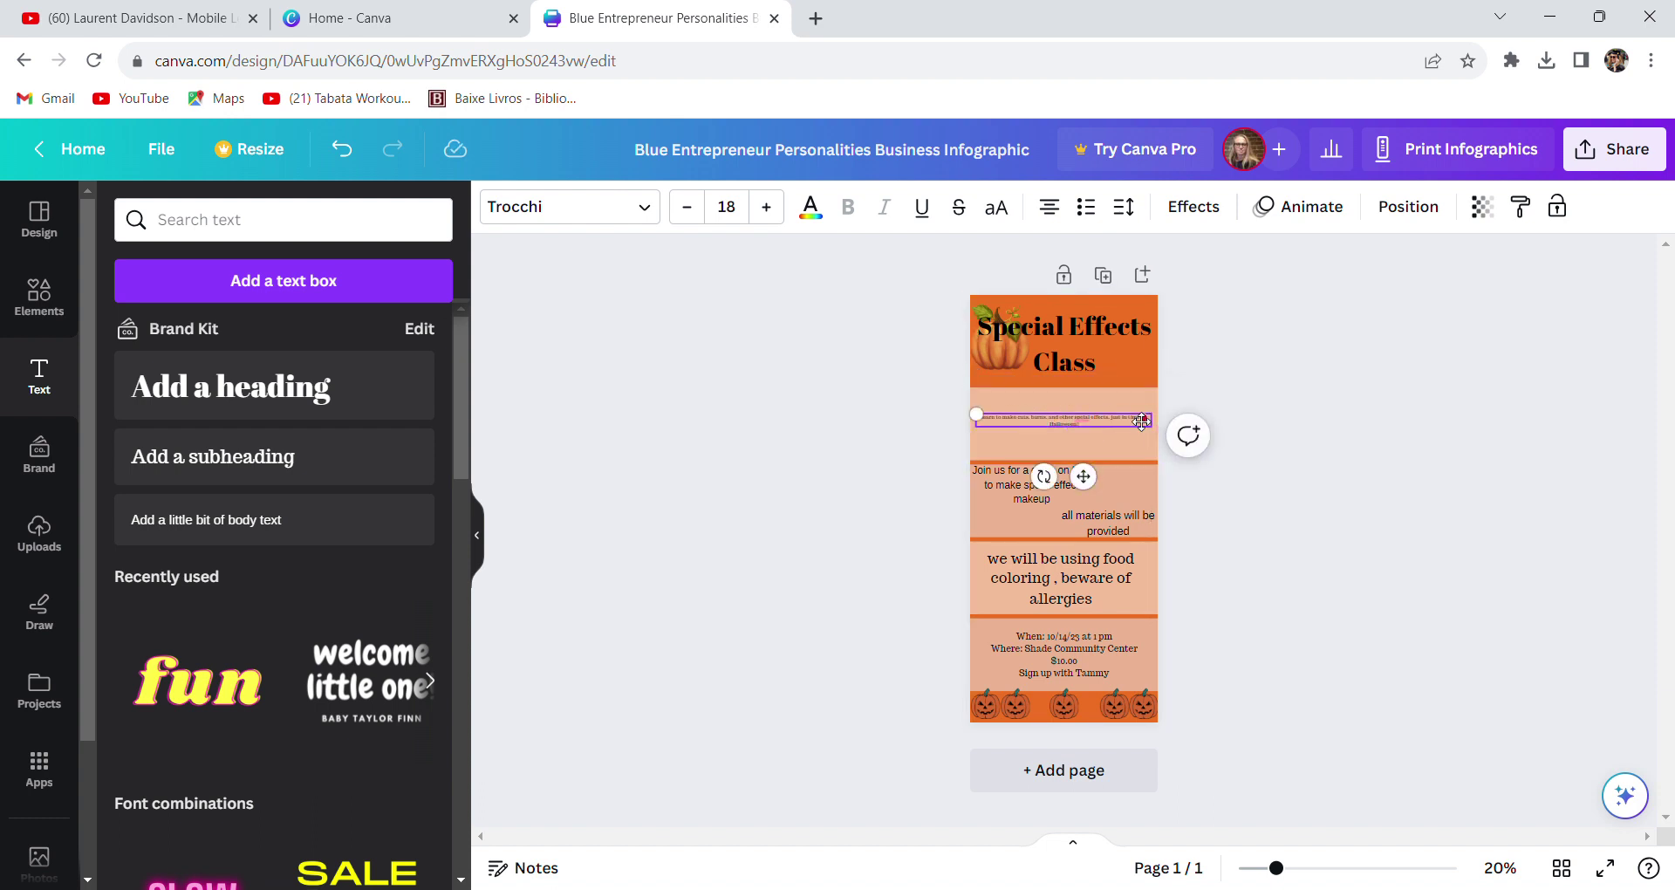
drag(977, 414, 864, 406)
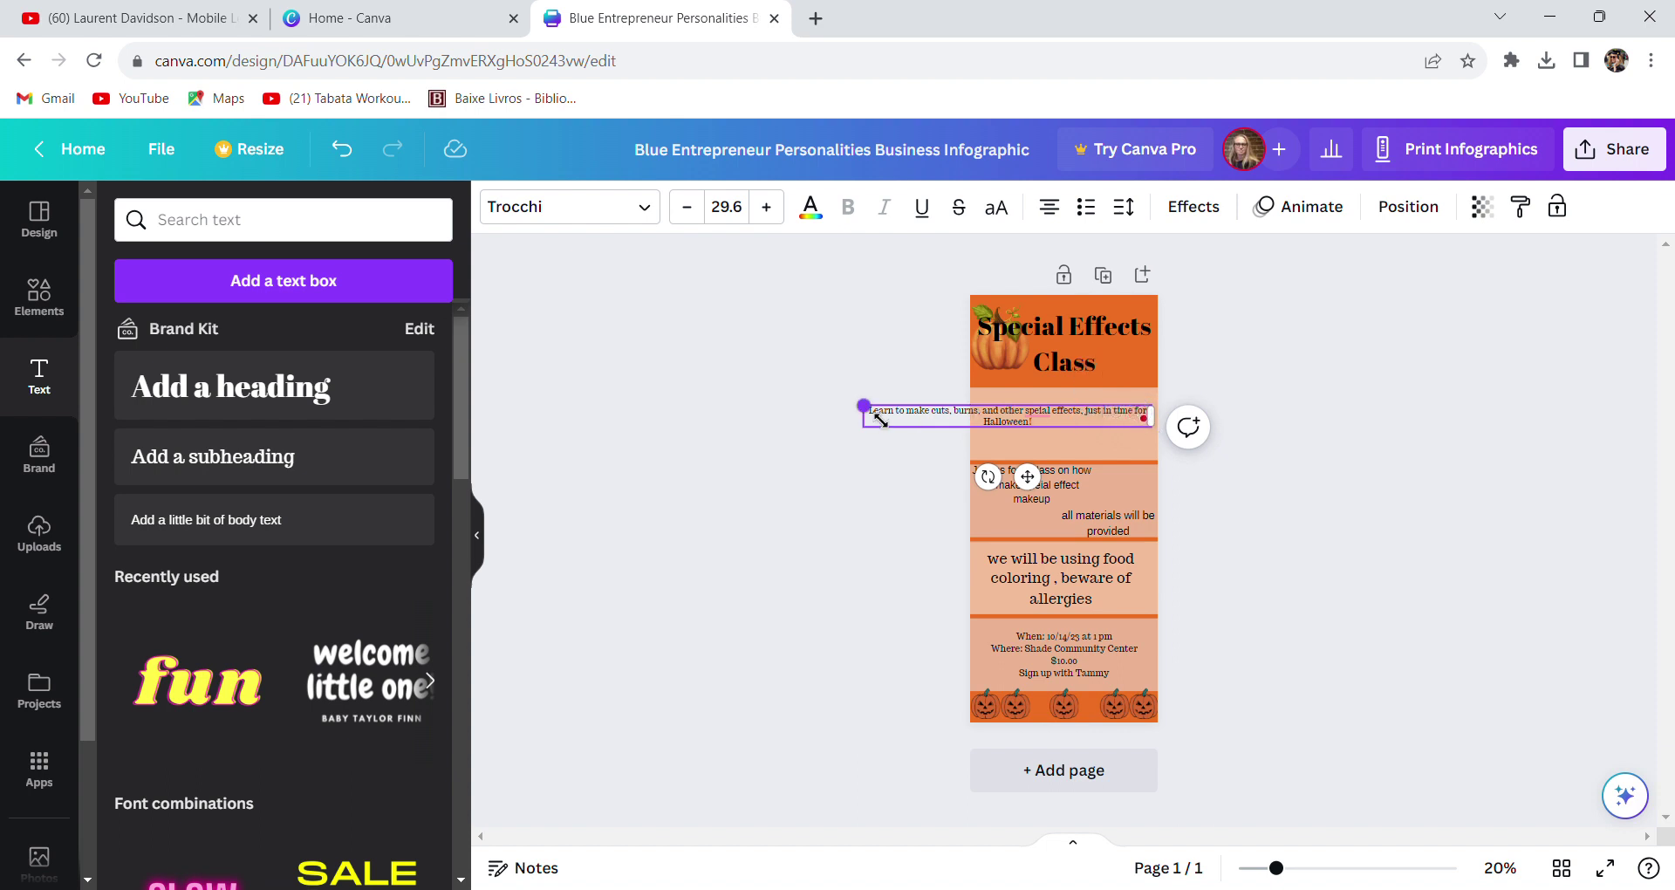
drag(864, 406, 758, 321)
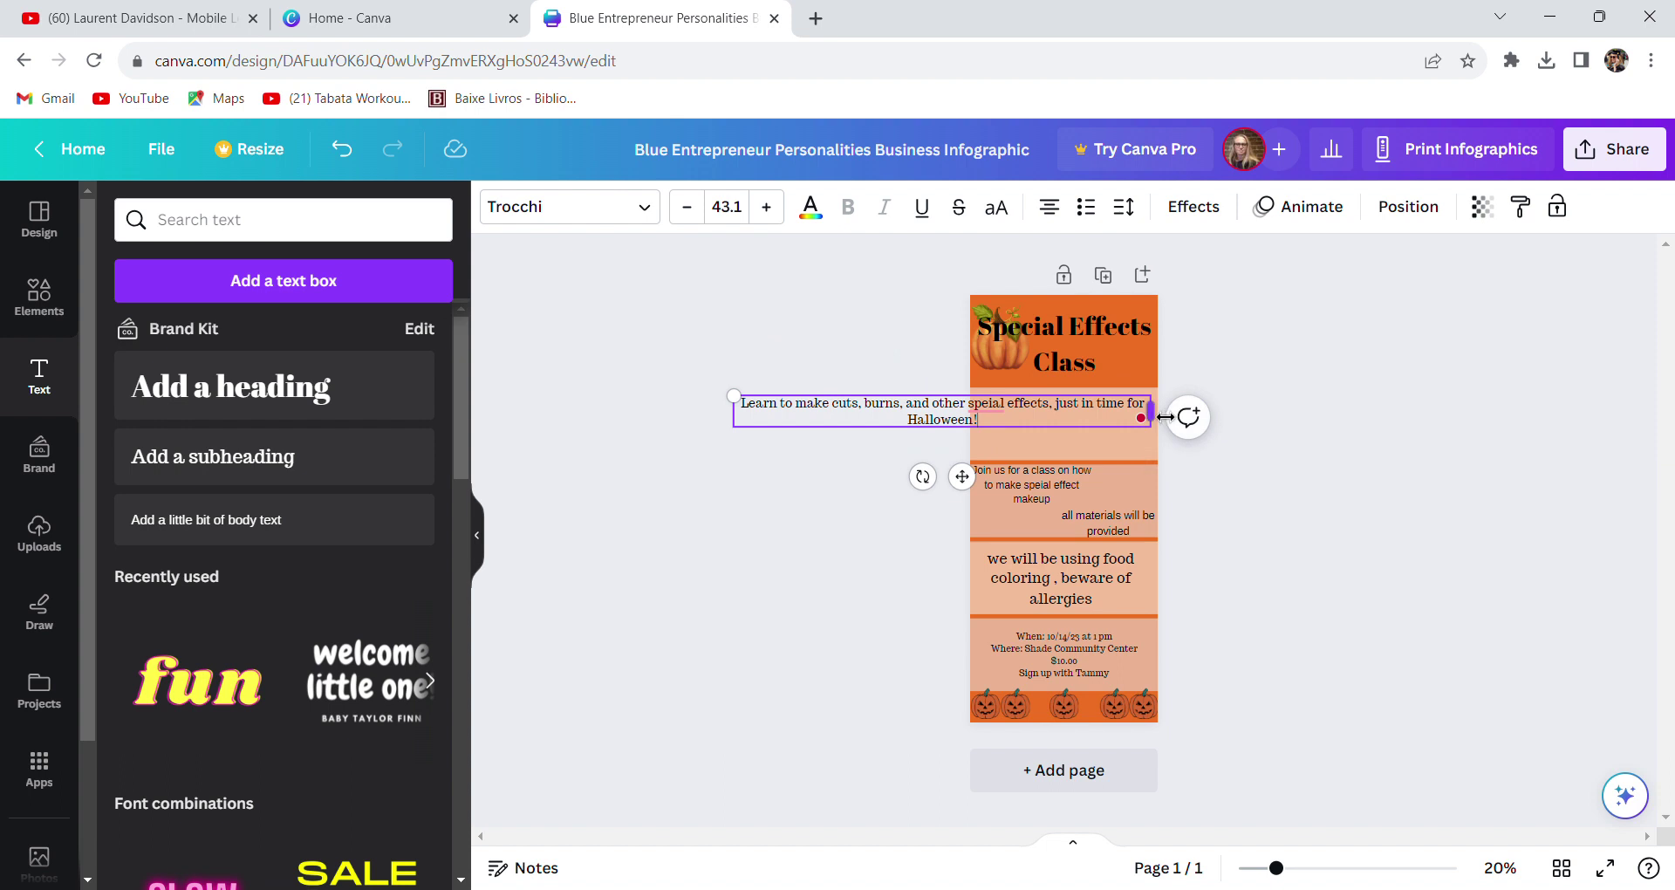
drag(1152, 411, 894, 426)
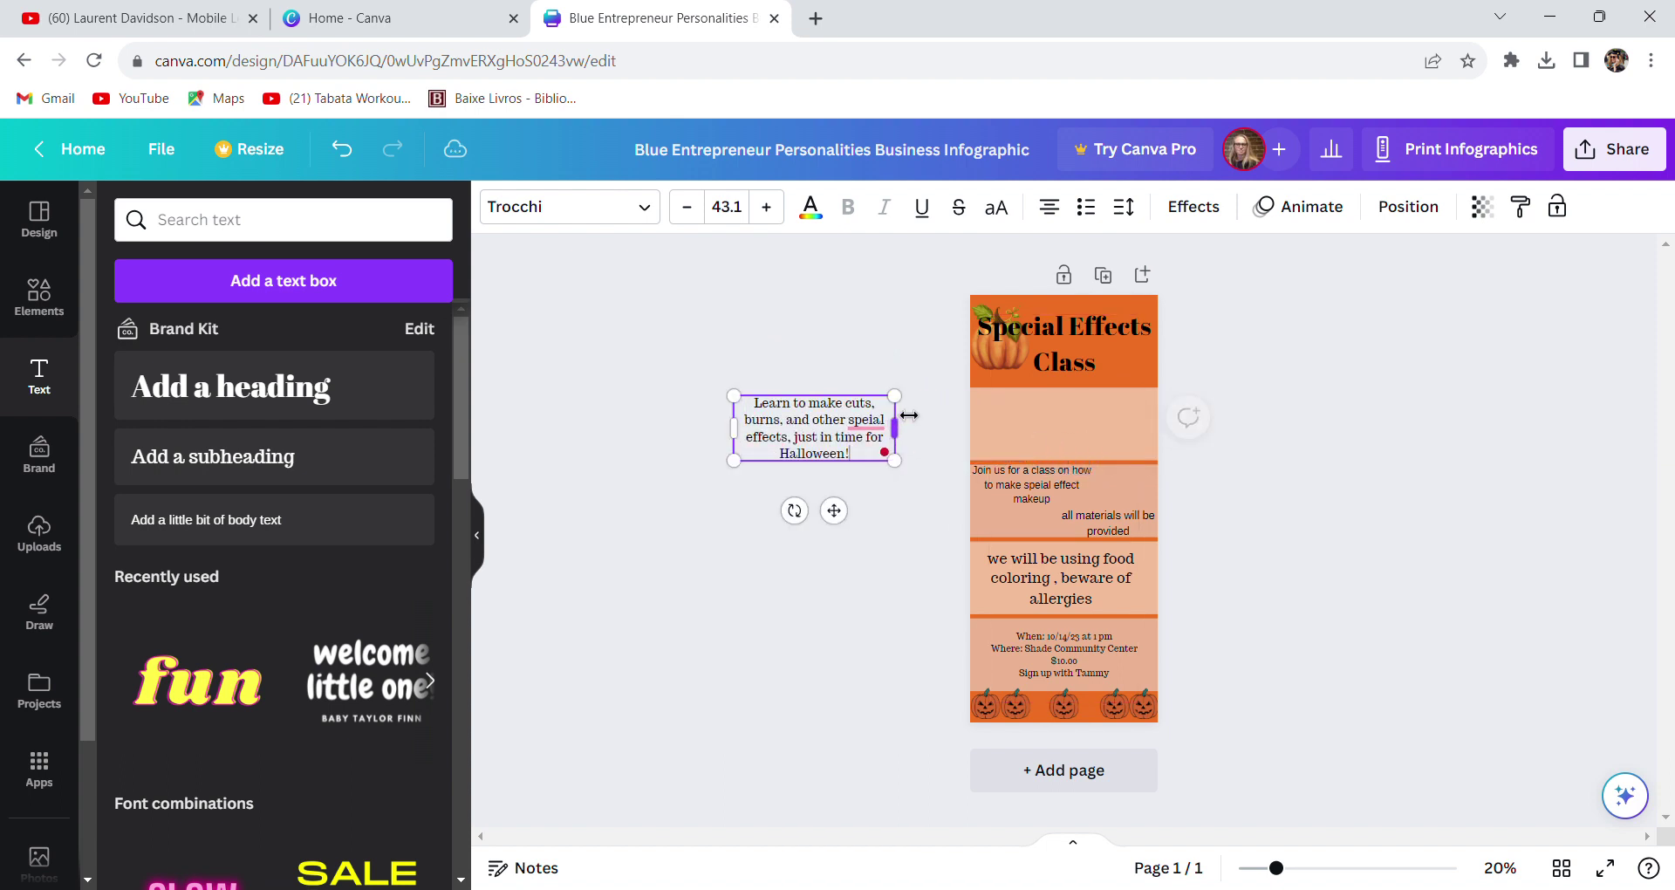
Correct "speial" to "special" in the subheading and place the text in the empty section below the orange header
right_click(867, 428)
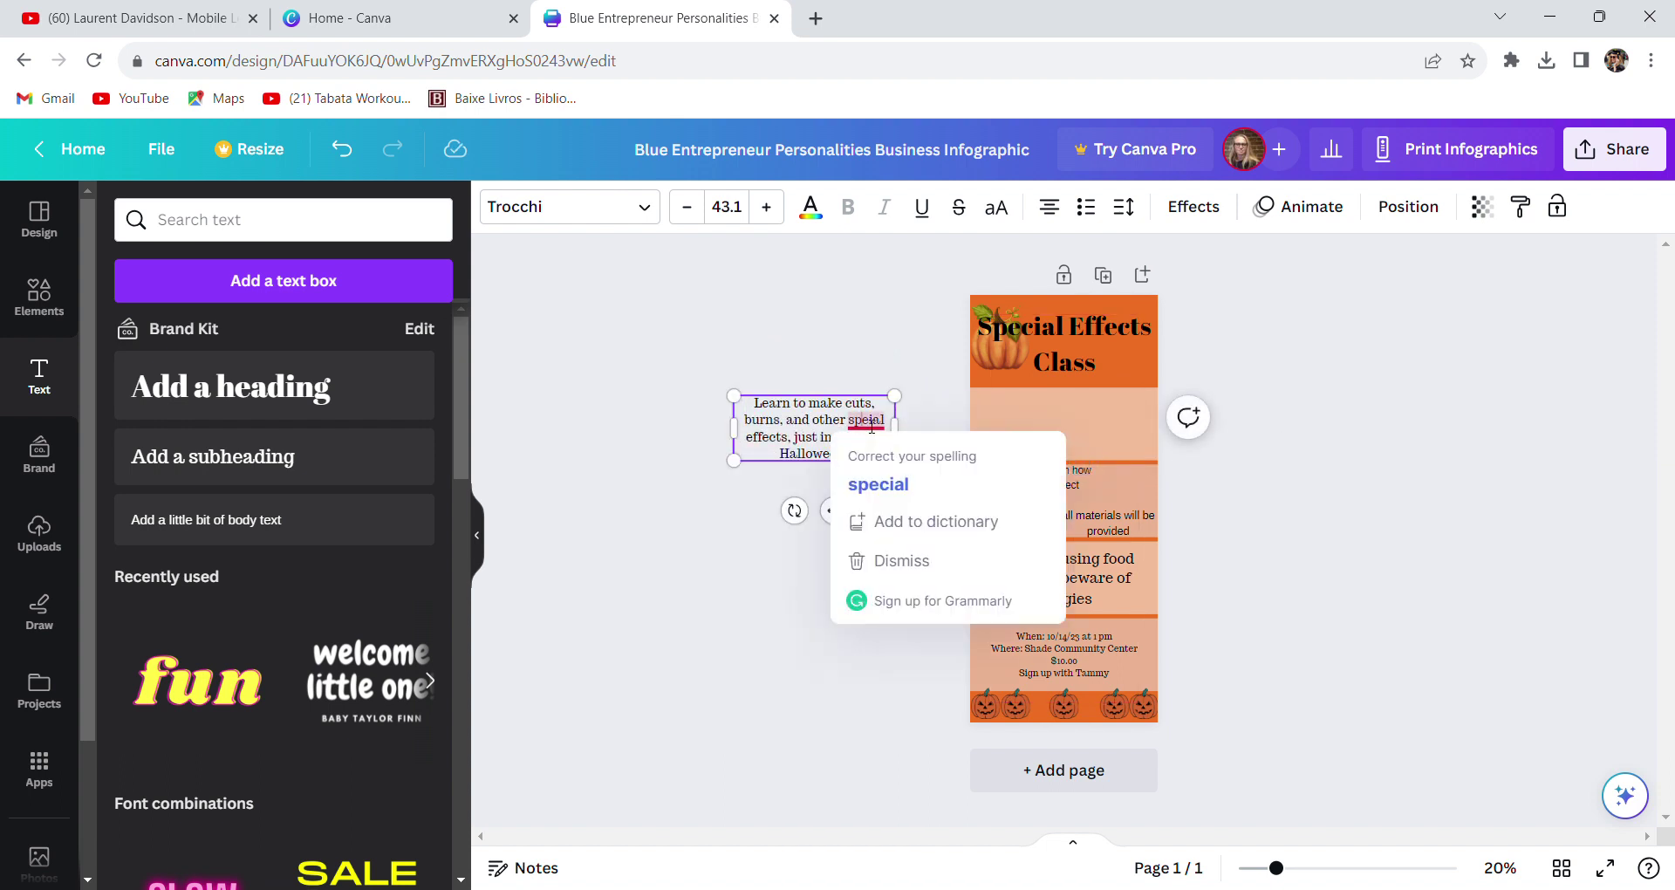
click(874, 483)
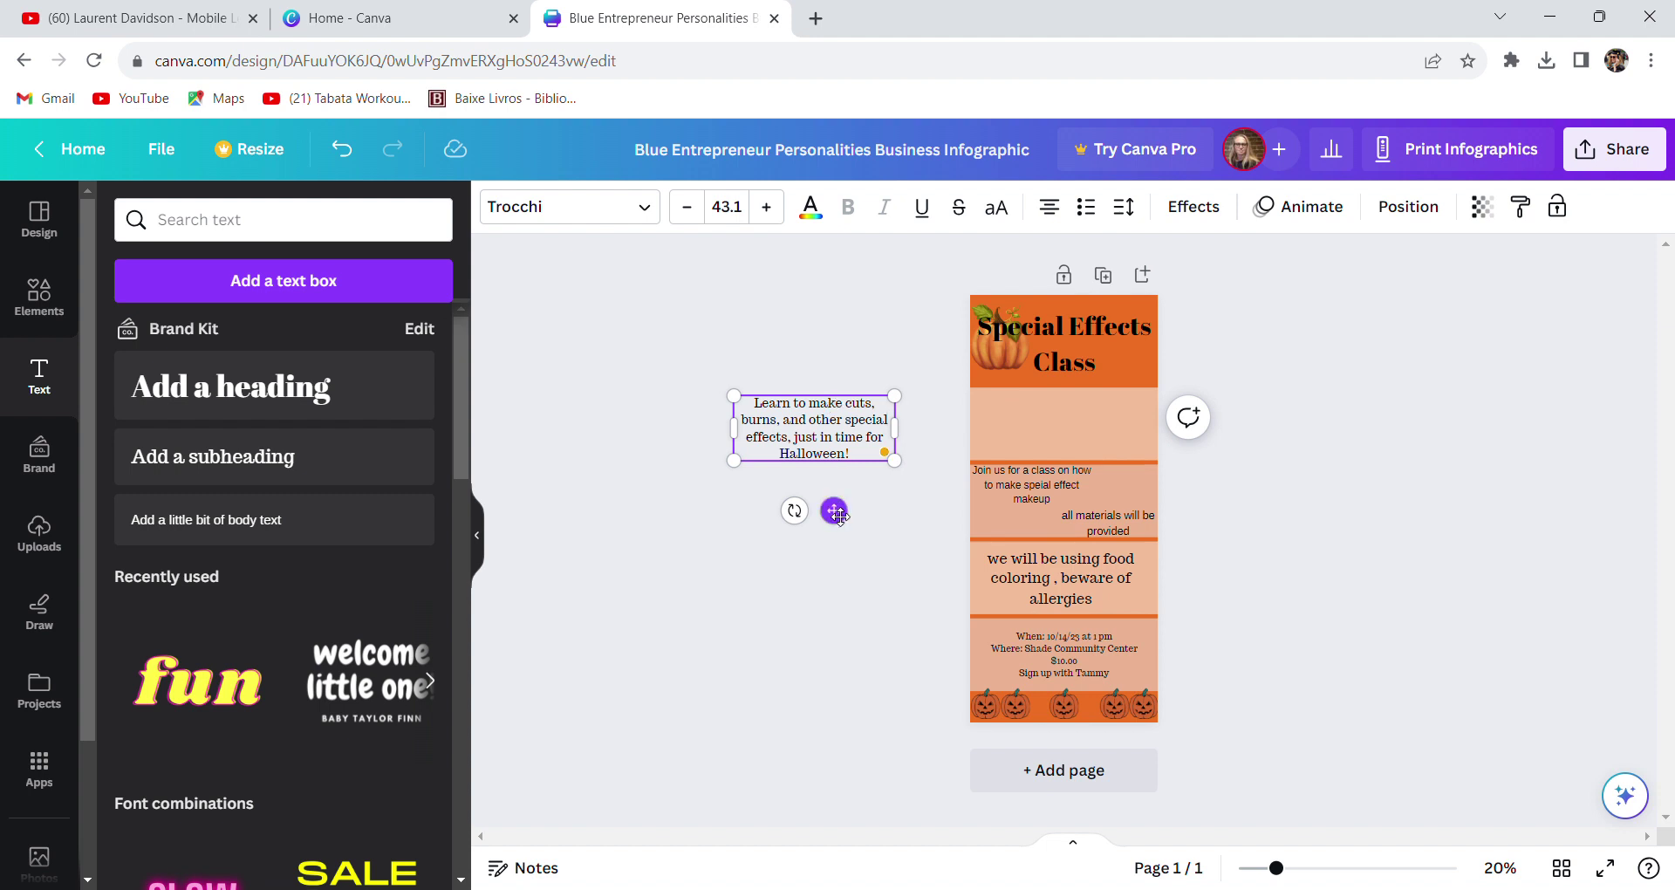
drag(838, 513, 1093, 511)
click(1399, 573)
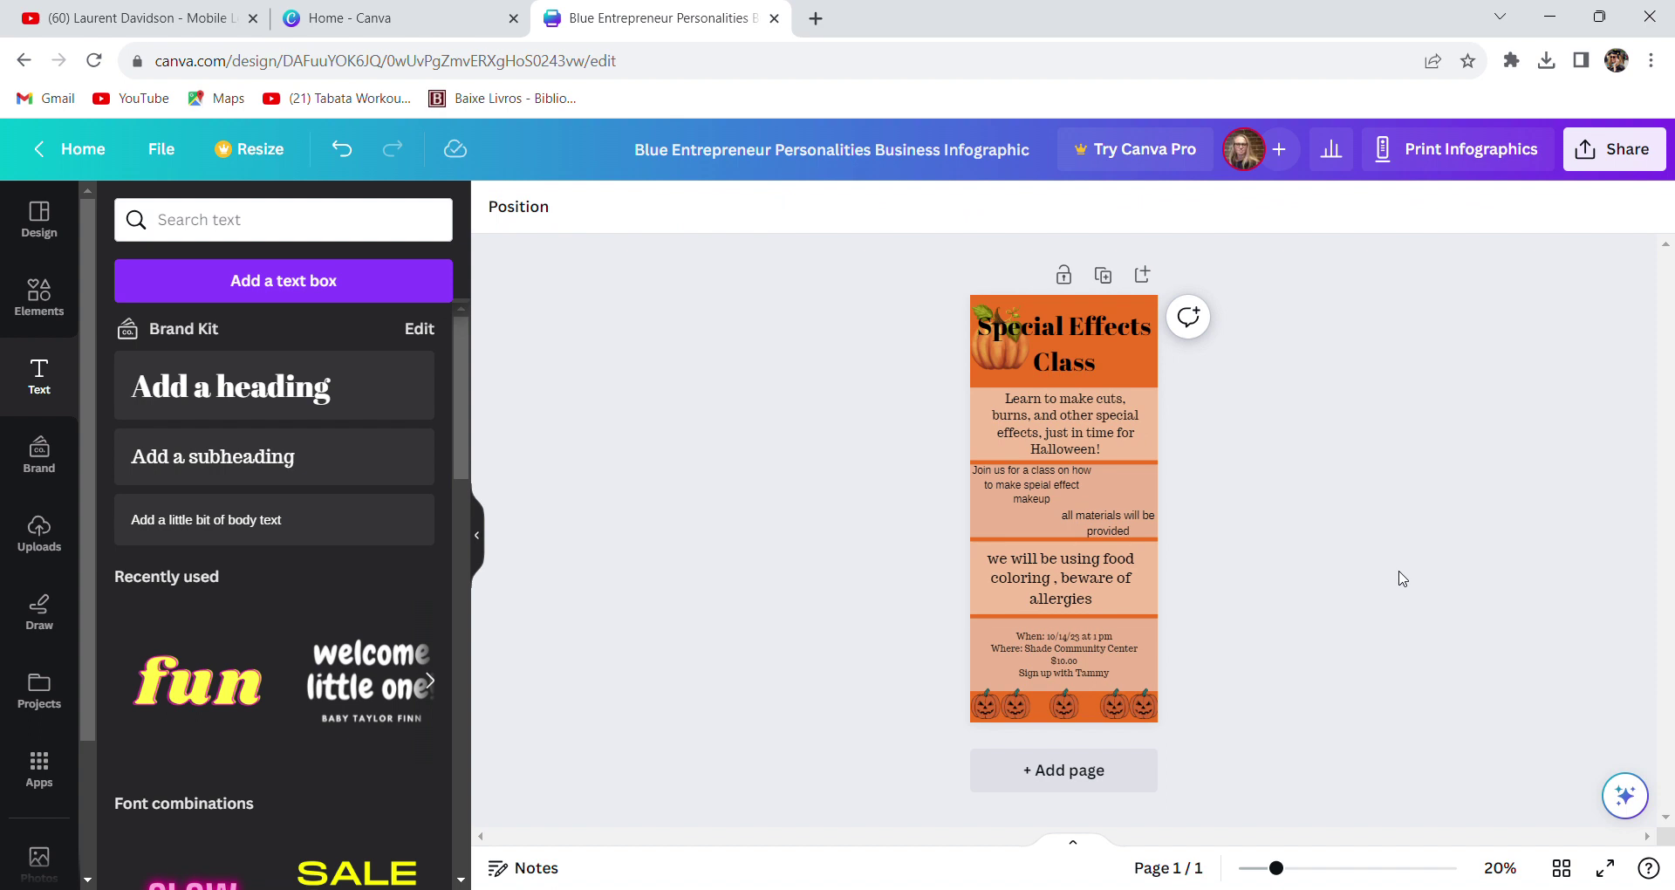
Shift the event details section's background panel slightly up and move the event details text to the panel's upper edge
click(1079, 683)
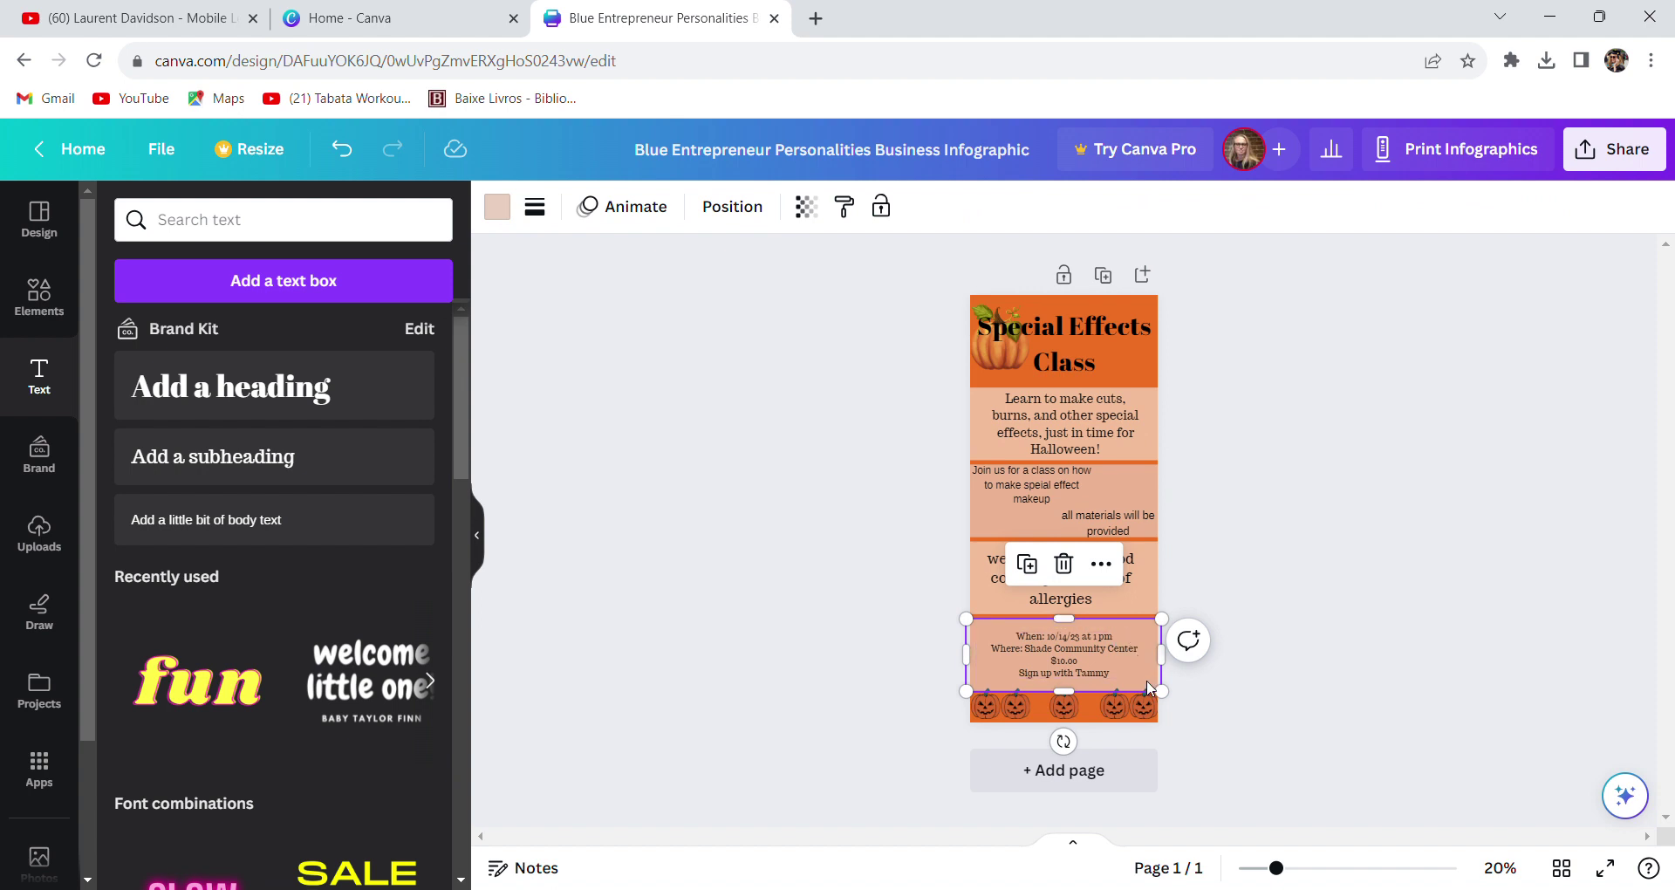
drag(1148, 688, 1148, 679)
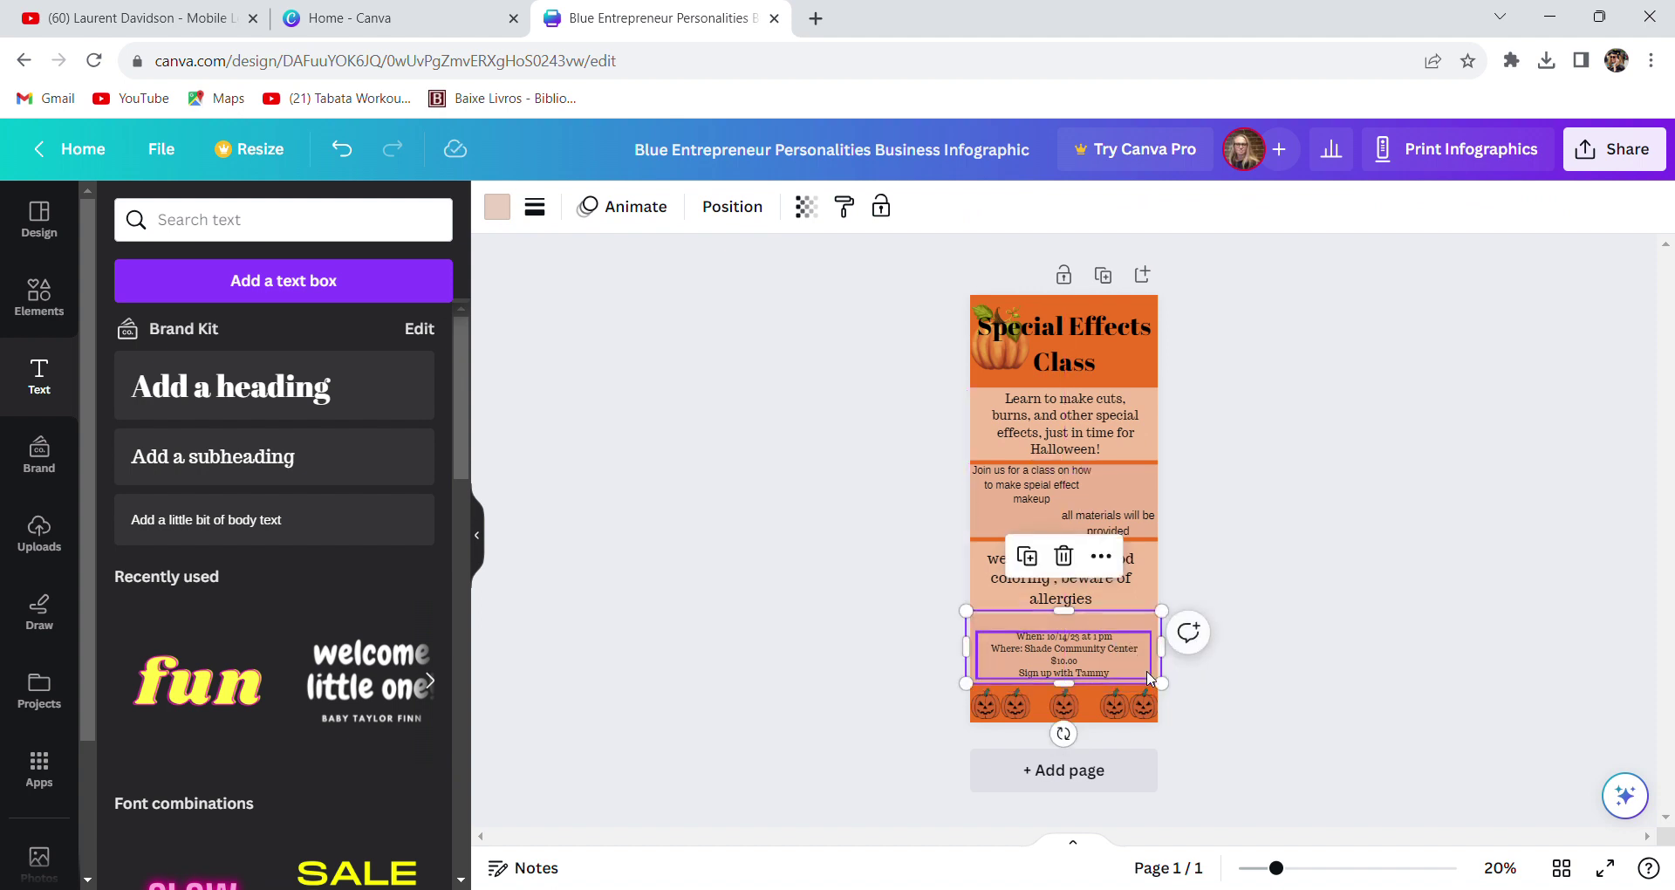
click(1105, 663)
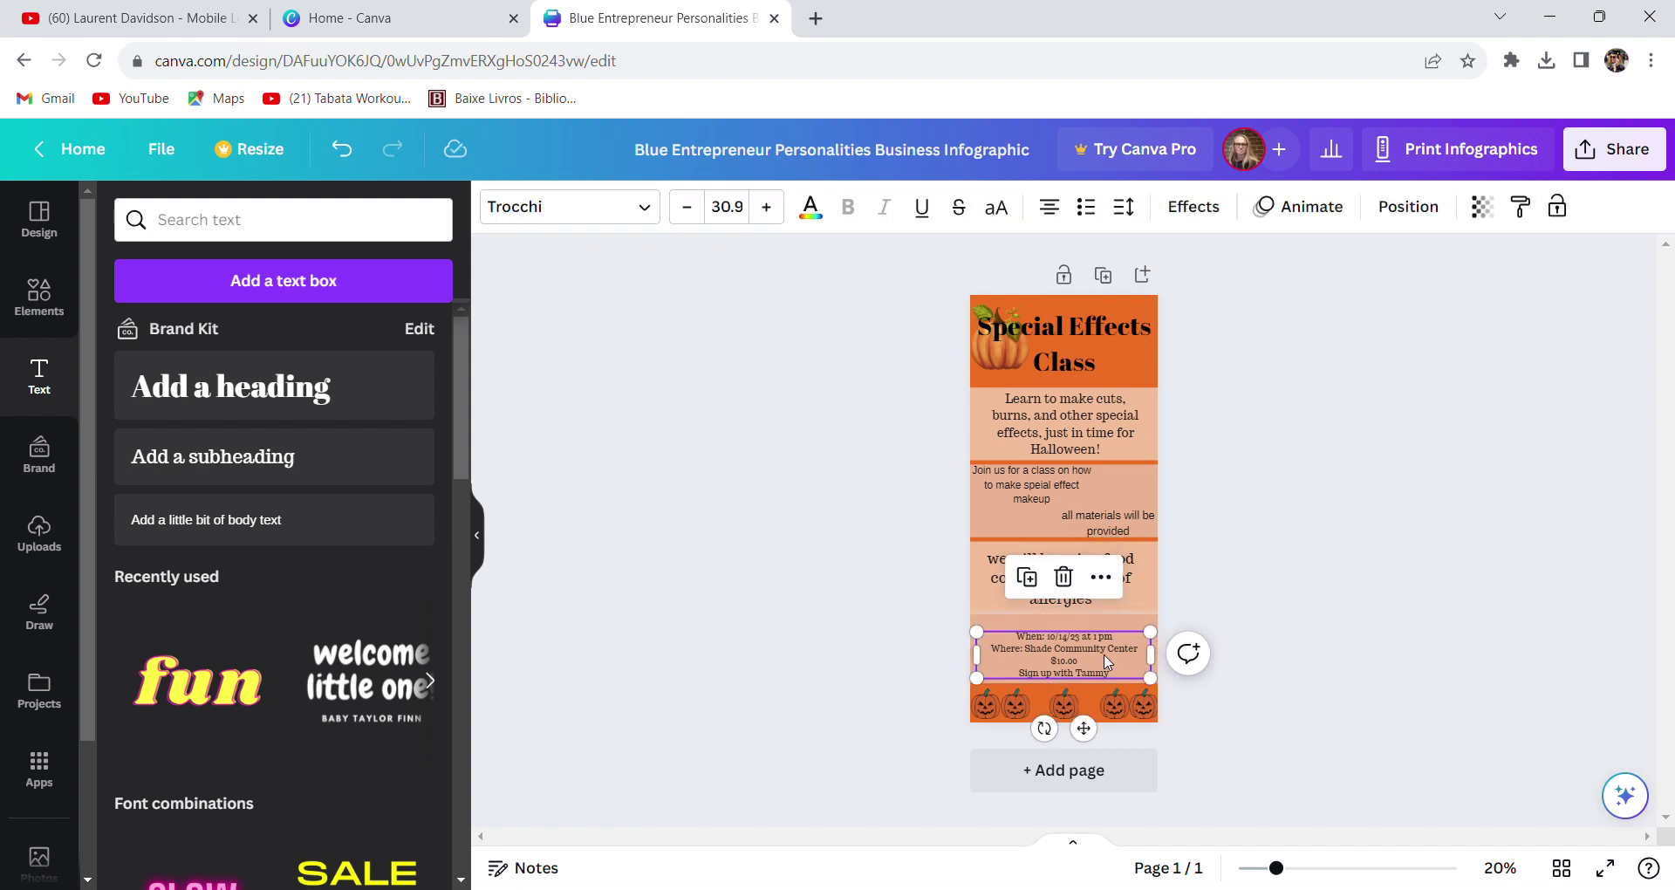
drag(1104, 661, 1104, 651)
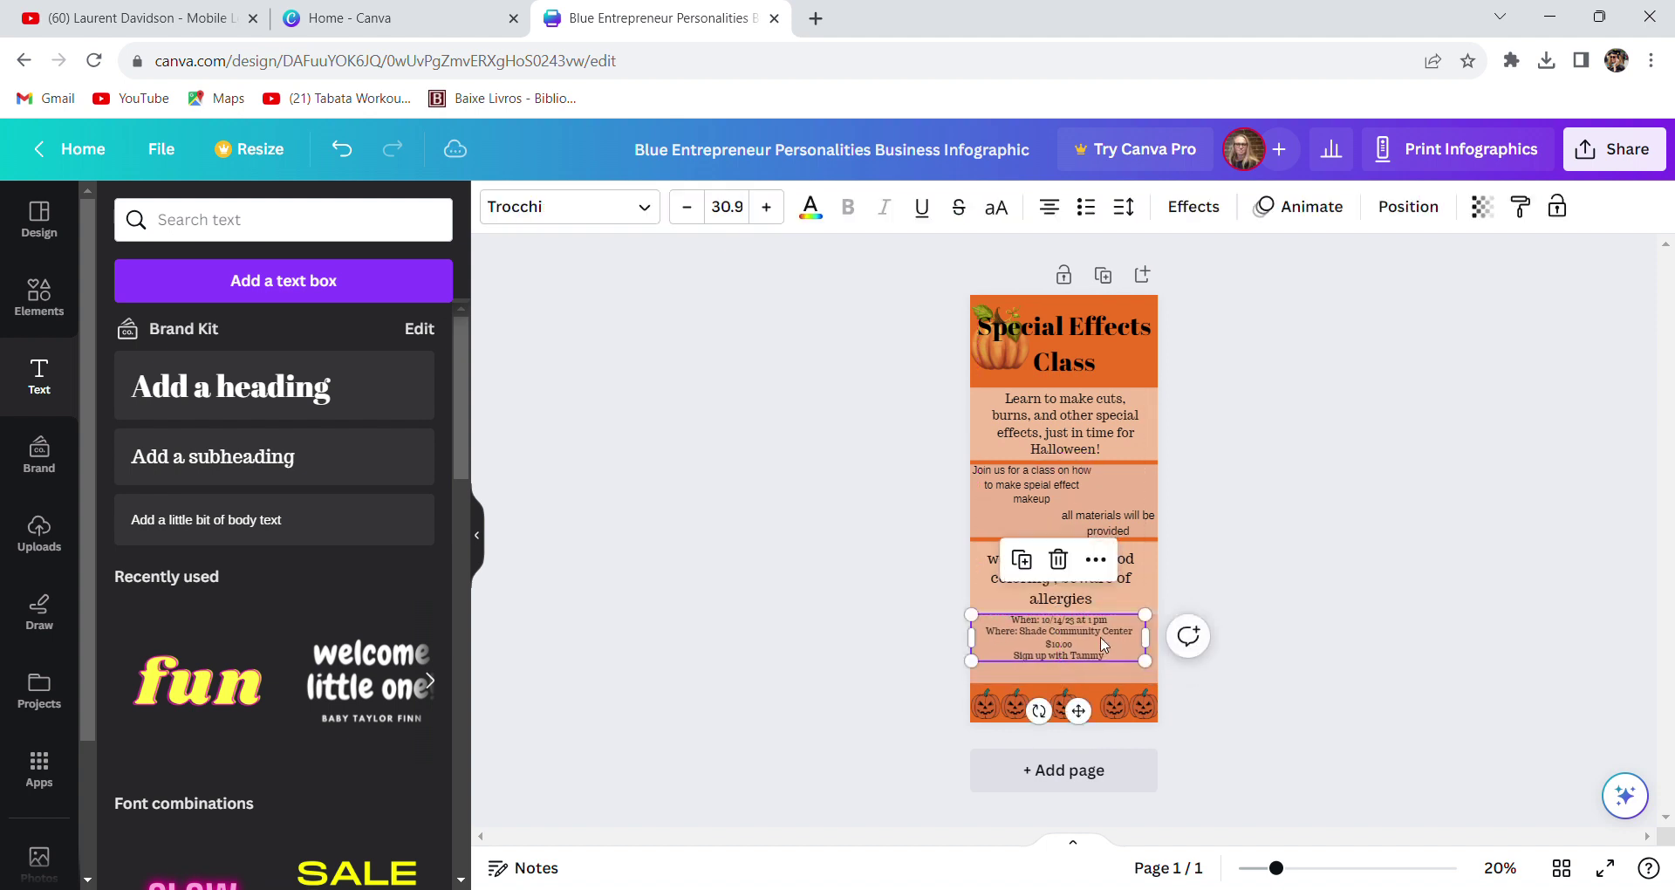
Add the line "Ages 10 and up" at the end of the event details text
click(1120, 659)
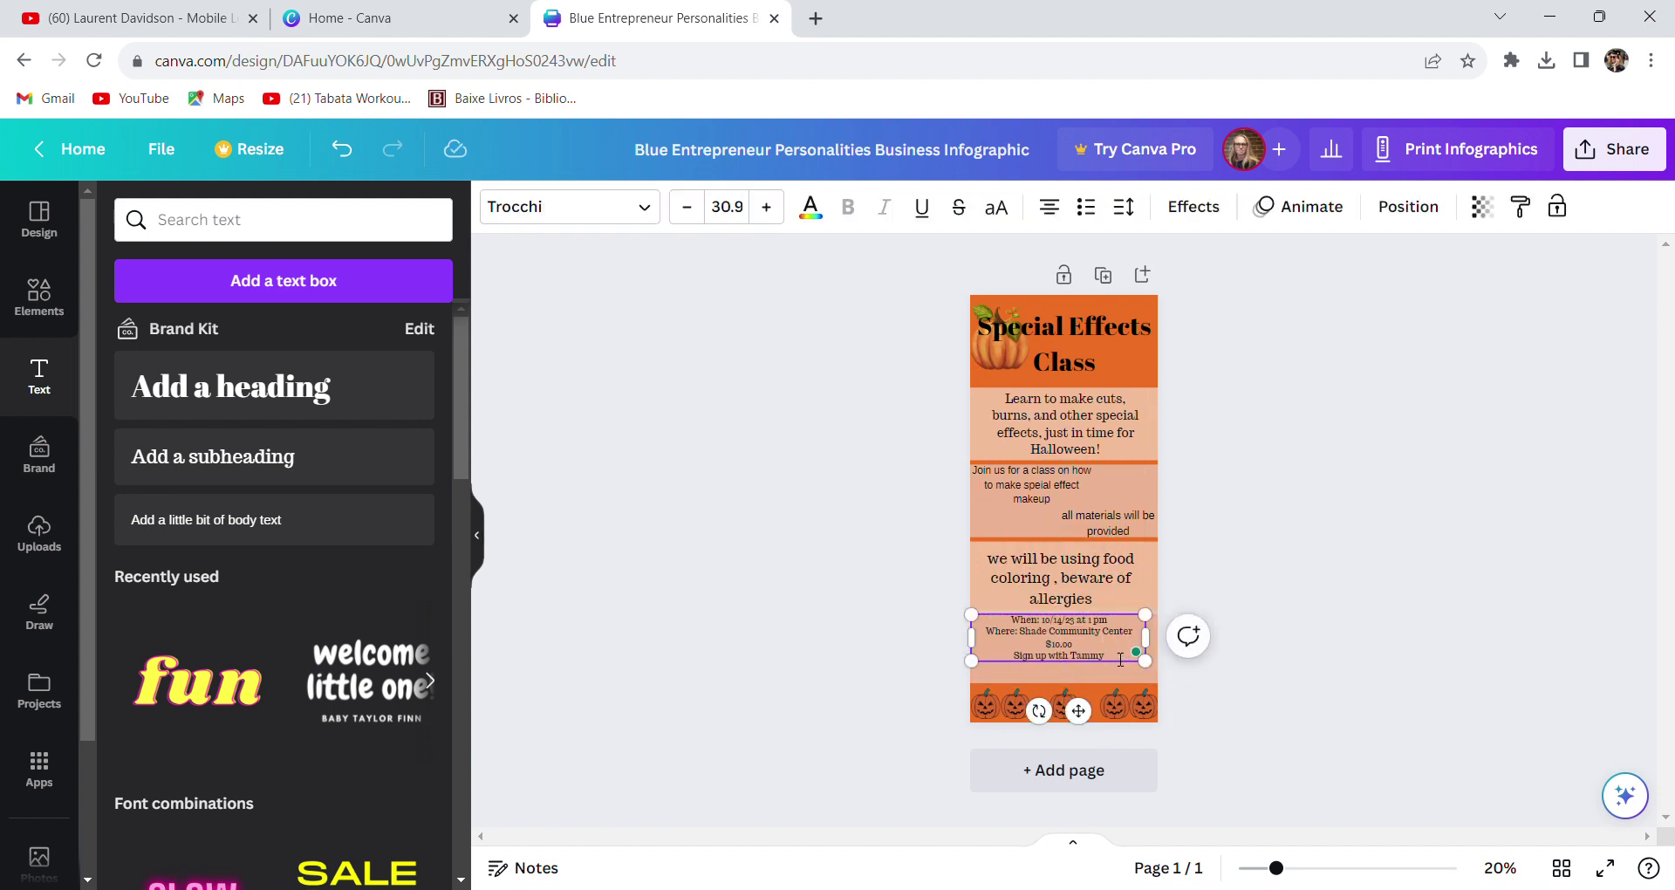
key(Return)
text(Ages 1)
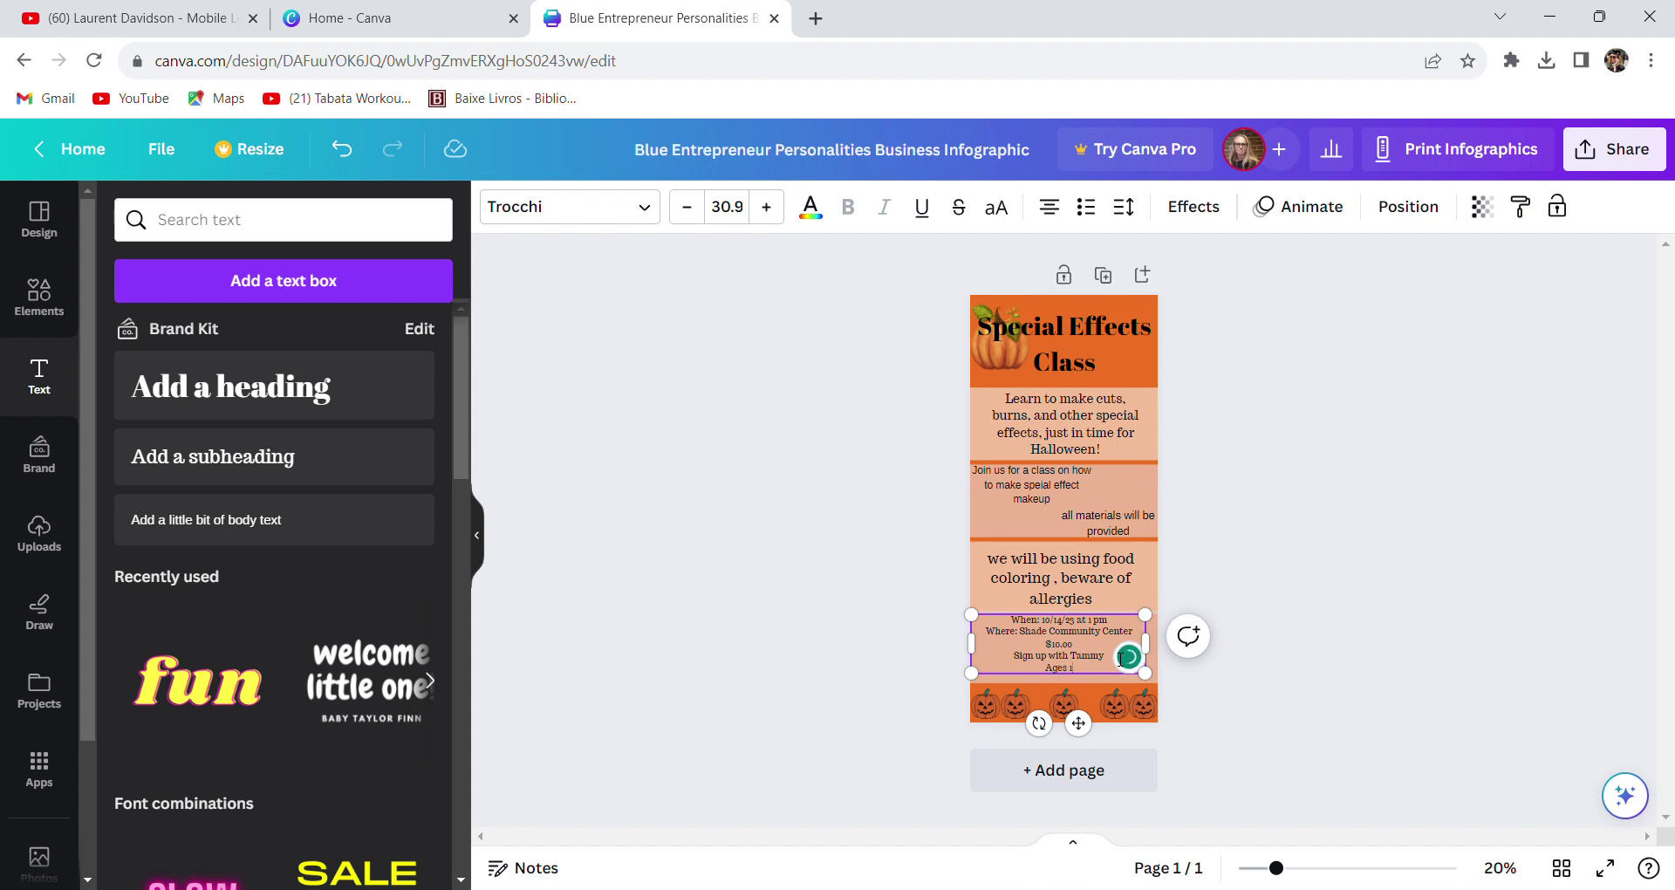
text(0 and up)
click(1441, 698)
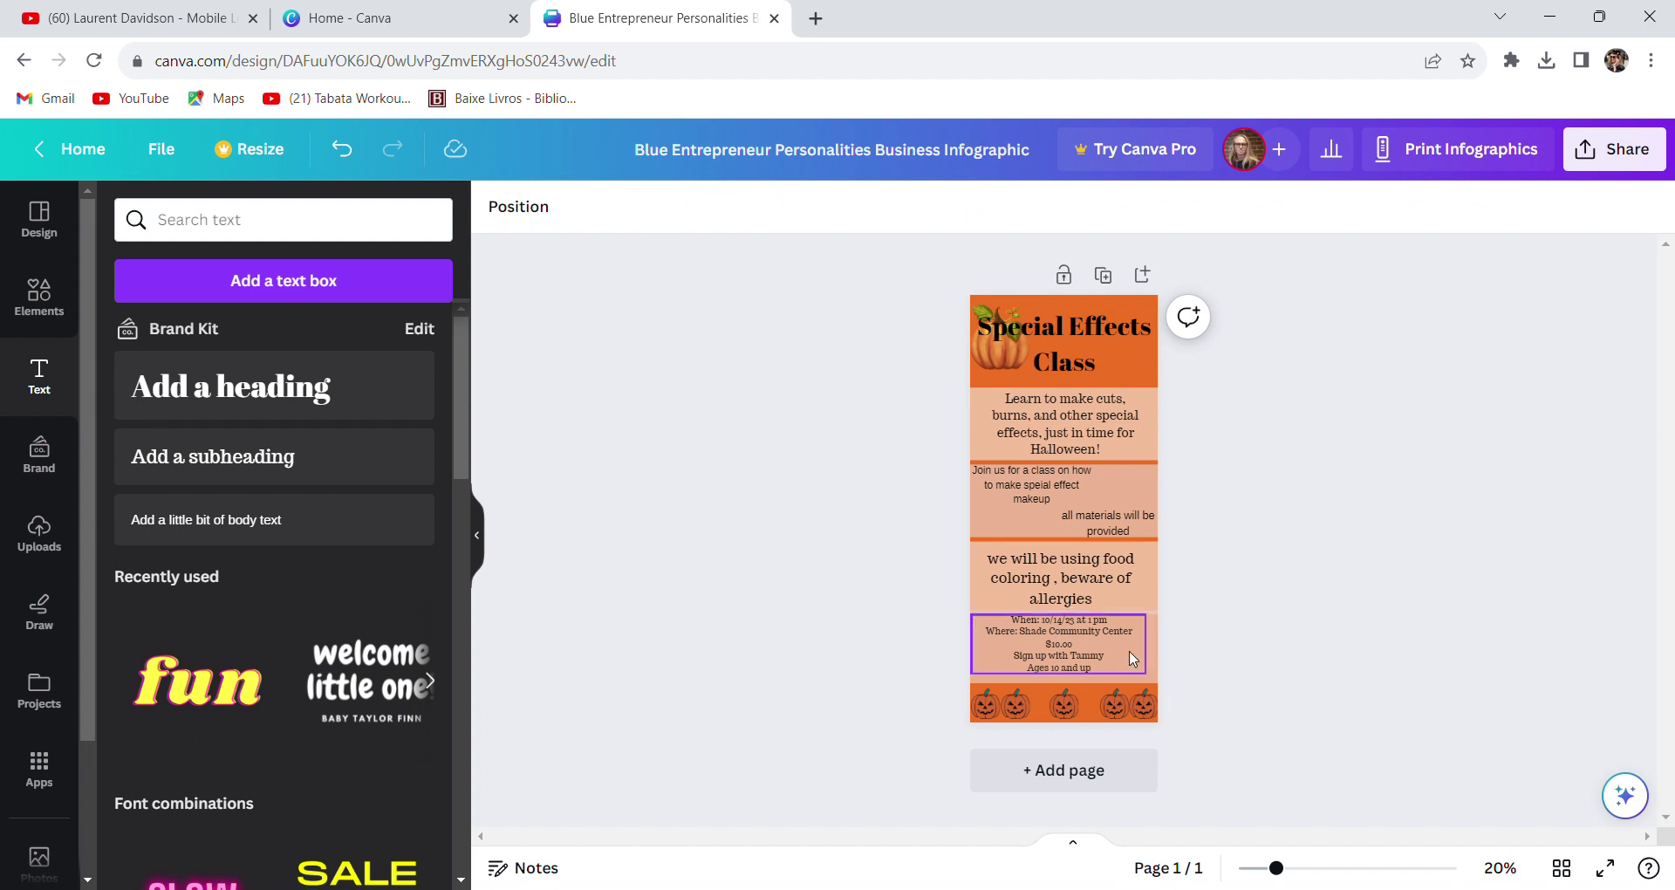
Move the event details text slightly down and right to center it within its section above the pumpkins
click(1095, 636)
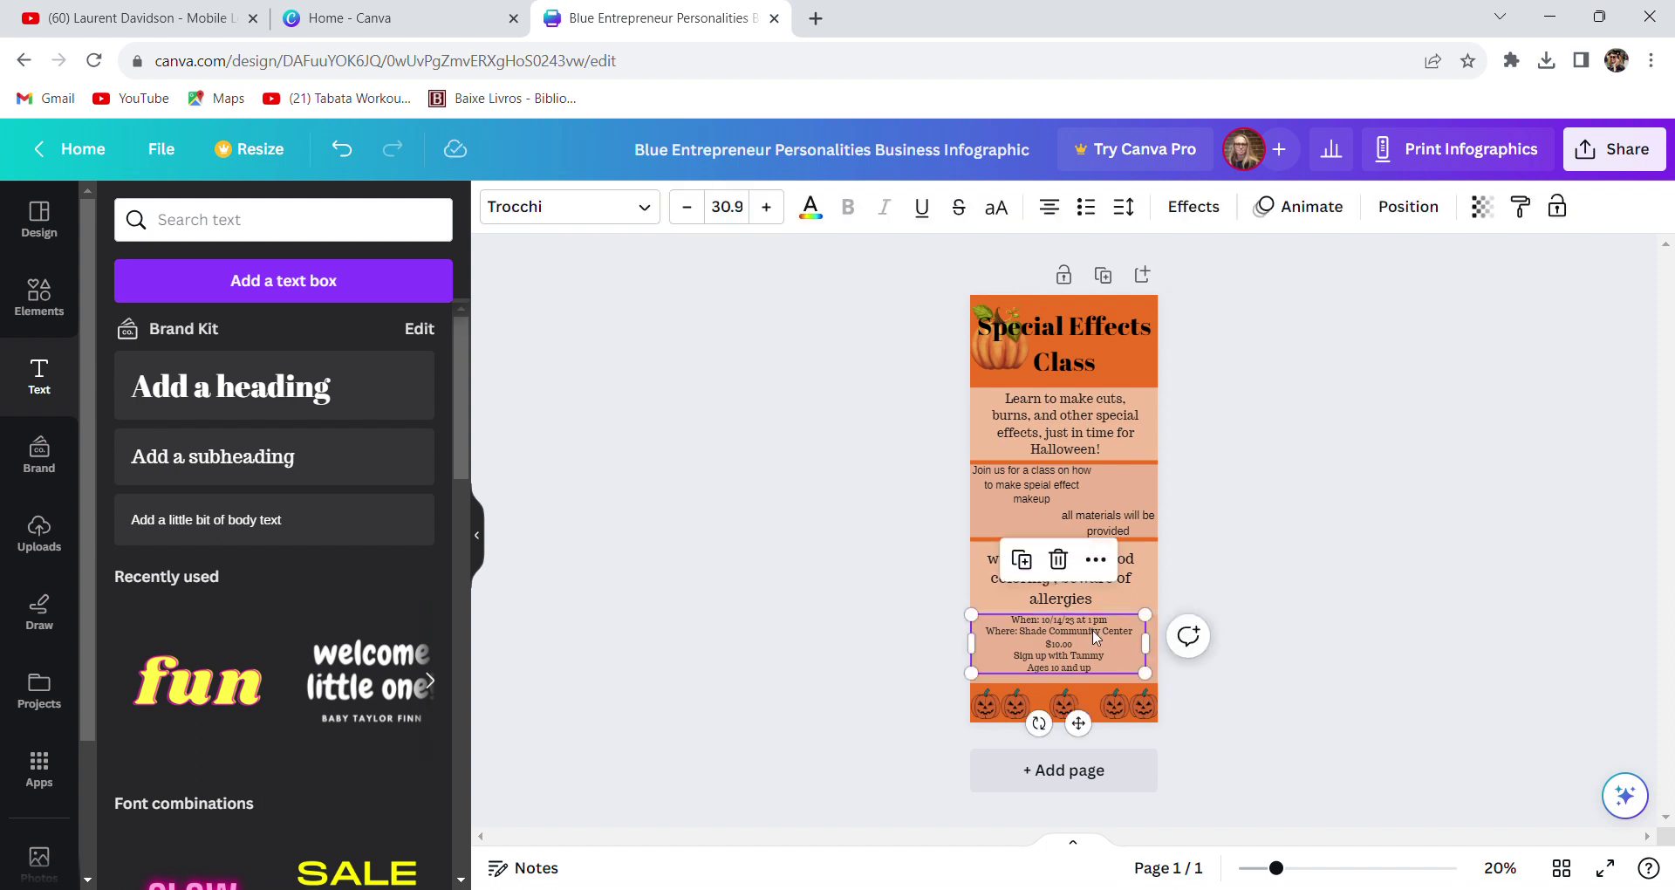
drag(1095, 637, 1110, 649)
click(1350, 458)
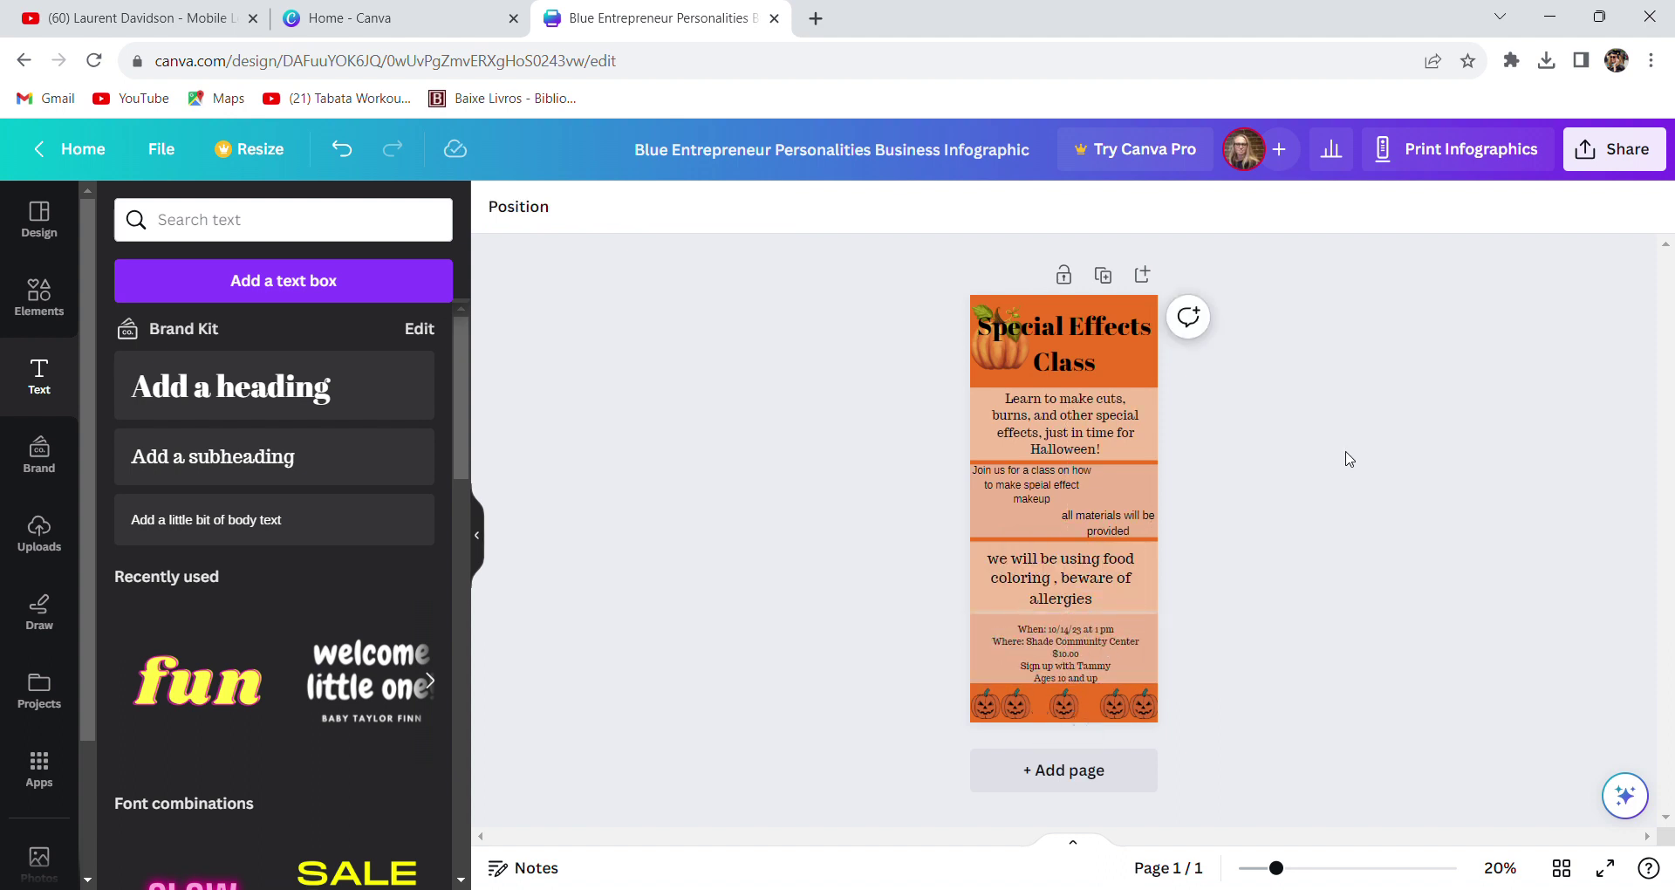